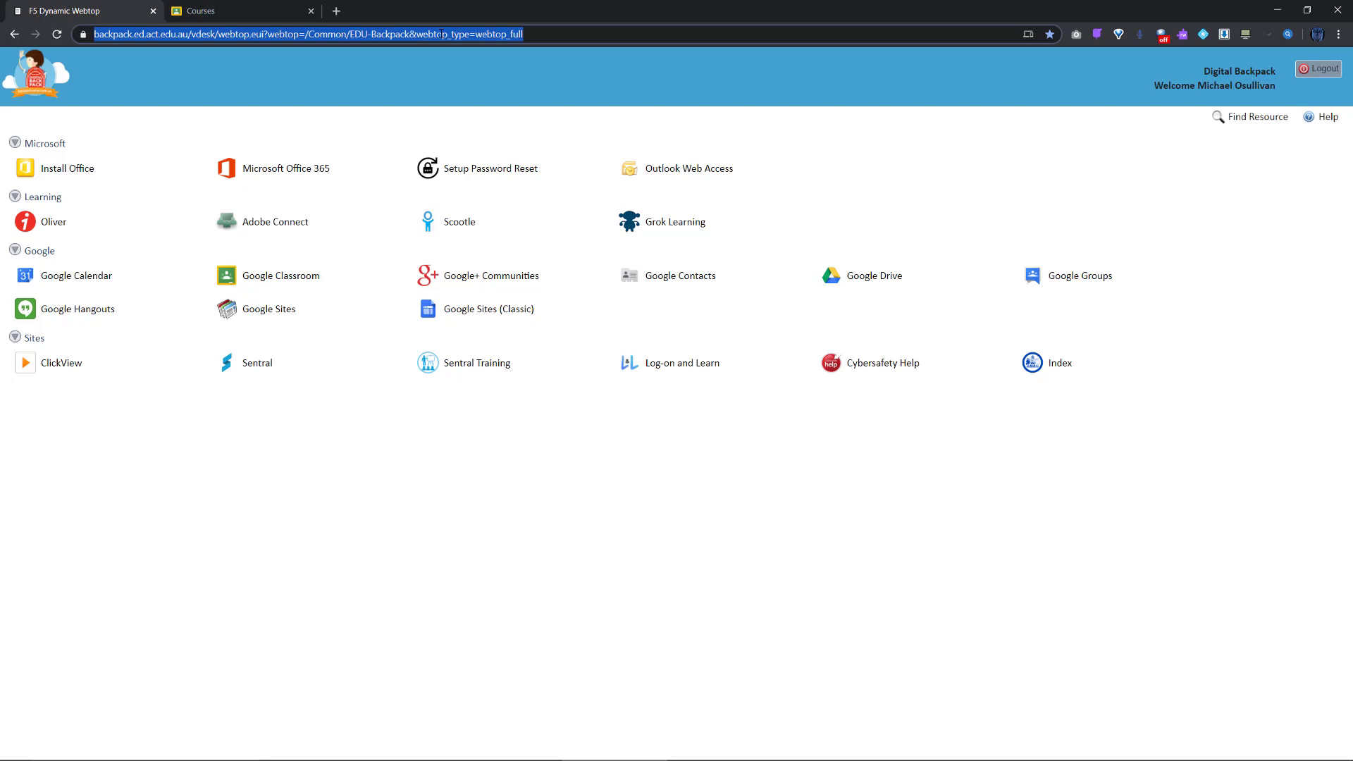
Go to onshape.com from the Chrome address bar
{"action": "type", "text": "onshape.com"}
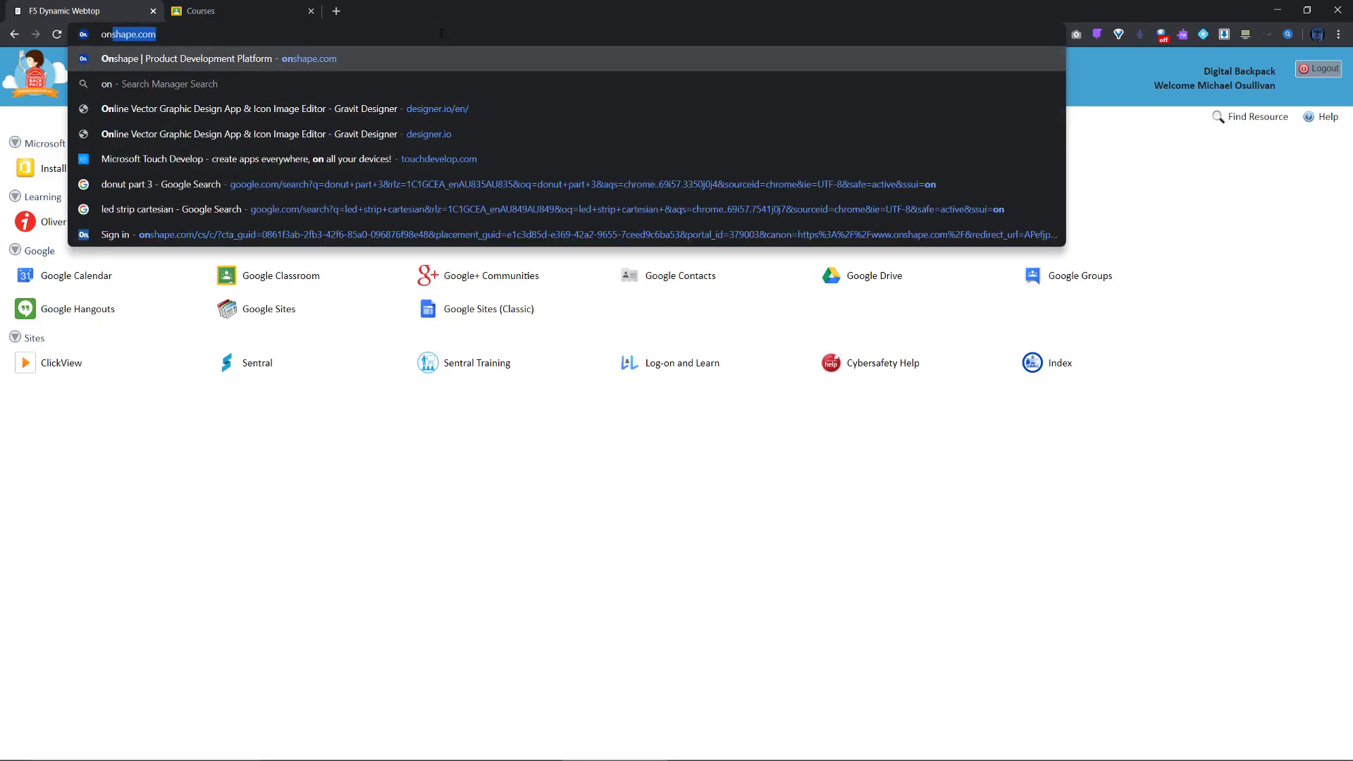
{"action": "key", "text": "Return"}
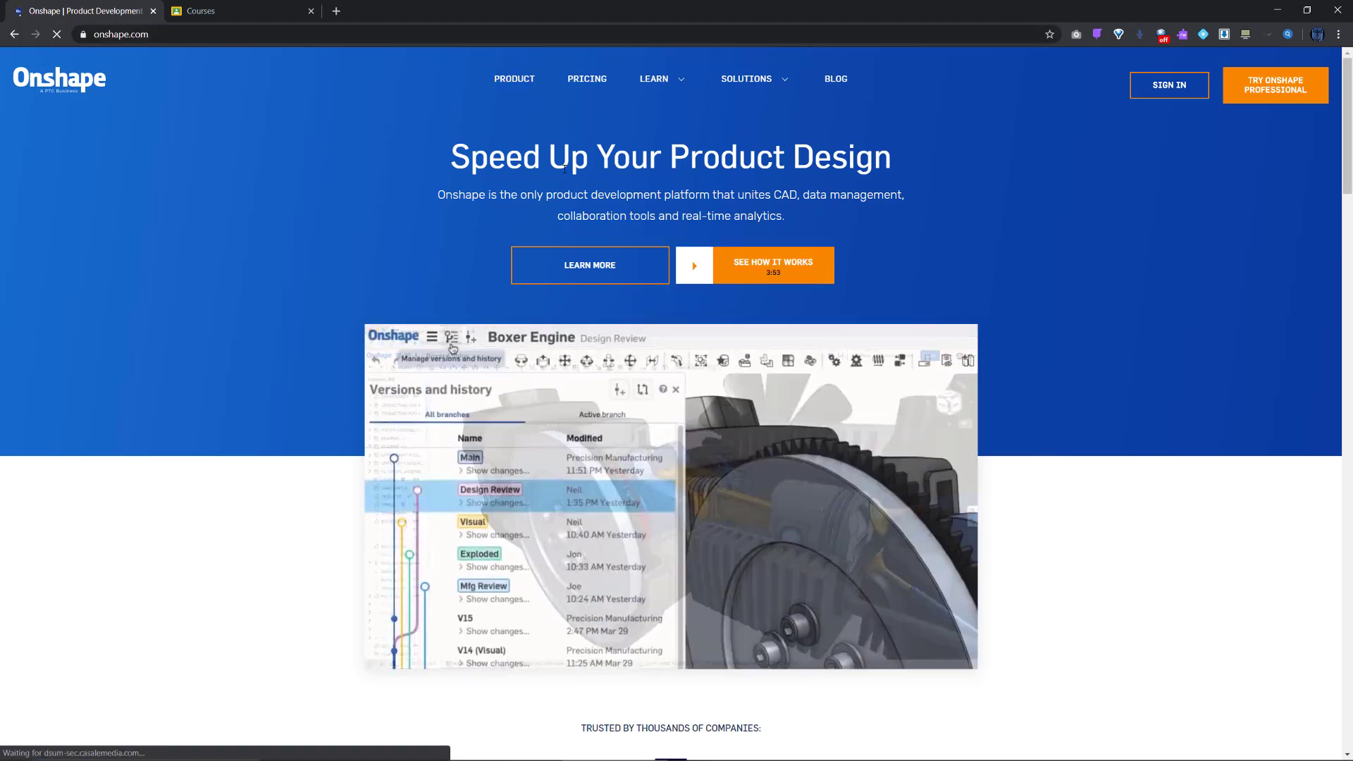
Sign in to Onshape with the saved login to reach the documents list
{"action": "left_click", "coordinate": [1174, 86]}
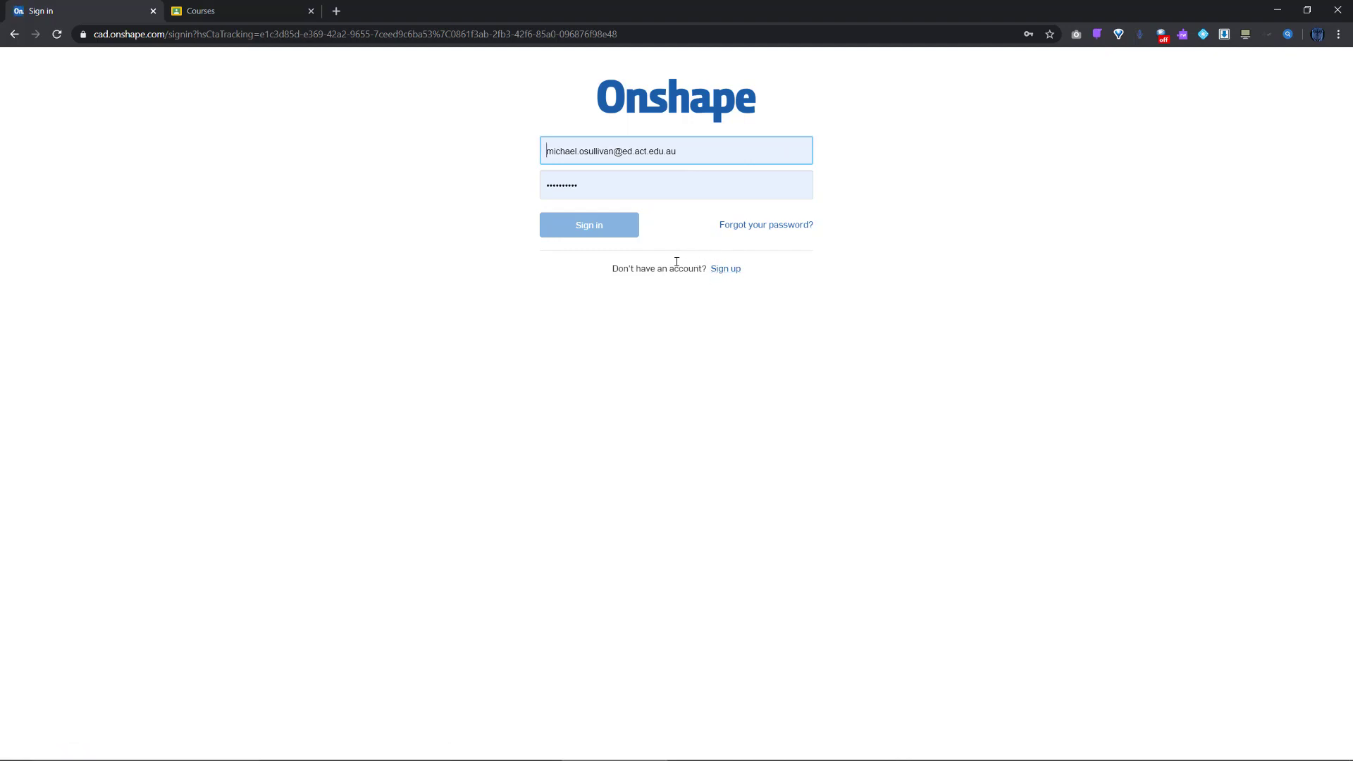
{"action": "left_click", "coordinate": [602, 184]}
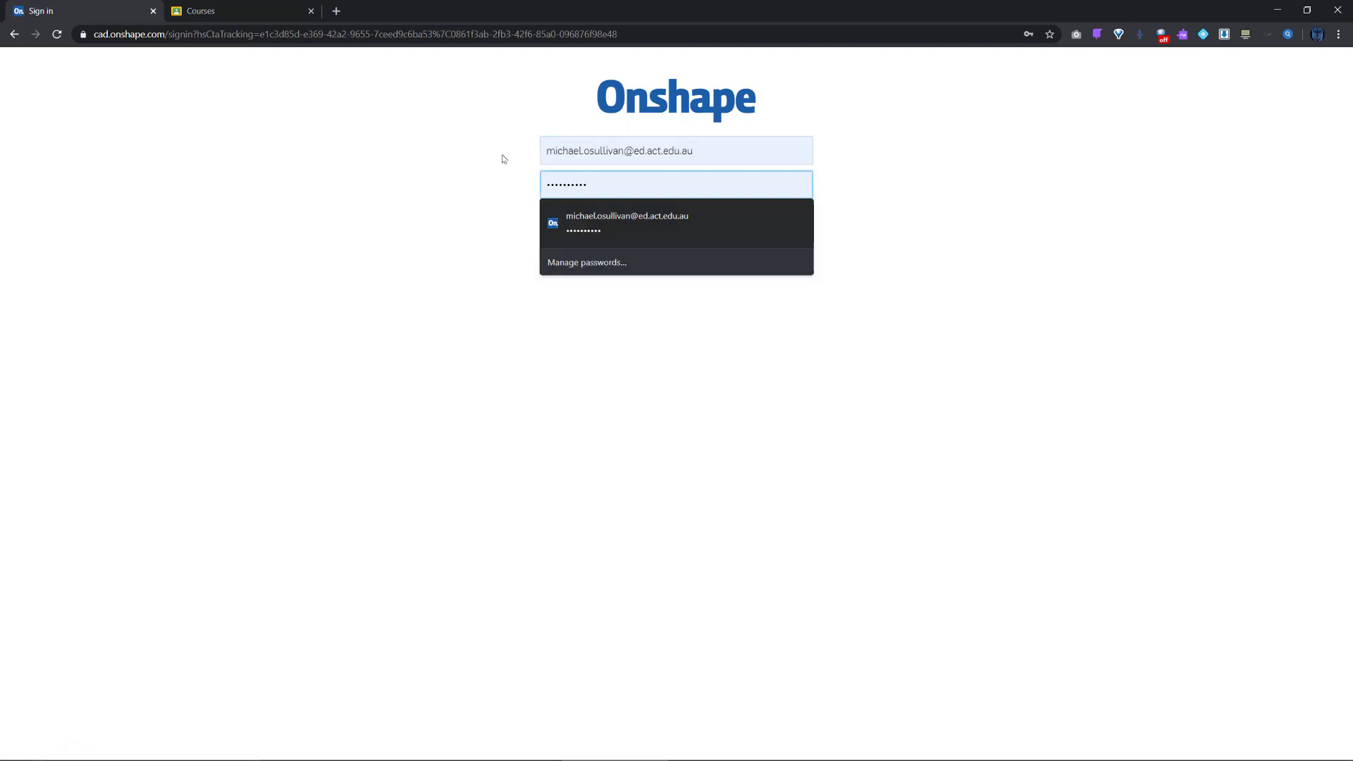
{"action": "left_click", "coordinate": [585, 227]}
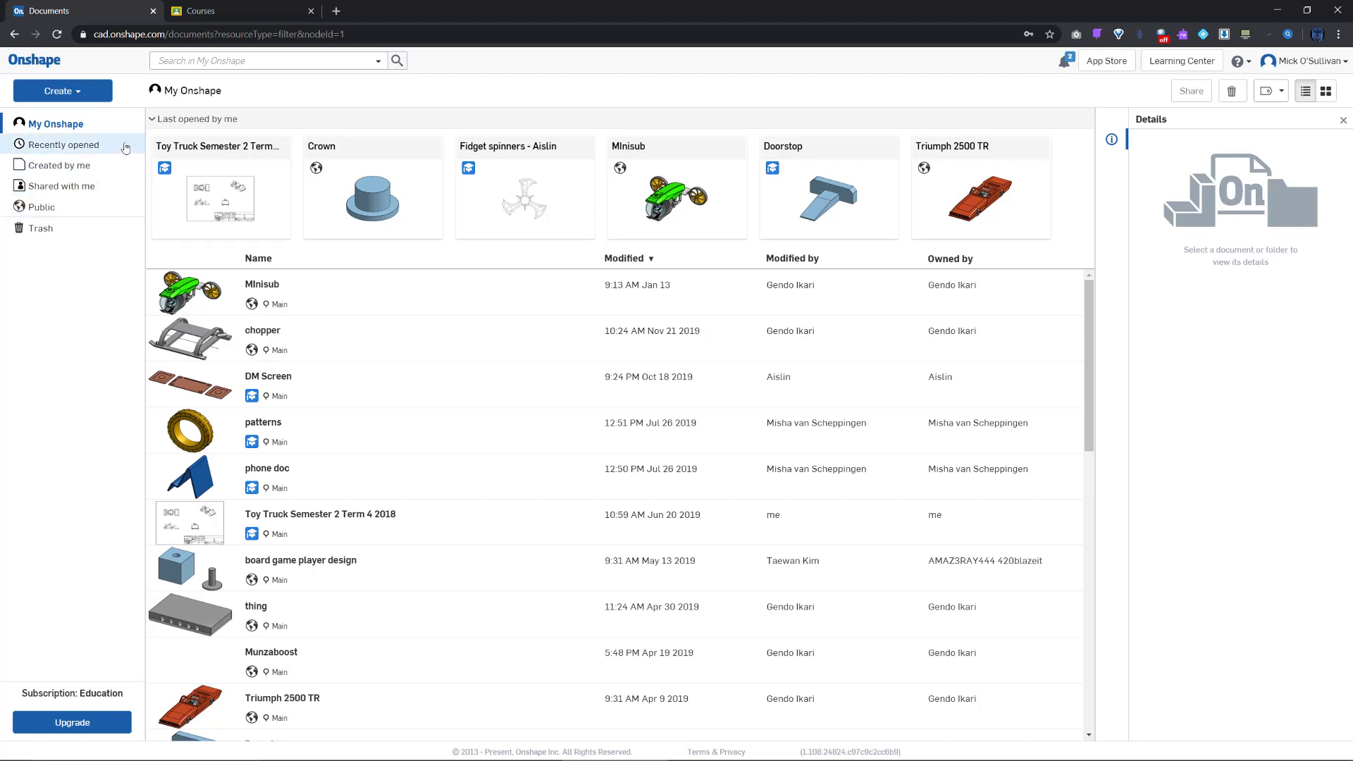
Create a new document named 'Desk Tidy 2020'
{"action": "left_click", "coordinate": [73, 95]}
{"action": "left_click", "coordinate": [69, 117]}
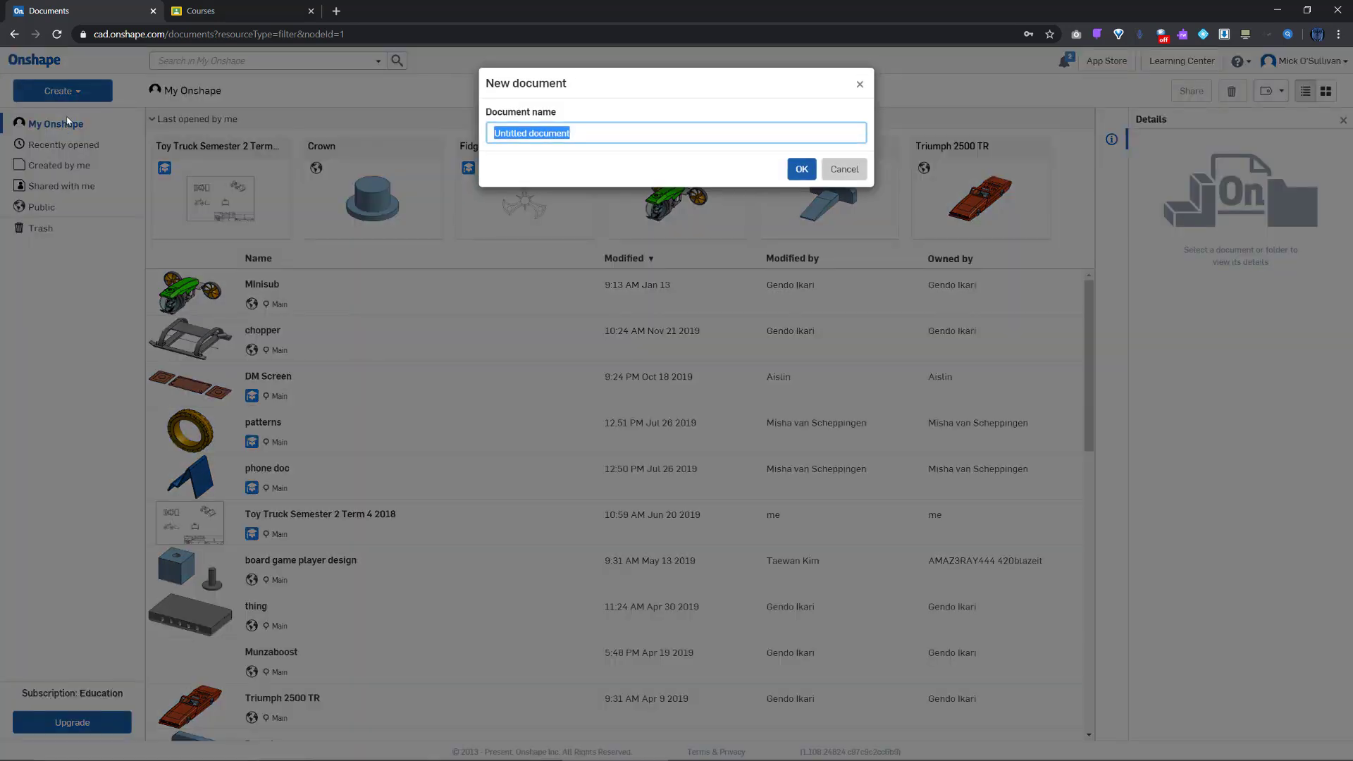
{"action": "type", "text": "Des"}
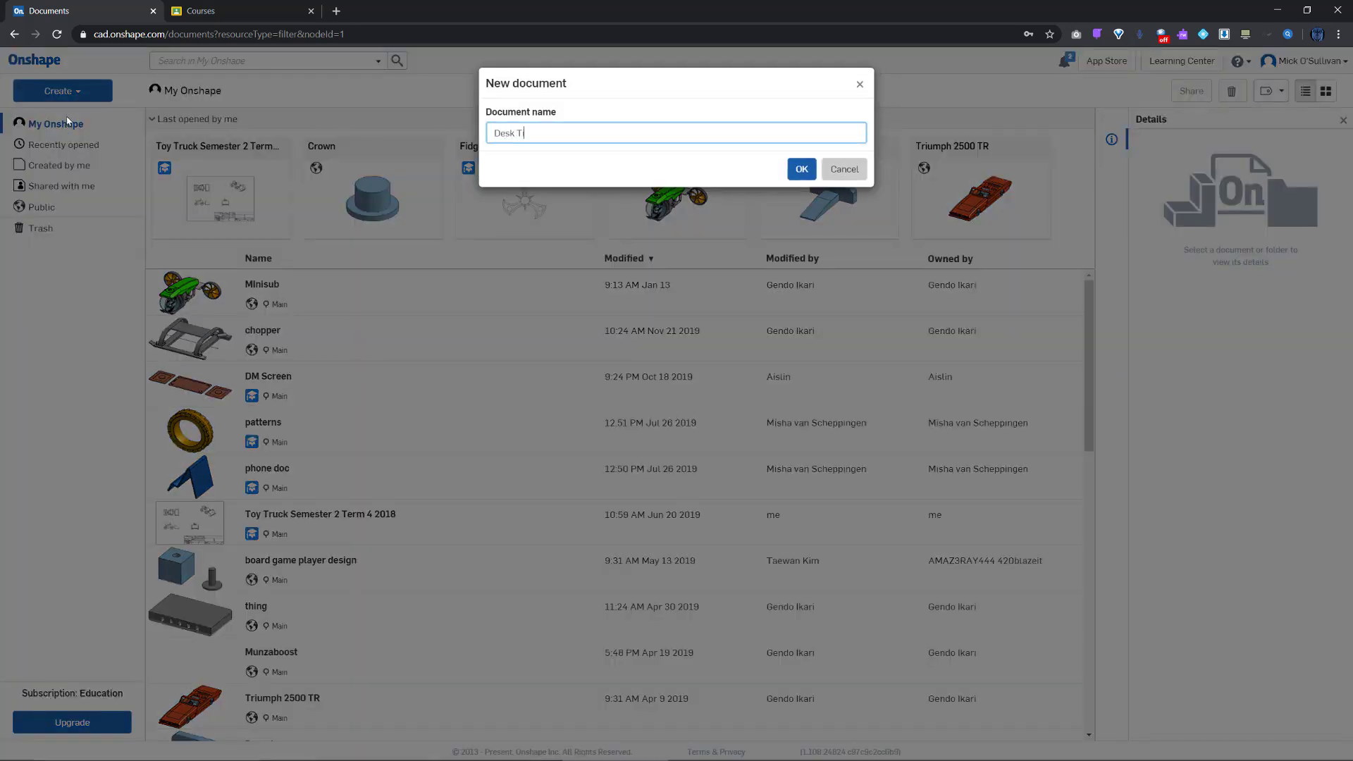
{"action": "type", "text": "k Tidy 2020"}
{"action": "key", "text": "Return"}
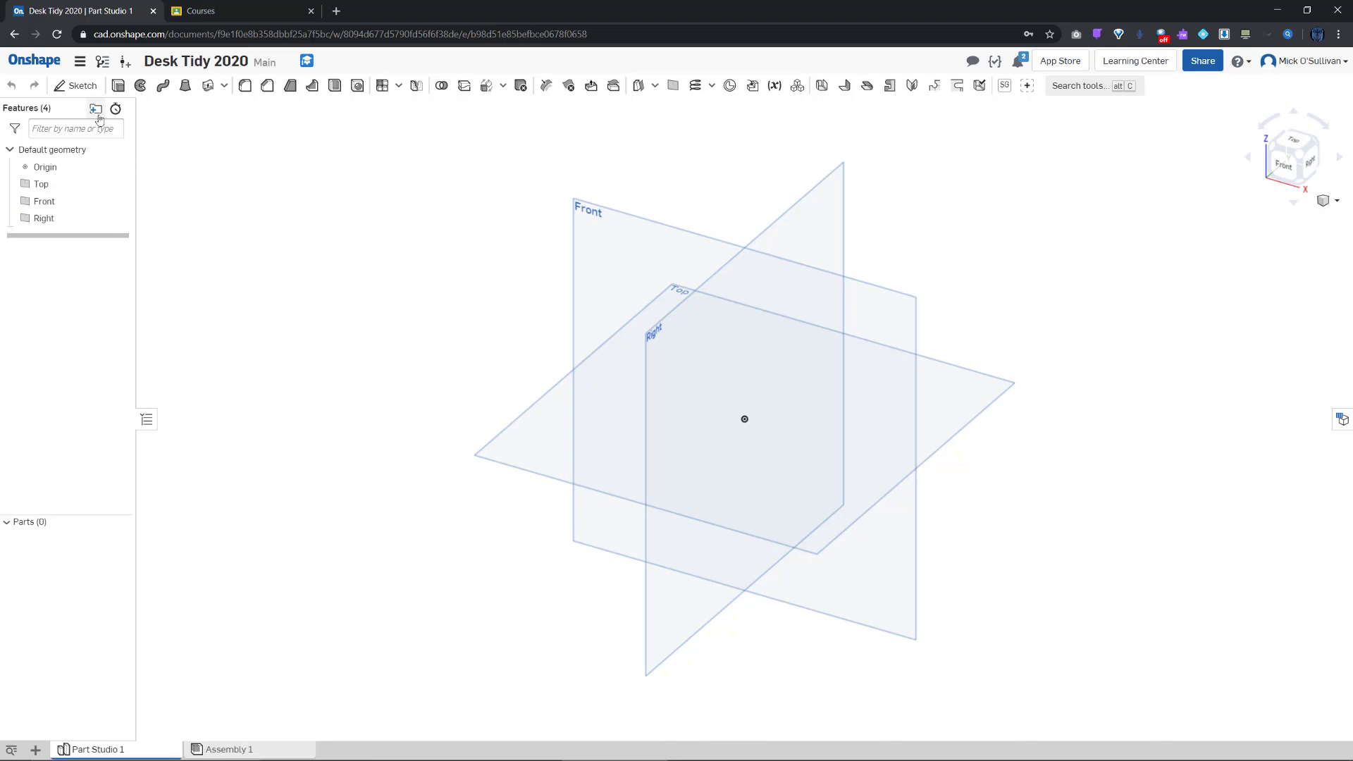
Create Sketch 1 on the Top plane
{"action": "left_click", "coordinate": [83, 92]}
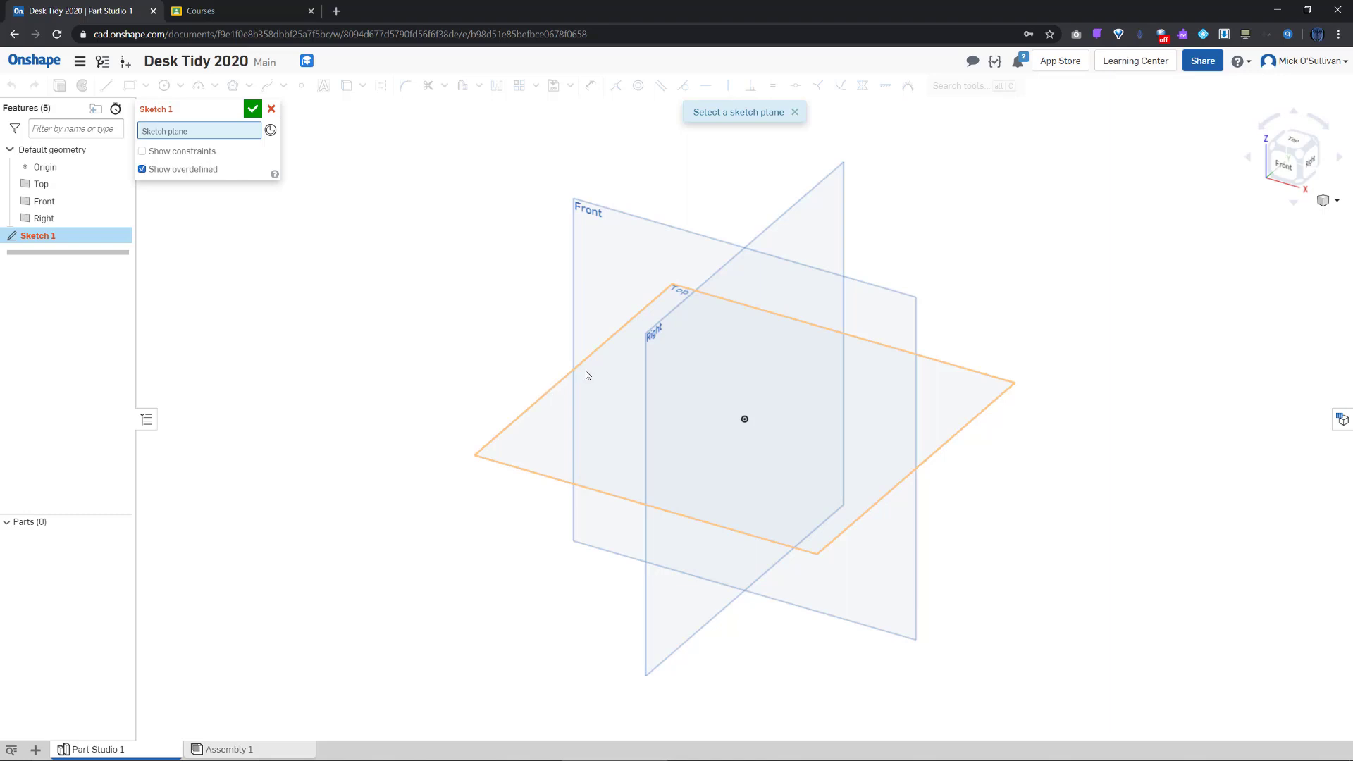
{"action": "left_click", "coordinate": [530, 407]}
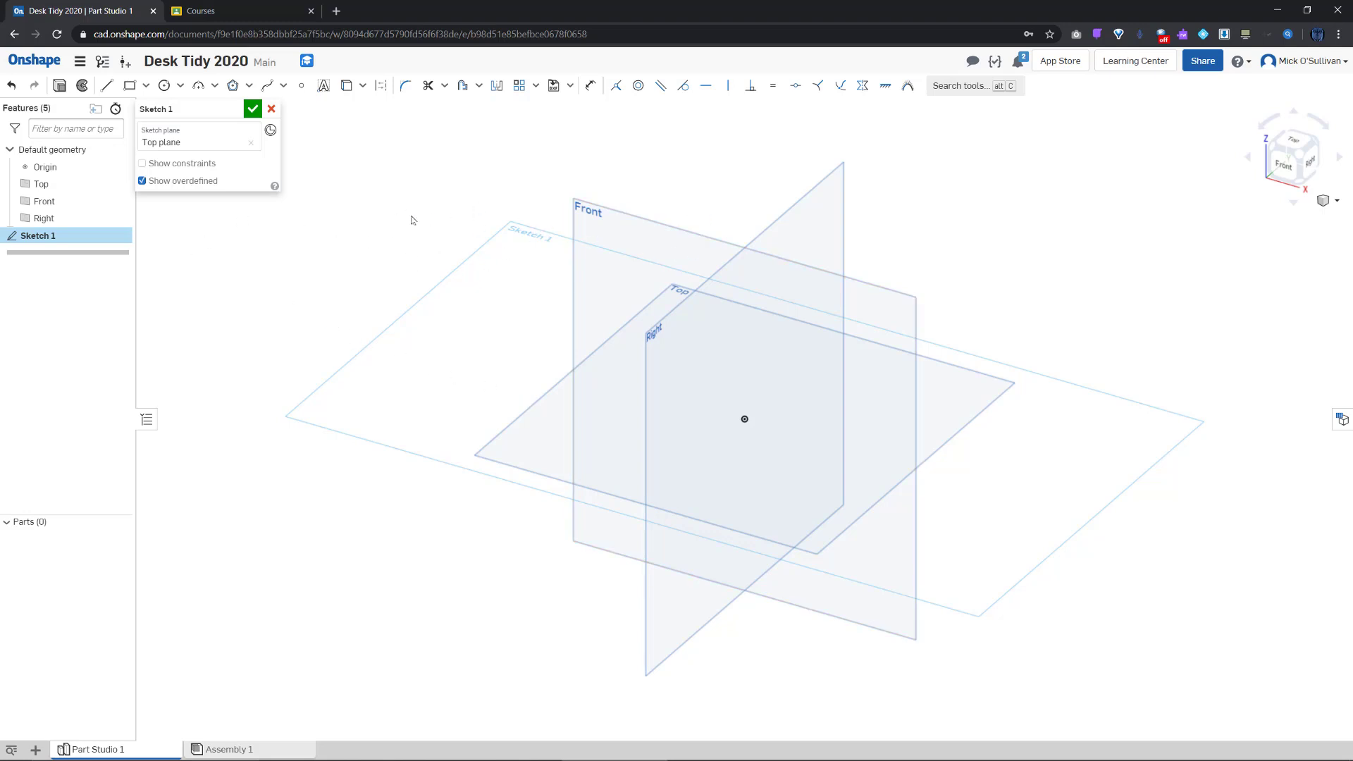
{"action": "left_click", "coordinate": [253, 110]}
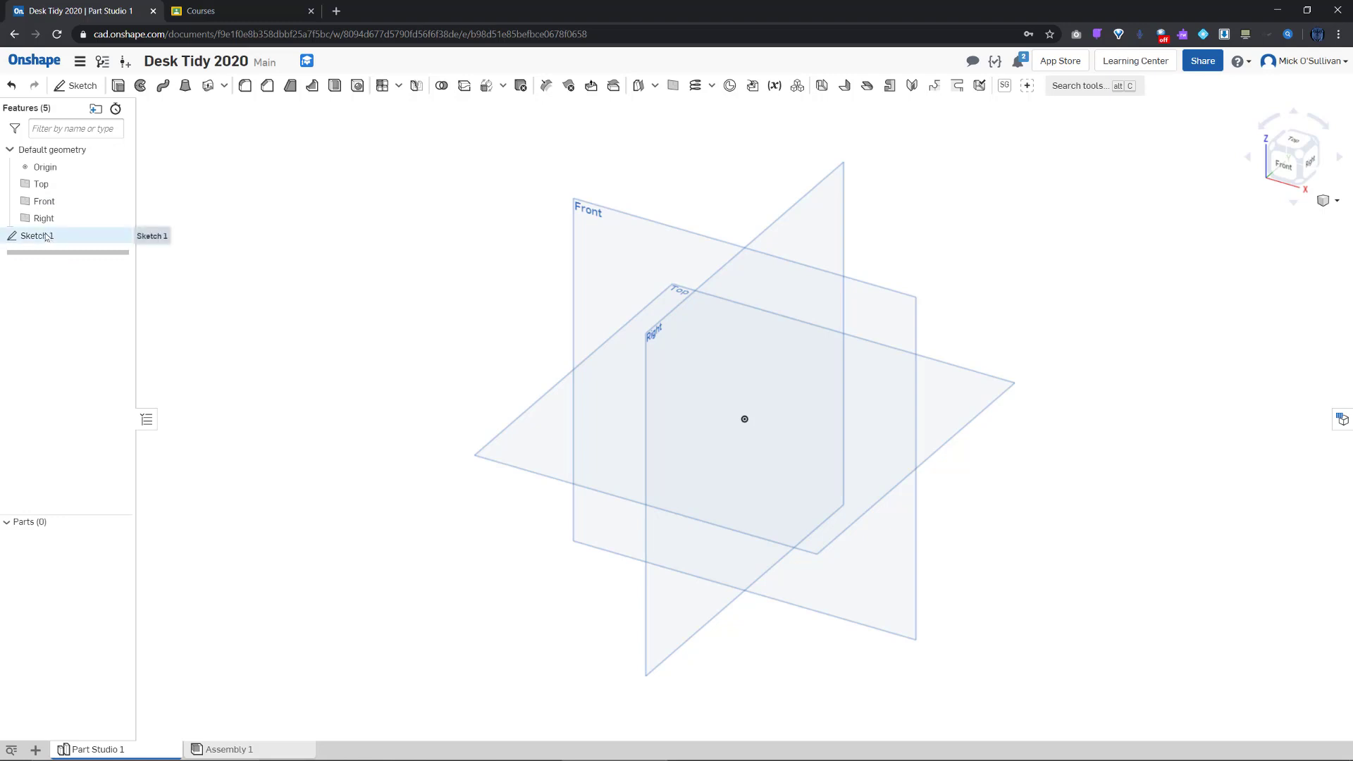
Reopen Sketch 1 for editing and view it normal to the sketch plane
{"action": "double_click", "coordinate": [45, 236]}
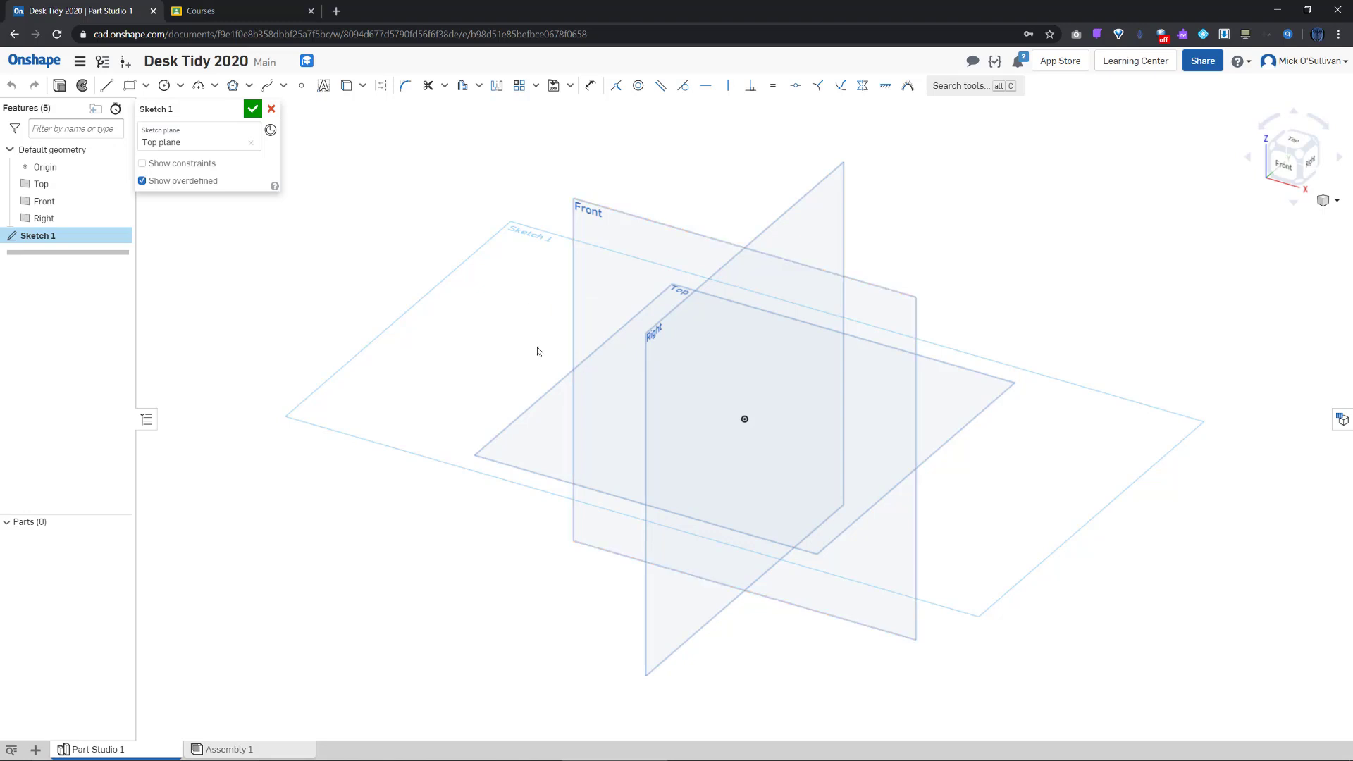
{"action": "left_click", "coordinate": [1296, 143]}
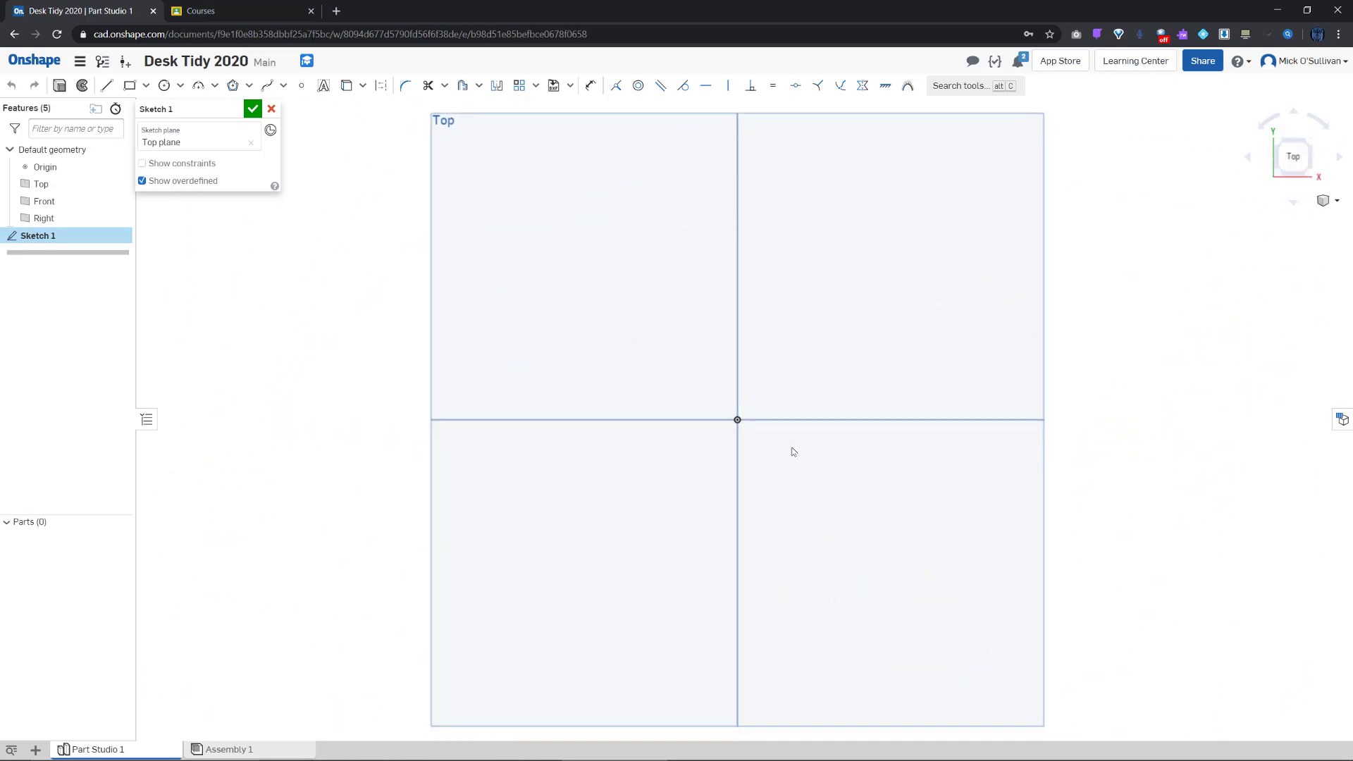
{"action": "scroll", "coordinate": [783, 461], "scroll_direction": "up", "scroll_amount": 3}
{"action": "right_click_drag", "start_coordinate": [770, 475], "coordinate": [714, 405]}
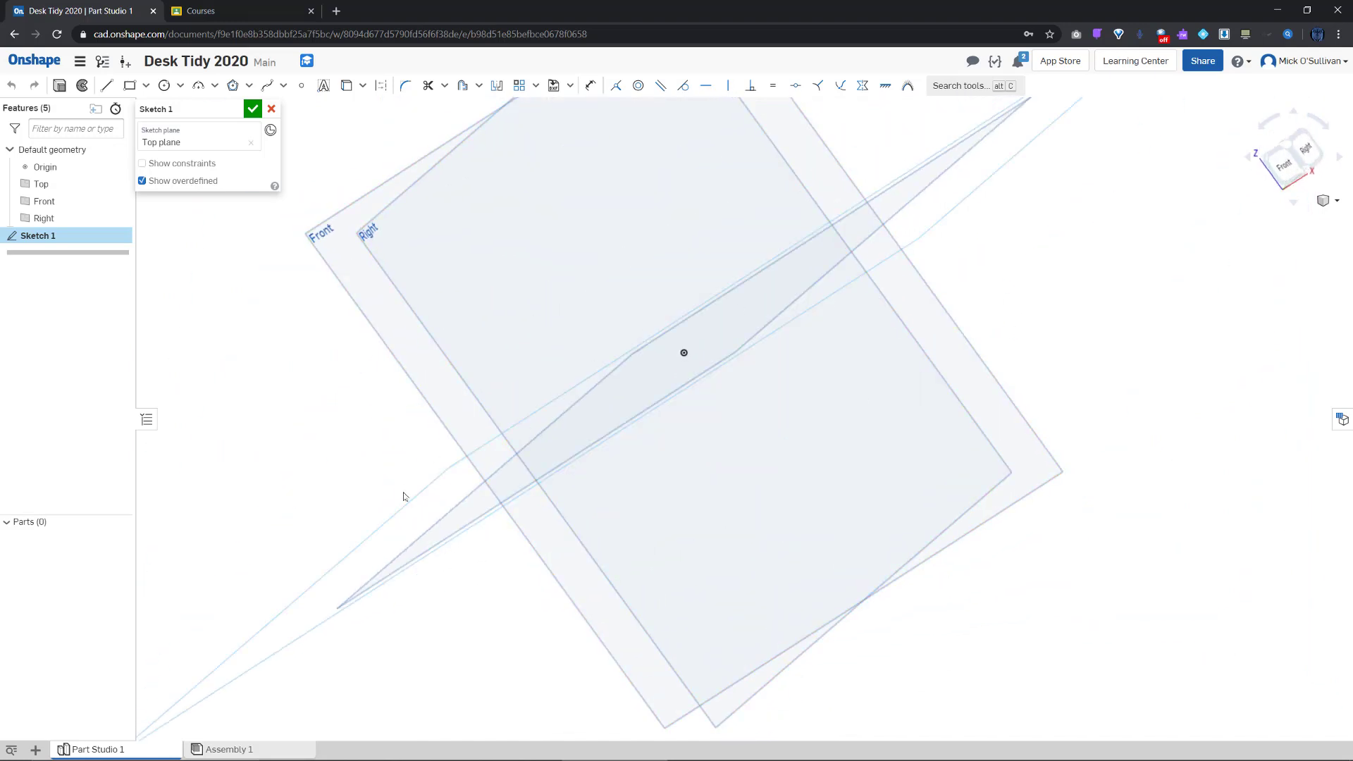
{"action": "right_click", "coordinate": [415, 515]}
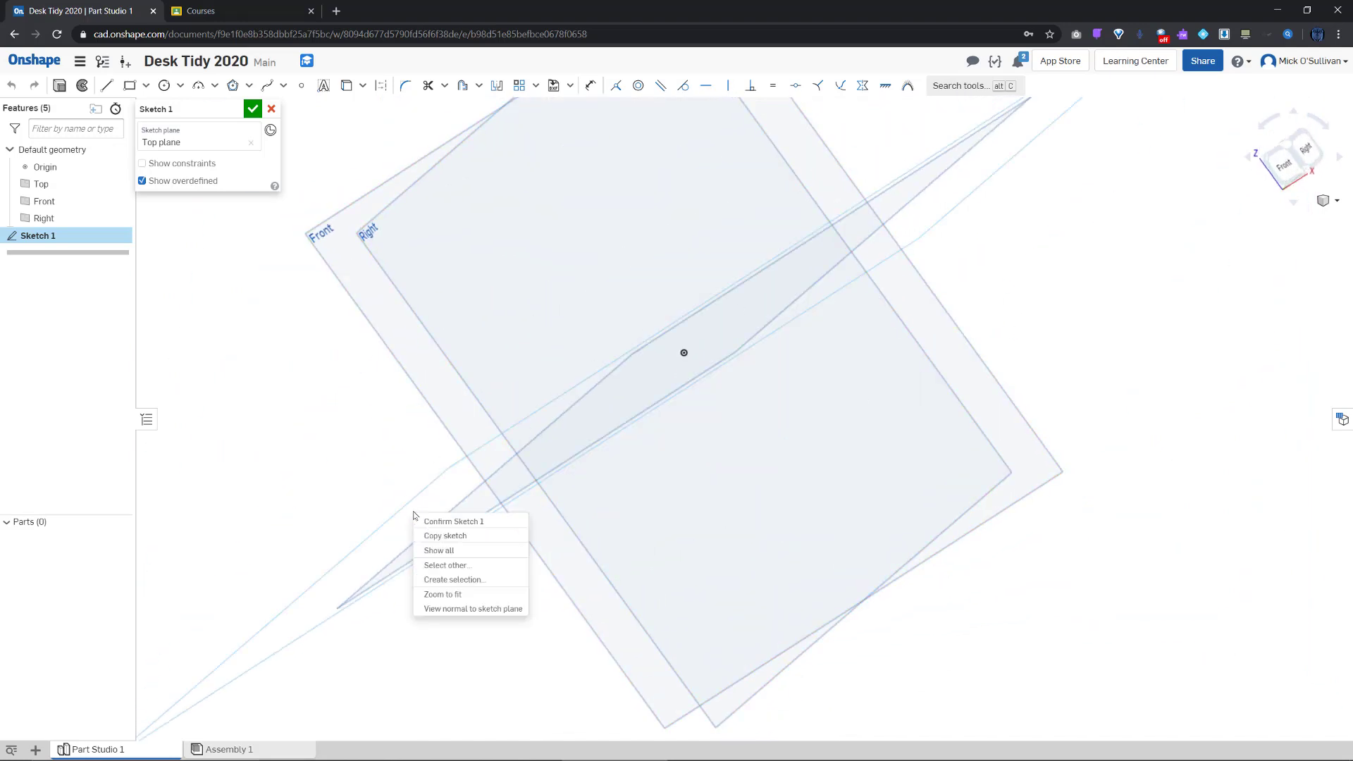
{"action": "left_click", "coordinate": [464, 610]}
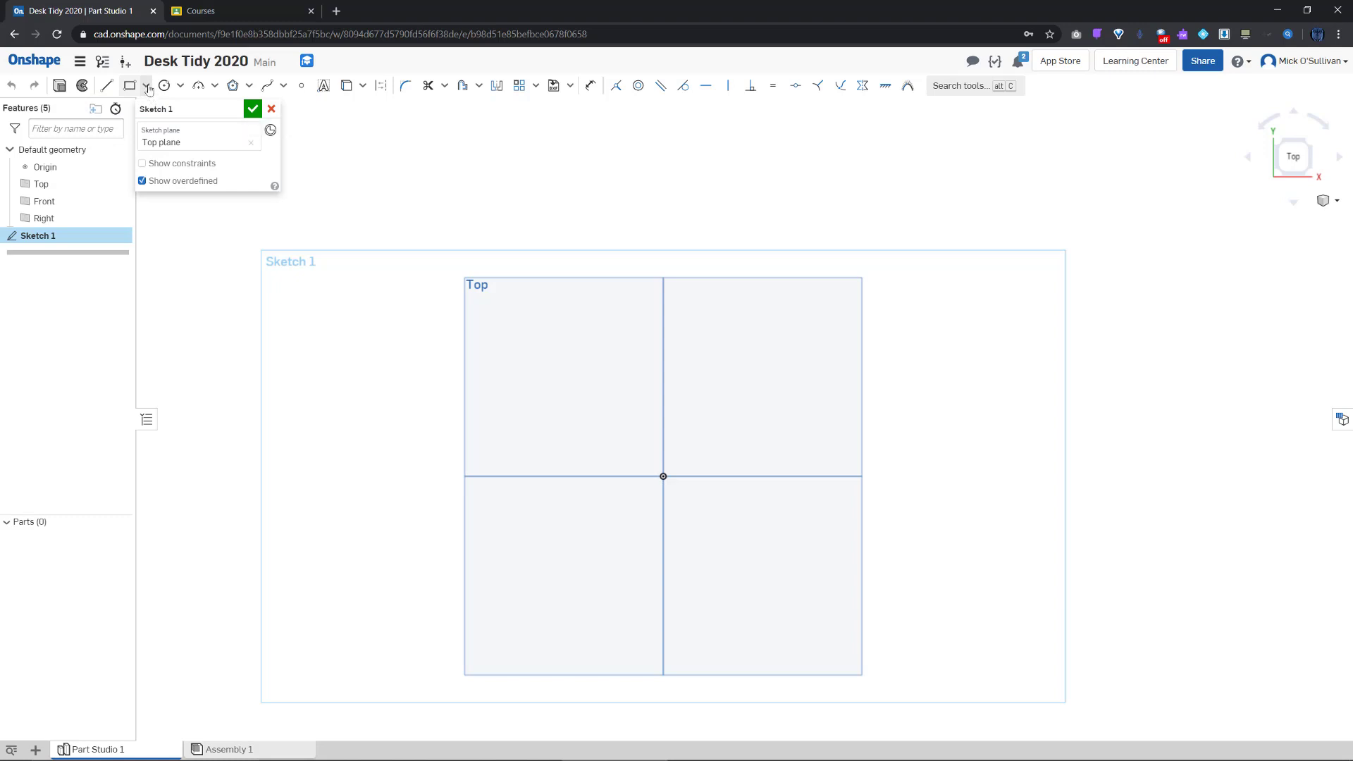
Draw a center-point rectangle on the origin dimensioned 20 mm by 20 mm
{"action": "left_click", "coordinate": [143, 89]}
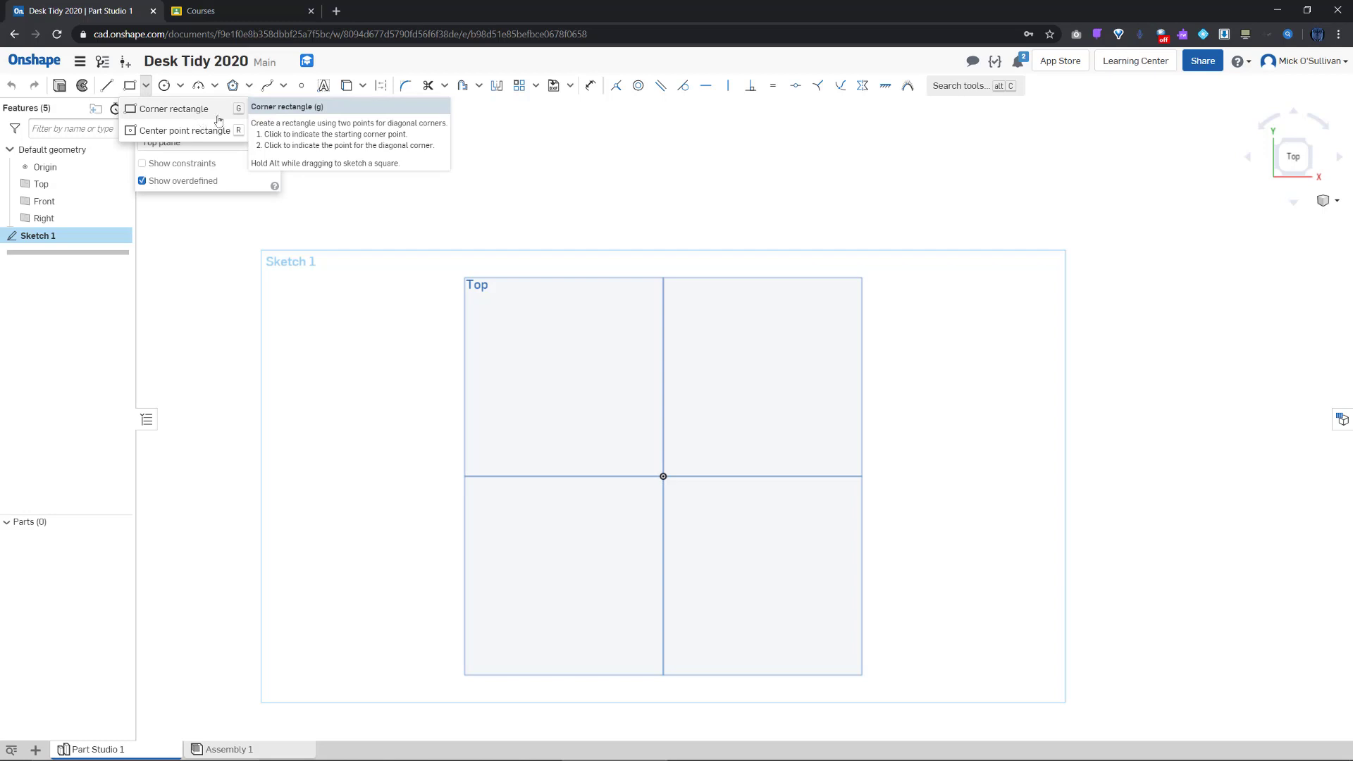
{"action": "left_click", "coordinate": [180, 132]}
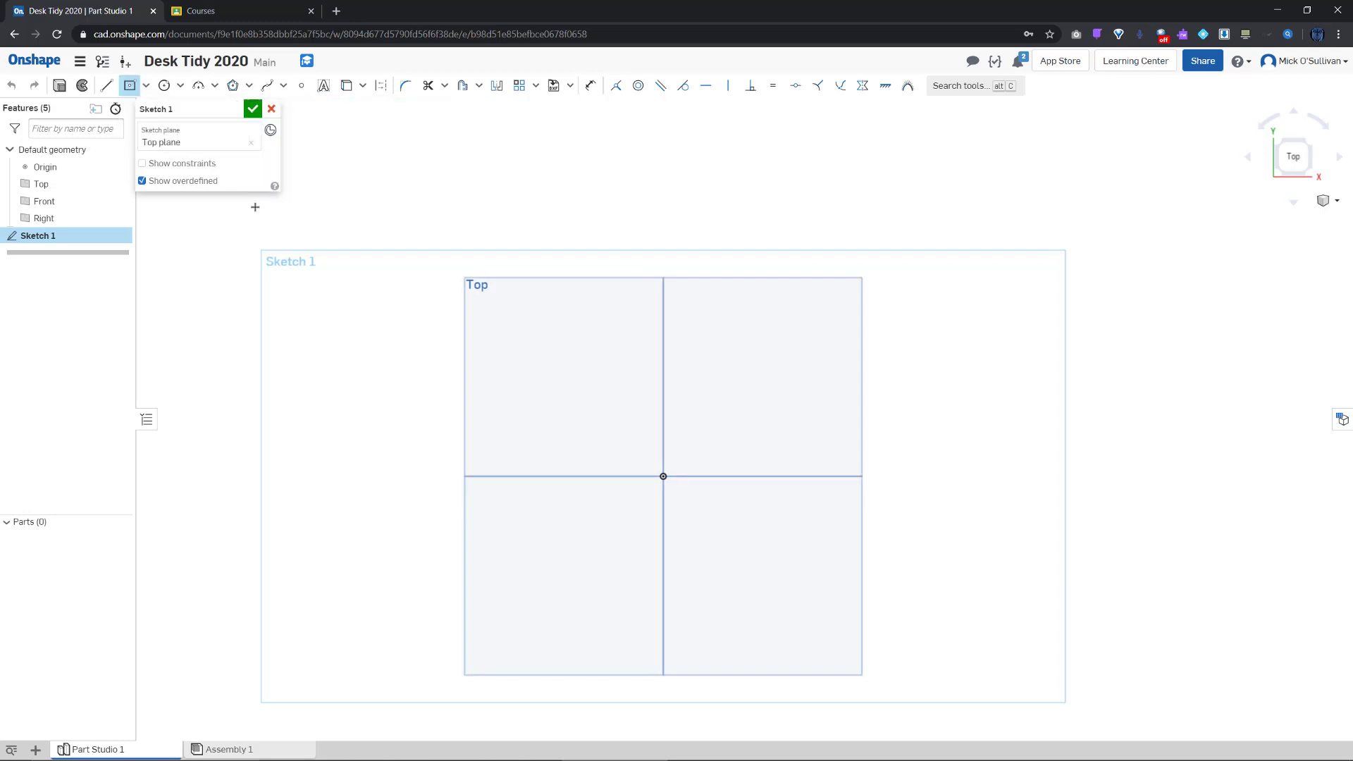
{"action": "left_click", "coordinate": [663, 477]}
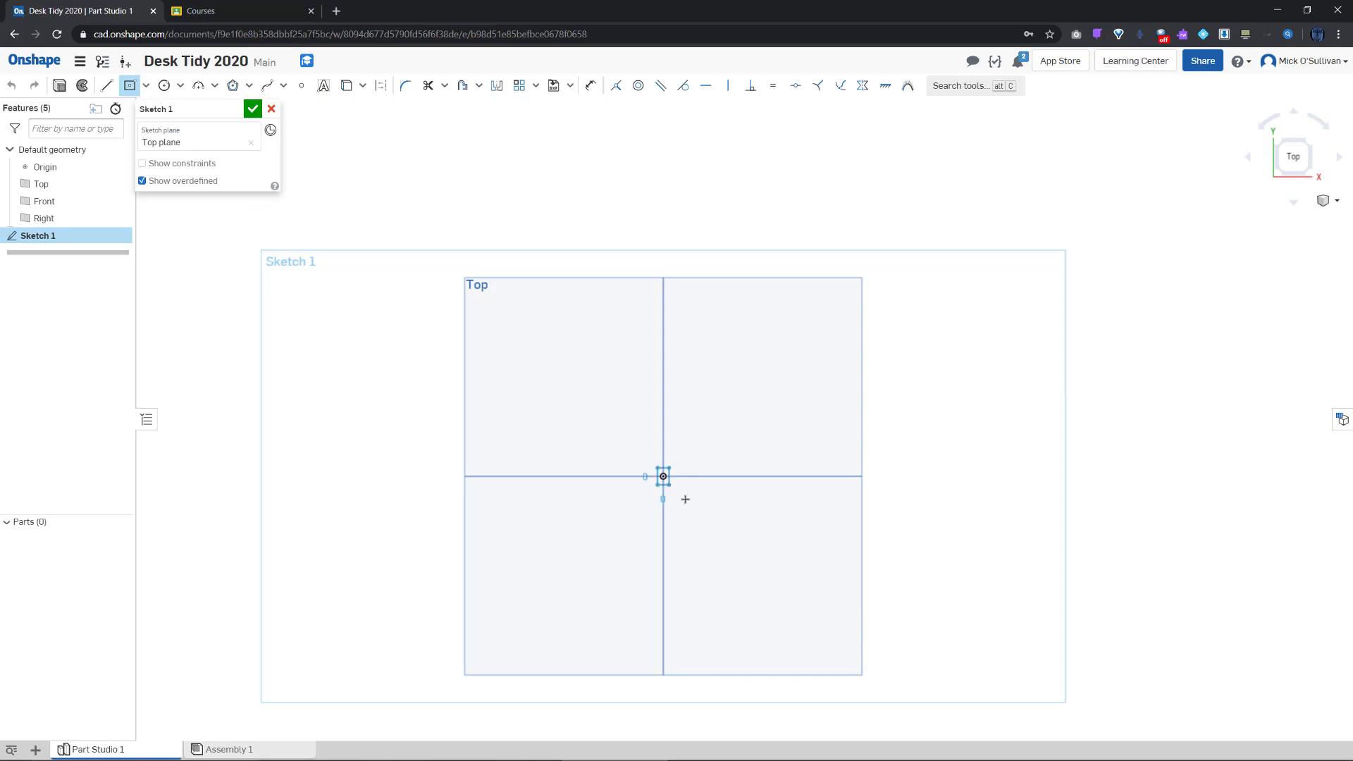
{"action": "left_click", "coordinate": [728, 541]}
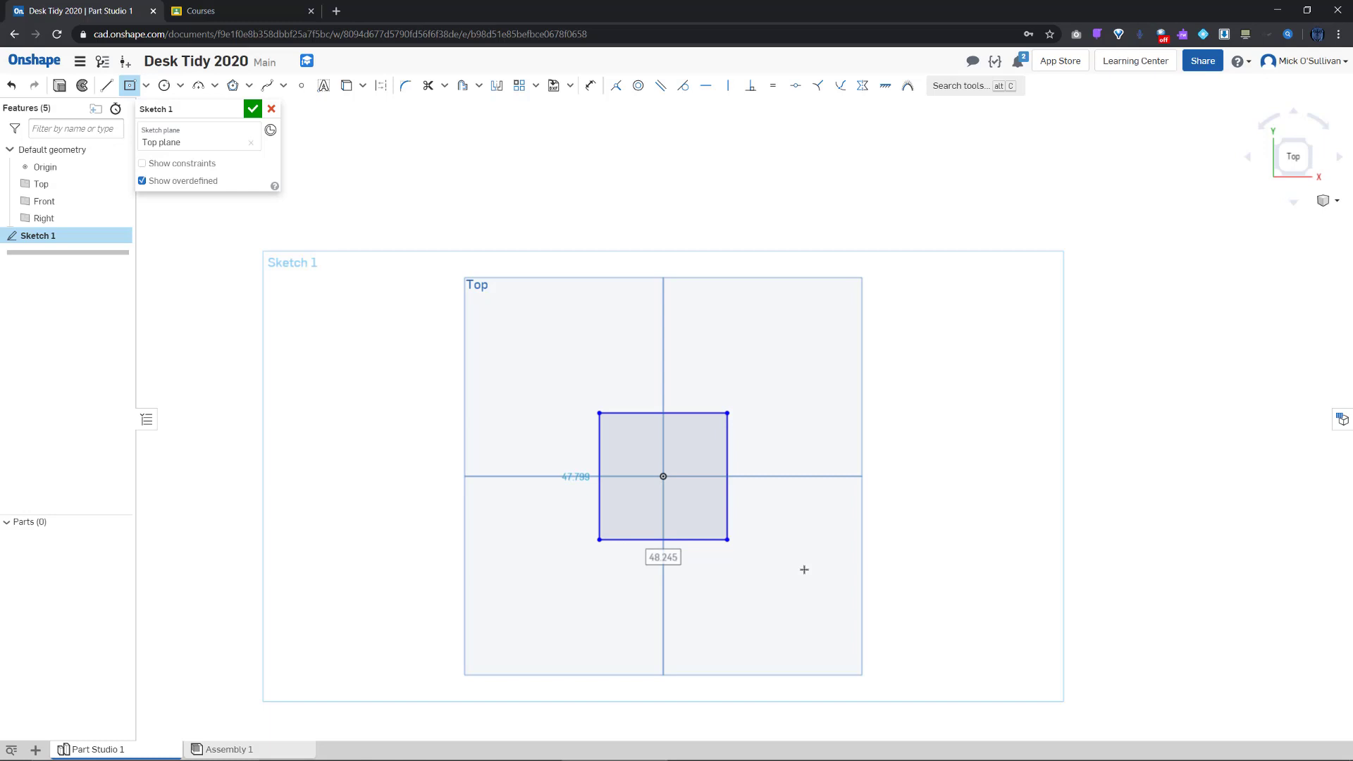
{"action": "type", "text": "20mm"}
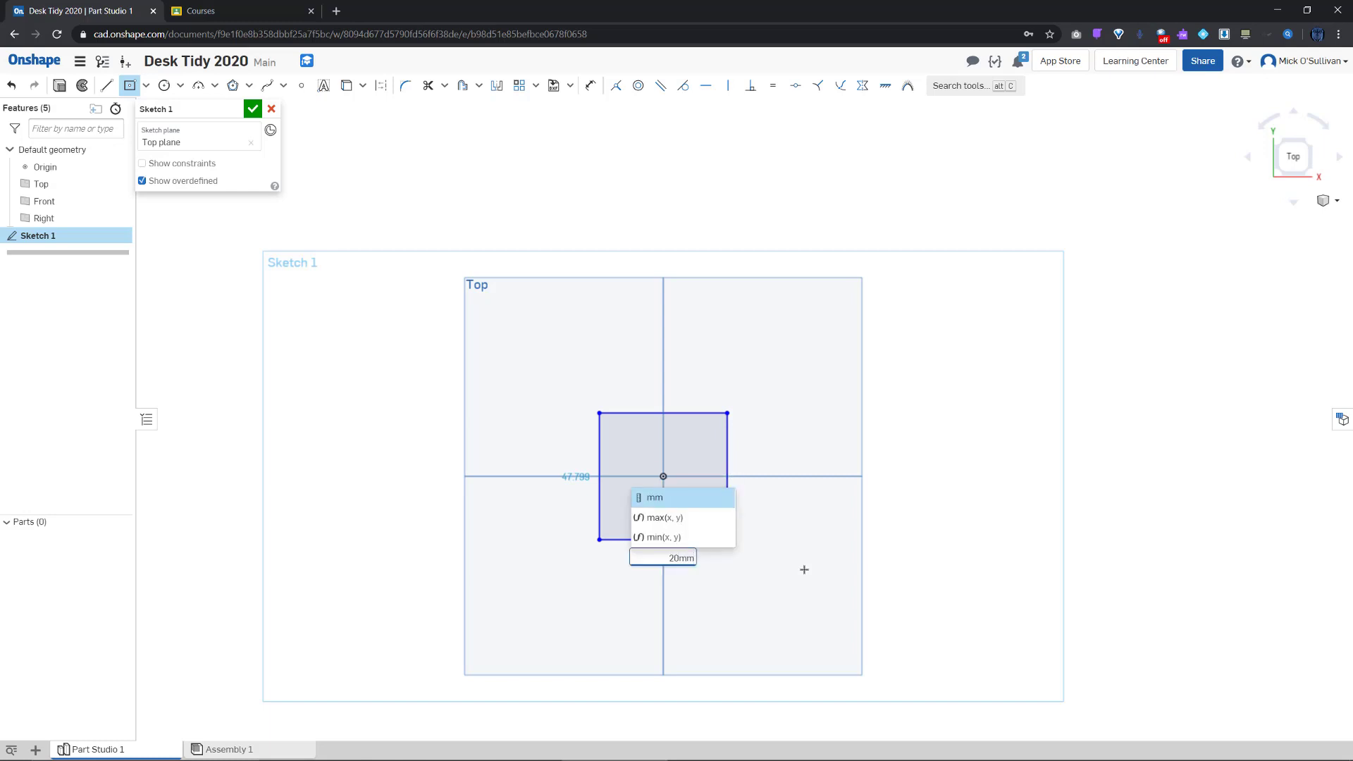
{"action": "key", "text": "Return"}
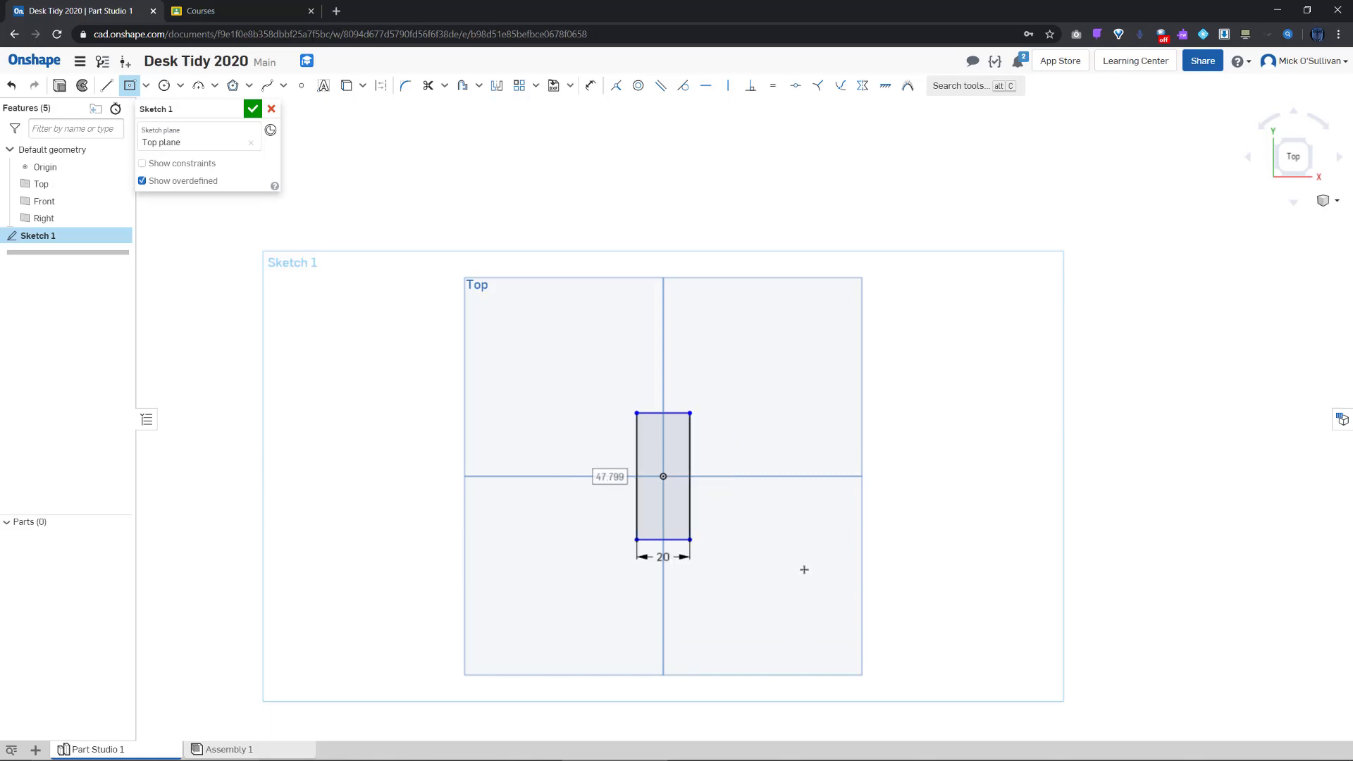
{"action": "type", "text": "20"}
{"action": "key", "text": "Return"}
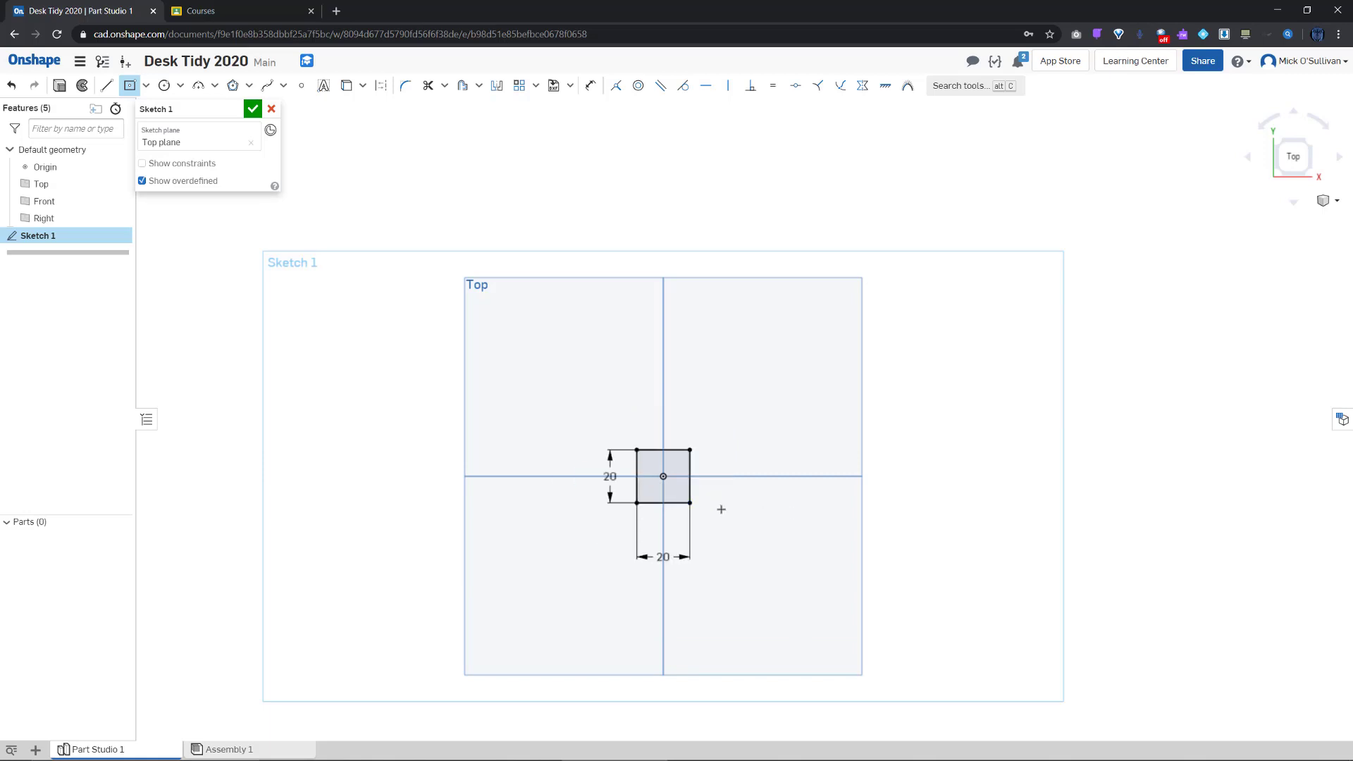
{"action": "scroll", "coordinate": [663, 552], "scroll_direction": "up", "scroll_amount": 5}
{"action": "scroll", "coordinate": [658, 362], "scroll_direction": "up", "scroll_amount": 5}
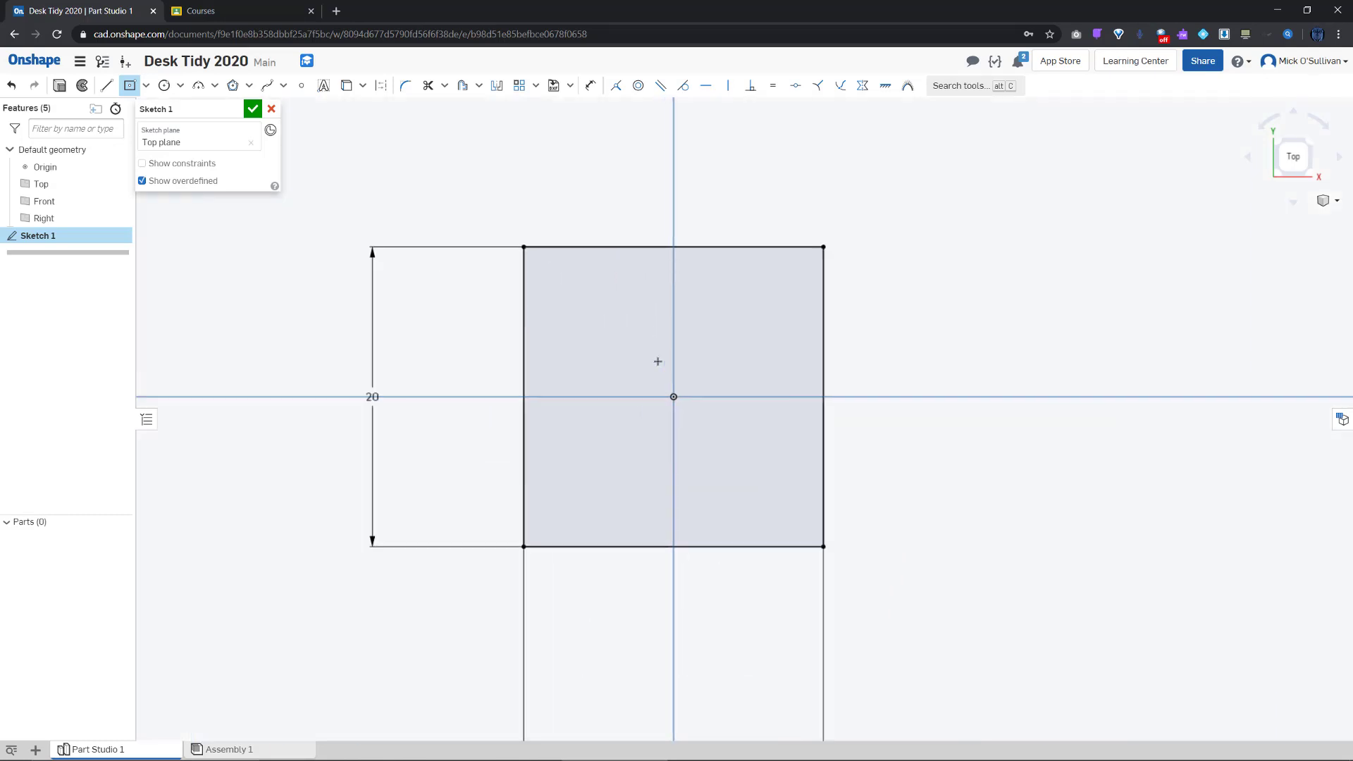
{"action": "scroll", "coordinate": [658, 362], "scroll_direction": "up", "scroll_amount": 2}
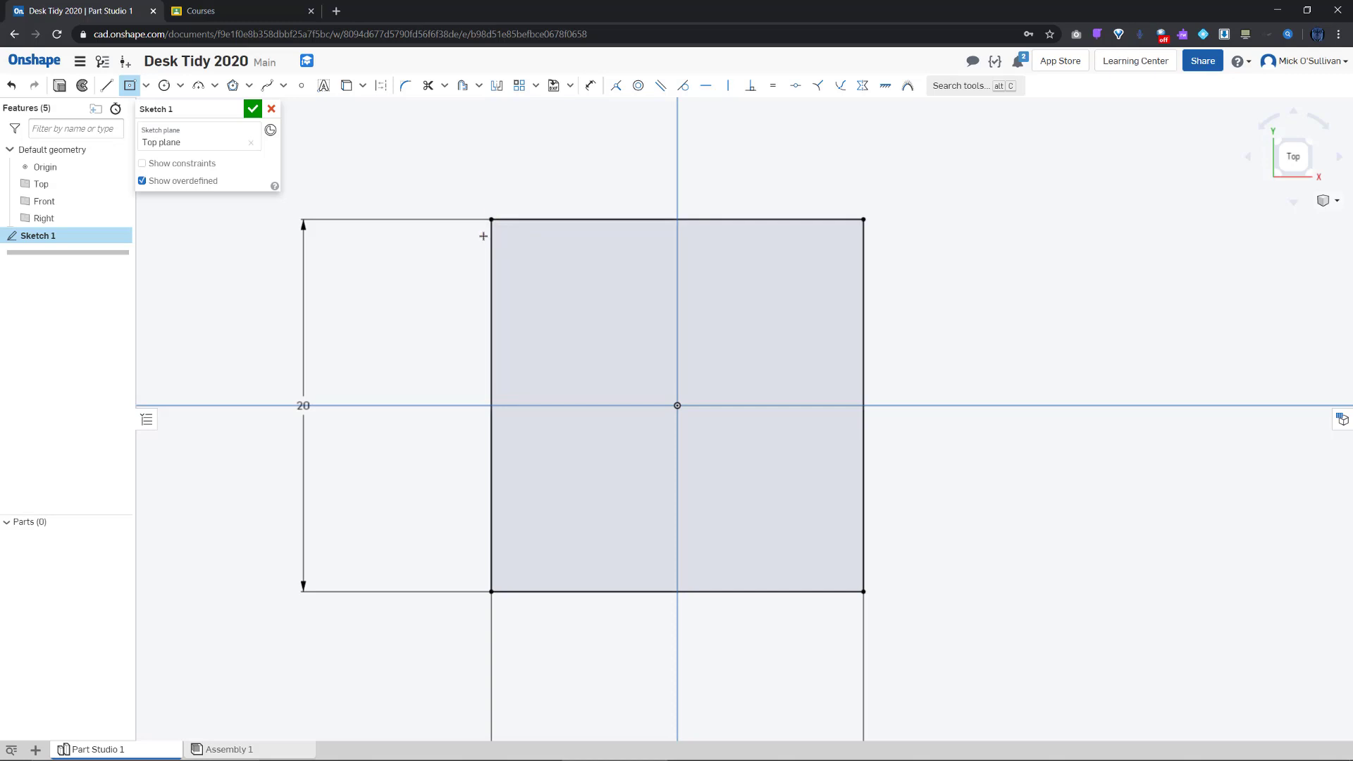
Fillet all four corners of the square with a 1 mm radius
{"action": "left_click", "coordinate": [405, 92]}
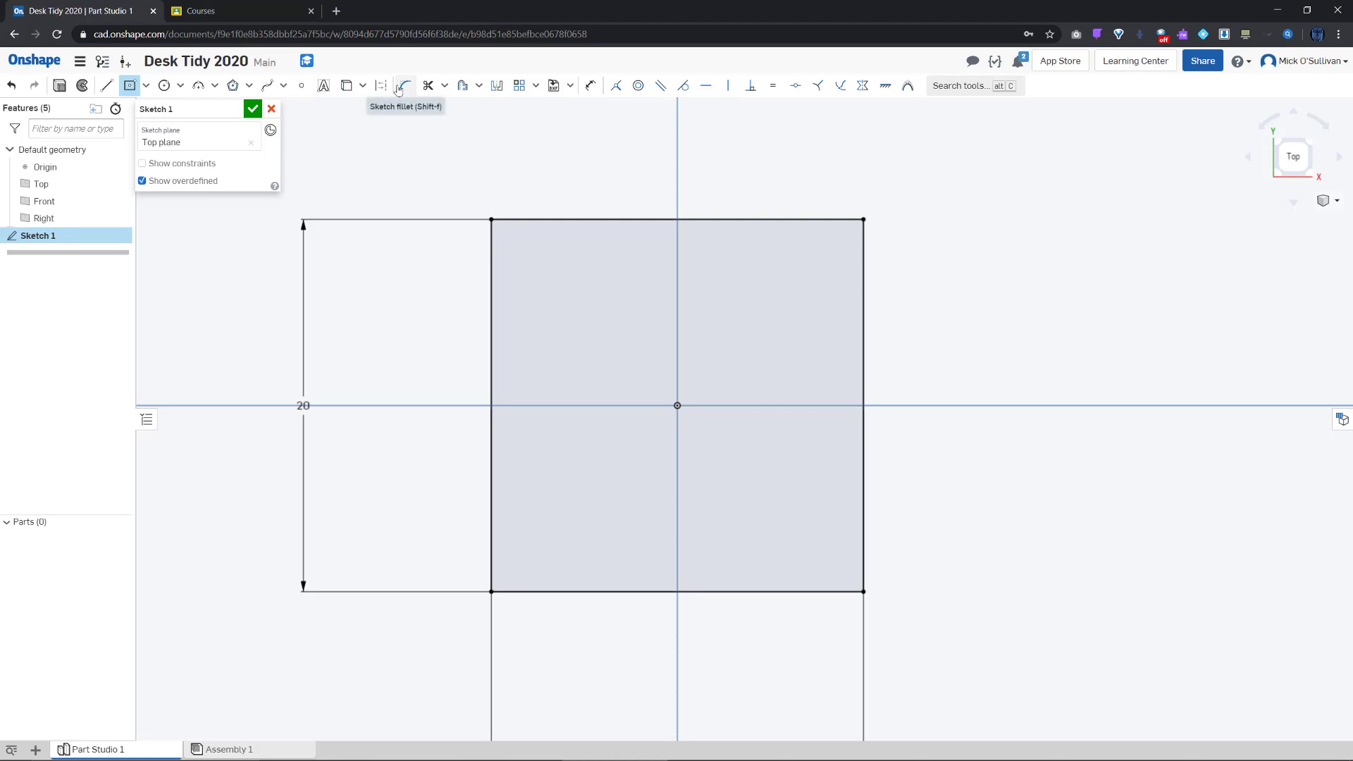
{"action": "left_click", "coordinate": [399, 90]}
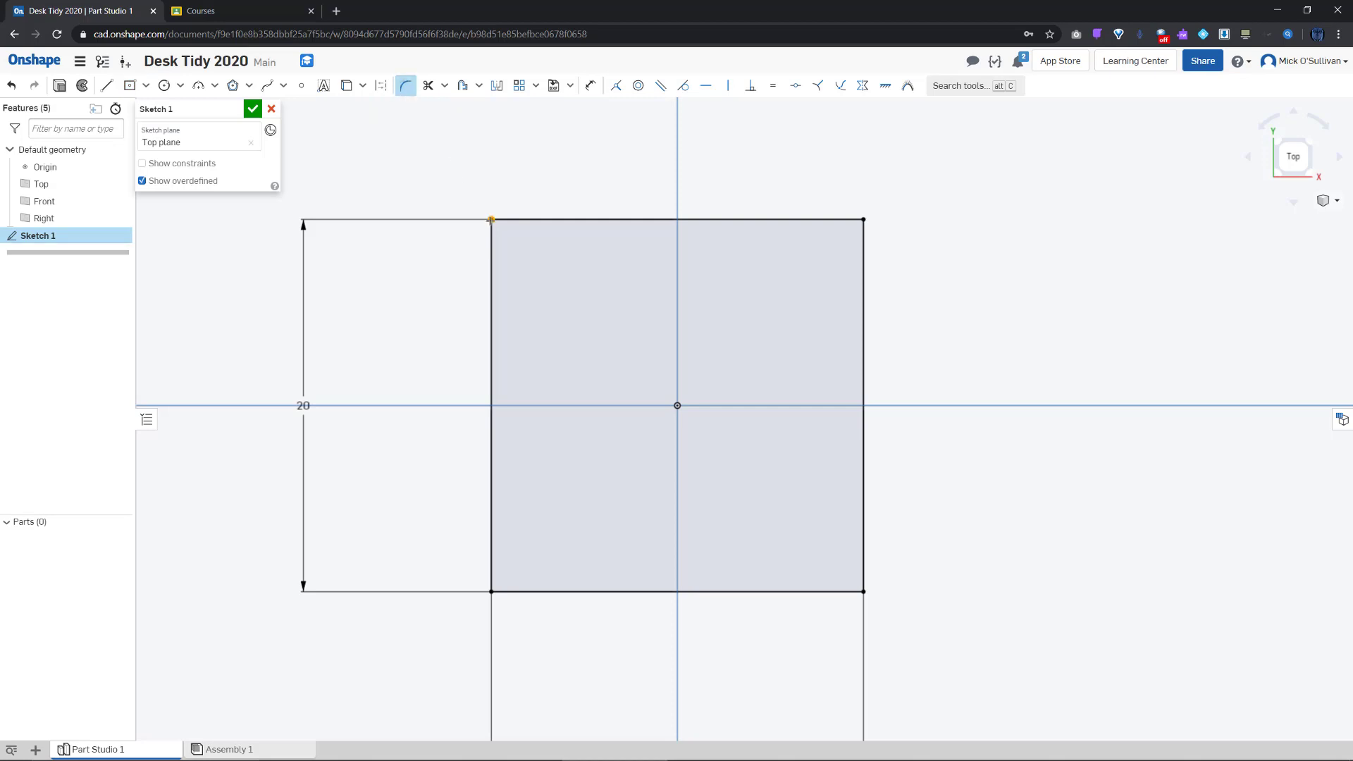
{"action": "left_click", "coordinate": [492, 219]}
{"action": "left_click", "coordinate": [862, 219]}
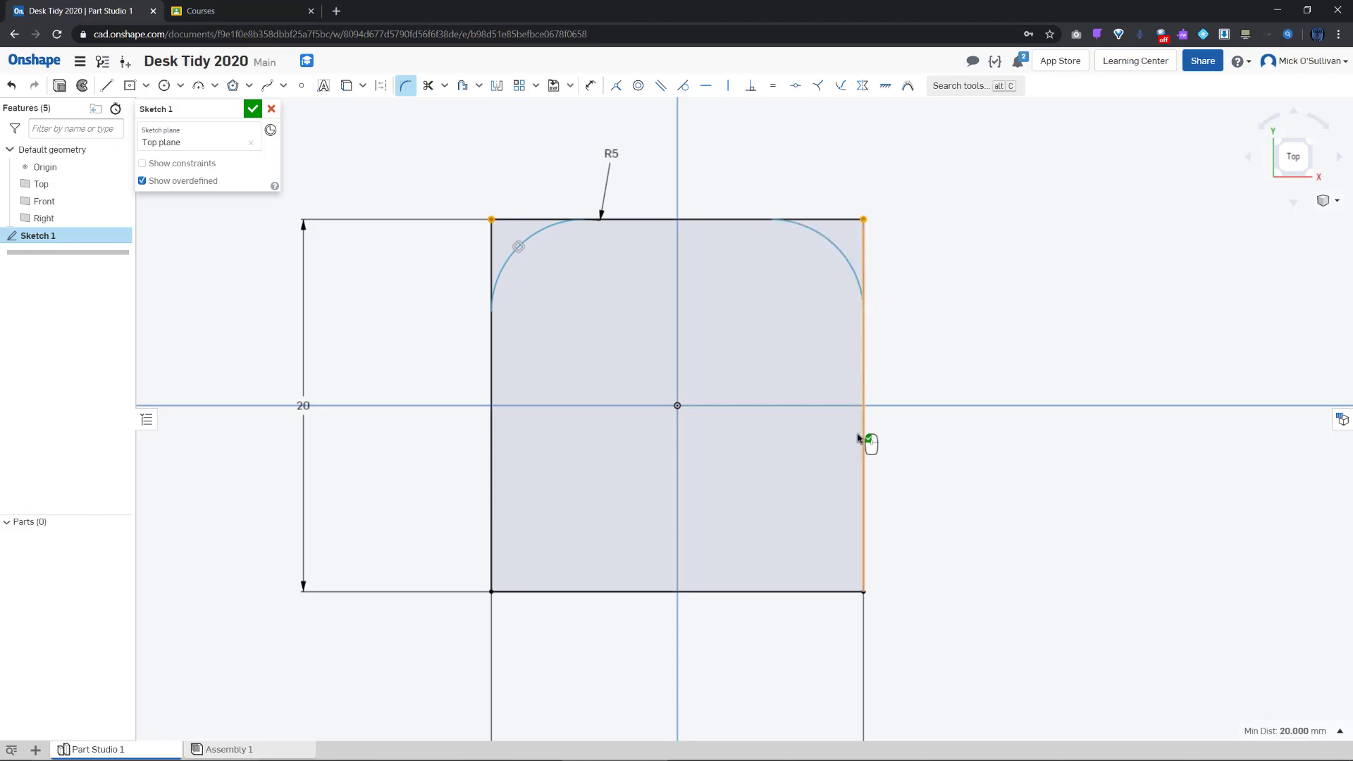
{"action": "left_click", "coordinate": [864, 592]}
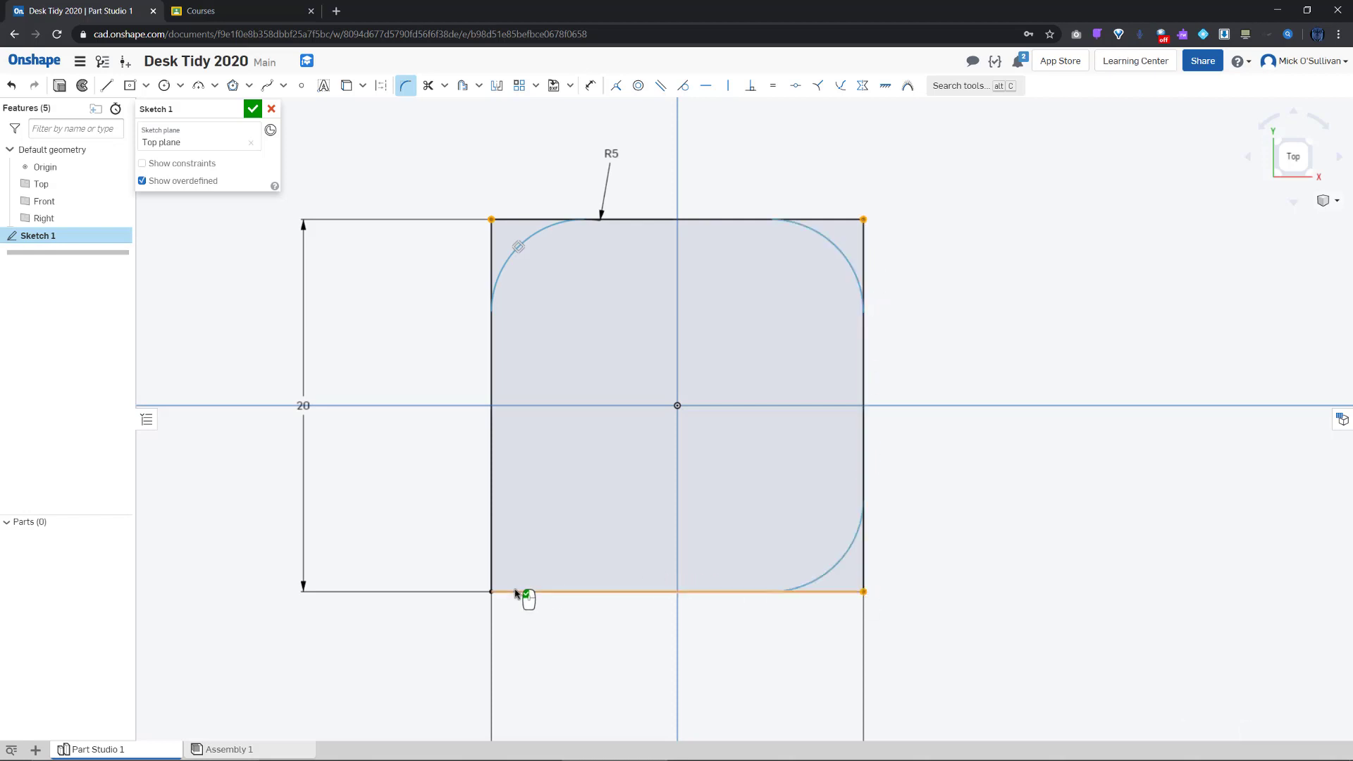
{"action": "left_click", "coordinate": [491, 592]}
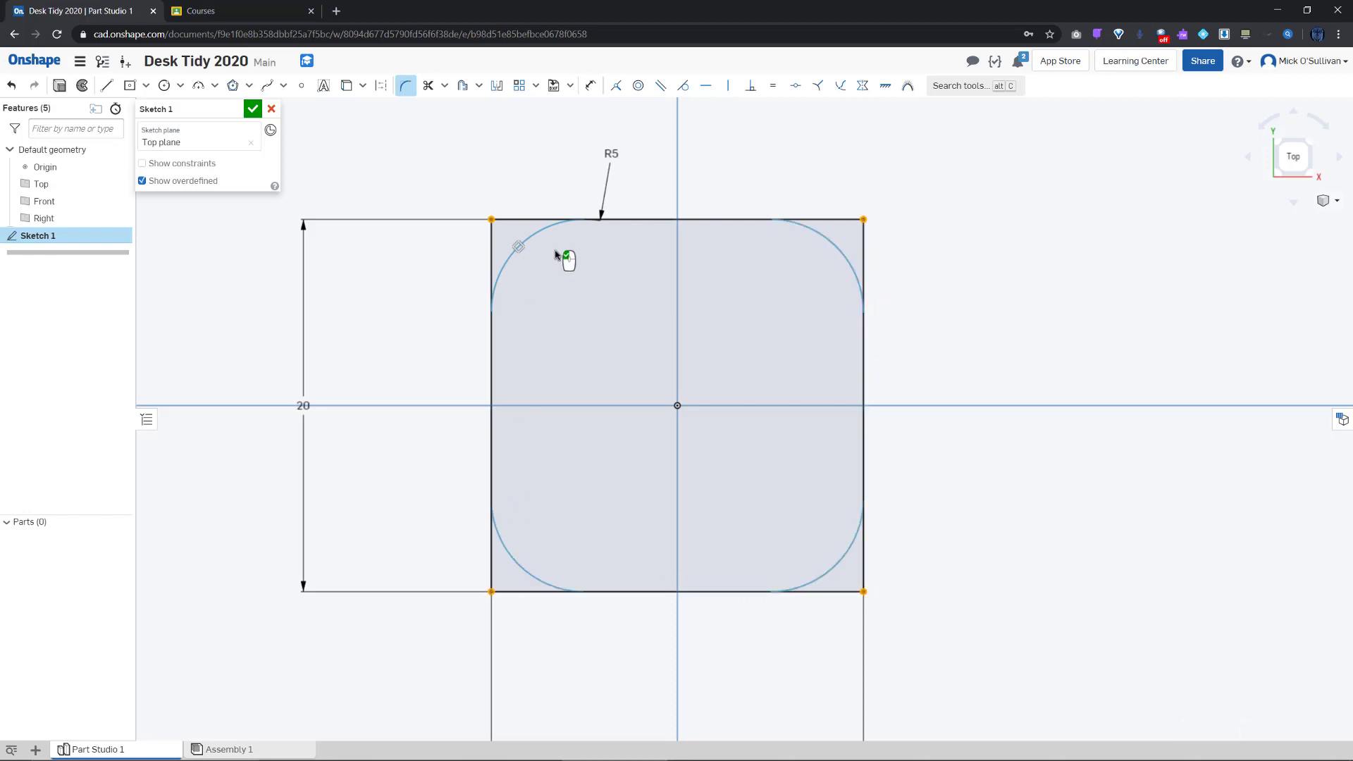
{"action": "double_click", "coordinate": [613, 155]}
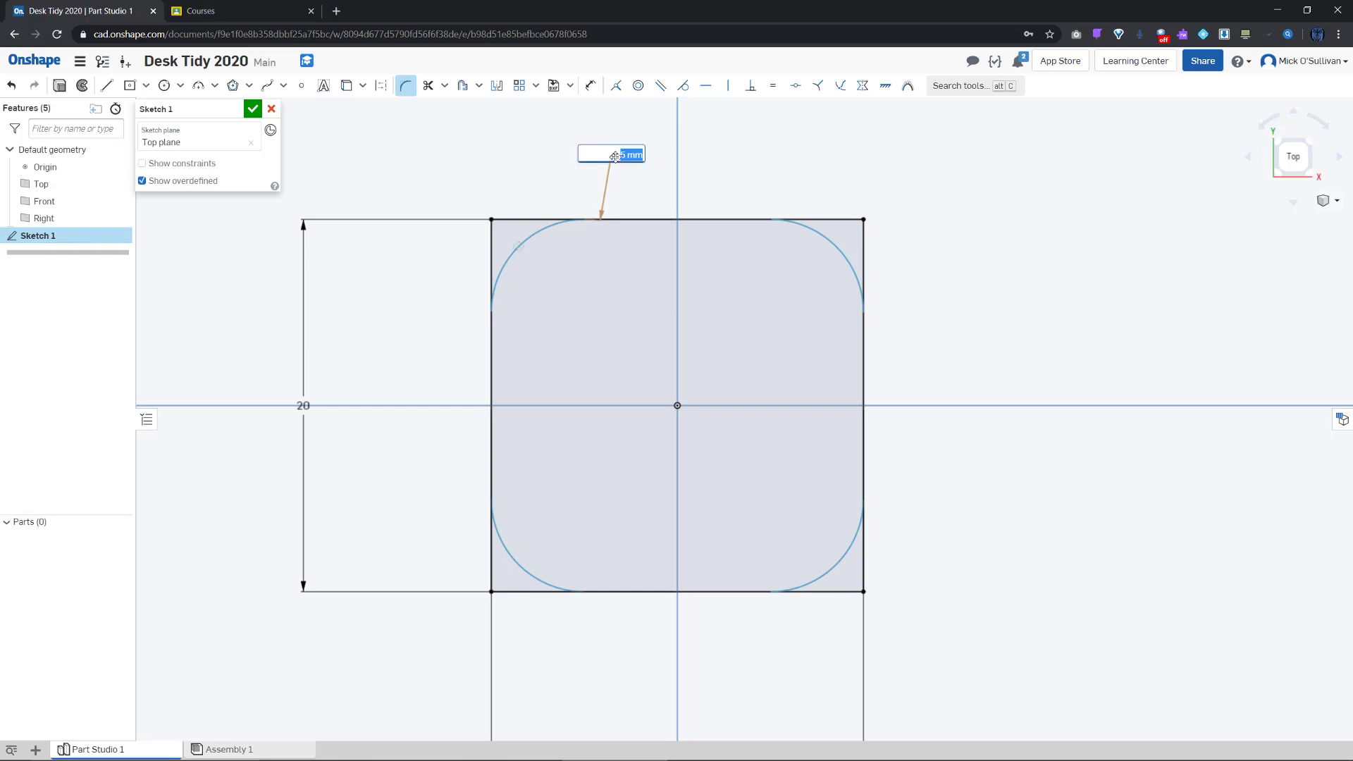
{"action": "type", "text": "1"}
{"action": "key", "text": "Return"}
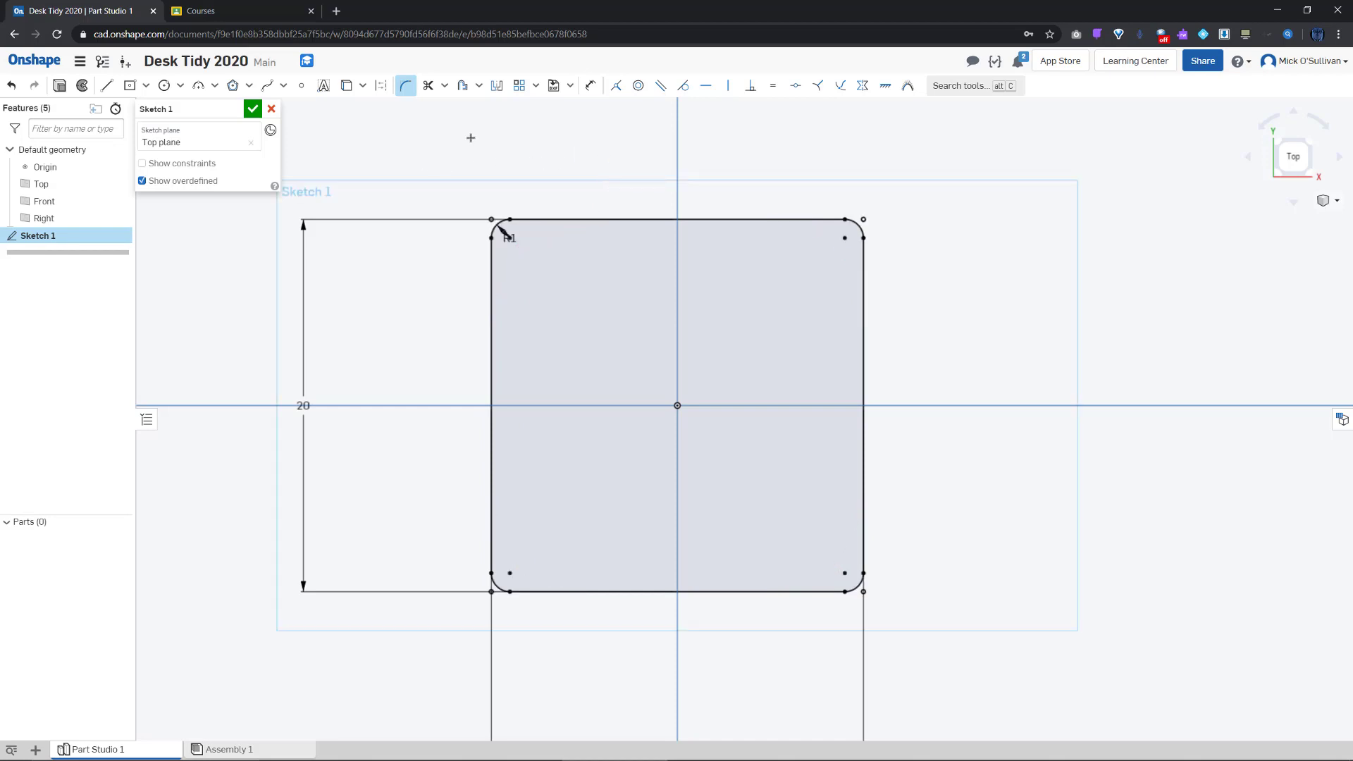
{"action": "key", "text": "Escape"}
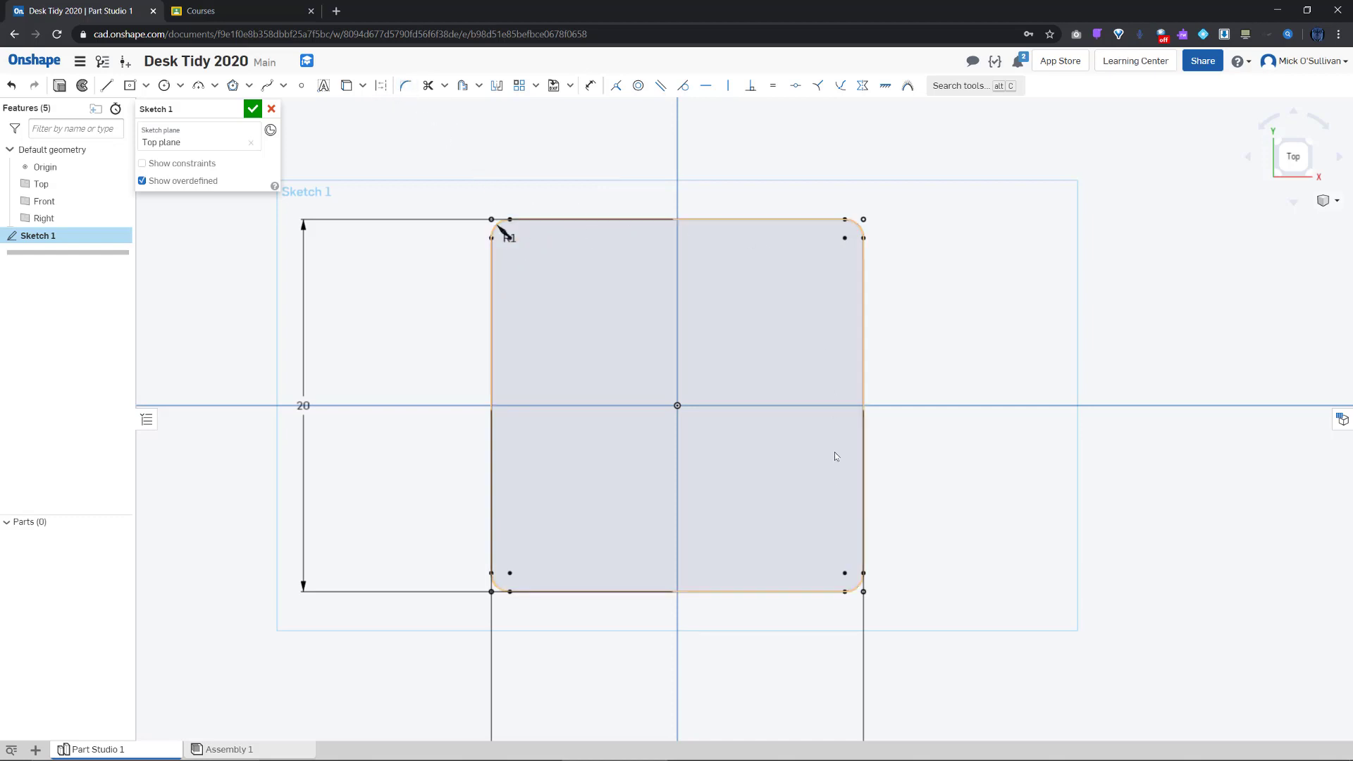
Try a 3 mm fillet radius, then revert it to 1 mm
{"action": "double_click", "coordinate": [509, 237]}
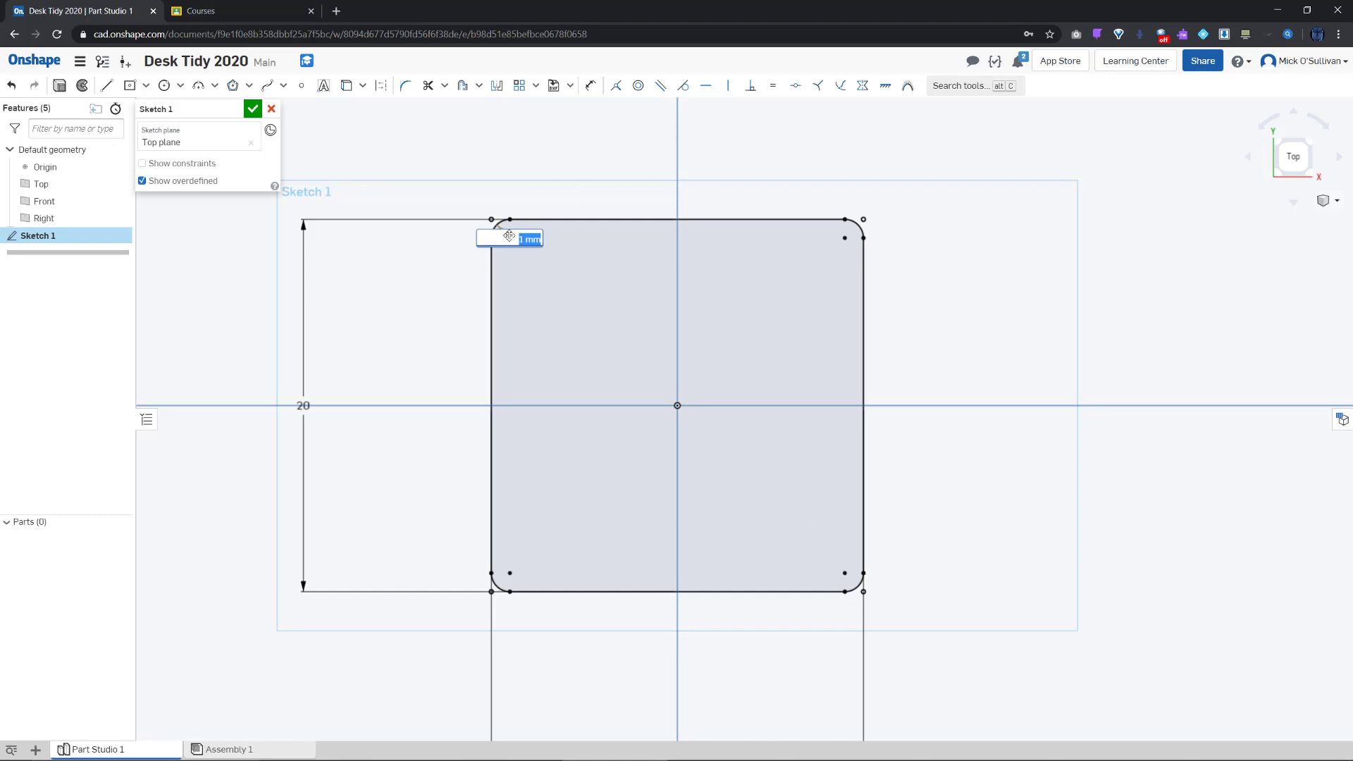
{"action": "type", "text": "3"}
{"action": "key", "text": "Return"}
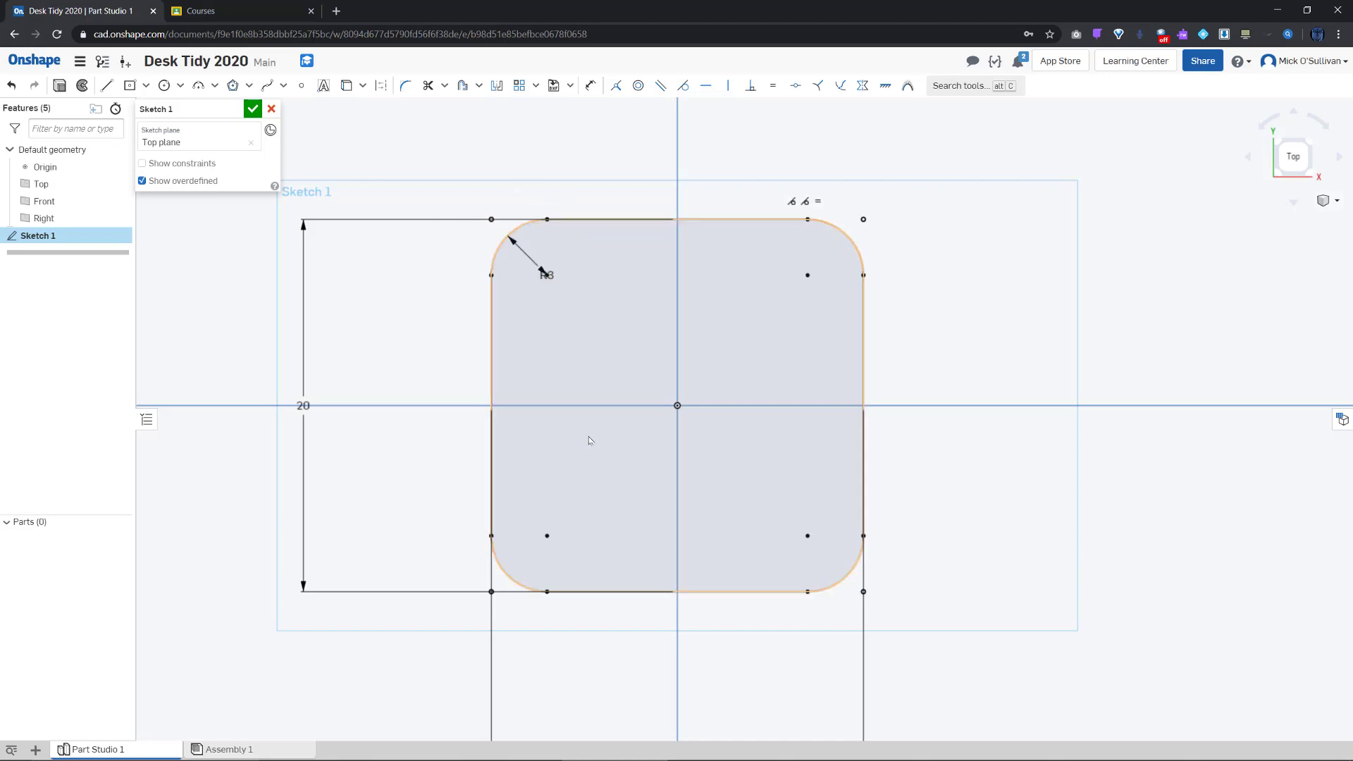
{"action": "left_click", "coordinate": [545, 273]}
{"action": "double_click", "coordinate": [545, 275]}
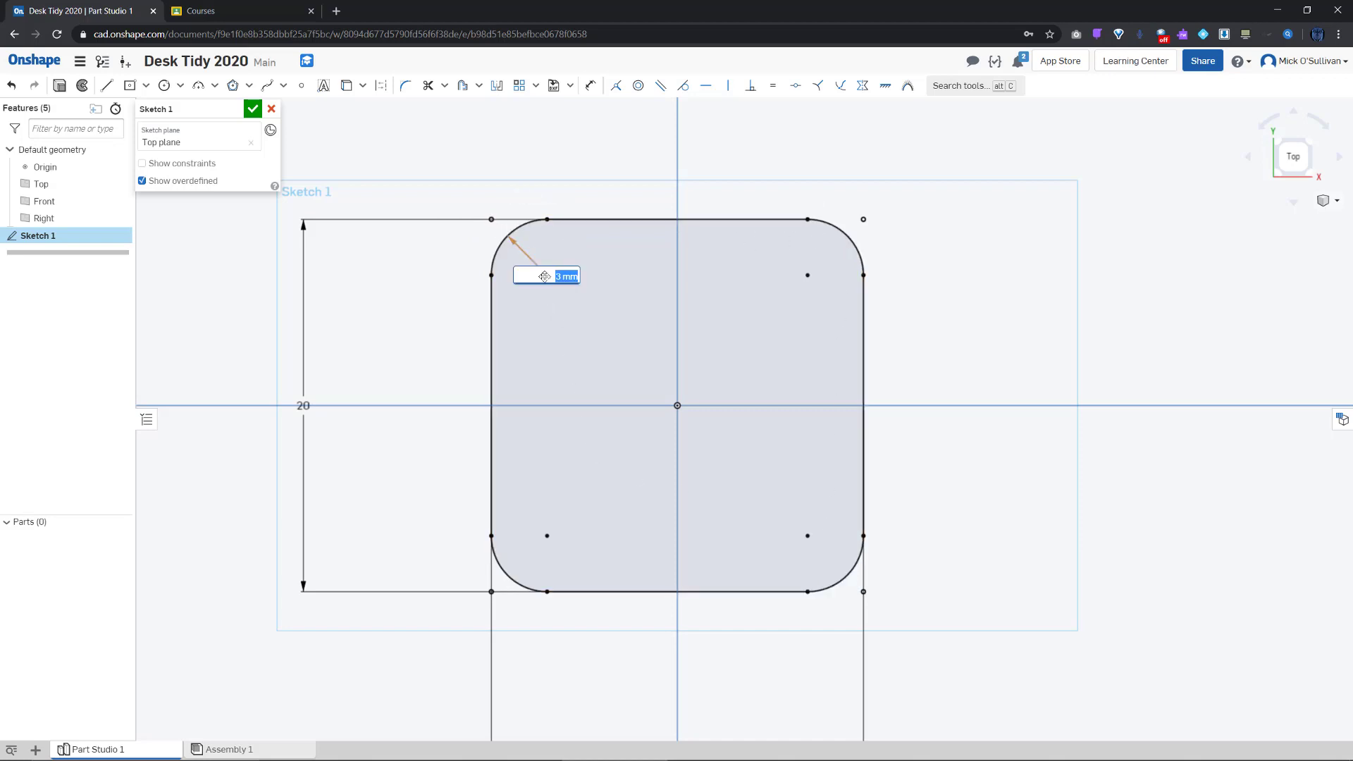
{"action": "type", "text": "1"}
{"action": "key", "text": "Return"}
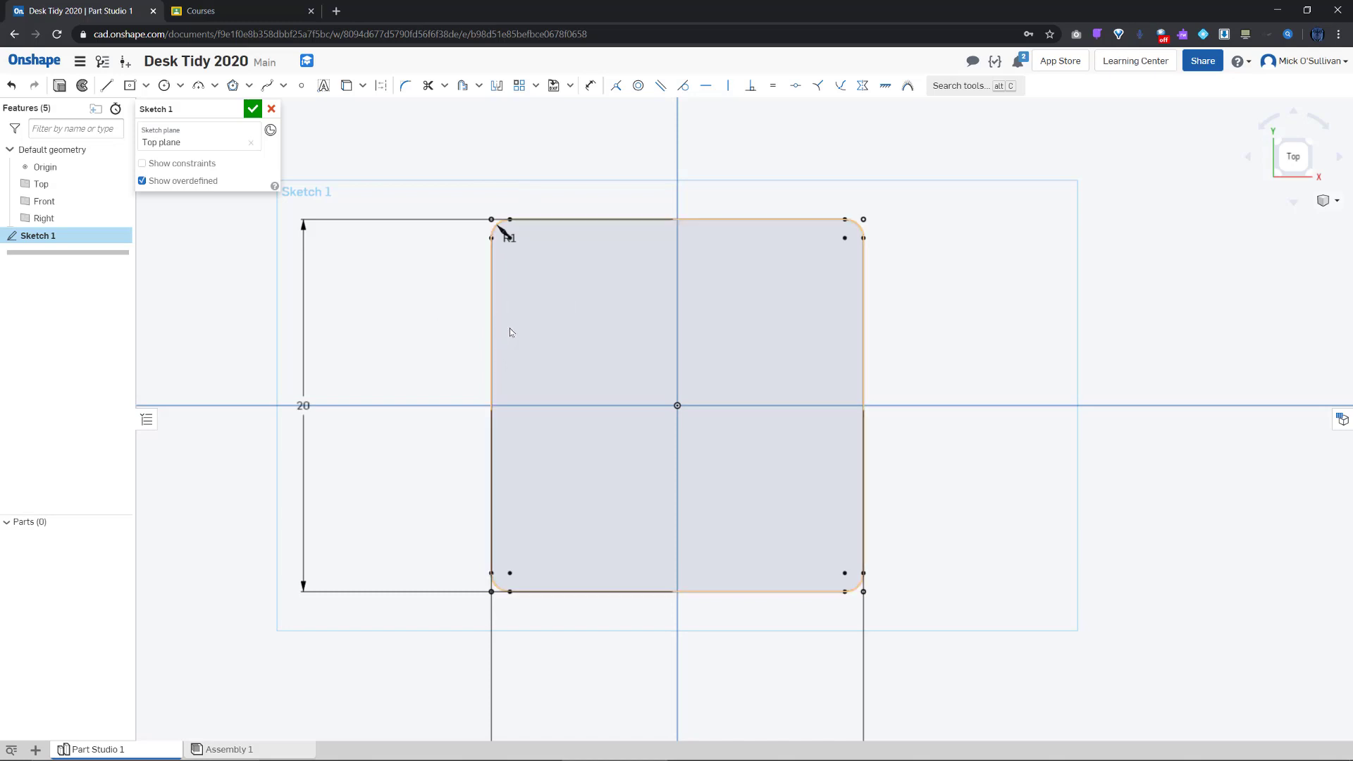
Offset the rounded square 1.6 mm inward and close Sketch 1
{"action": "left_click_drag", "start_coordinate": [466, 203], "coordinate": [538, 296]}
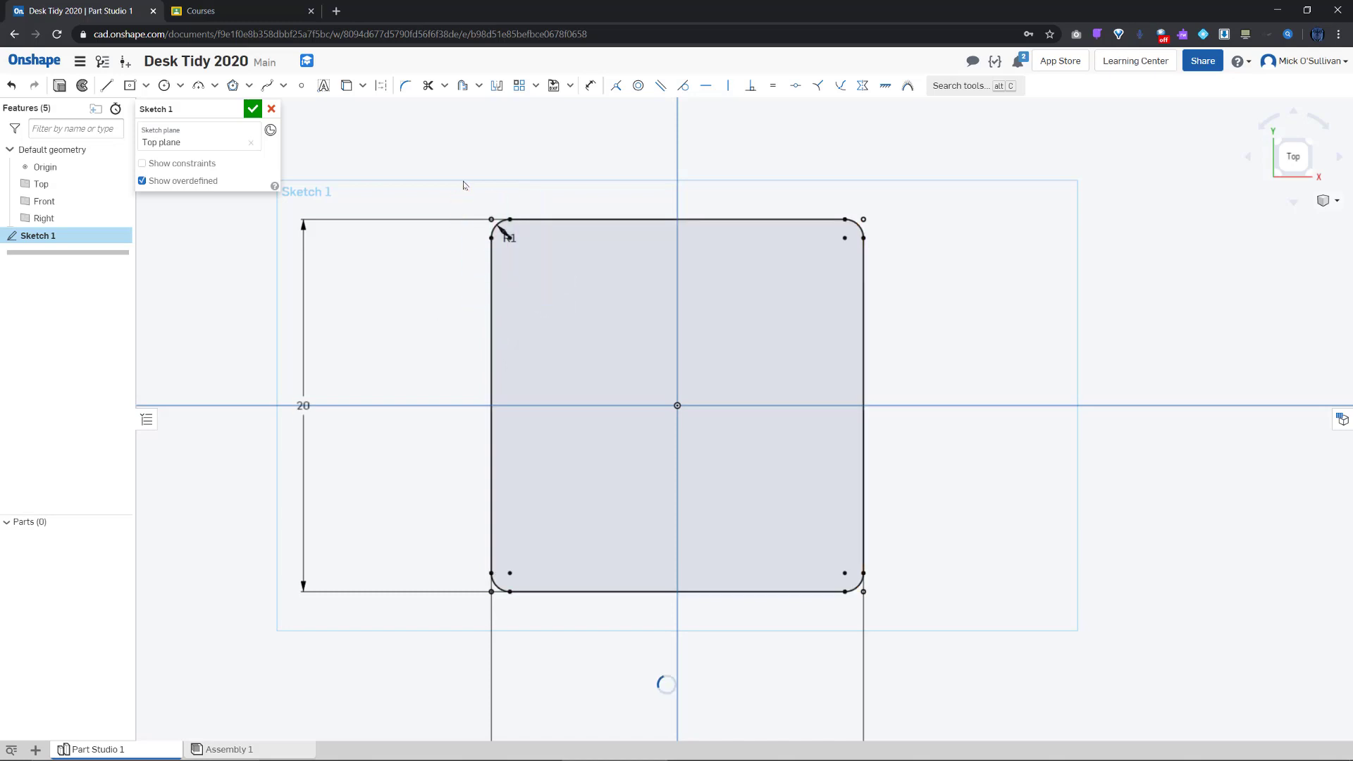
{"action": "left_click", "coordinate": [463, 86]}
{"action": "left_click_drag", "start_coordinate": [478, 214], "coordinate": [894, 623]}
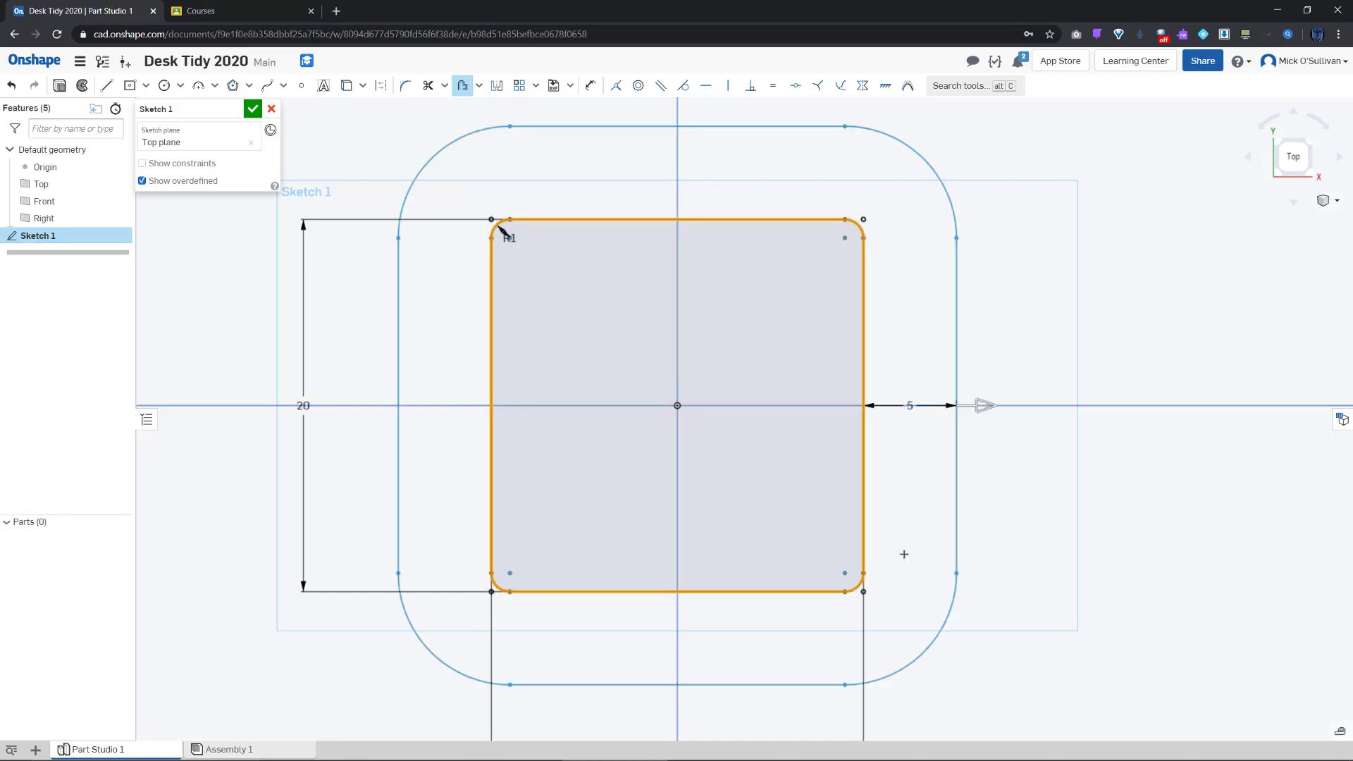
{"action": "left_click", "coordinate": [971, 409]}
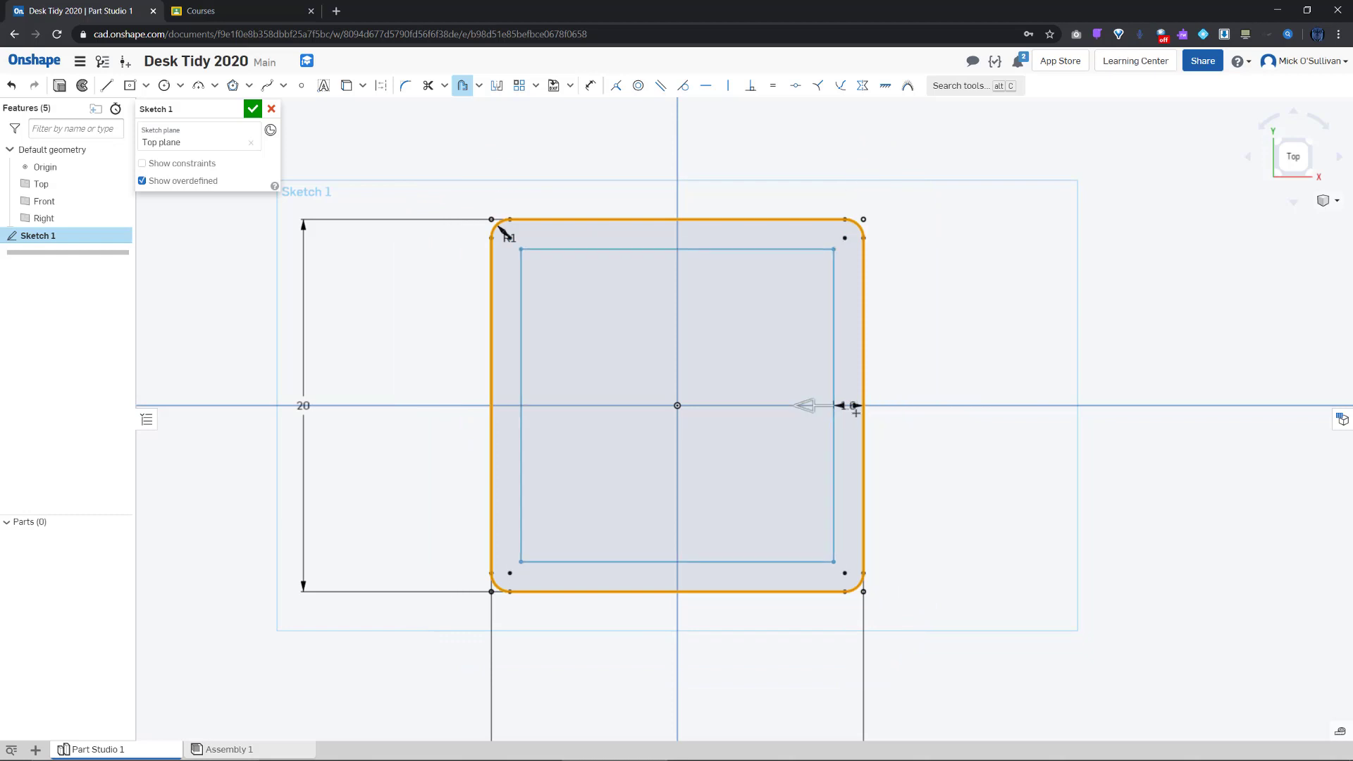
{"action": "left_click", "coordinate": [848, 405]}
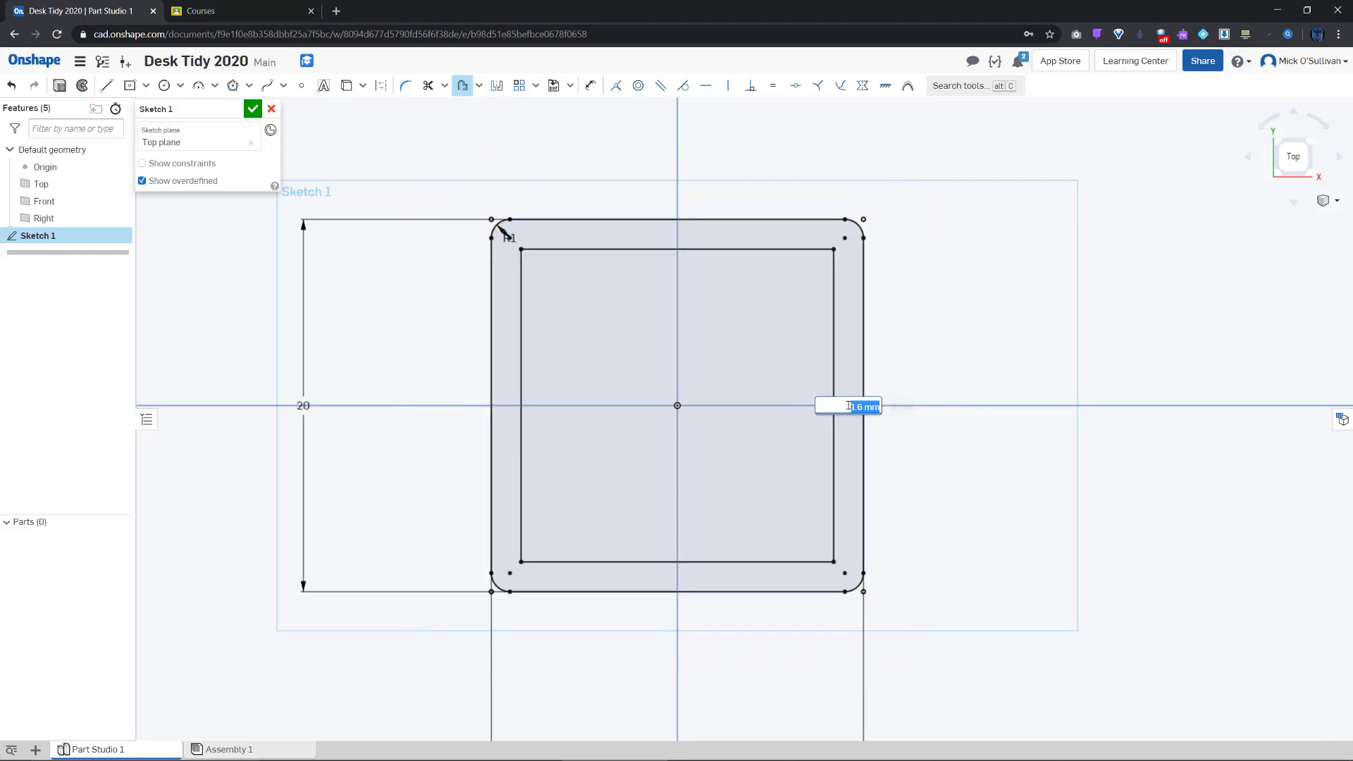
{"action": "type", "text": "1.6"}
{"action": "key", "text": "Return"}
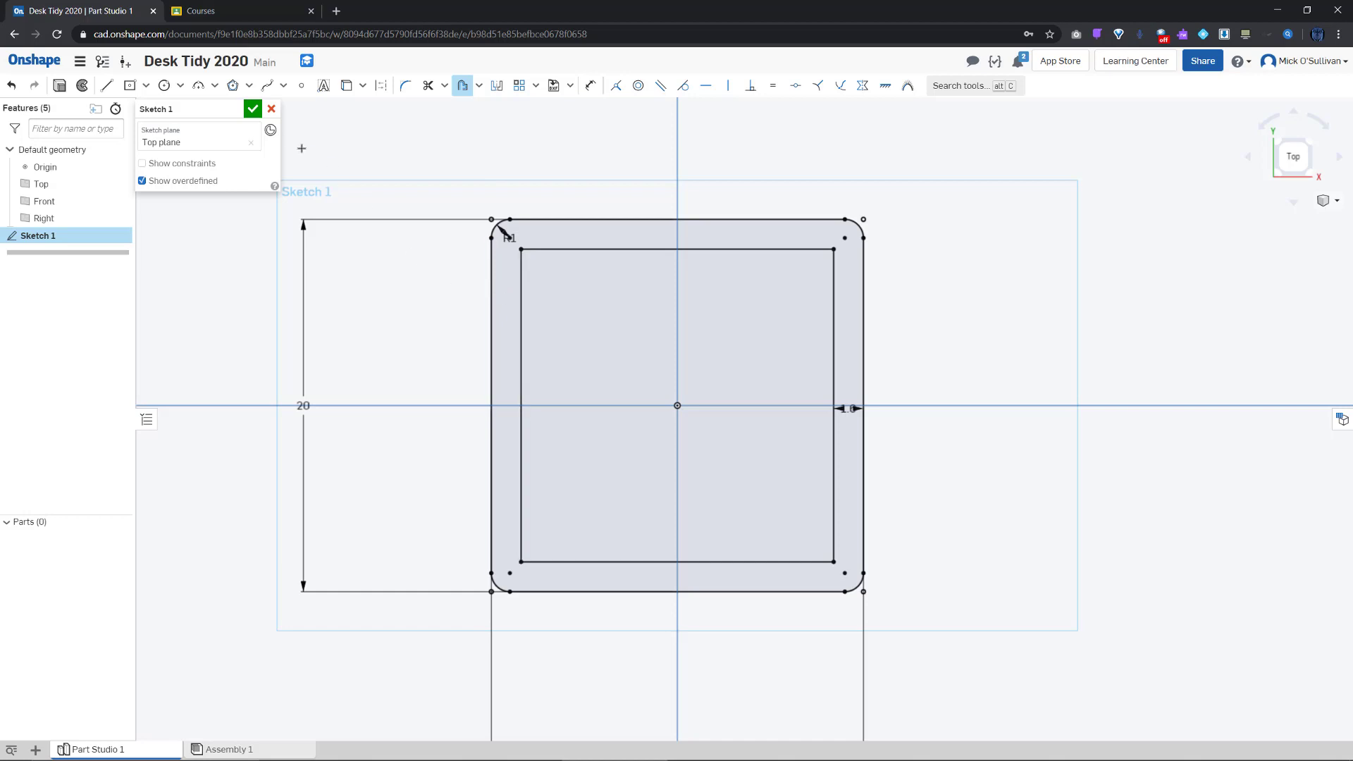
{"action": "left_click", "coordinate": [252, 109]}
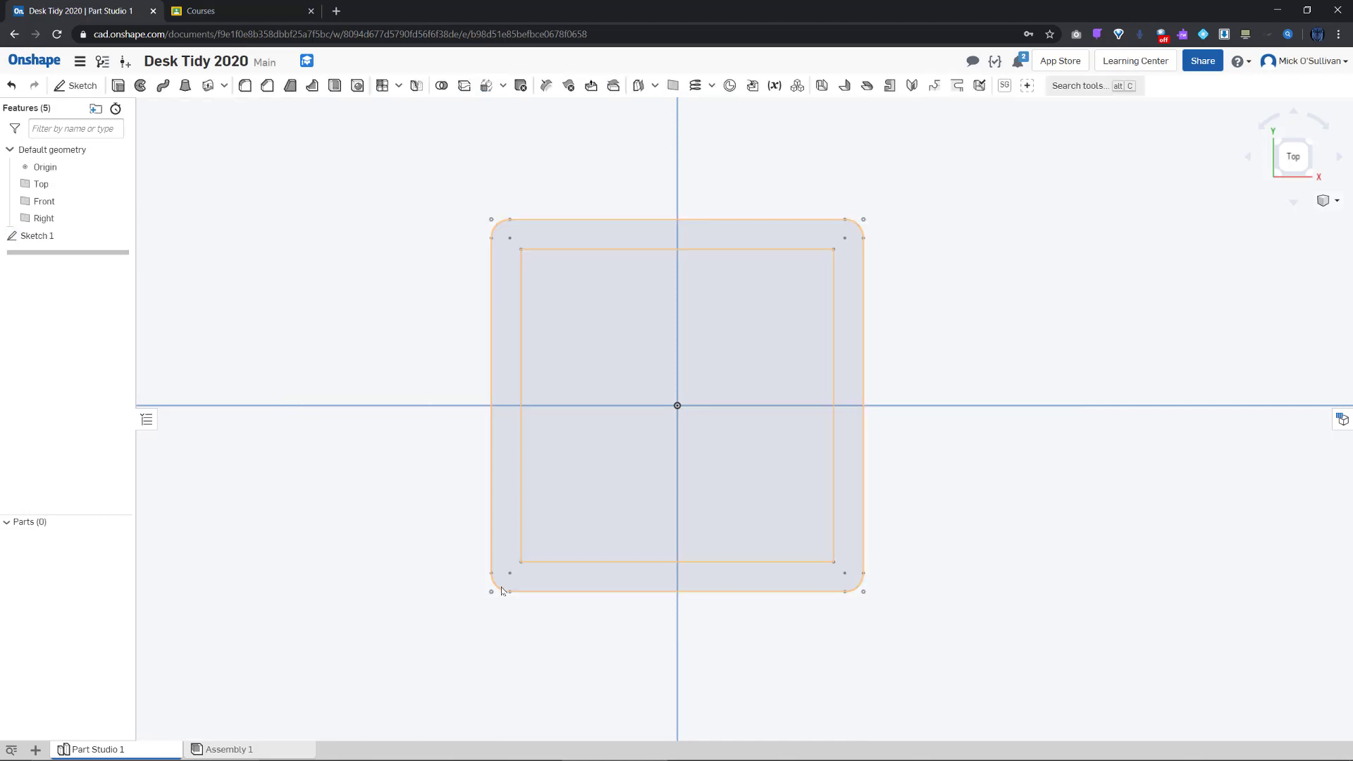
Tilt the view into 3D, zoom out, and begin a new Extrude feature
{"action": "right_click_drag", "start_coordinate": [526, 635], "coordinate": [552, 551]}
{"action": "scroll", "coordinate": [557, 508], "scroll_direction": "down", "scroll_amount": 8}
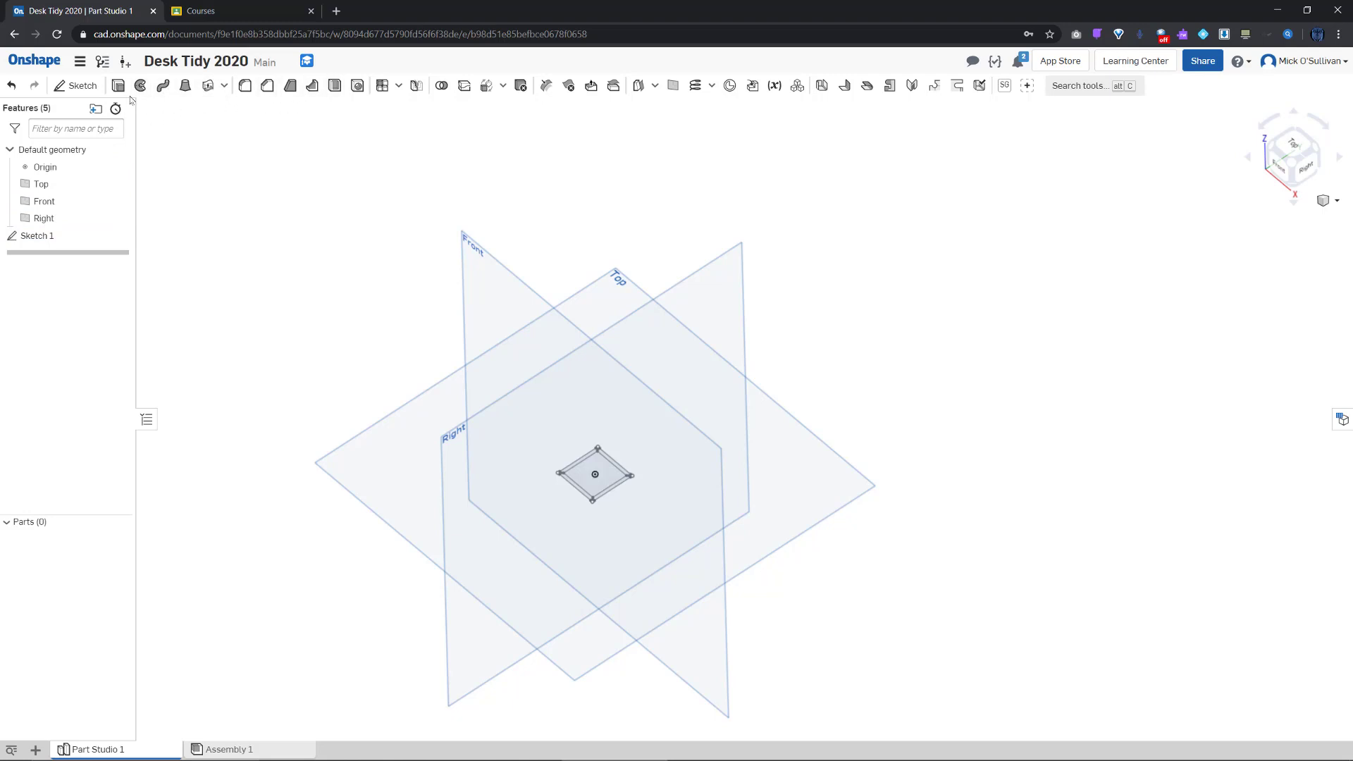
{"action": "left_click", "coordinate": [120, 88]}
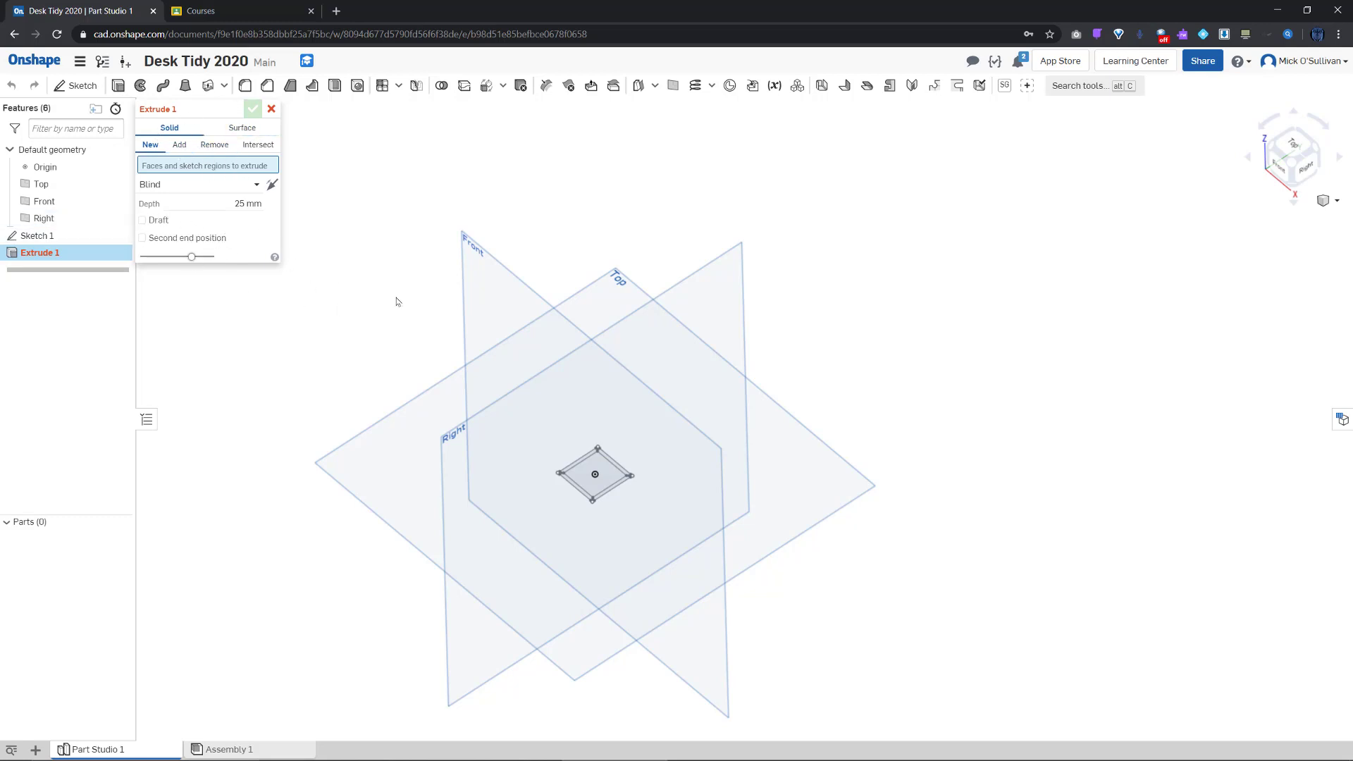
Extrude Sketch 1 to 120 mm, then cancel the failed extrude attempt
{"action": "left_click", "coordinate": [44, 237]}
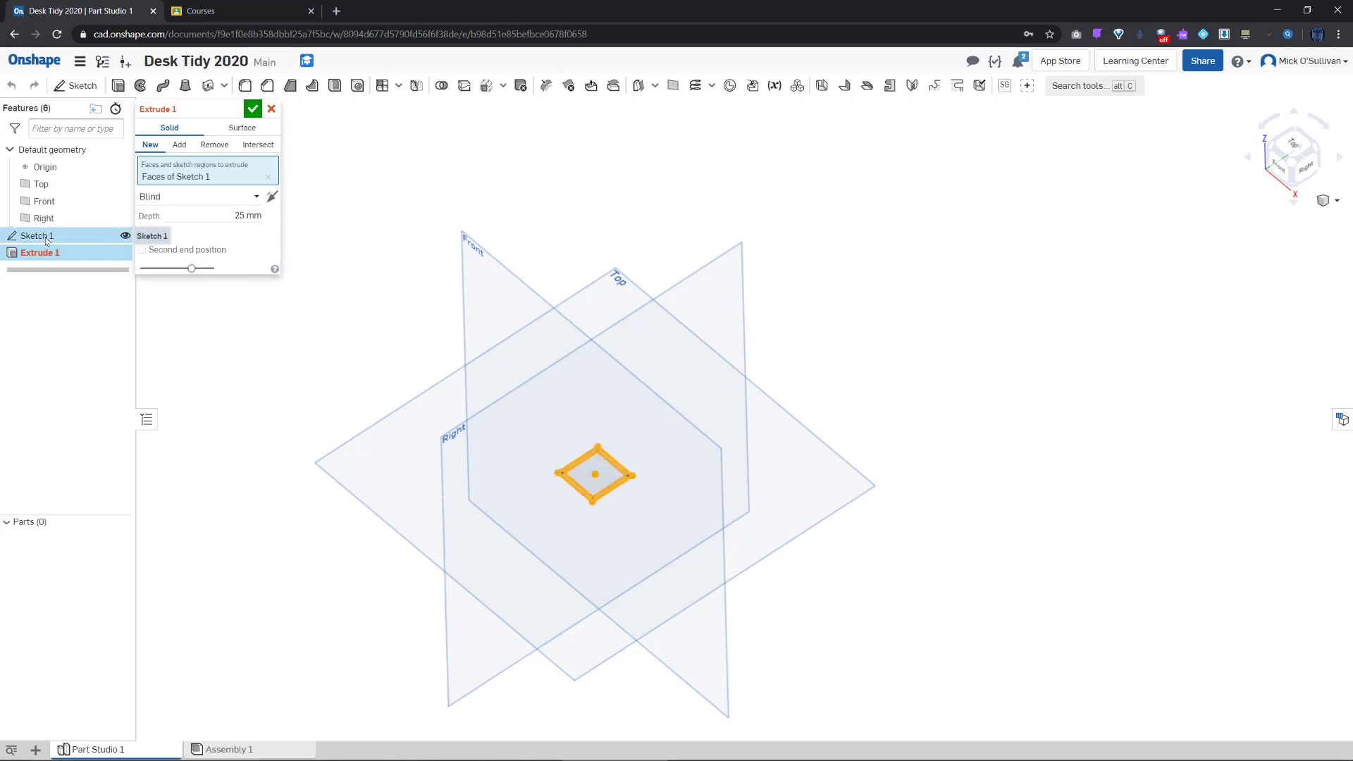
{"action": "left_click", "coordinate": [244, 214]}
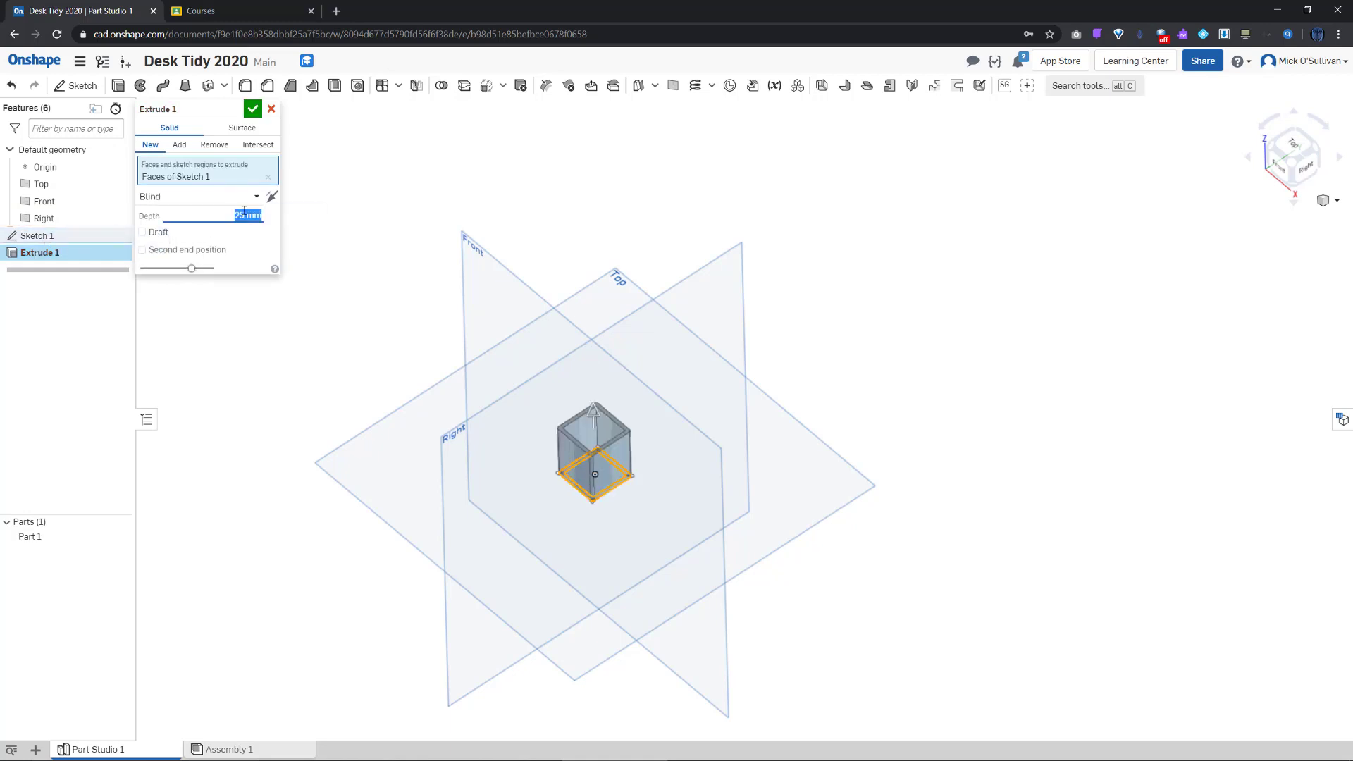
{"action": "type", "text": "120"}
{"action": "key", "text": "Return"}
{"action": "scroll", "coordinate": [571, 251], "scroll_direction": "up", "scroll_amount": 5}
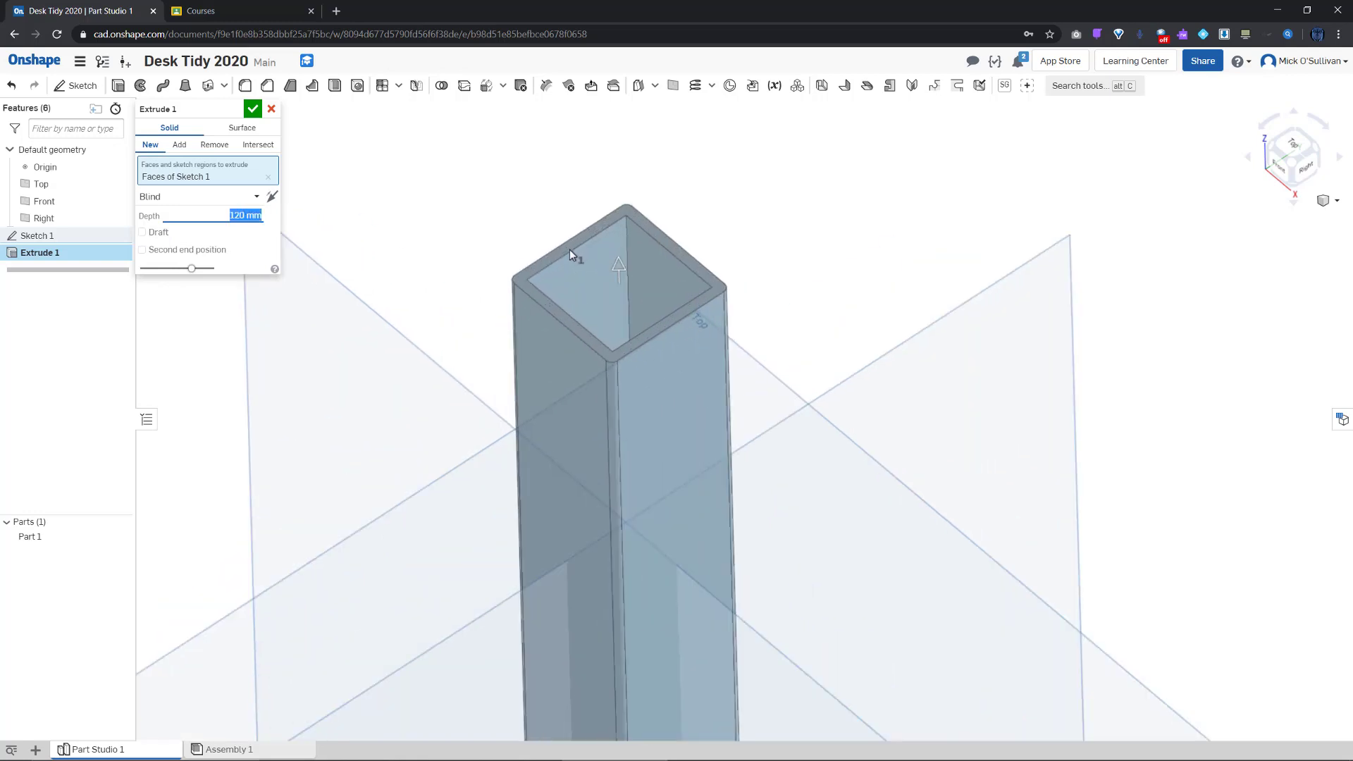
{"action": "right_click_drag", "start_coordinate": [654, 392], "coordinate": [613, 405]}
{"action": "scroll", "coordinate": [613, 405], "scroll_direction": "down", "scroll_amount": 5}
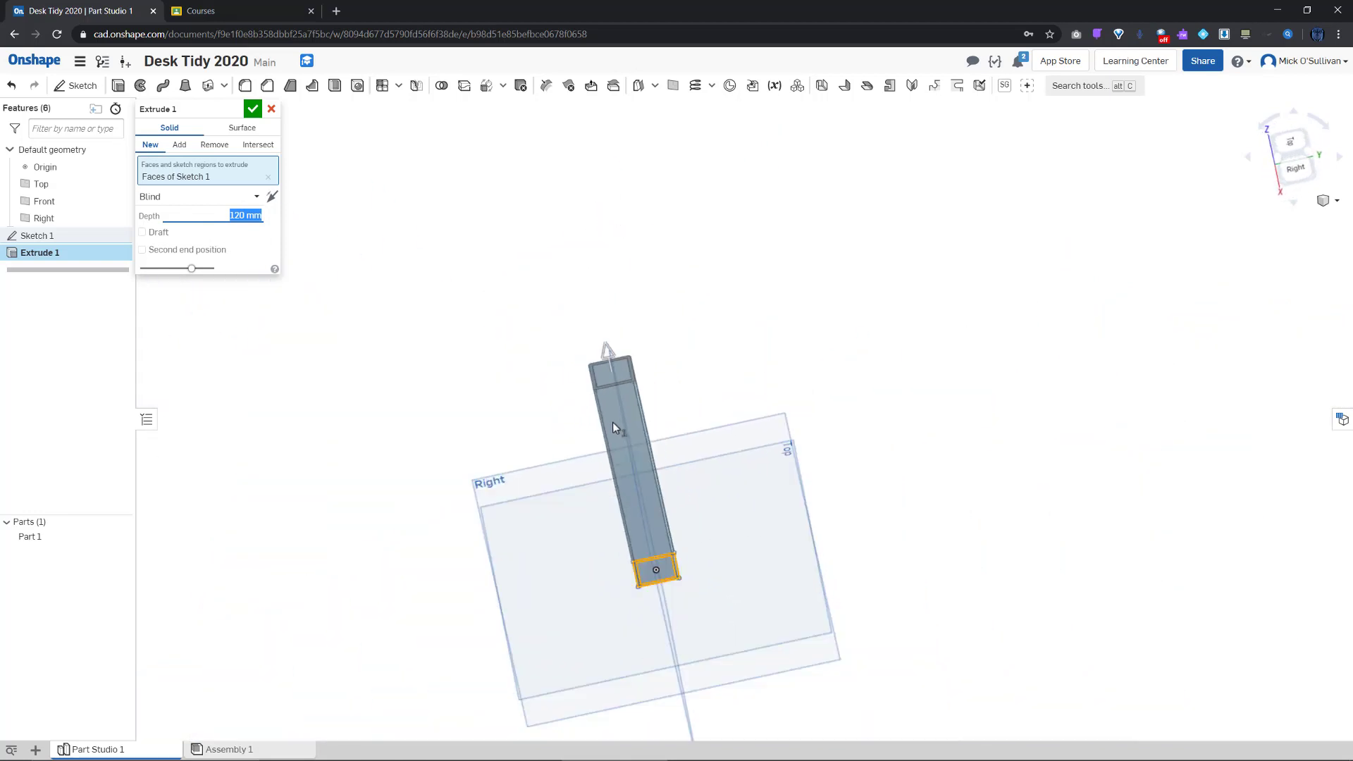
{"action": "right_click_drag", "start_coordinate": [612, 425], "coordinate": [623, 467]}
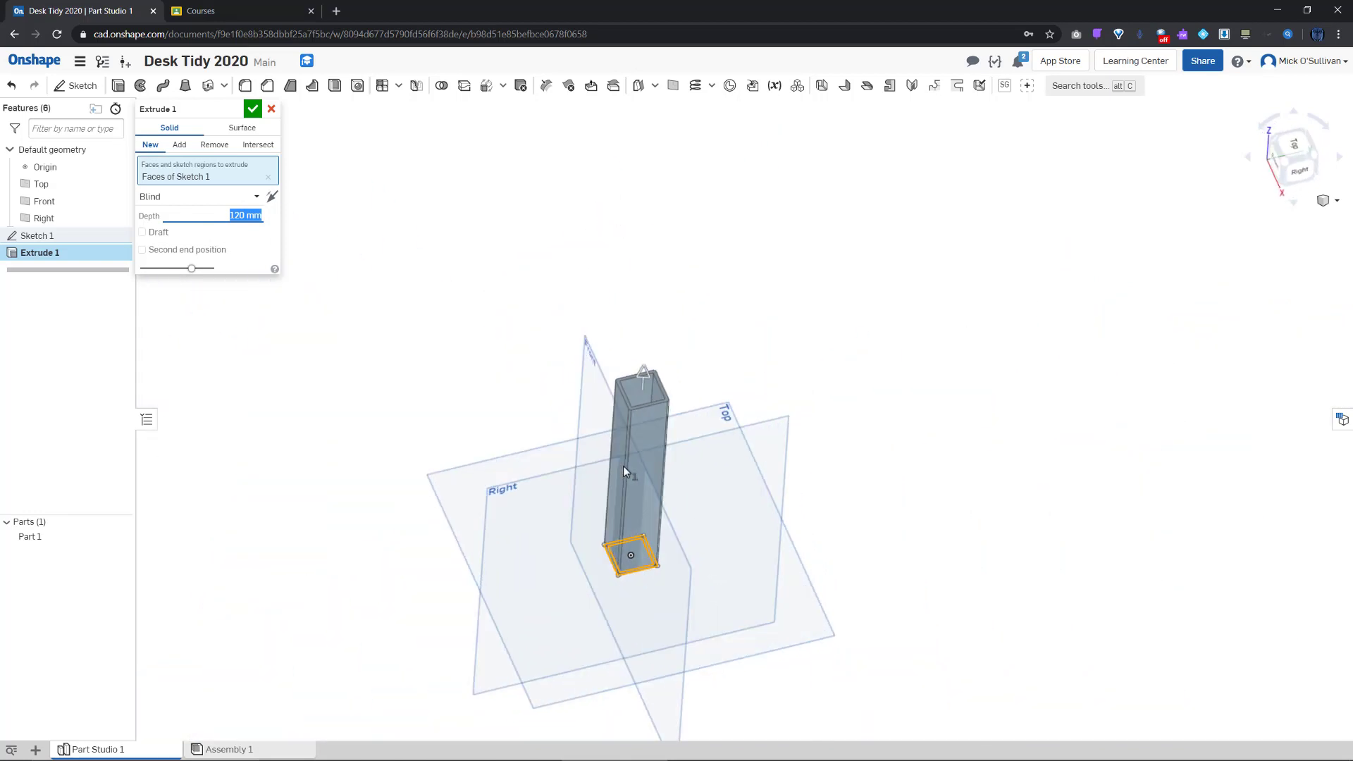
{"action": "type", "text": "p"}
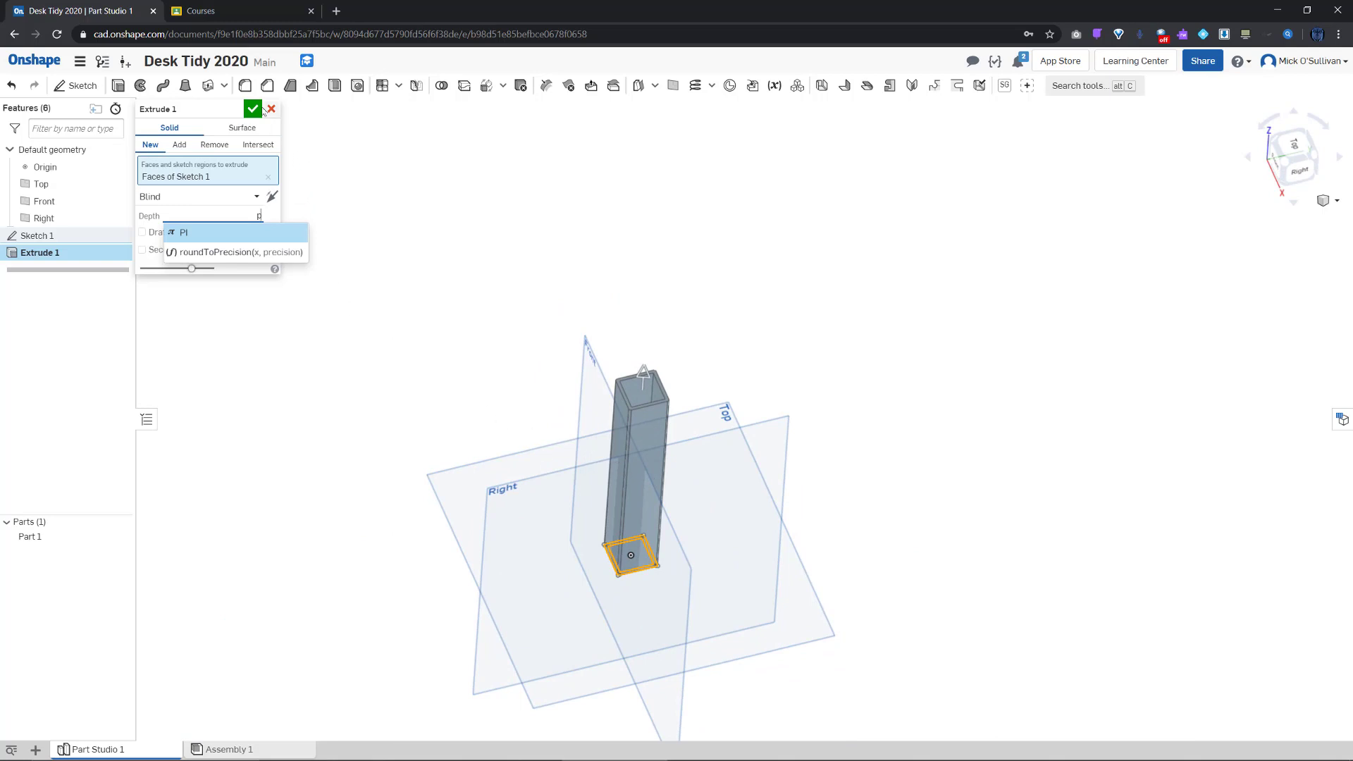
{"action": "left_click", "coordinate": [255, 109]}
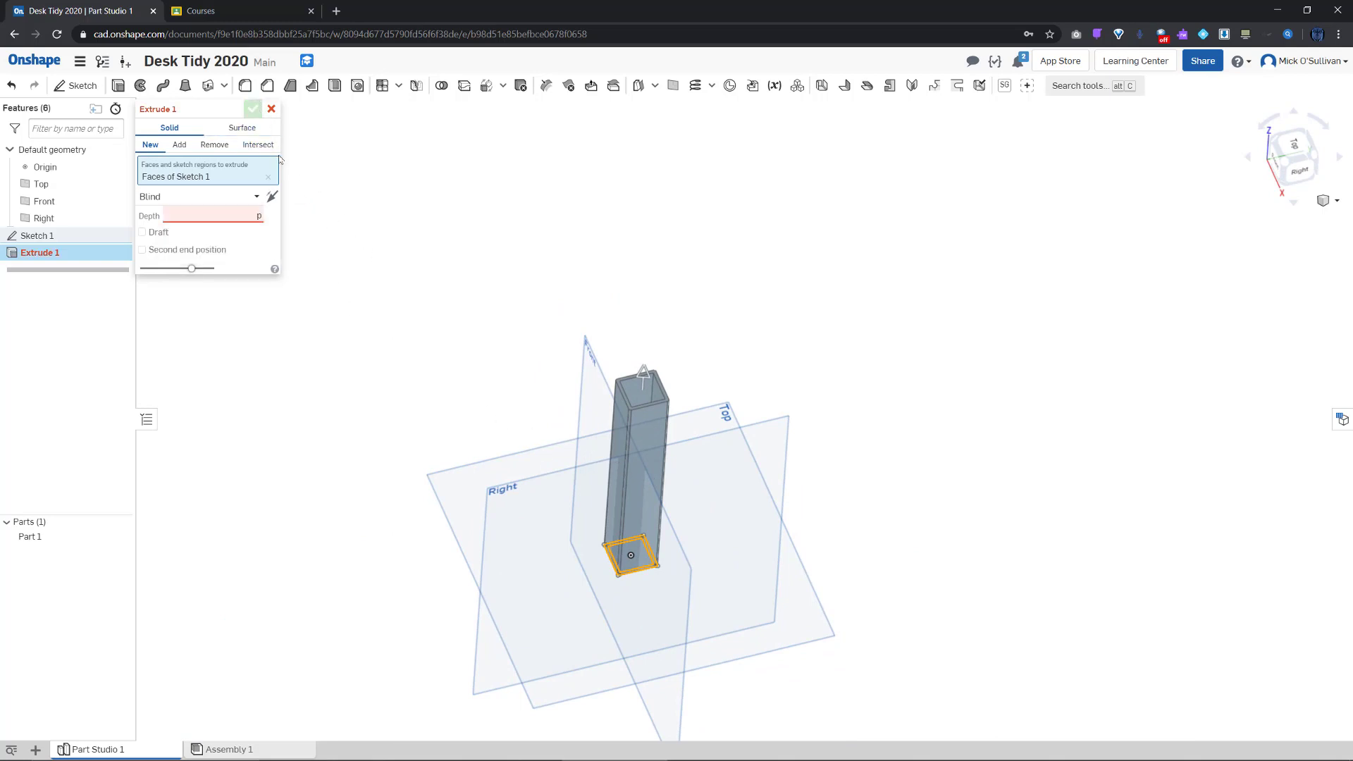
{"action": "key", "text": "Escape"}
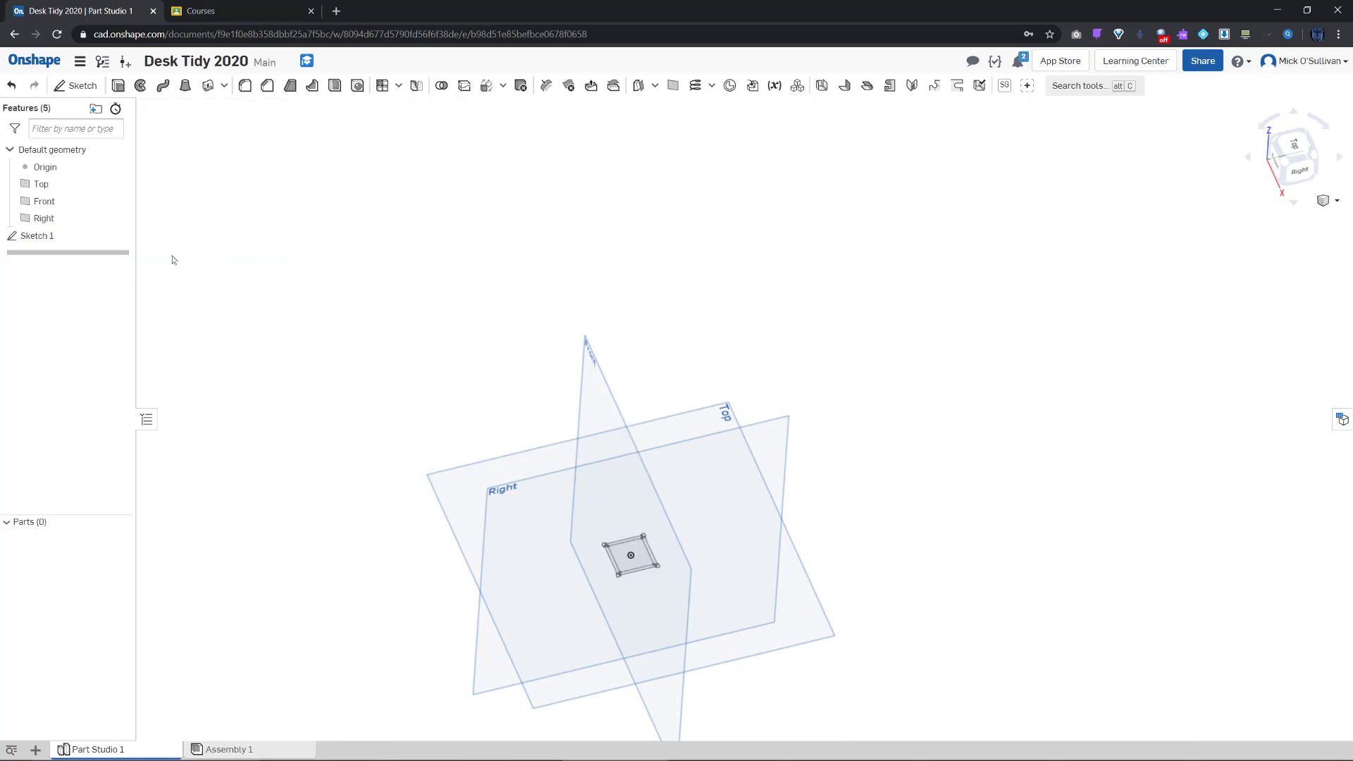
Redo the extrude of Sketch 1 at 120 mm depth and confirm it
{"action": "left_click", "coordinate": [118, 85]}
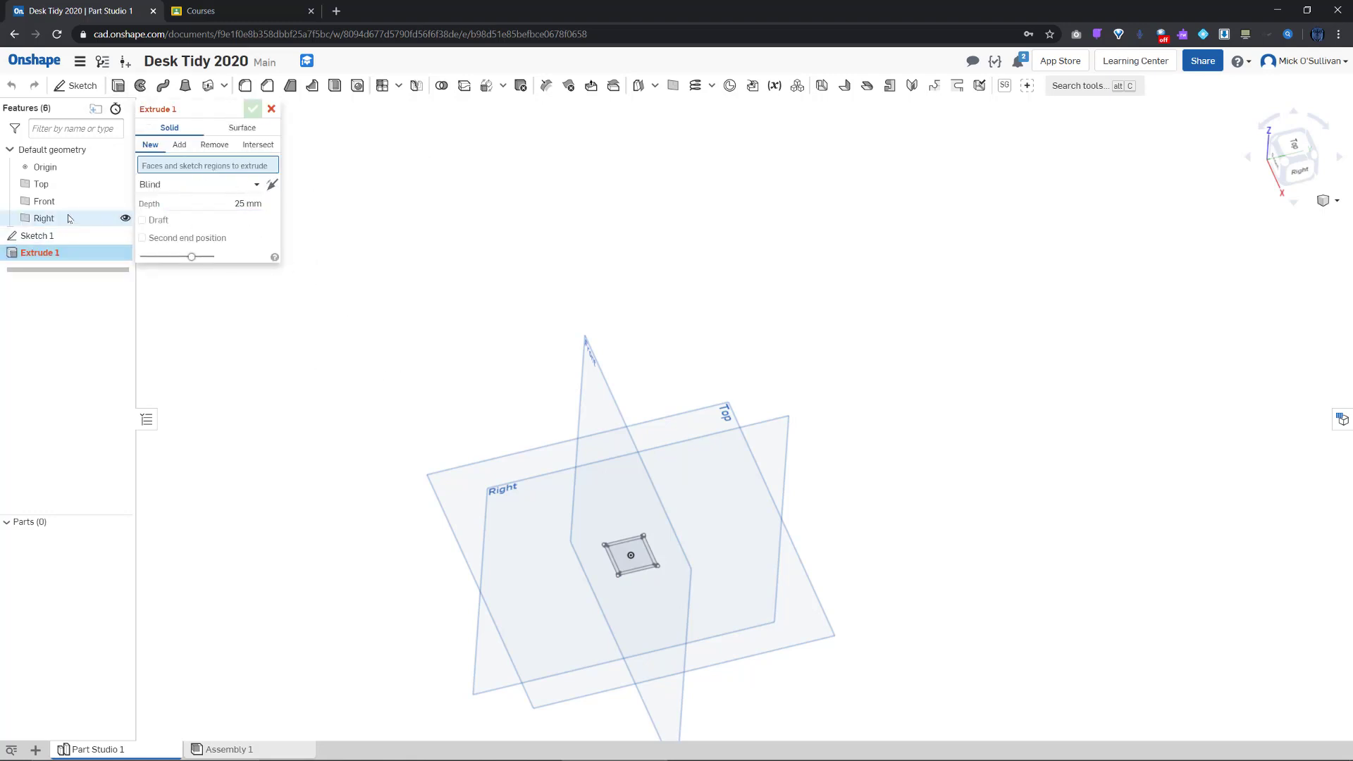
{"action": "left_click", "coordinate": [55, 235]}
{"action": "left_click", "coordinate": [214, 214]}
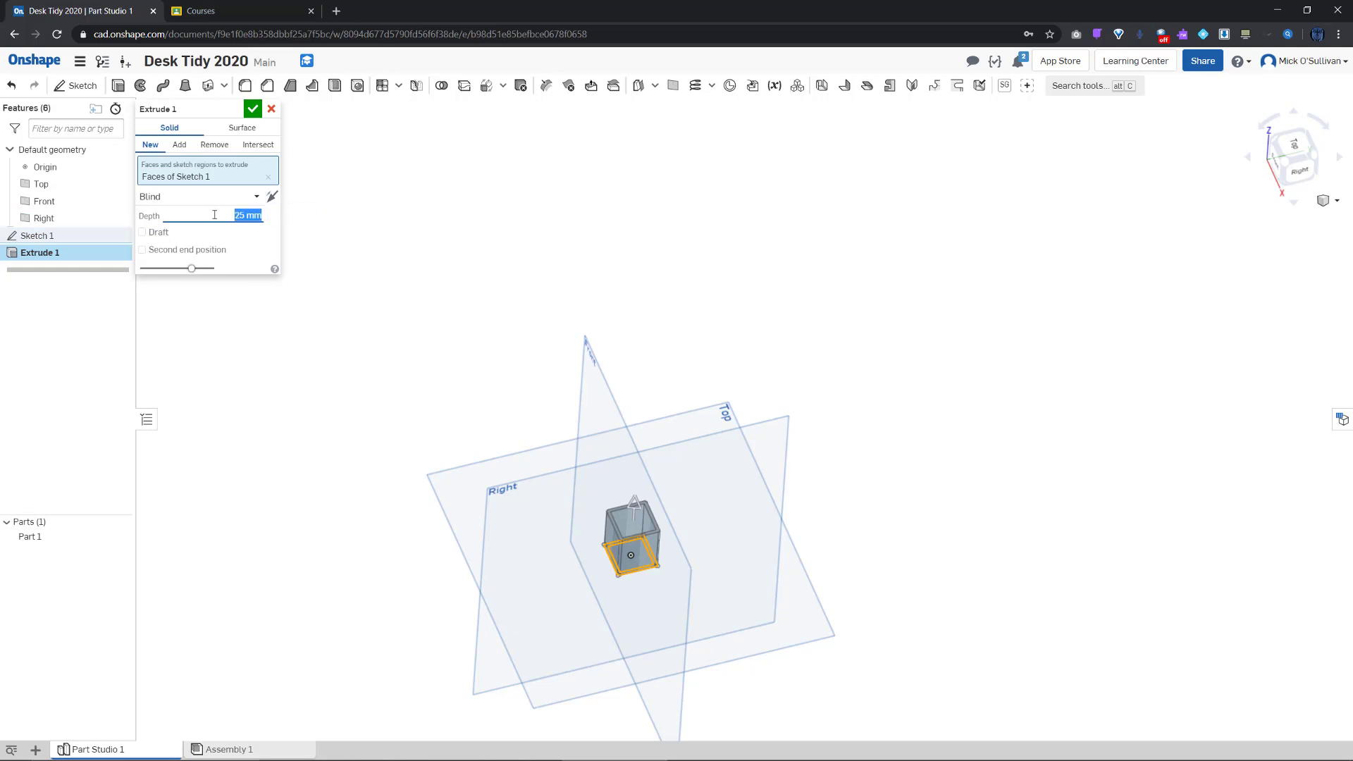
{"action": "type", "text": "120"}
{"action": "key", "text": "Return"}
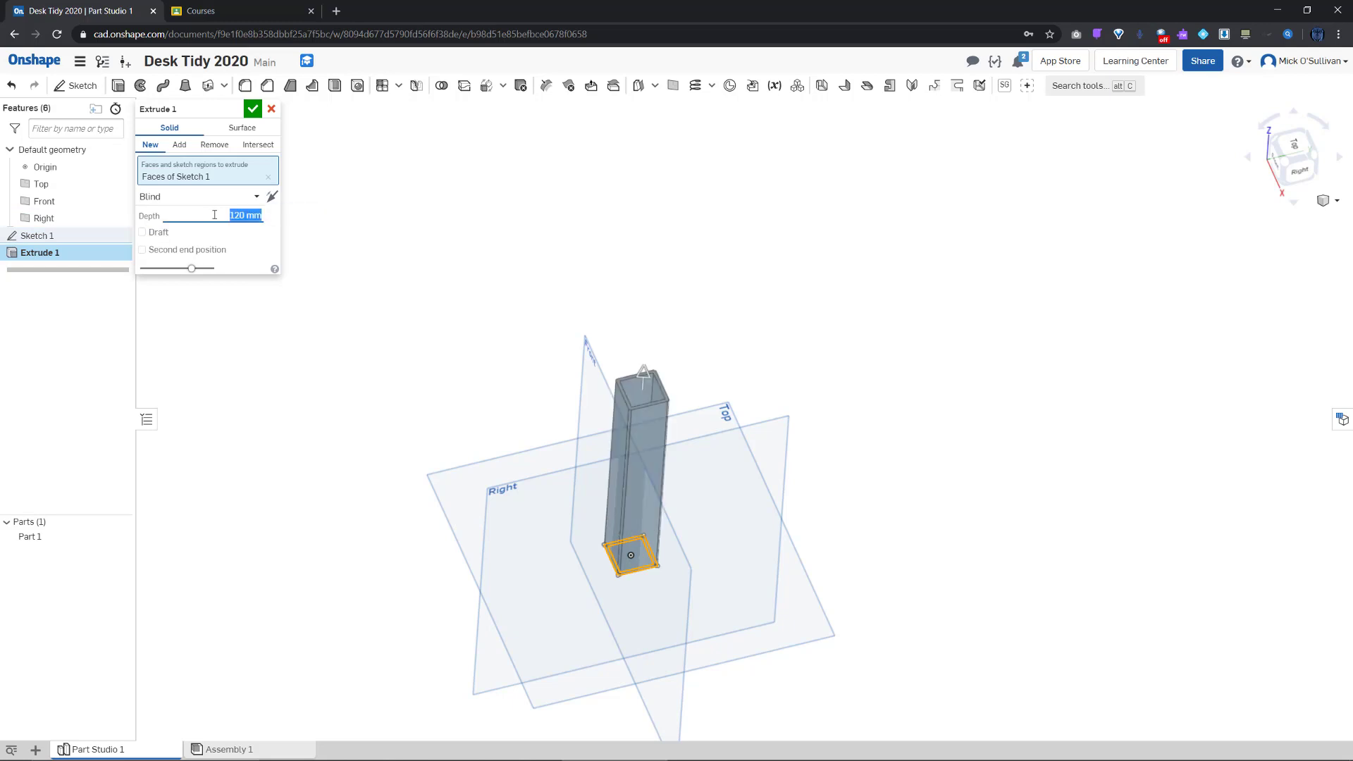
{"action": "left_click", "coordinate": [253, 110]}
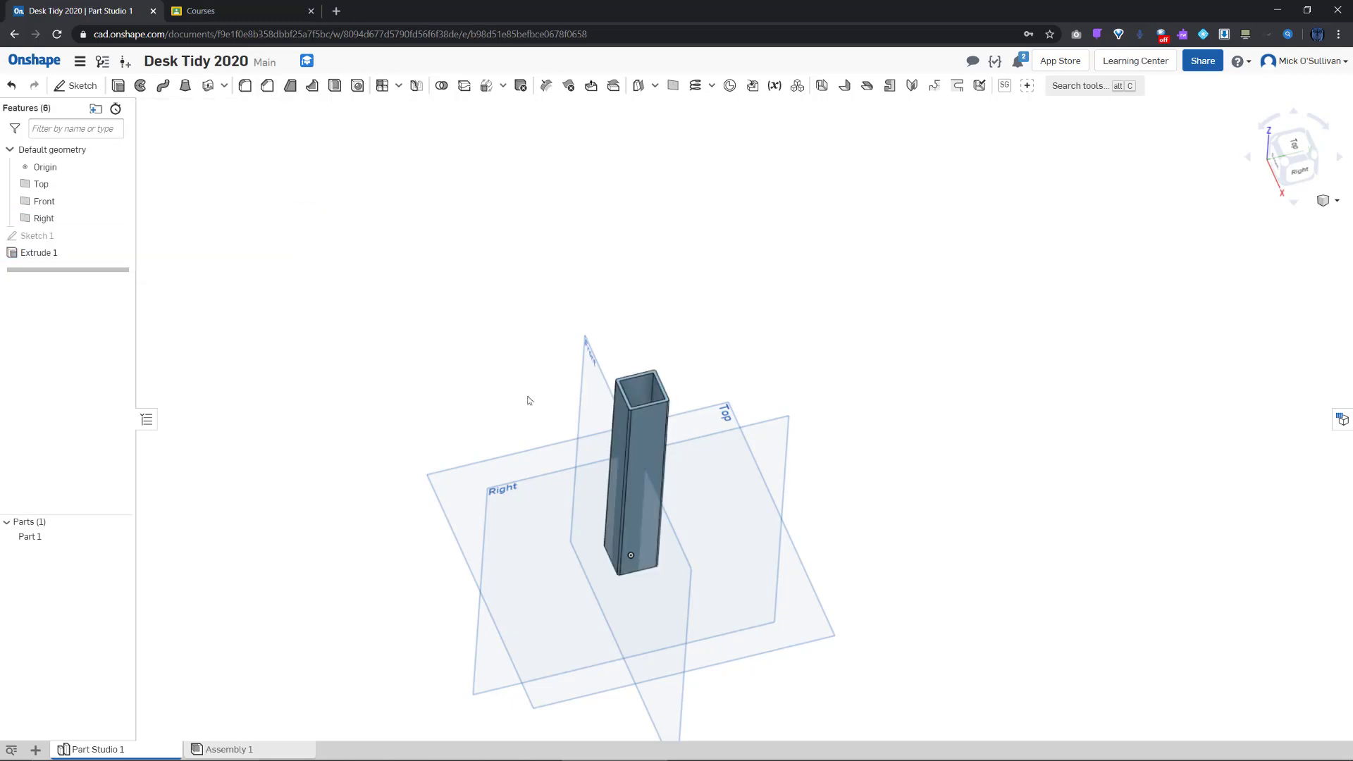
{"action": "middle_click_drag", "start_coordinate": [529, 396], "coordinate": [539, 429]}
{"action": "right_click_drag", "start_coordinate": [562, 459], "coordinate": [474, 471]}
{"action": "scroll", "coordinate": [631, 454], "scroll_direction": "up", "scroll_amount": 5}
{"action": "mouse_move", "coordinate": [702, 522]}
{"action": "right_mouse_down"}
{"action": "mouse_move", "coordinate": [628, 490]}
{"action": "mouse_move", "coordinate": [681, 545]}
{"action": "mouse_move", "coordinate": [707, 513]}
{"action": "mouse_move", "coordinate": [685, 525]}
{"action": "right_mouse_up"}
{"action": "scroll", "coordinate": [684, 526], "scroll_direction": "down", "scroll_amount": 8}
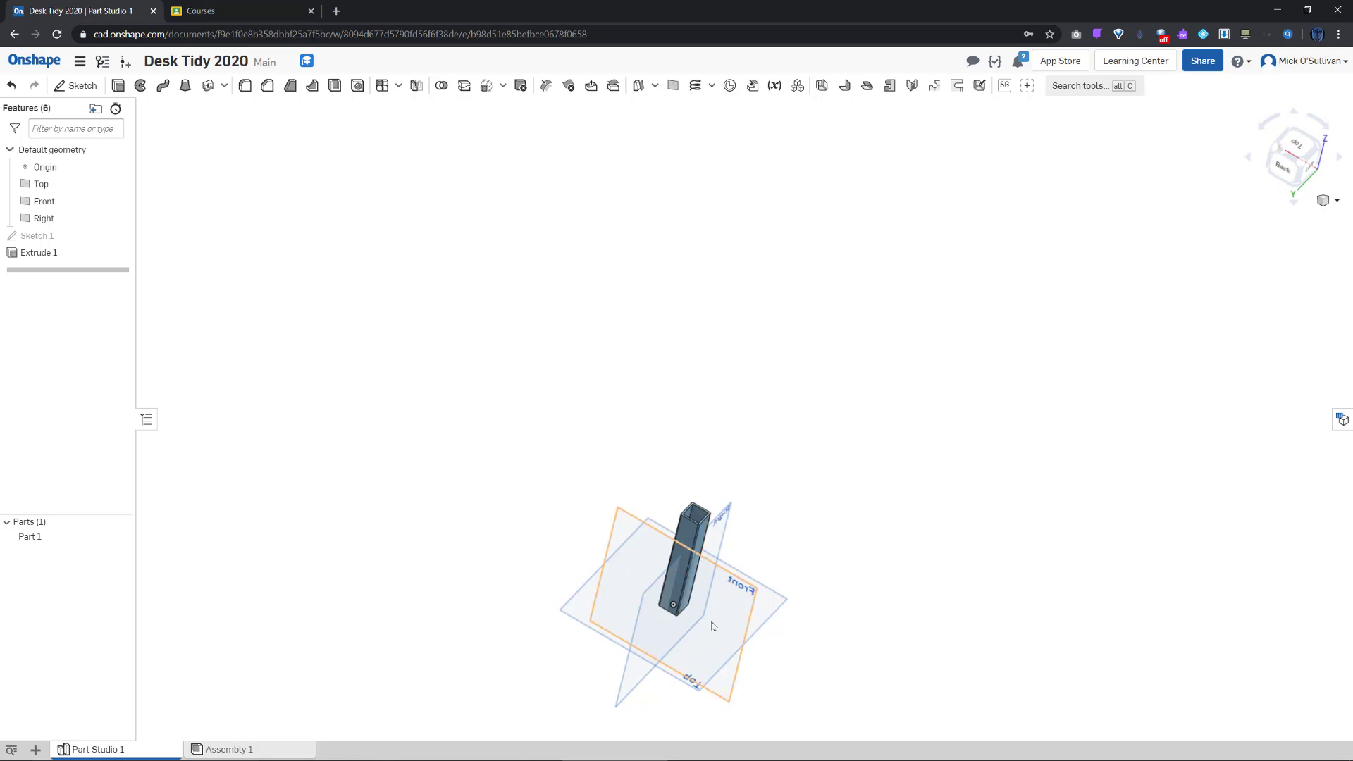
{"action": "right_click_drag", "start_coordinate": [711, 628], "coordinate": [653, 570]}
{"action": "scroll", "coordinate": [653, 570], "scroll_direction": "up", "scroll_amount": 3}
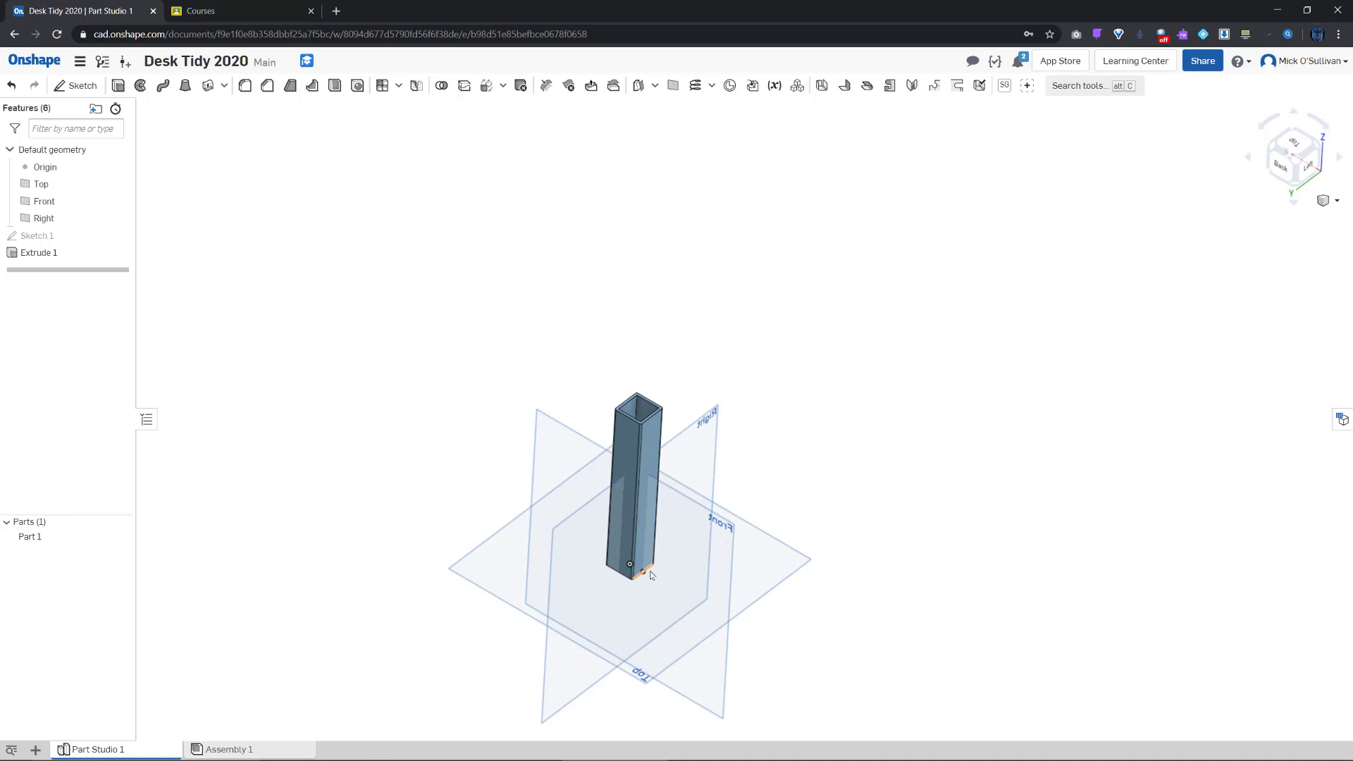
{"action": "key", "text": "p"}
{"action": "middle_click_drag", "start_coordinate": [667, 589], "coordinate": [641, 589]}
{"action": "right_click_drag", "start_coordinate": [640, 589], "coordinate": [610, 593]}
{"action": "key", "text": "p"}
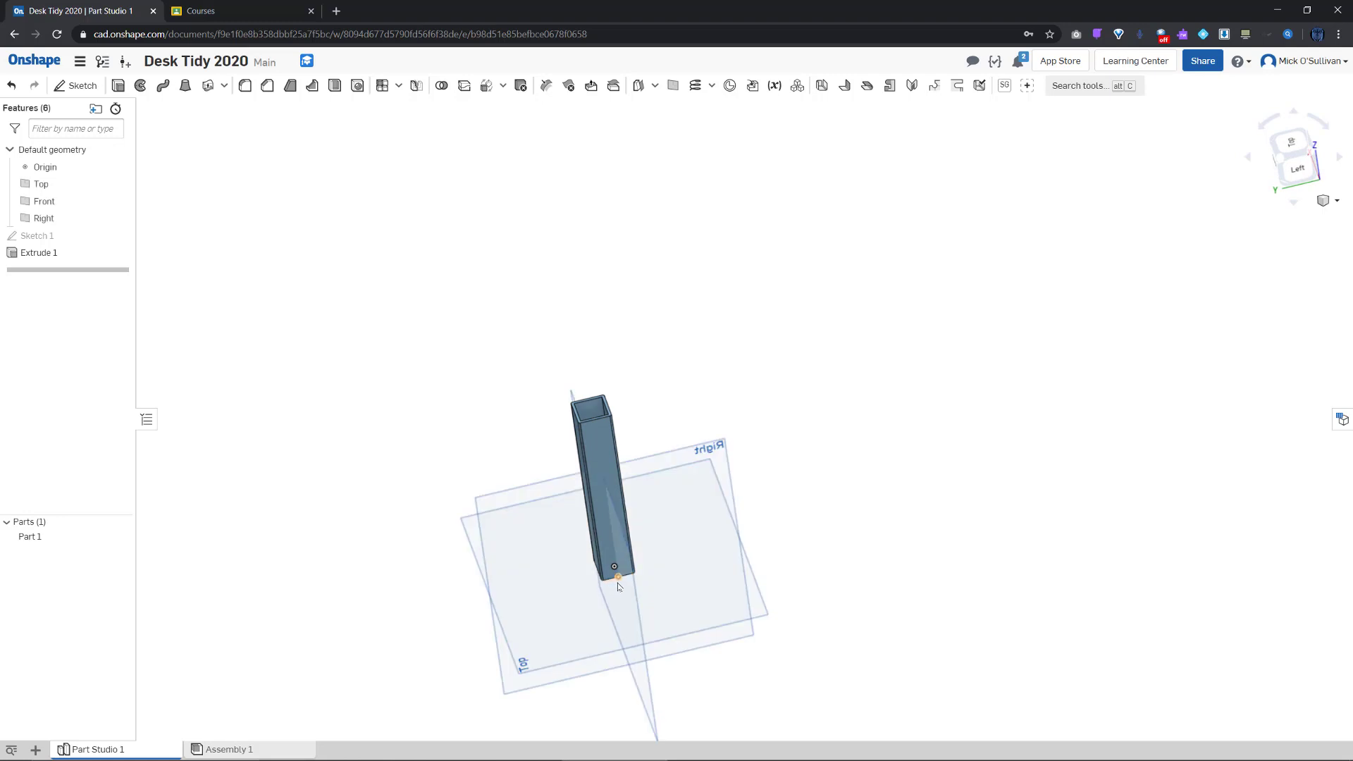
{"action": "right_click_drag", "start_coordinate": [666, 585], "coordinate": [691, 615]}
{"action": "key", "text": "p"}
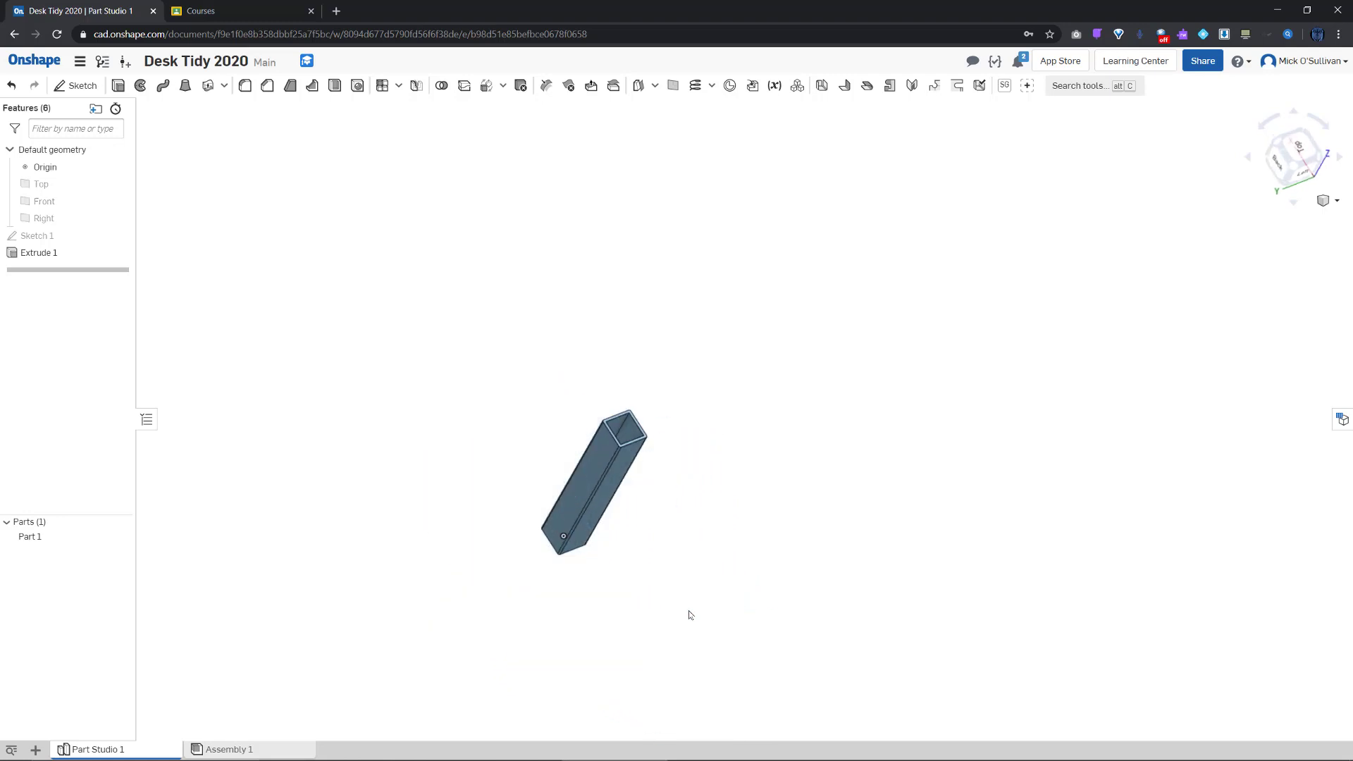
{"action": "key", "text": "p"}
{"action": "key", "text": "p"}
{"action": "key", "text": "p"}
{"action": "right_click_drag", "start_coordinate": [678, 616], "coordinate": [539, 621]}
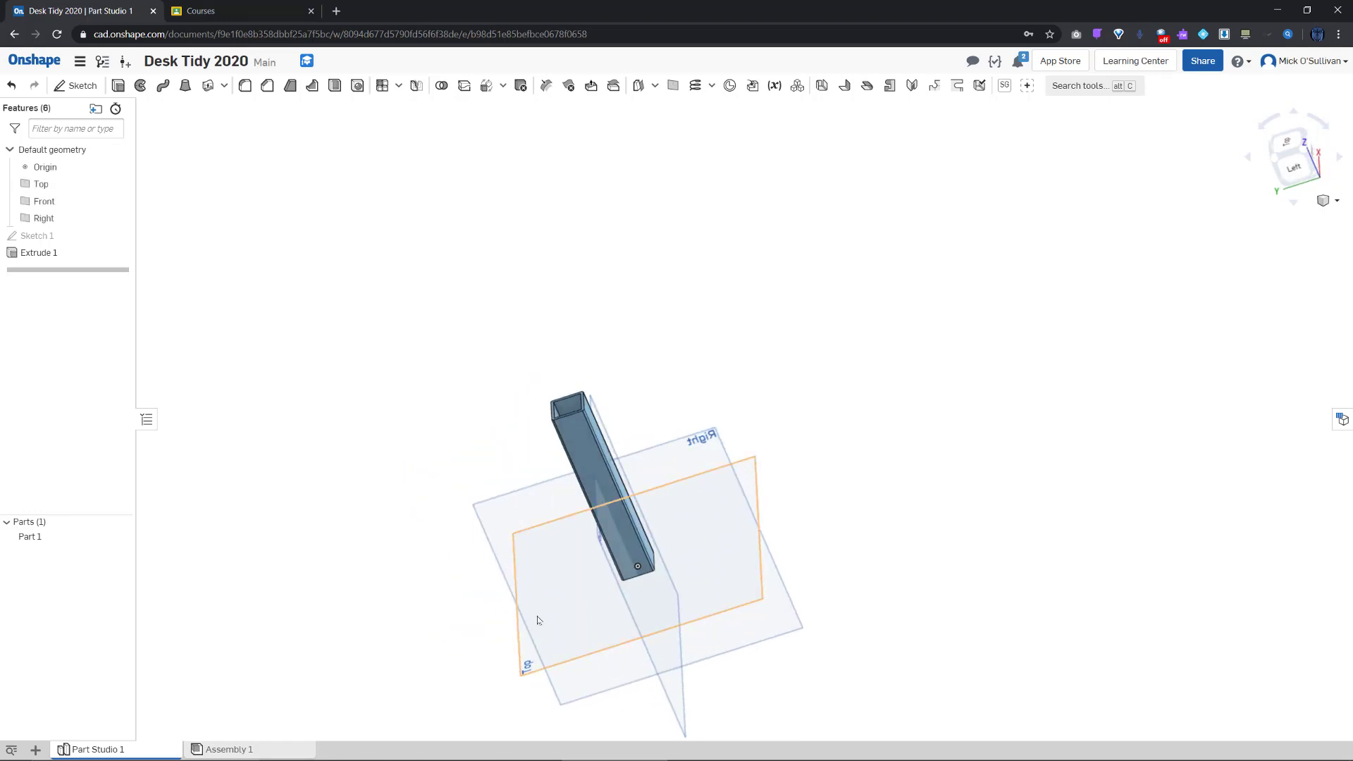
Rename Part Studio 1 to 'Tube120'
{"action": "right_click", "coordinate": [122, 752]}
{"action": "left_click", "coordinate": [102, 614]}
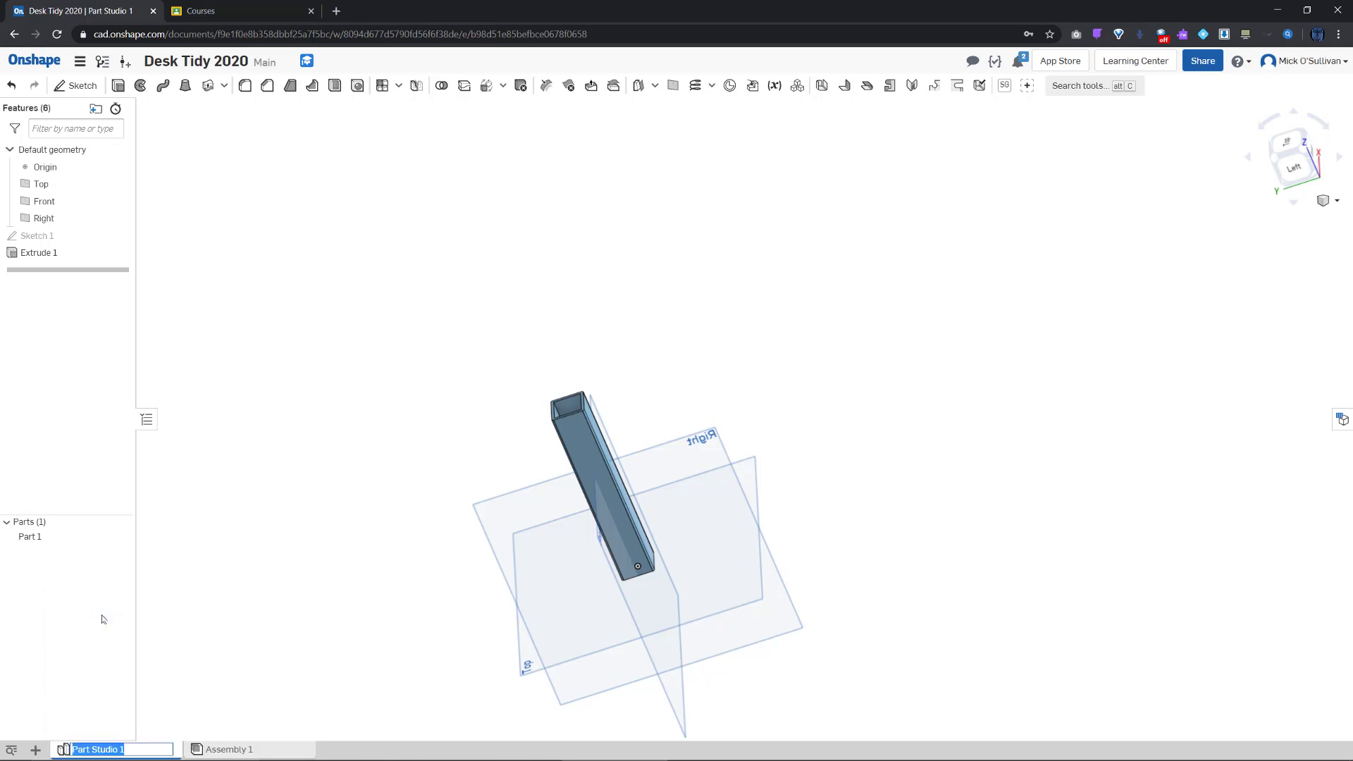
{"action": "type", "text": "Tube120"}
{"action": "key", "text": "Return"}
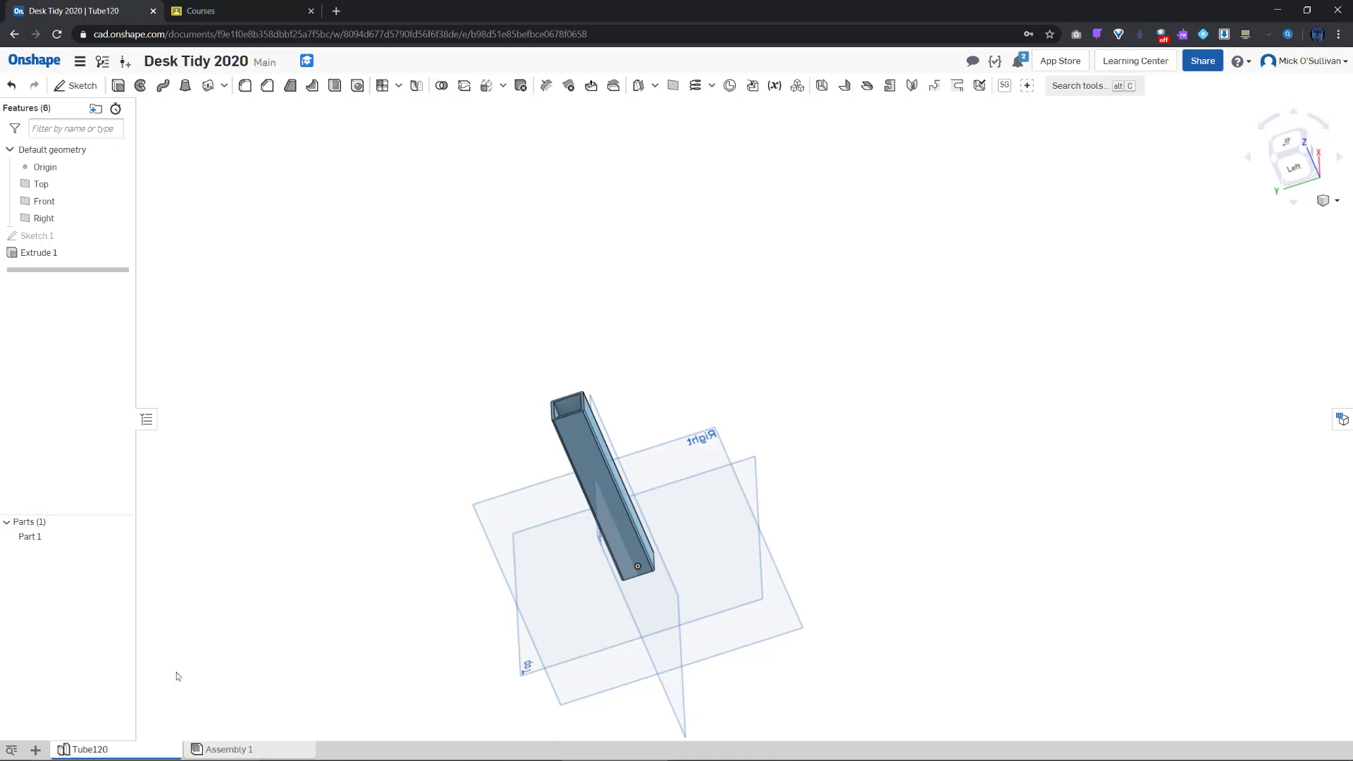
Show the tube in the standard Isometric view
{"action": "right_click_drag", "start_coordinate": [511, 623], "coordinate": [511, 657]}
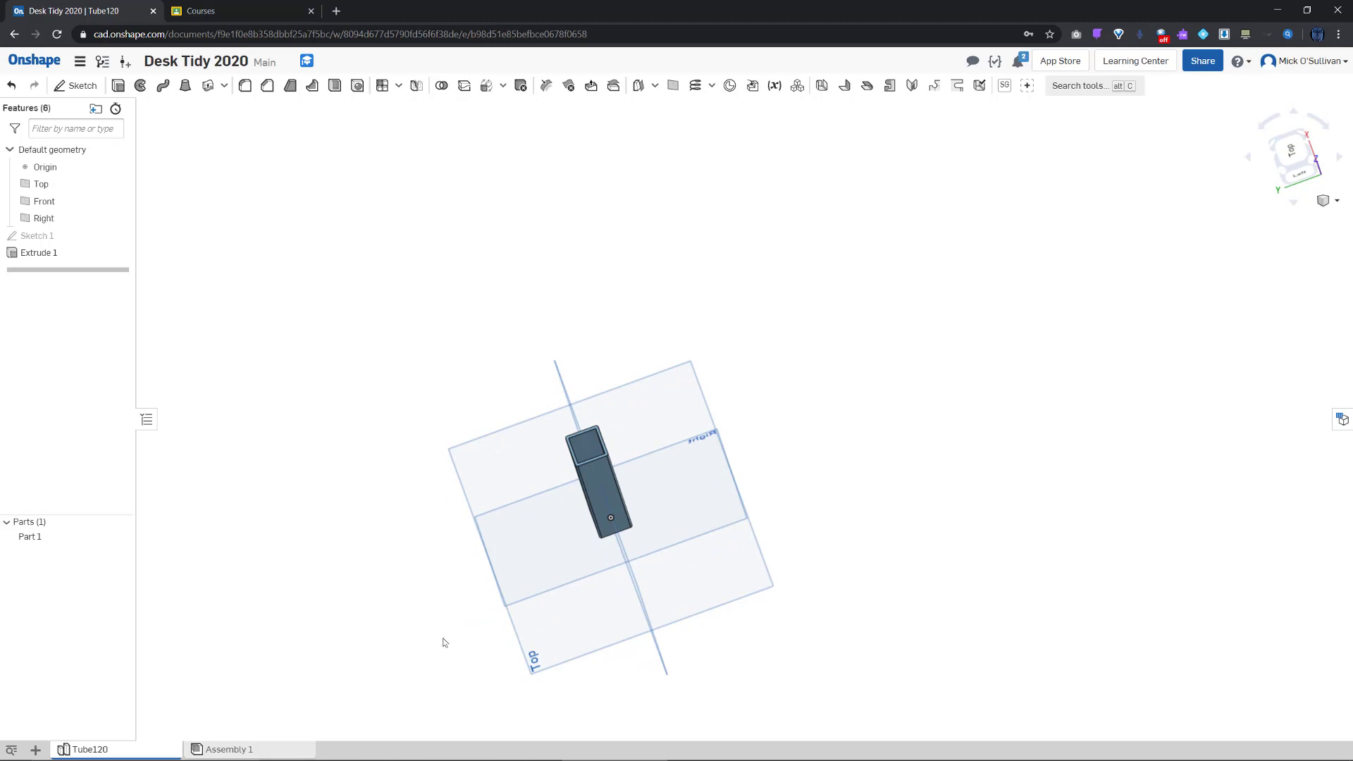
{"action": "right_click_drag", "start_coordinate": [442, 642], "coordinate": [448, 614]}
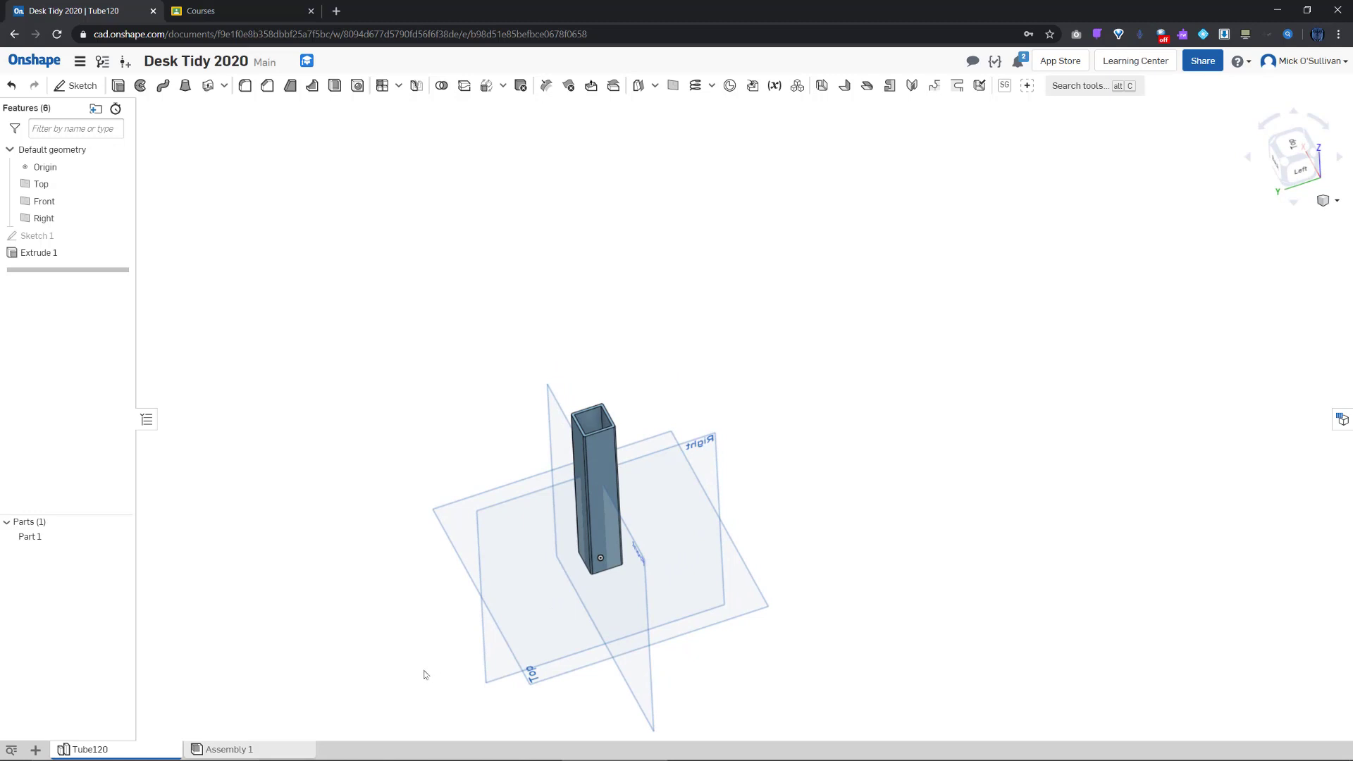
{"action": "middle_click_drag", "start_coordinate": [395, 654], "coordinate": [481, 605]}
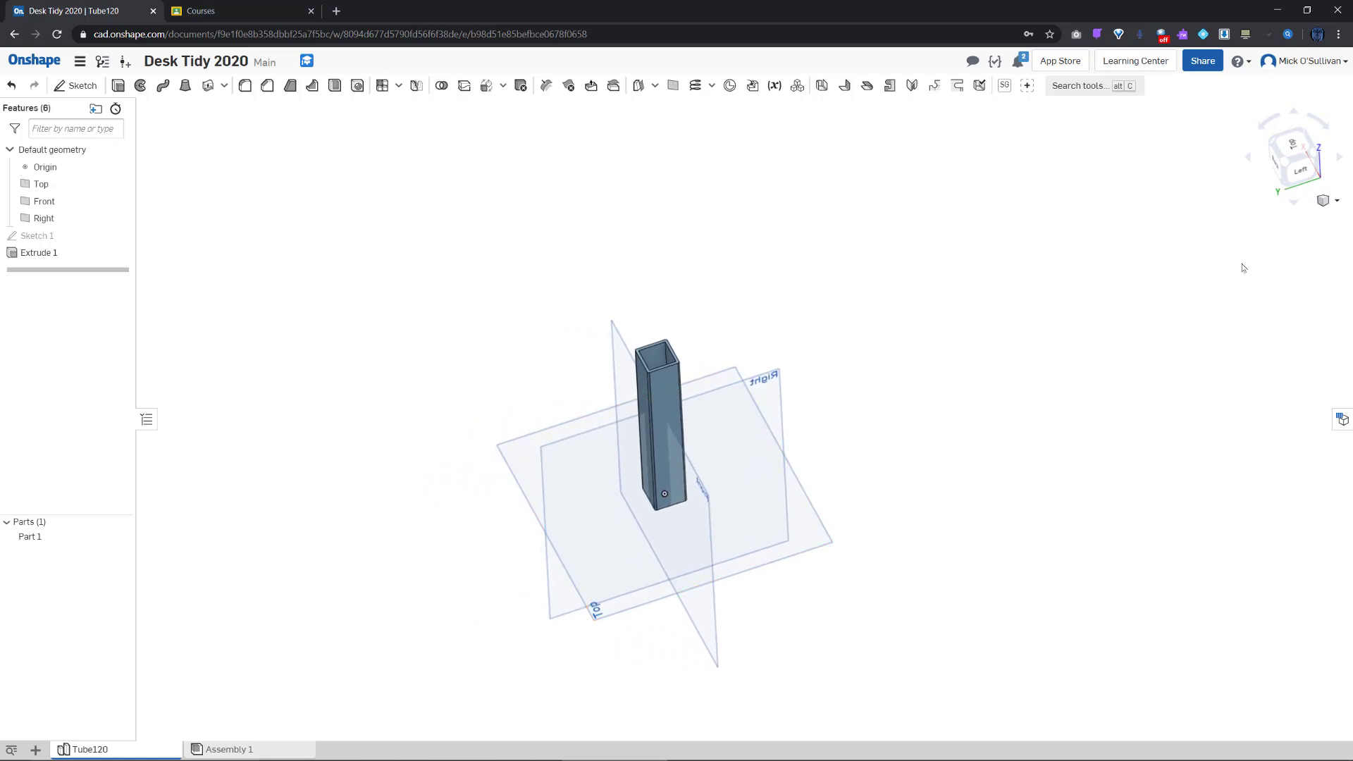
{"action": "left_click", "coordinate": [1337, 201]}
{"action": "left_click", "coordinate": [1283, 218]}
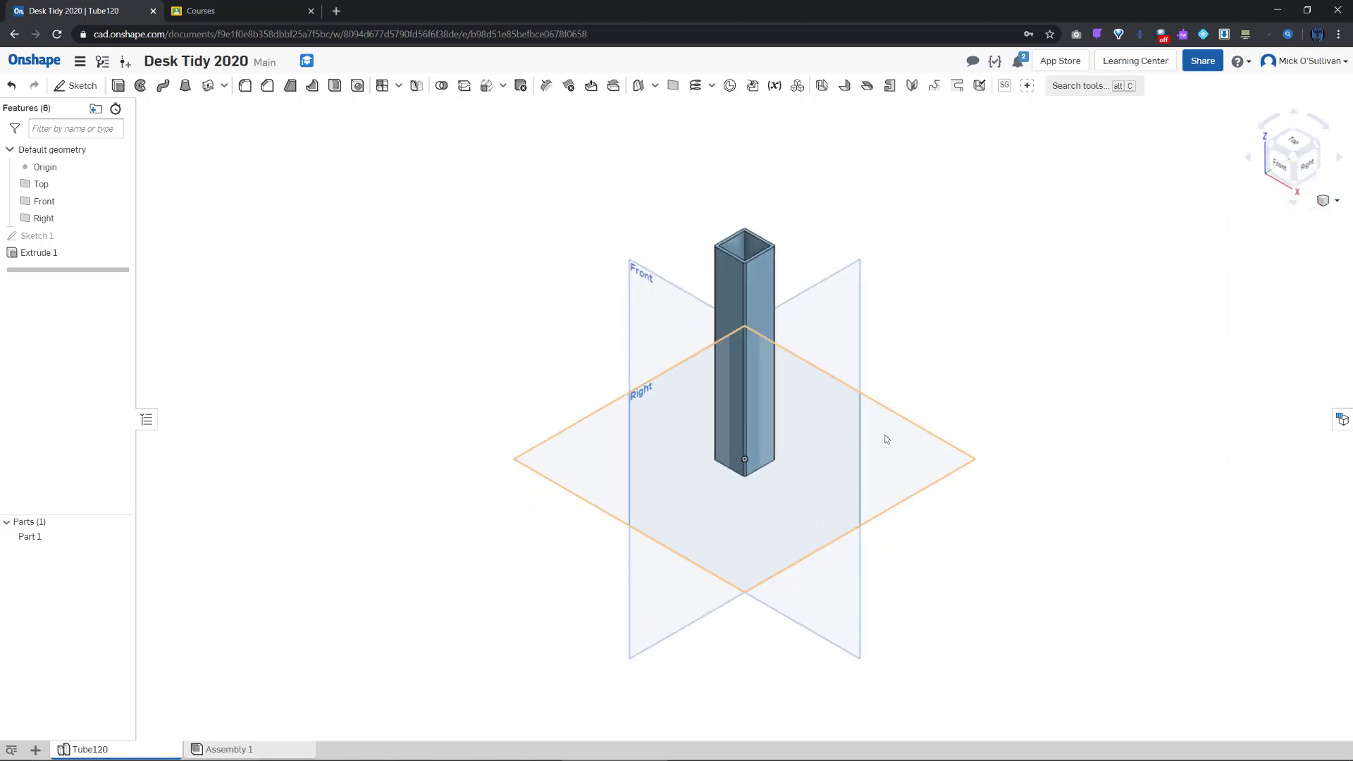
{"action": "scroll", "coordinate": [797, 468], "scroll_direction": "up", "scroll_amount": 5}
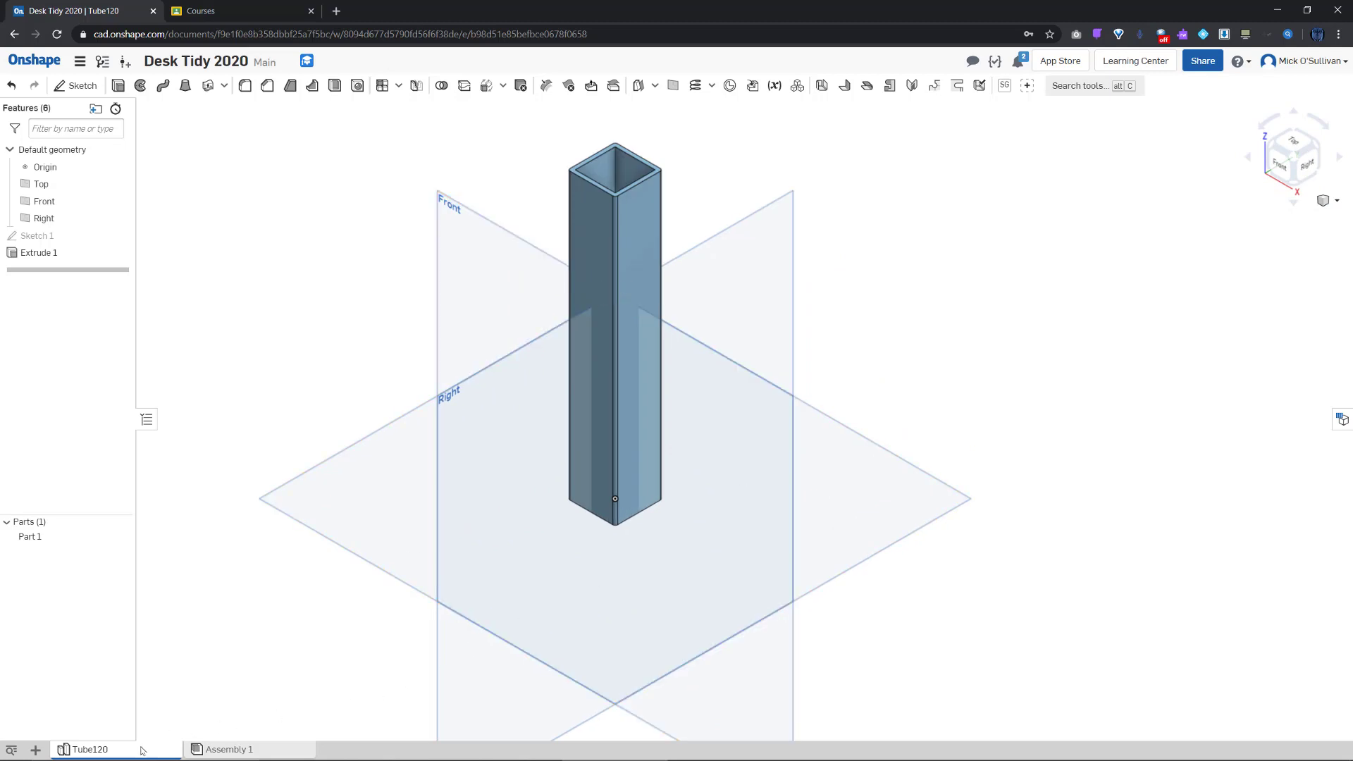
Make three duplicates of the Tube120 part studio and switch to Tube120 Copy 1
{"action": "right_click", "coordinate": [142, 750]}
{"action": "left_click", "coordinate": [111, 661]}
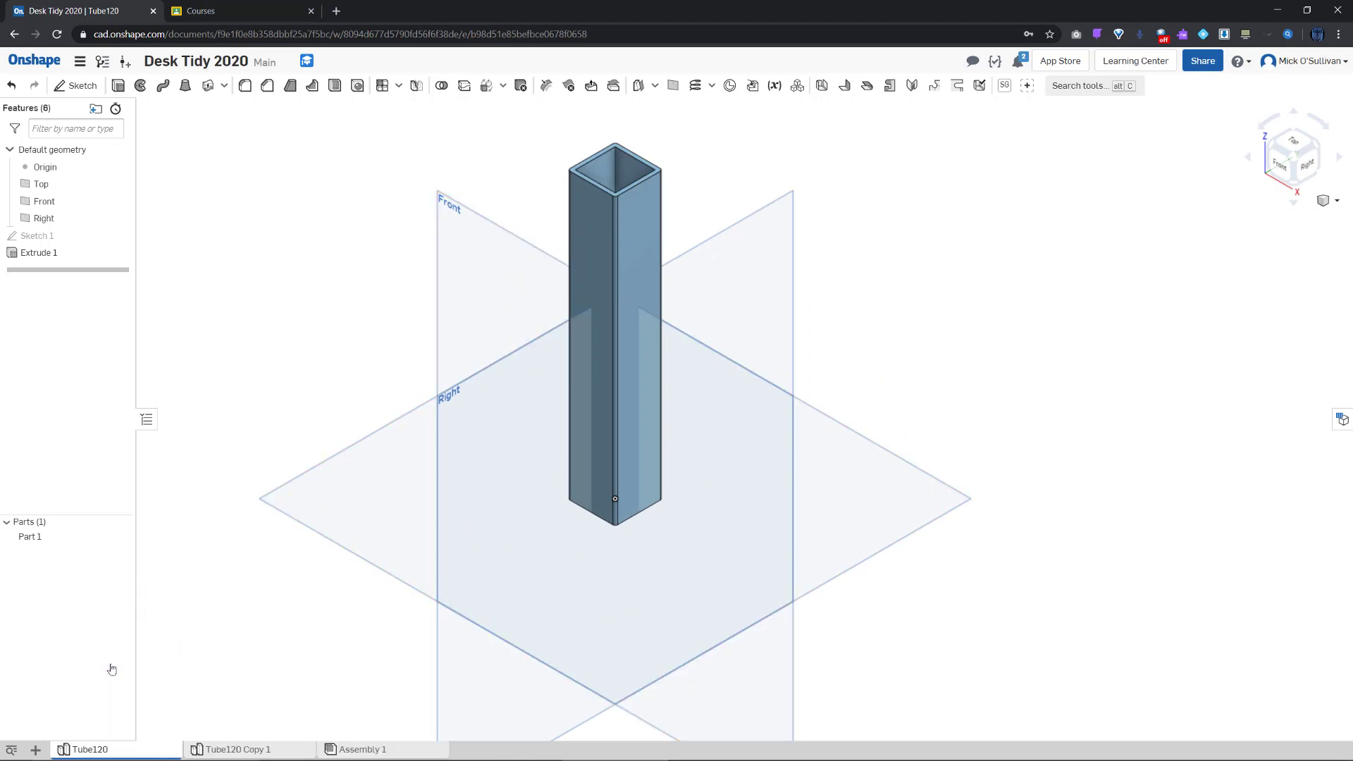
{"action": "right_click", "coordinate": [148, 753]}
{"action": "left_click", "coordinate": [131, 661]}
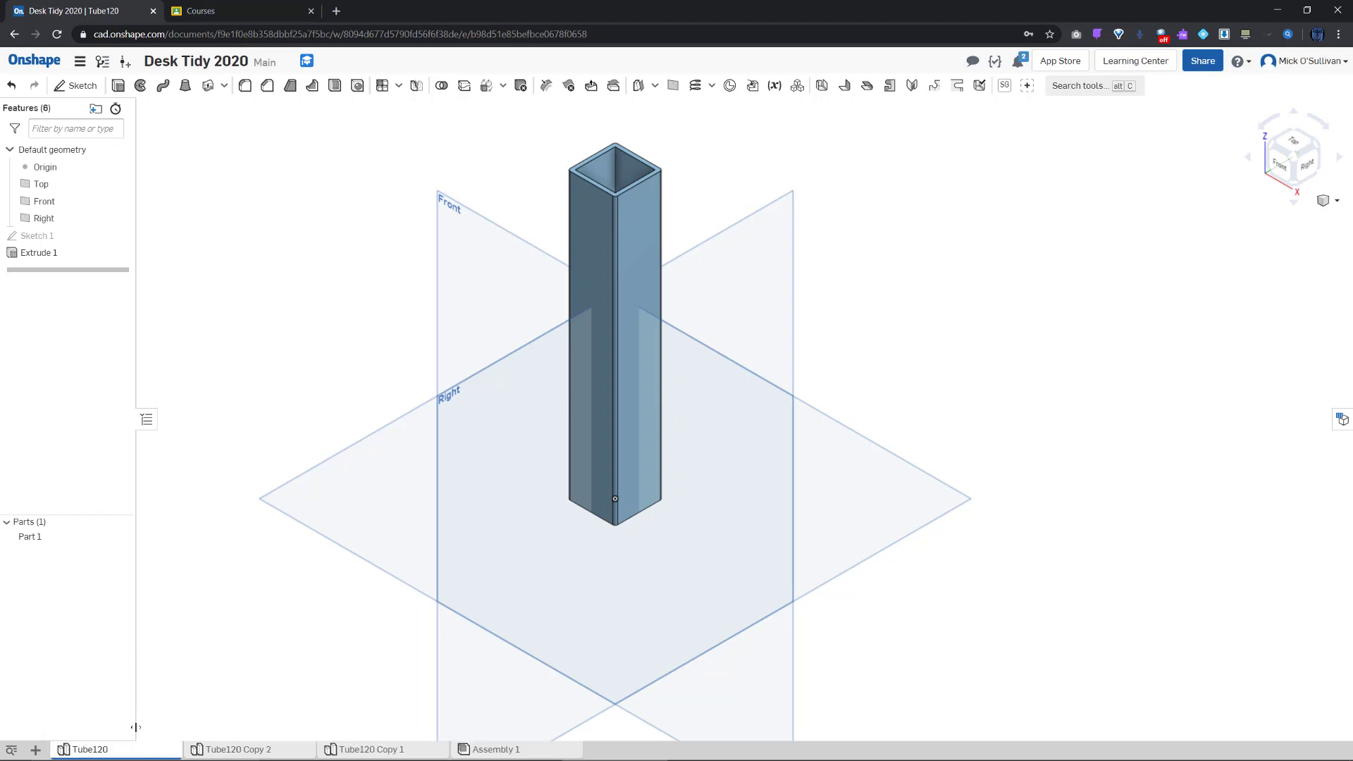
{"action": "right_click", "coordinate": [135, 756]}
{"action": "left_click", "coordinate": [139, 662]}
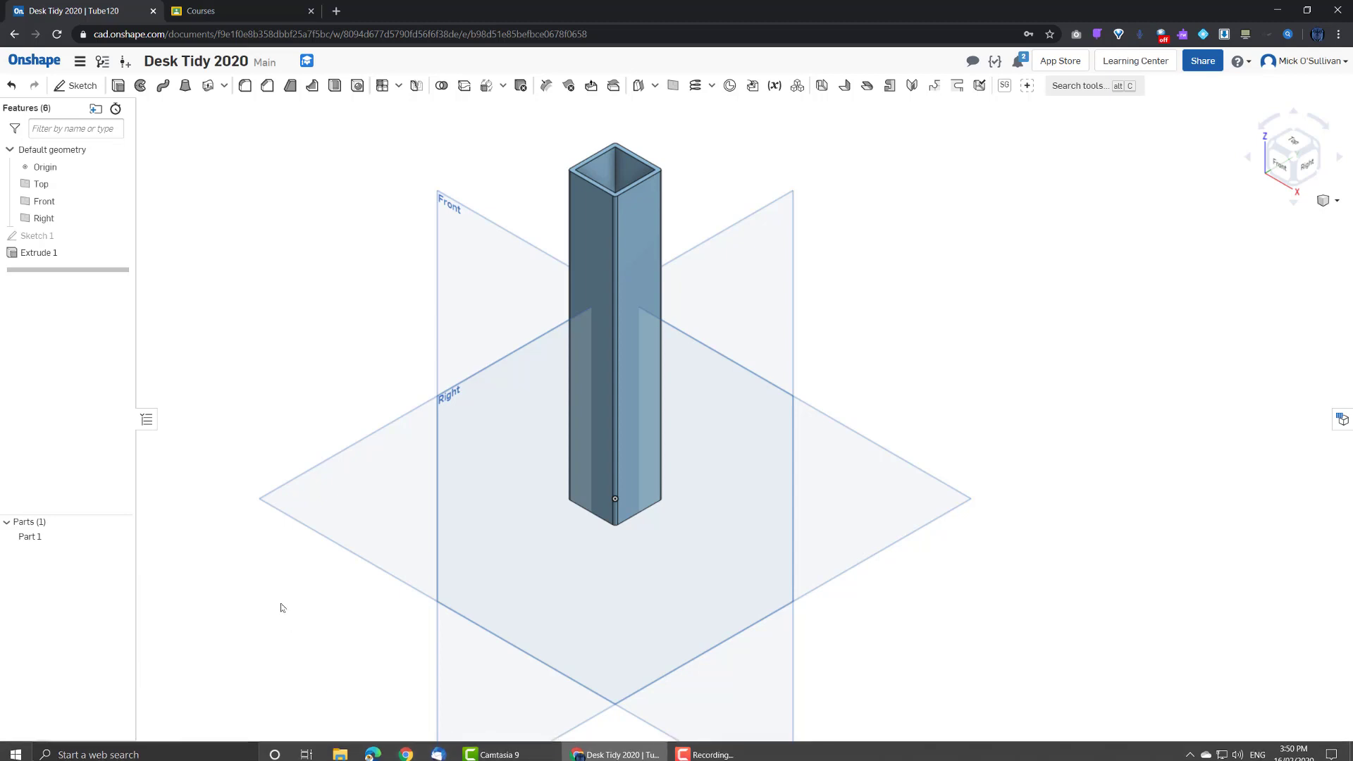
{"action": "left_click", "coordinate": [510, 749]}
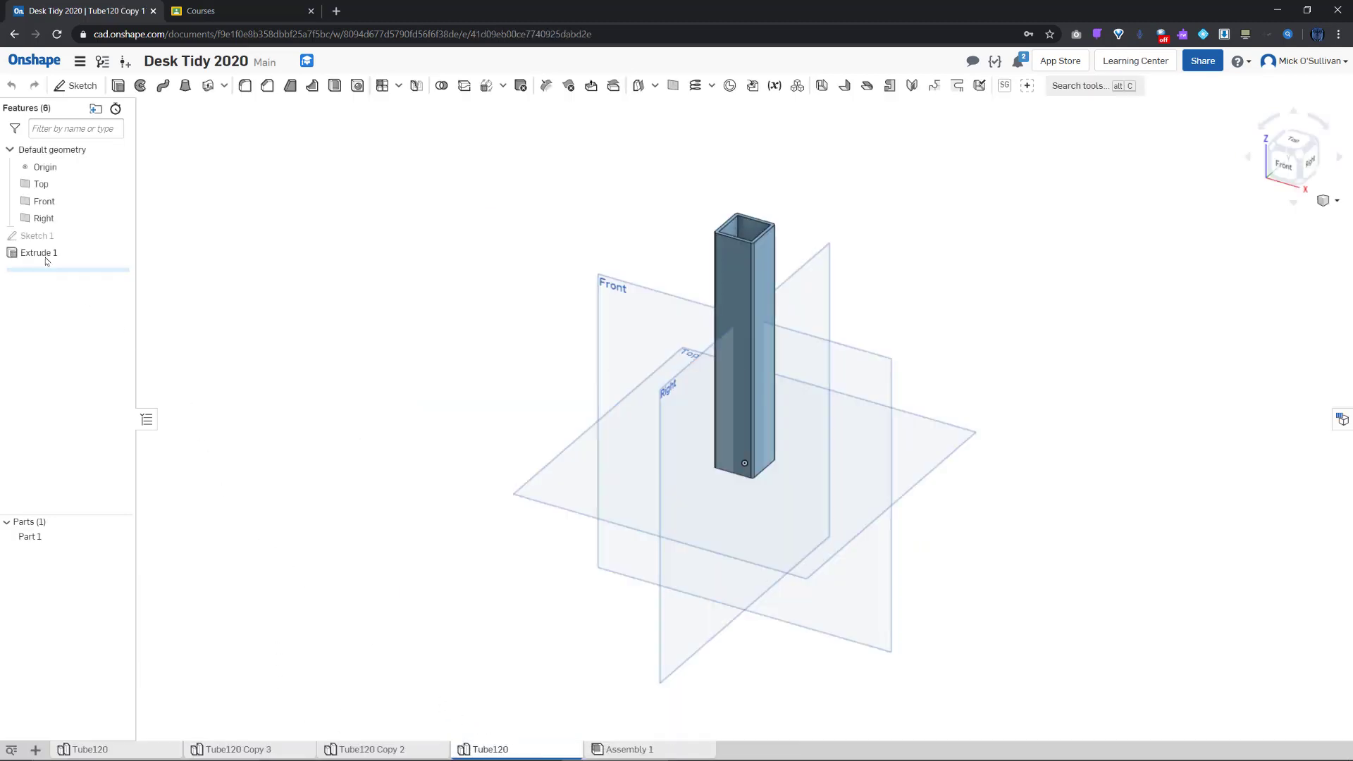
Change the first copy's Extrude 1 depth from 120 mm to 90 mm
{"action": "double_click", "coordinate": [40, 253]}
{"action": "left_click", "coordinate": [247, 215]}
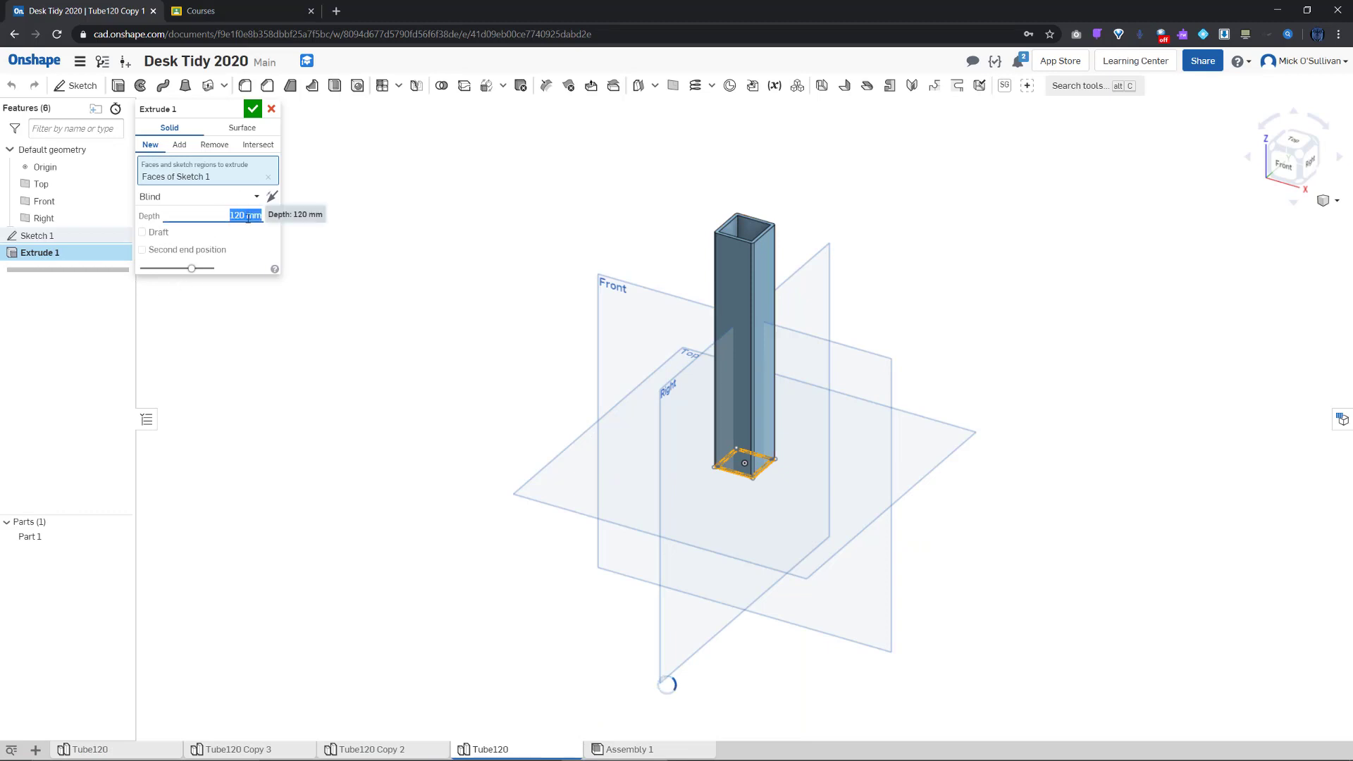
{"action": "type", "text": "90"}
{"action": "key", "text": "Return"}
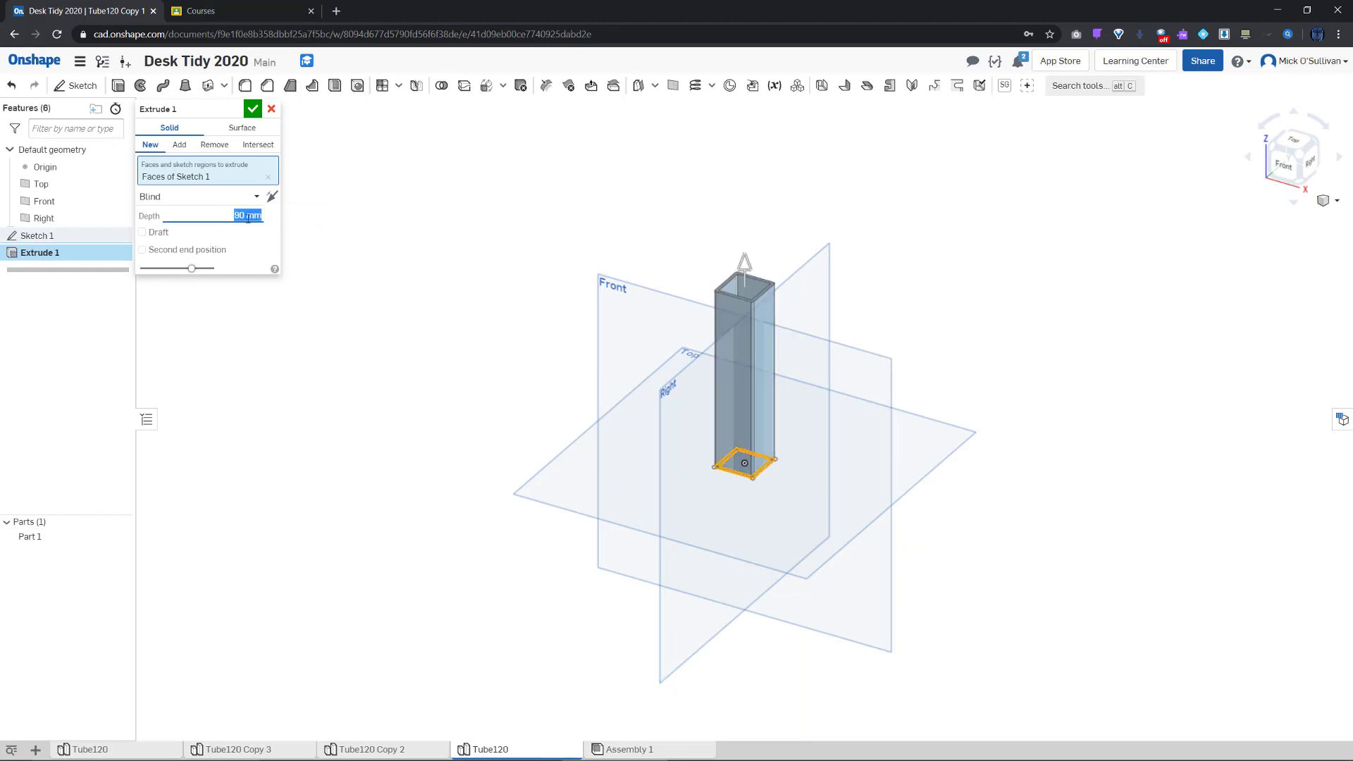
{"action": "left_click", "coordinate": [252, 109]}
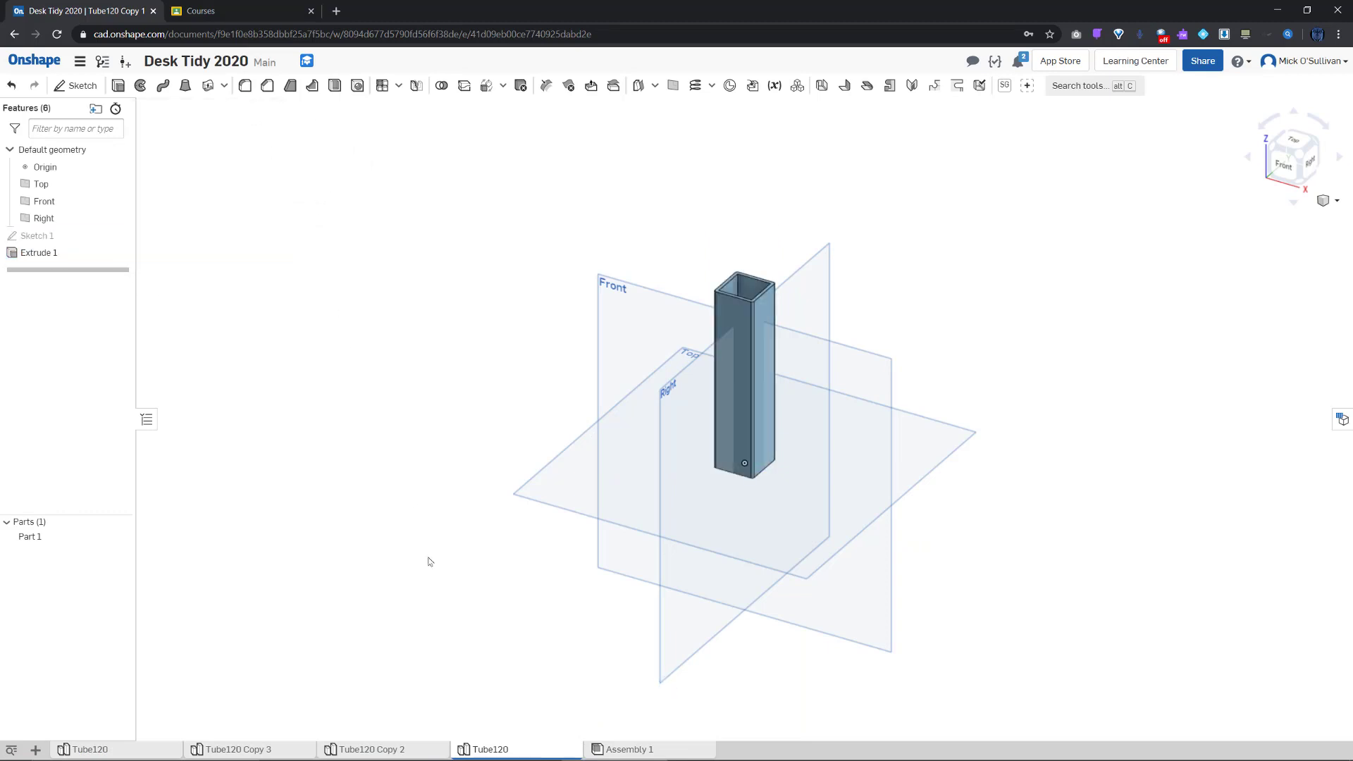
Rename the first copy's part studio to Tube90 and switch to Tube120 Copy 2
{"action": "right_click", "coordinate": [497, 748]}
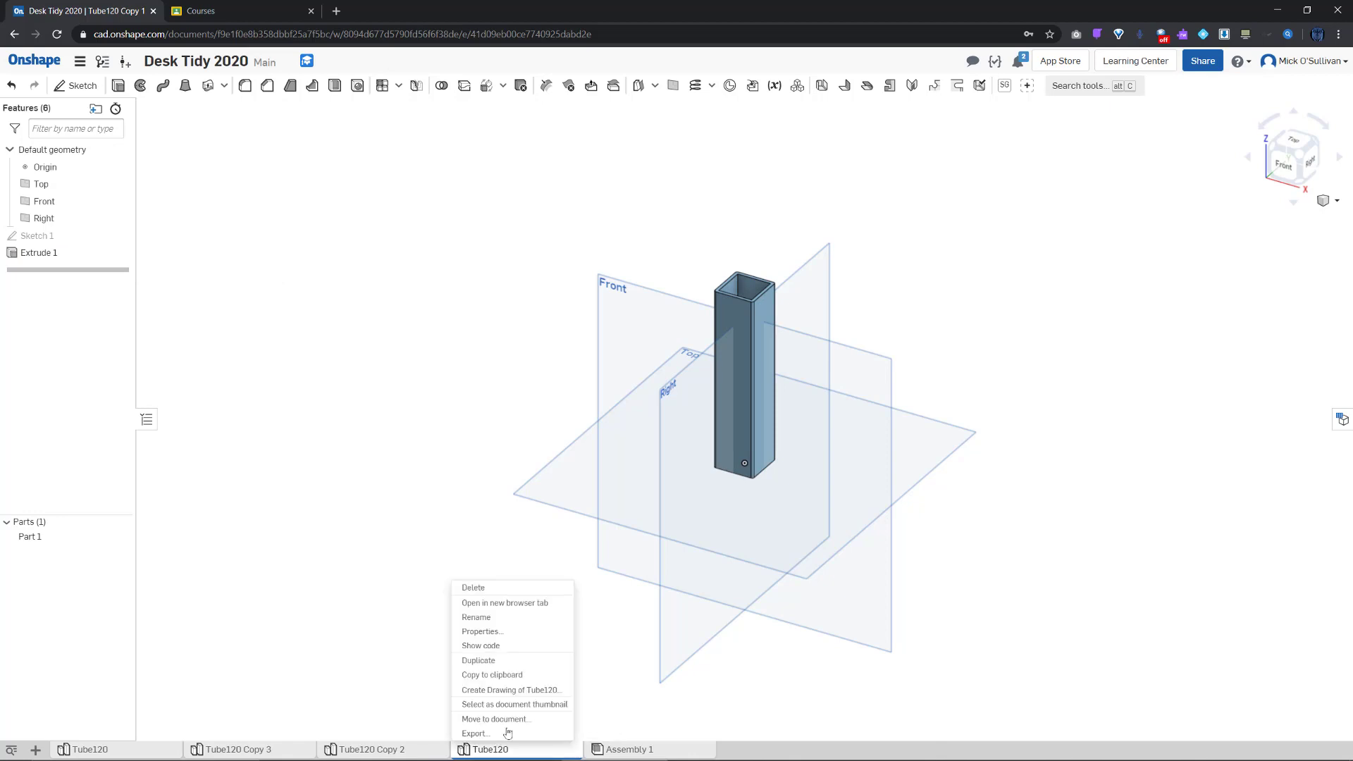
{"action": "left_click", "coordinate": [476, 617]}
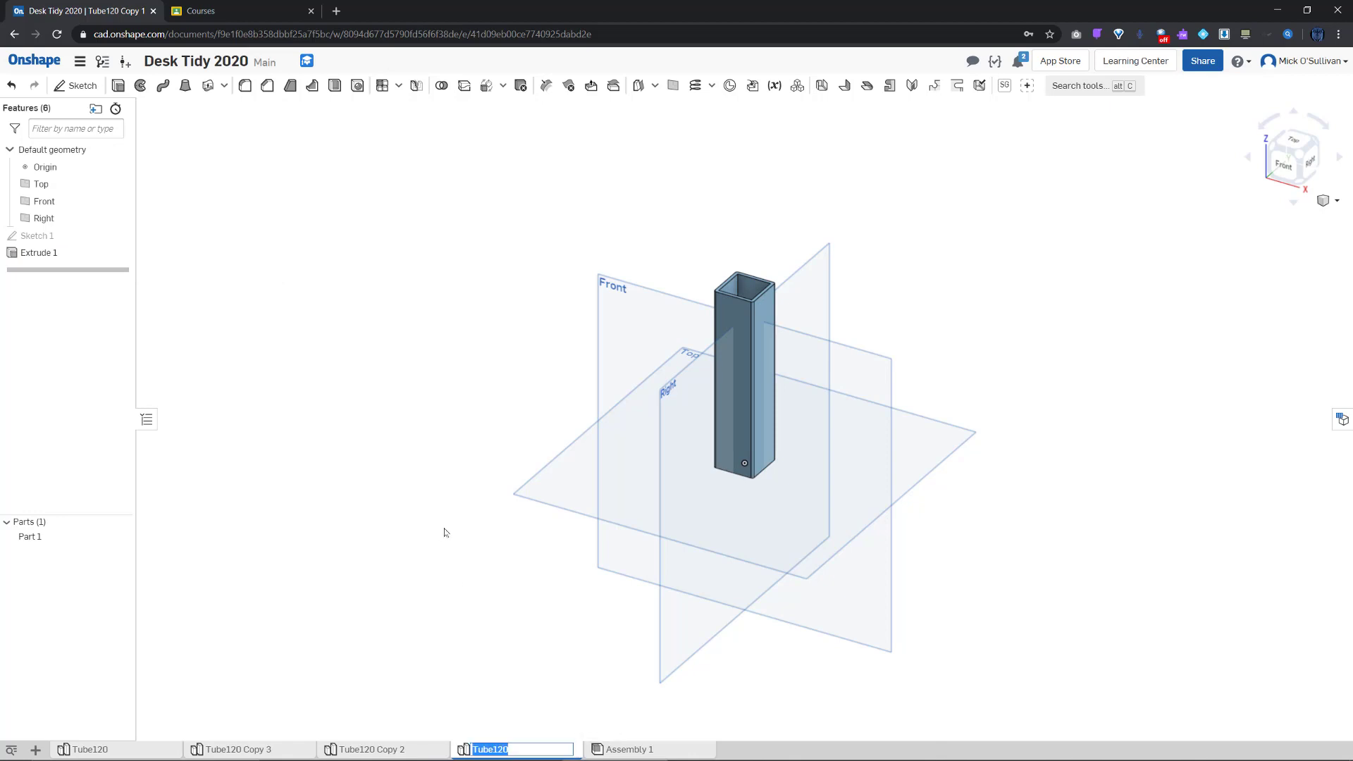
{"action": "left_click", "coordinate": [525, 749]}
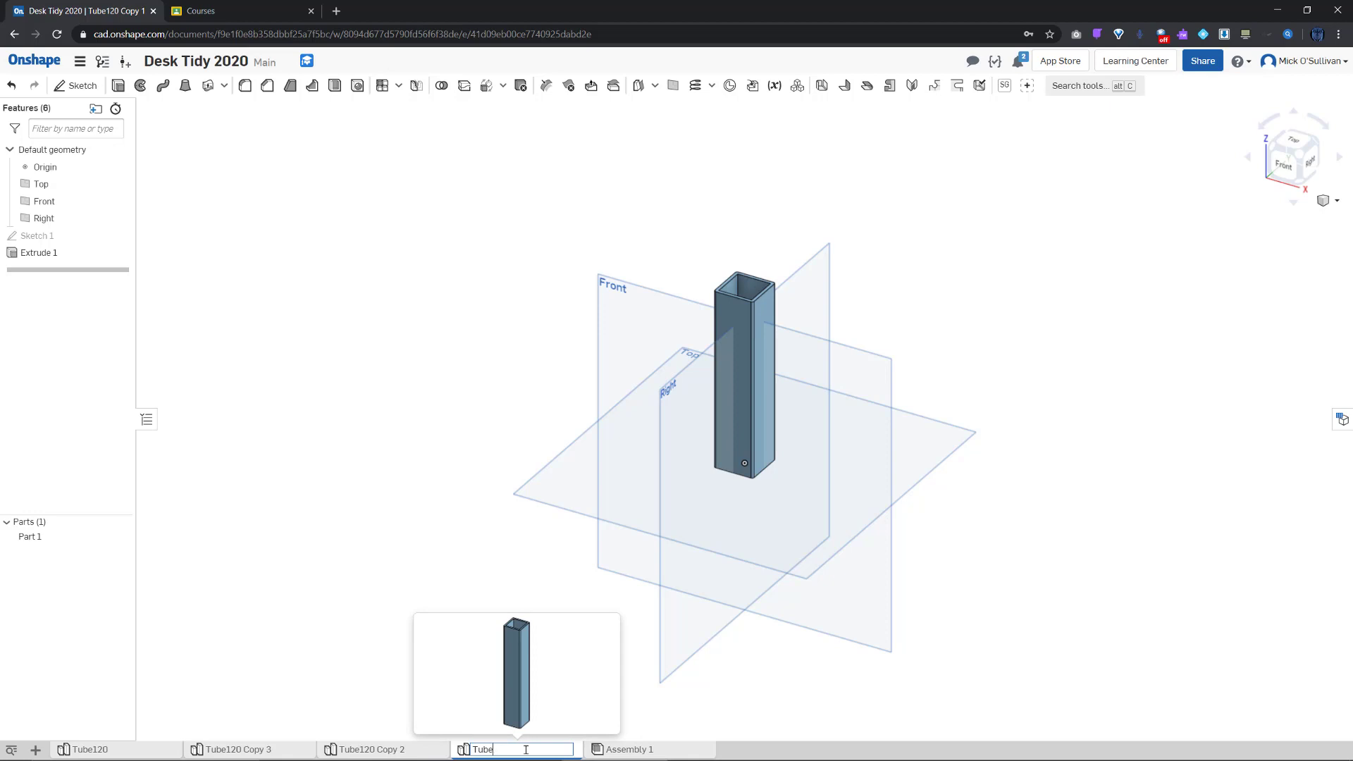
{"action": "key", "text": "Return"}
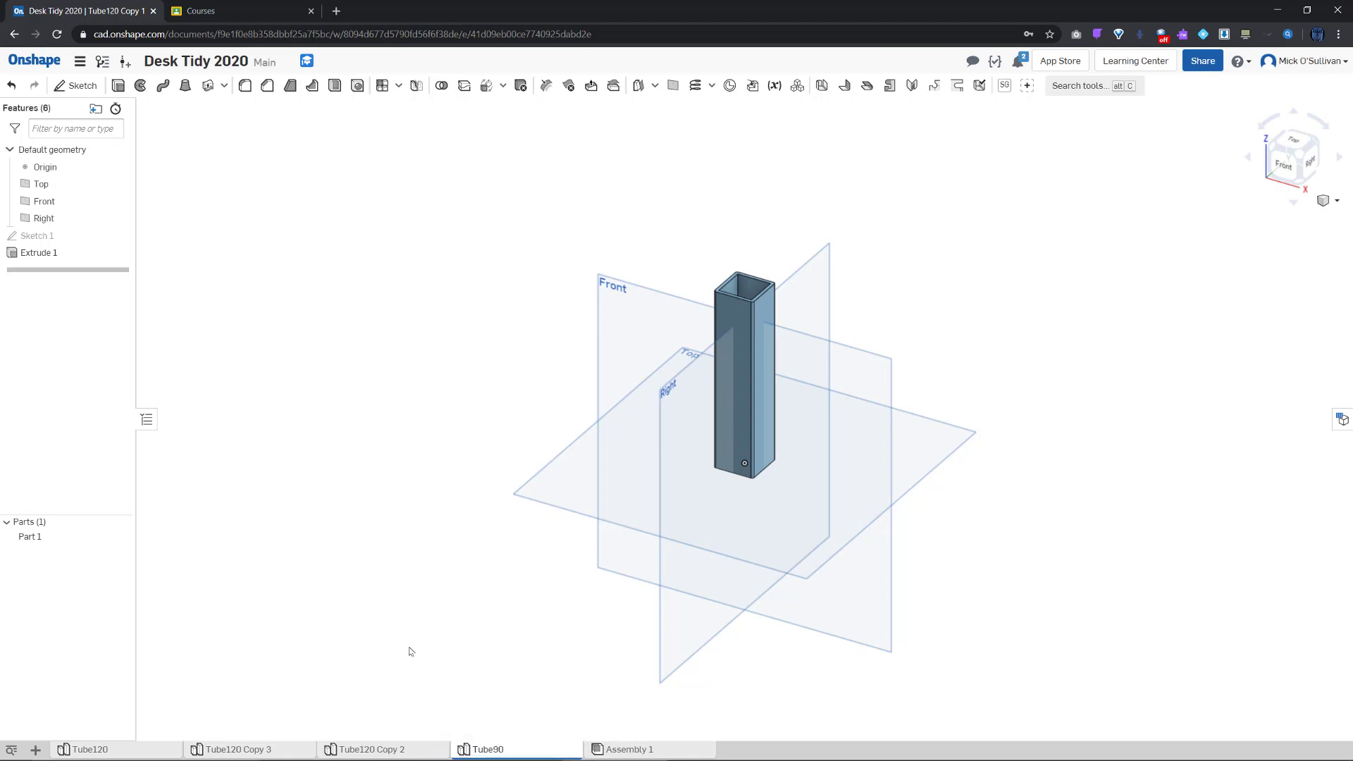
{"action": "left_click", "coordinate": [394, 751]}
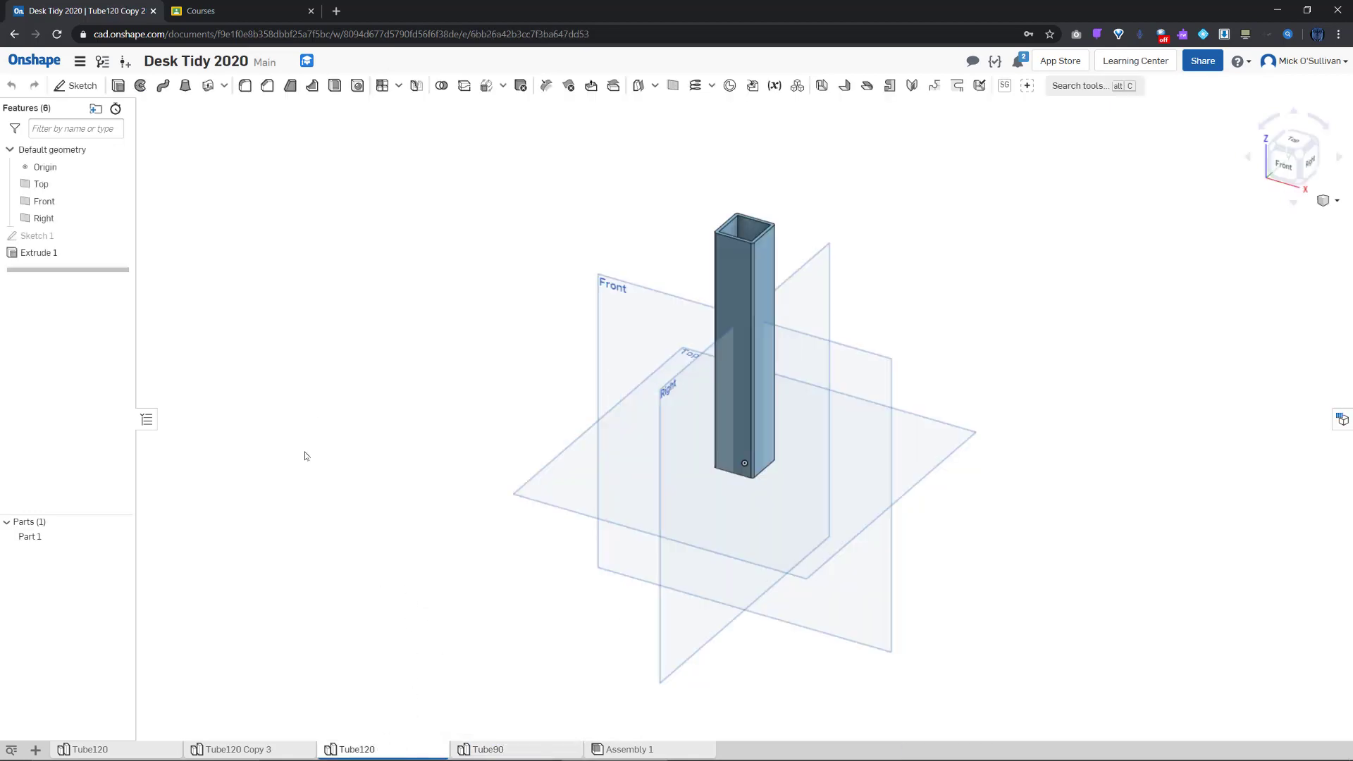
Change the second copy's Extrude 1 depth to 60 mm
{"action": "double_click", "coordinate": [39, 253]}
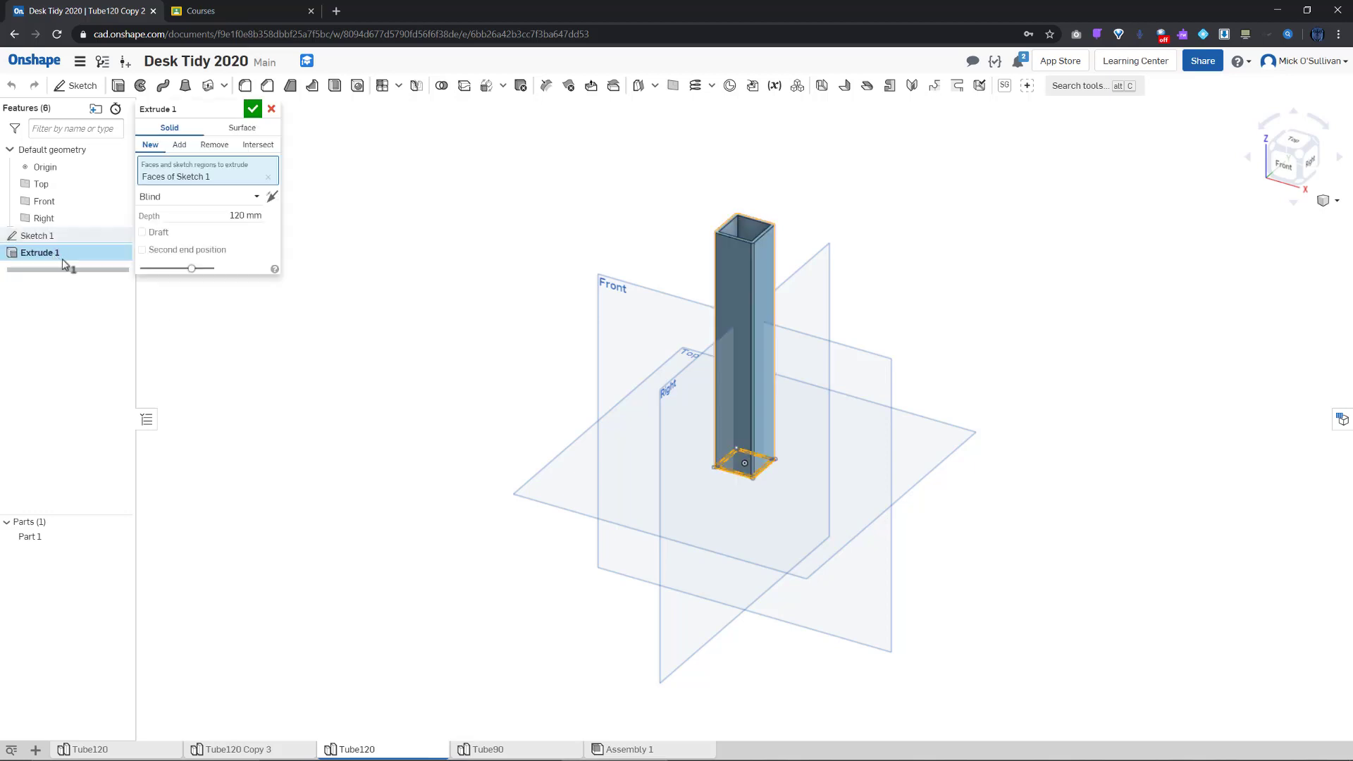
{"action": "left_click", "coordinate": [212, 217]}
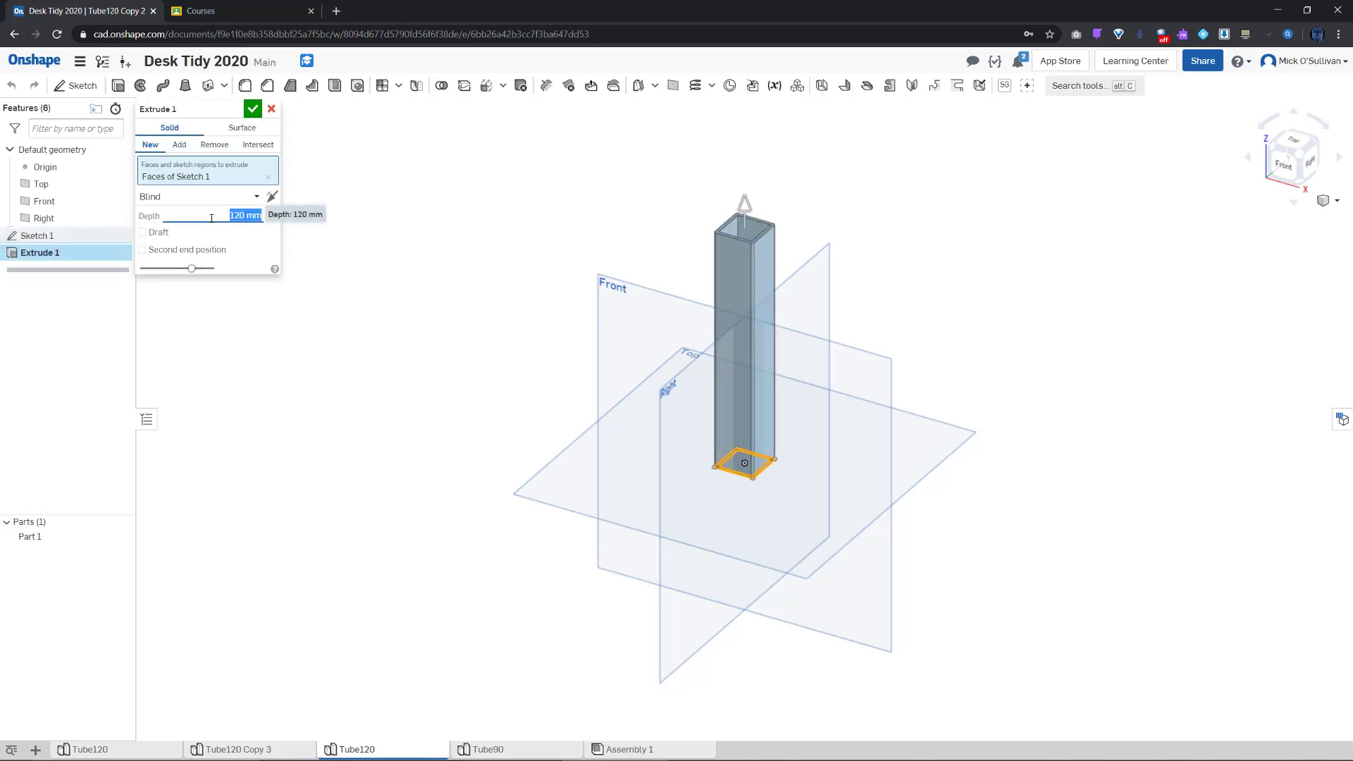
{"action": "type", "text": "60"}
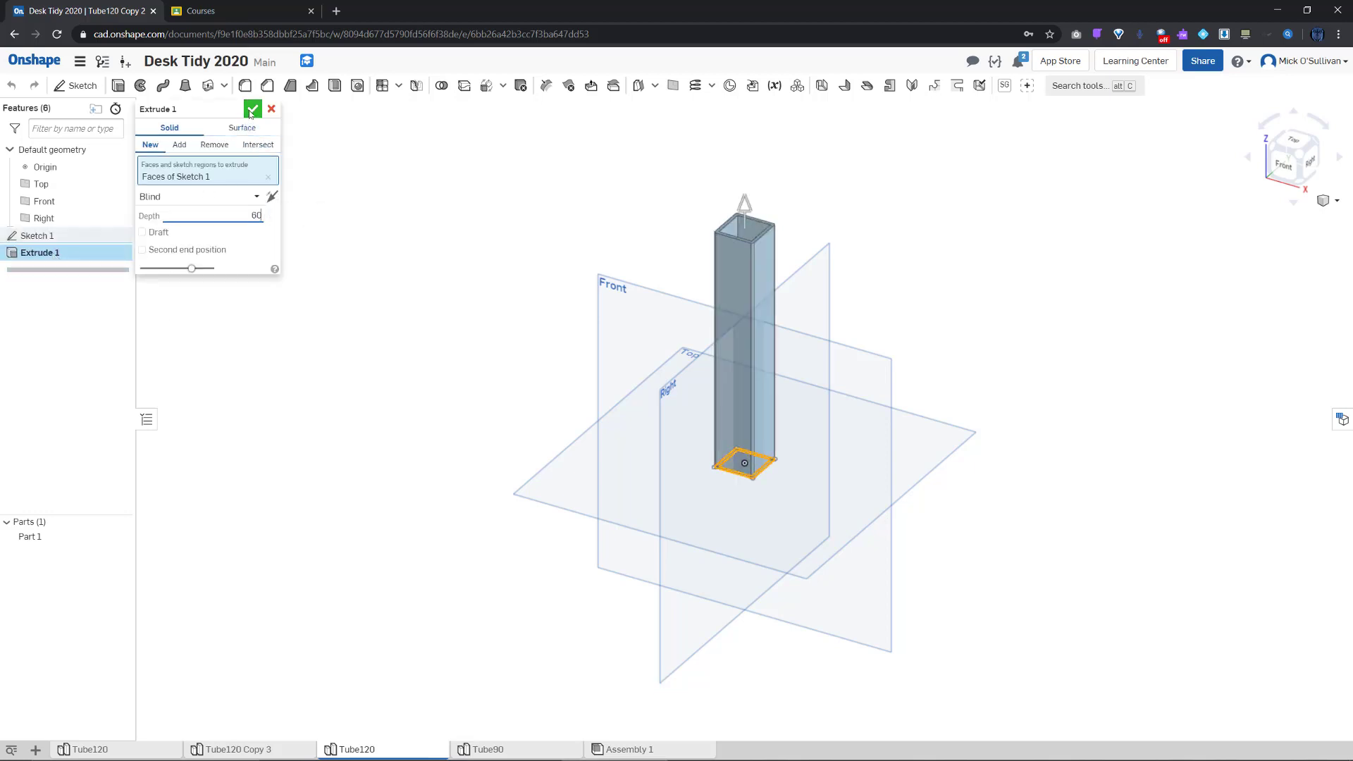
{"action": "left_click", "coordinate": [252, 109]}
Rename the second copy's part studio to Tube60 and switch to Tube120 Copy 3
{"action": "right_click", "coordinate": [377, 751]}
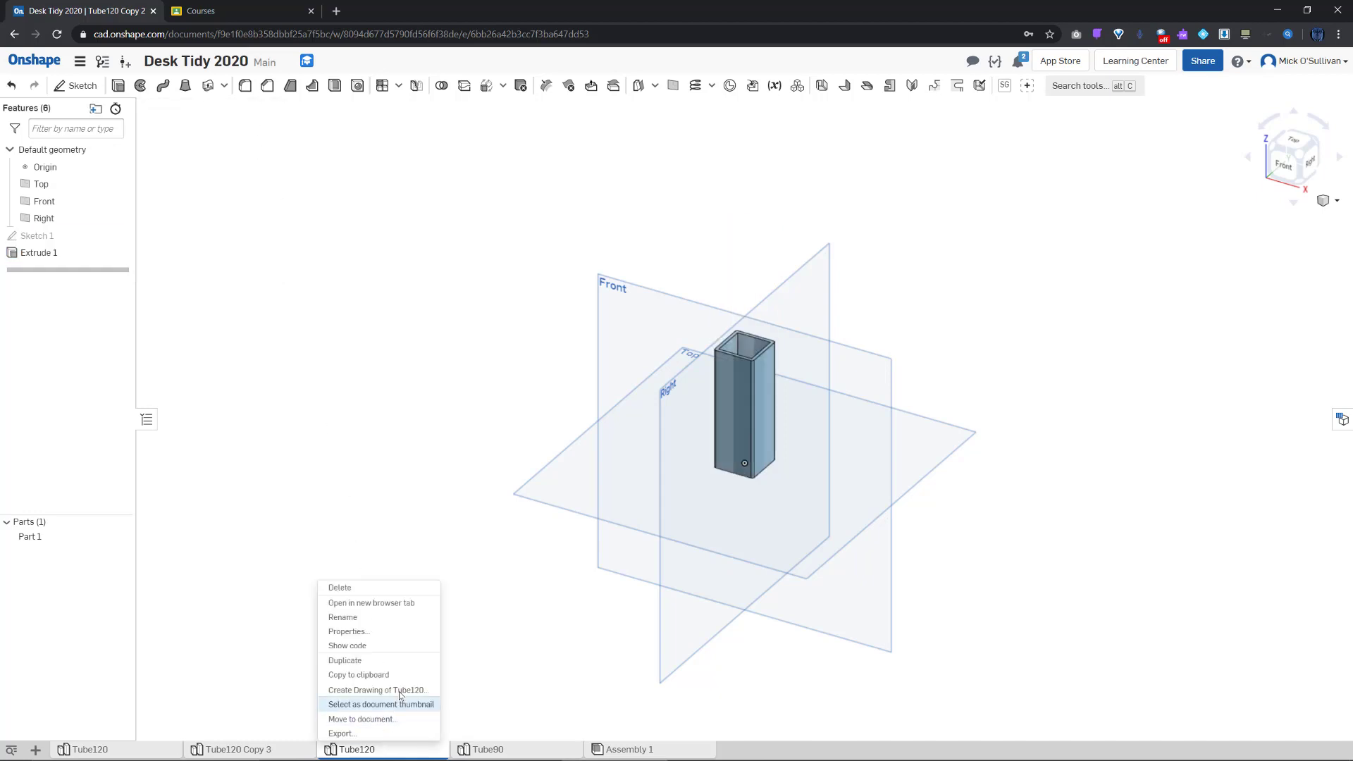
{"action": "left_click", "coordinate": [381, 619]}
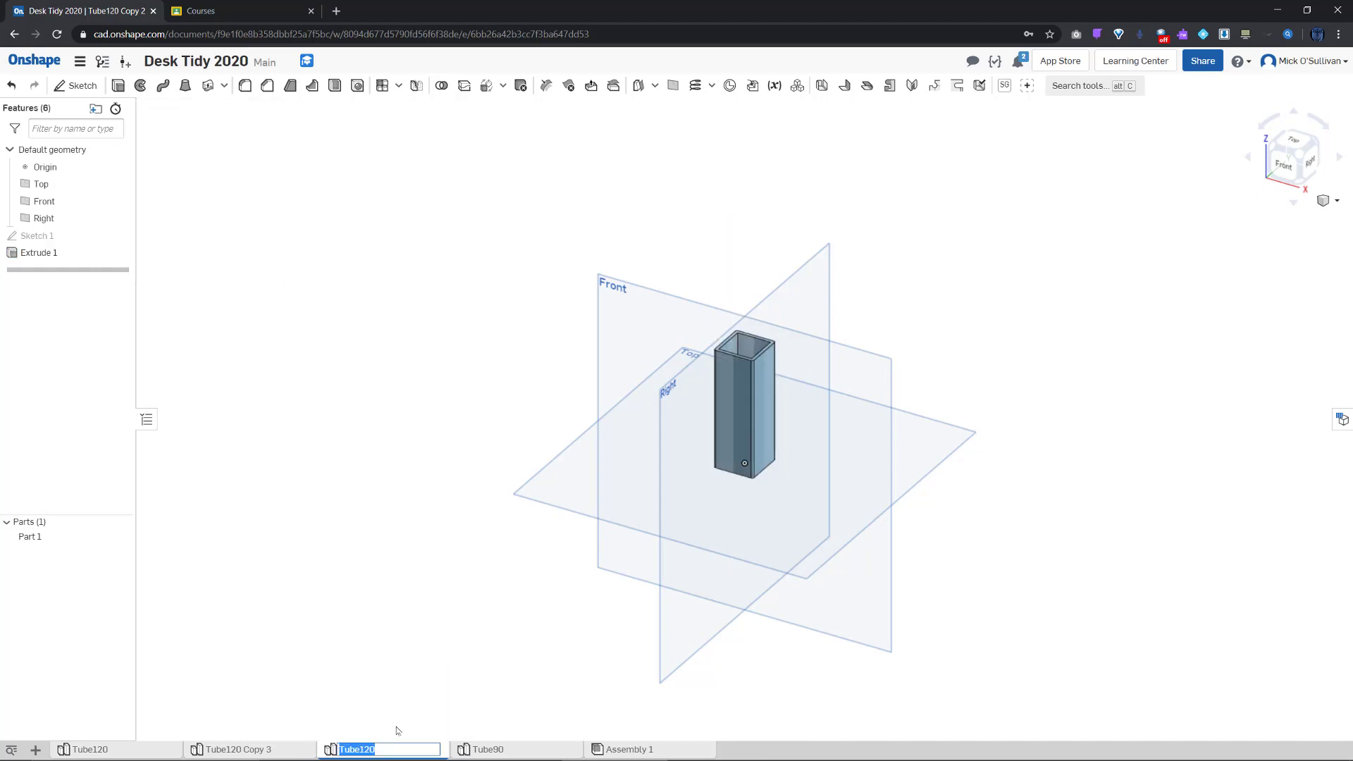
{"action": "left_click", "coordinate": [390, 749]}
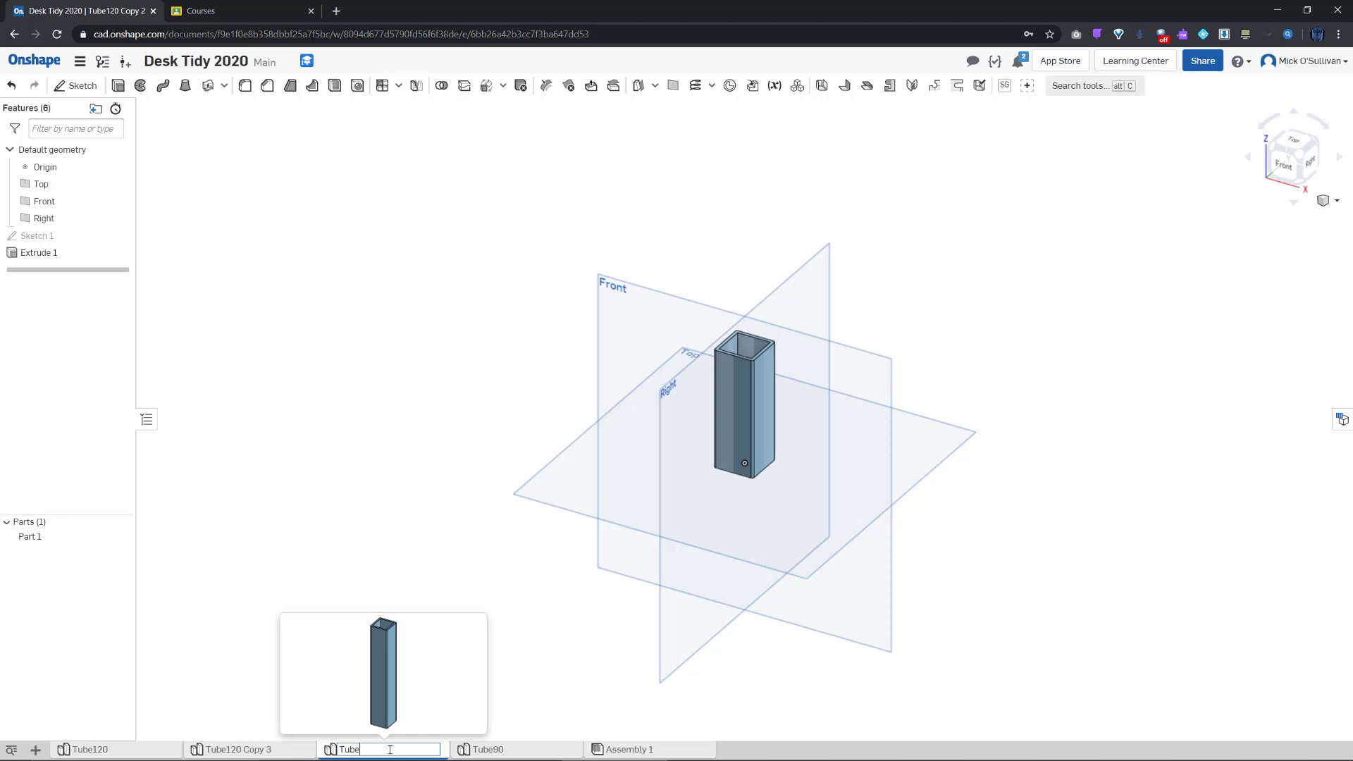
{"action": "key", "text": "Return"}
{"action": "left_click", "coordinate": [262, 749]}
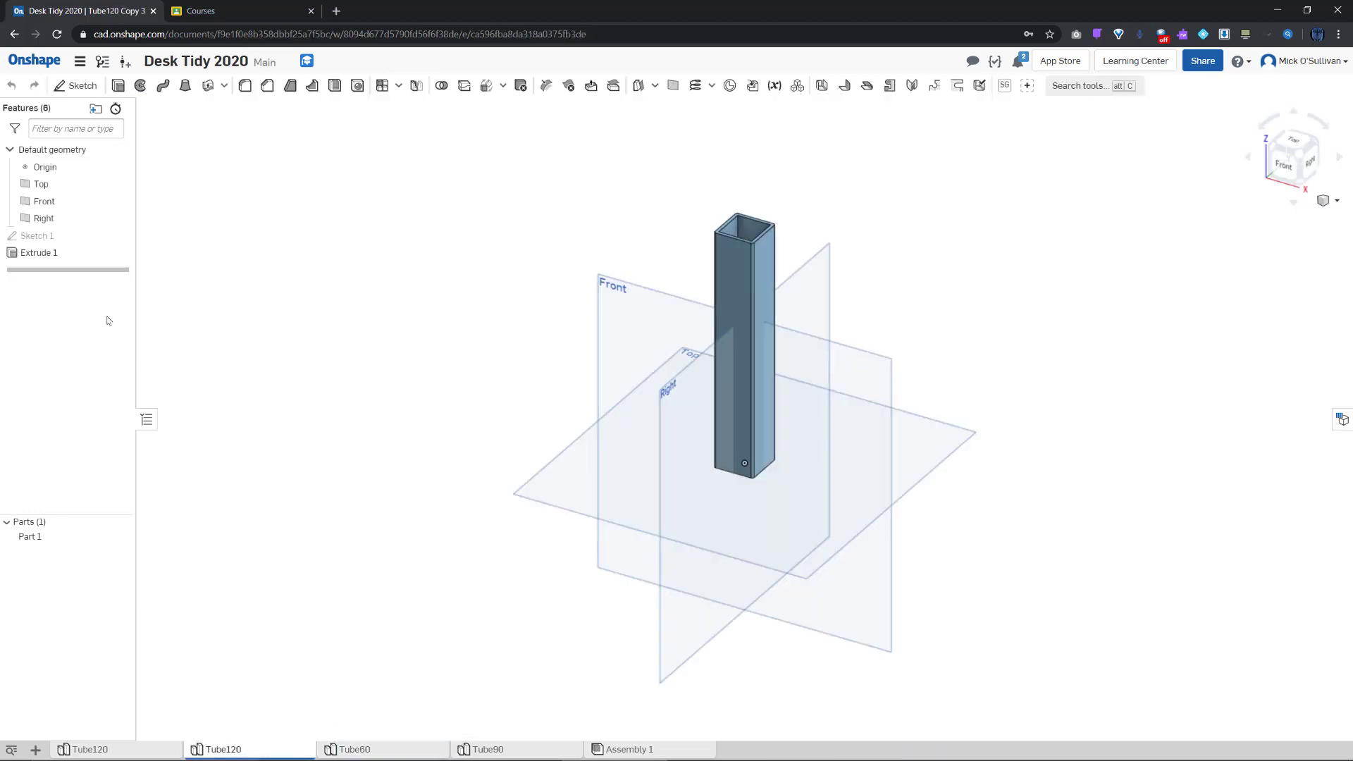
Edit the third copy's Extrude 1, replacing the 120 mm depth with 30 mm
{"action": "left_click", "coordinate": [51, 255]}
{"action": "double_click", "coordinate": [51, 255]}
{"action": "left_click", "coordinate": [226, 212]}
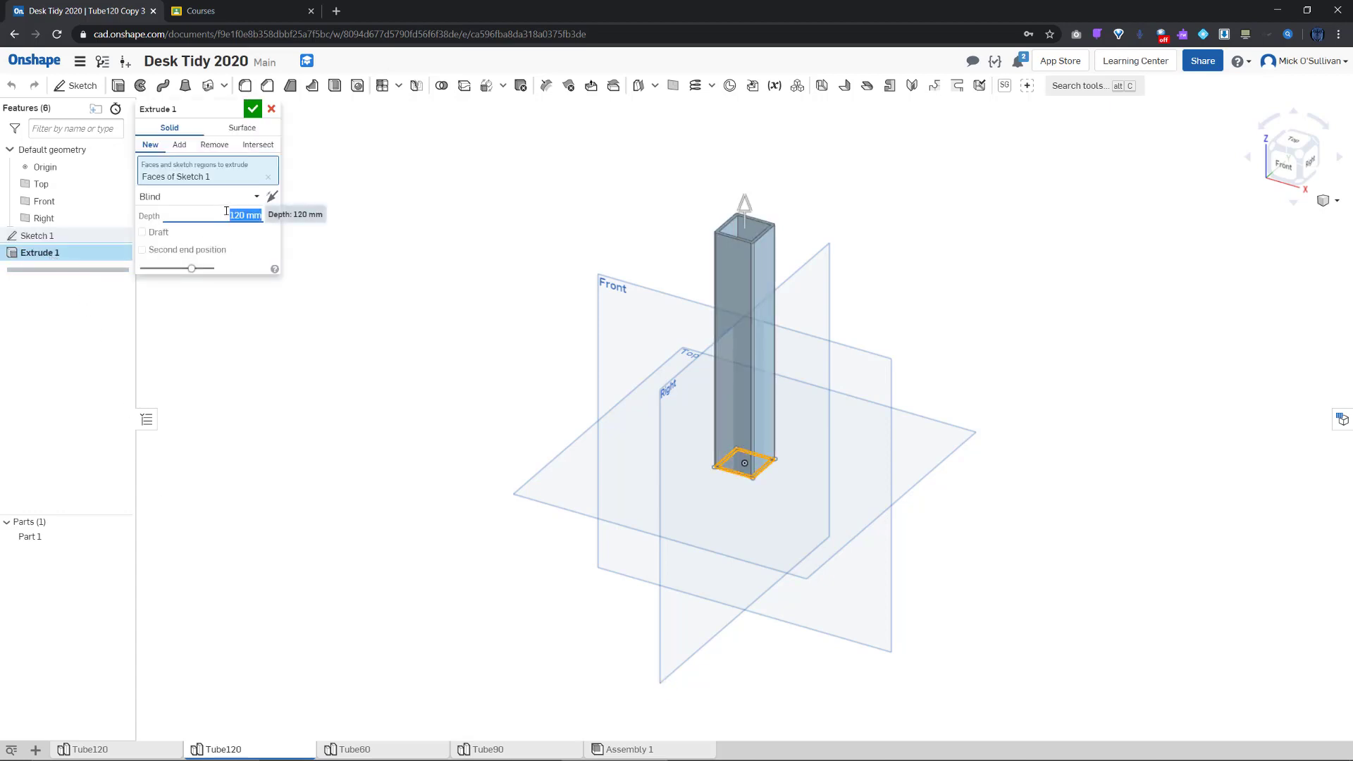
{"action": "type", "text": "3"}
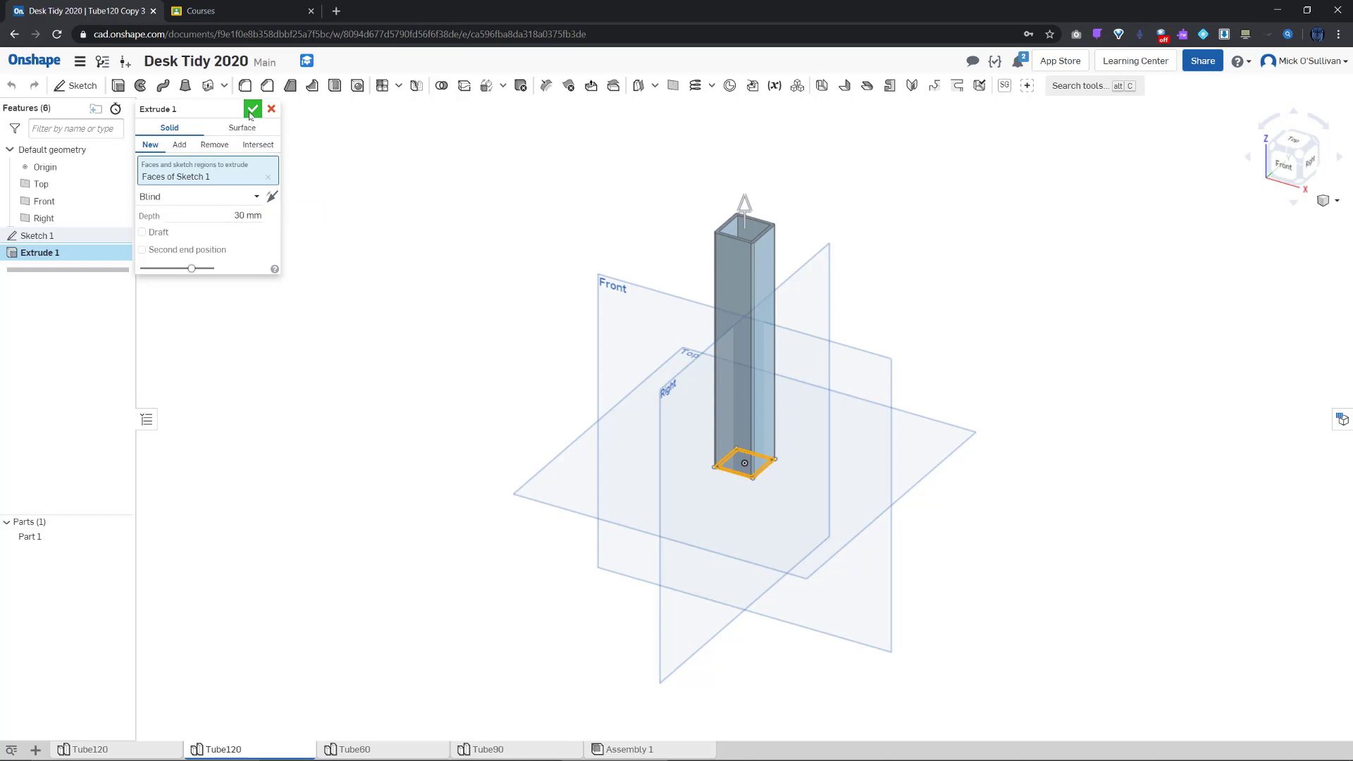
{"action": "left_click", "coordinate": [251, 110]}
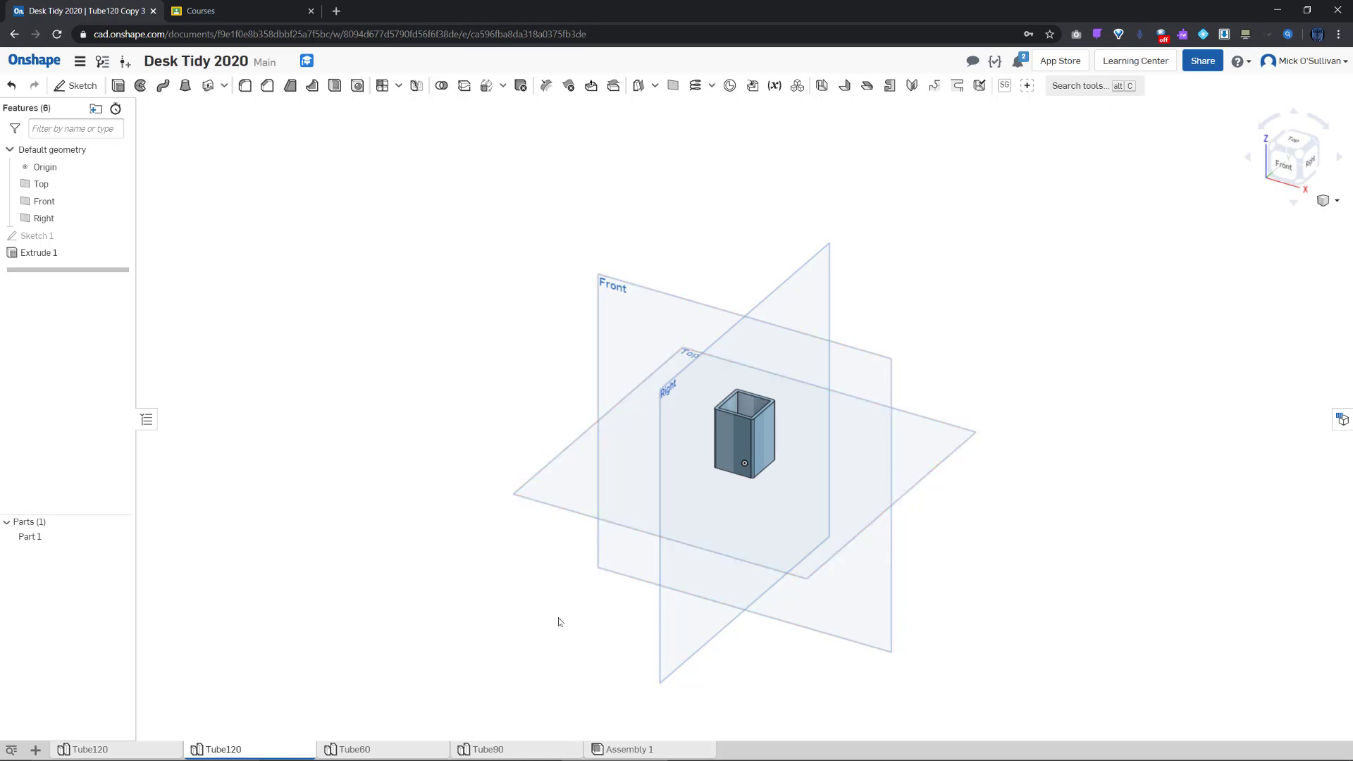
Rename the third copy's part studio to Tube30
{"action": "right_click", "coordinate": [225, 753]}
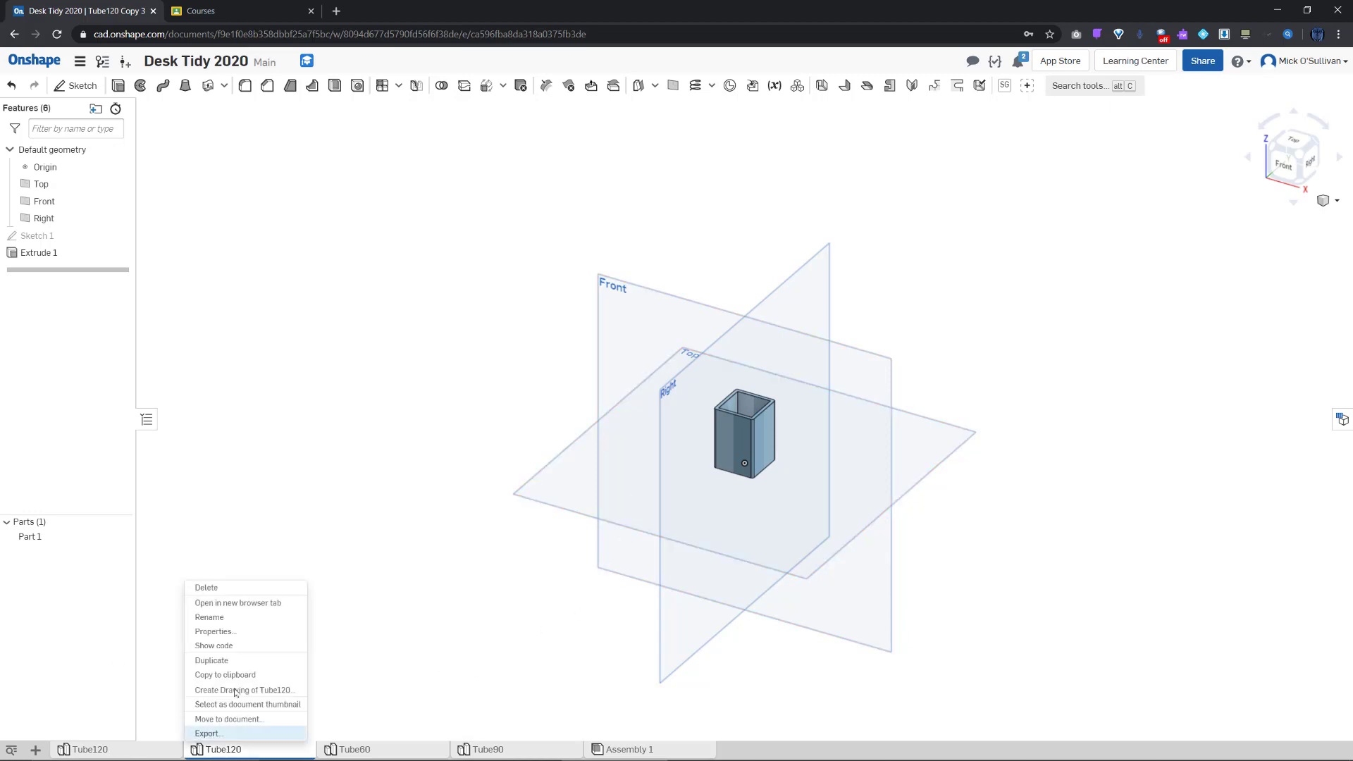
{"action": "left_click", "coordinate": [246, 619]}
{"action": "left_click", "coordinate": [242, 749]}
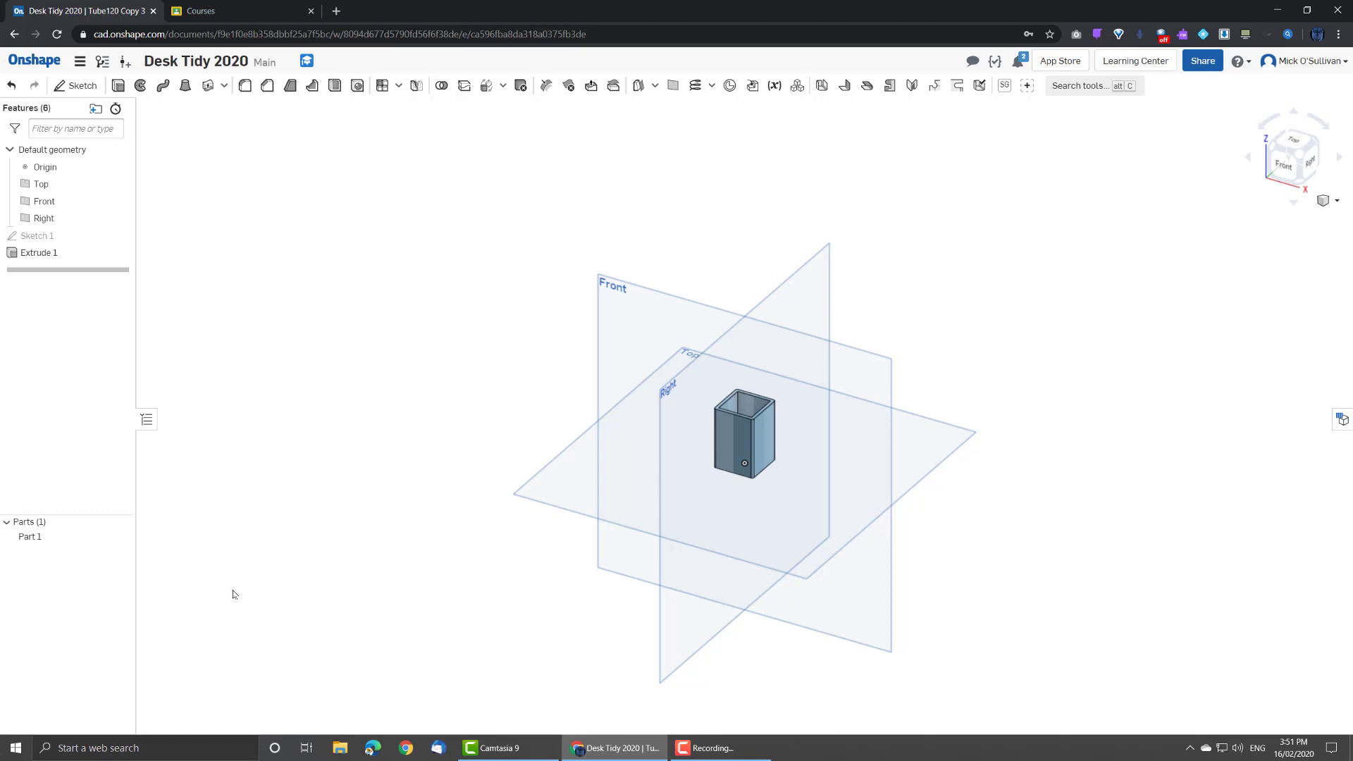
{"action": "key", "text": "BackSpace"}
{"action": "key", "text": "BackSpace"}
{"action": "key", "text": "BackSpace"}
{"action": "type", "text": "30"}
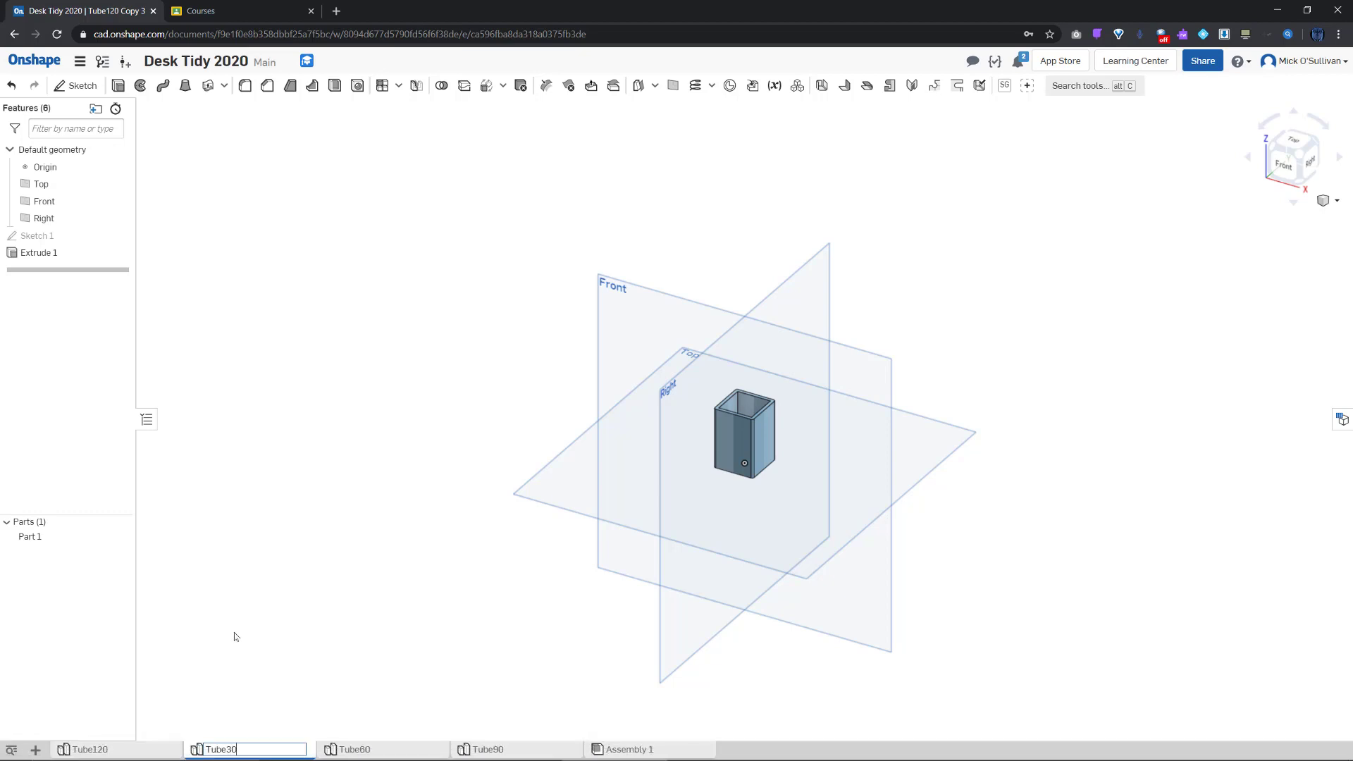
{"action": "key", "text": "Return"}
Look through the Tube120, Tube30, Tube60 and Tube90 part studios
{"action": "left_click", "coordinate": [144, 749]}
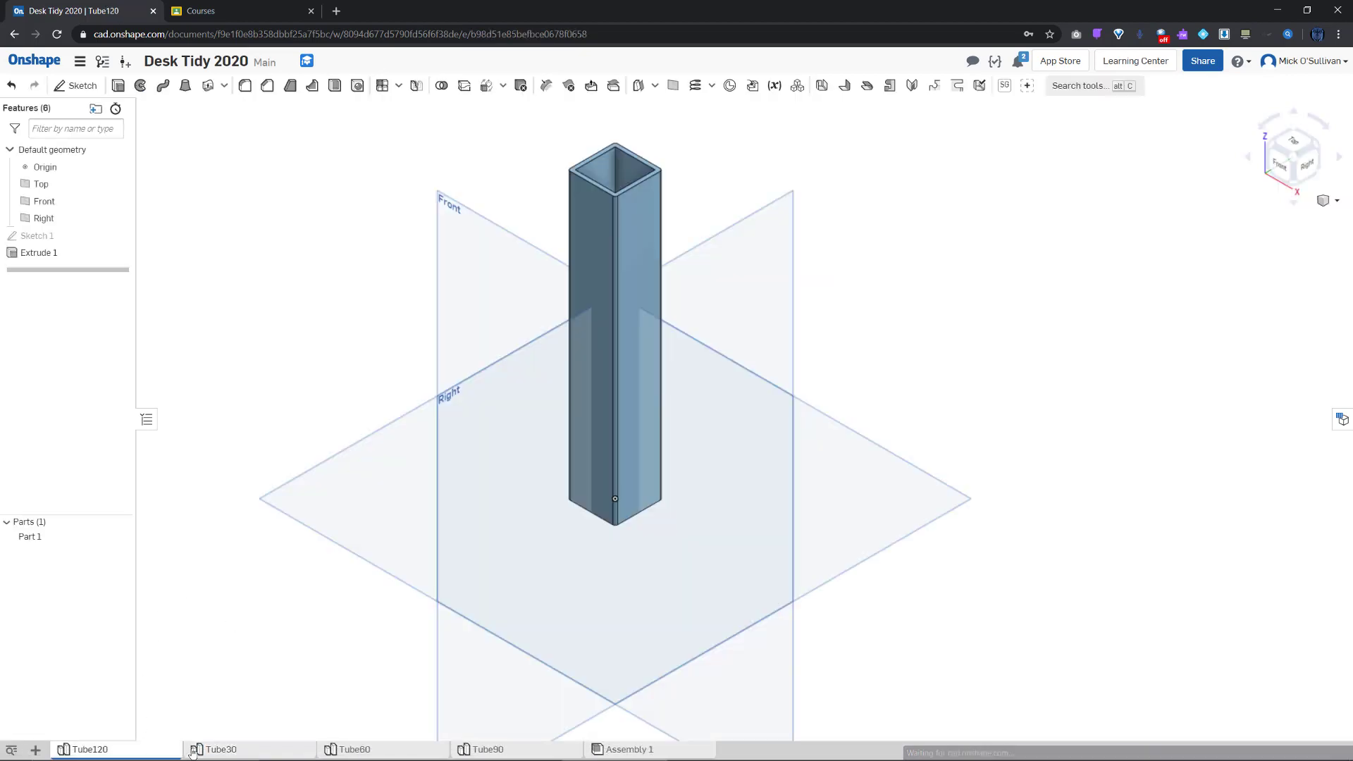
{"action": "left_click", "coordinate": [223, 752]}
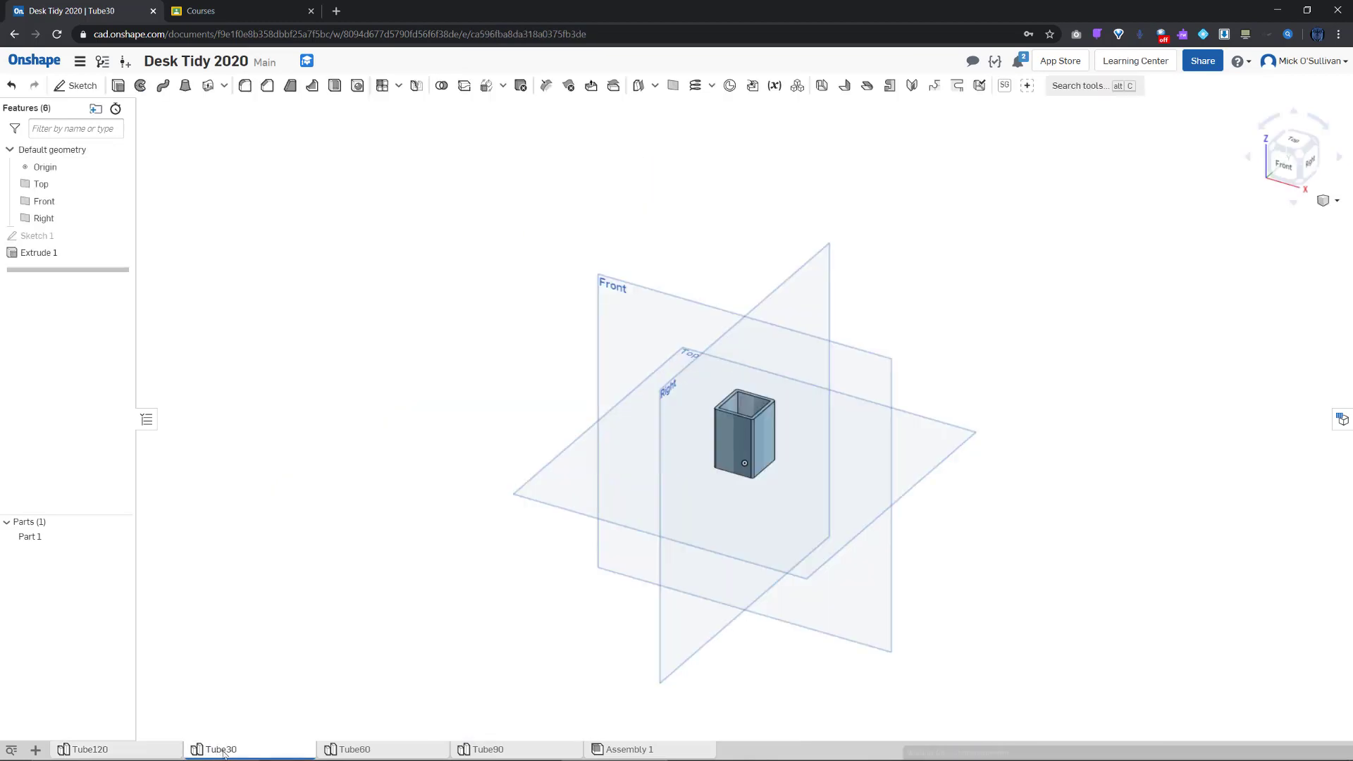
{"action": "left_click", "coordinate": [350, 751]}
{"action": "left_click", "coordinate": [469, 749]}
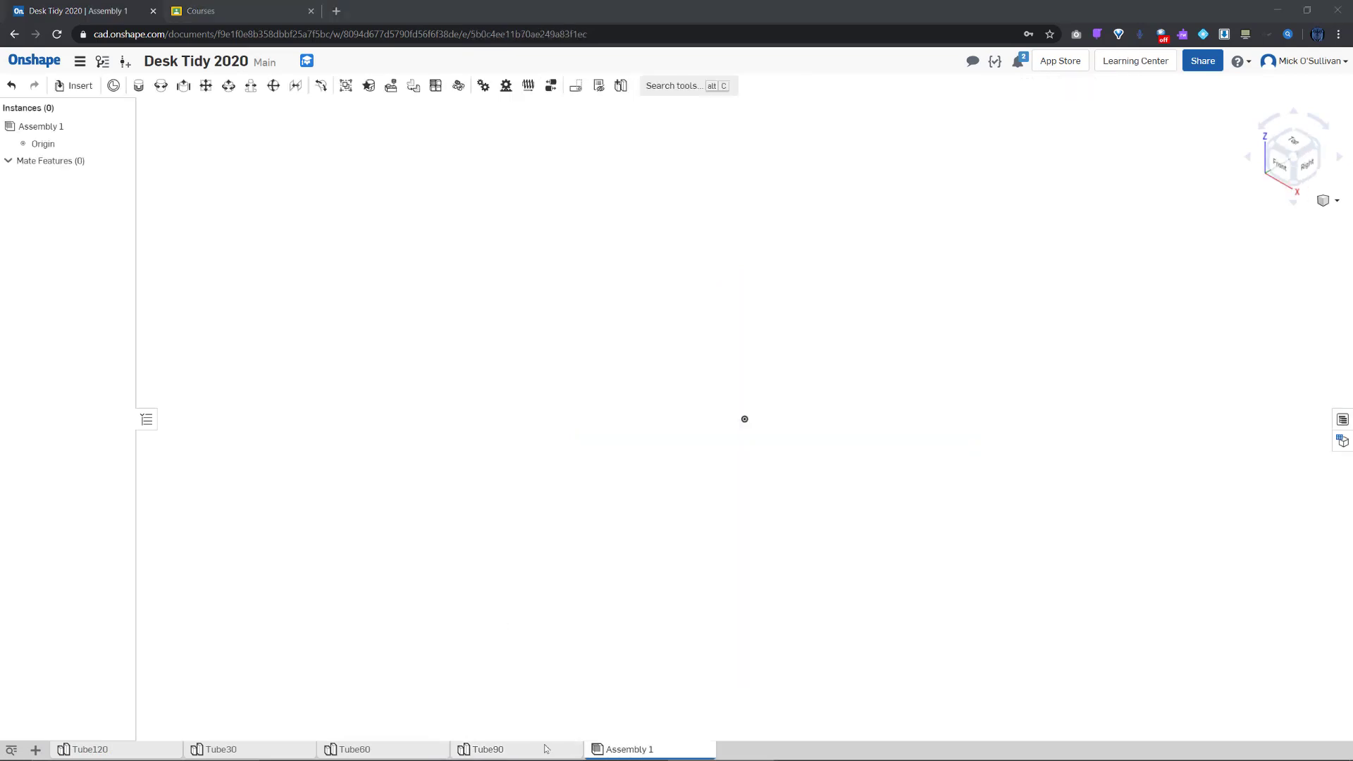
{"action": "left_click", "coordinate": [549, 749]}
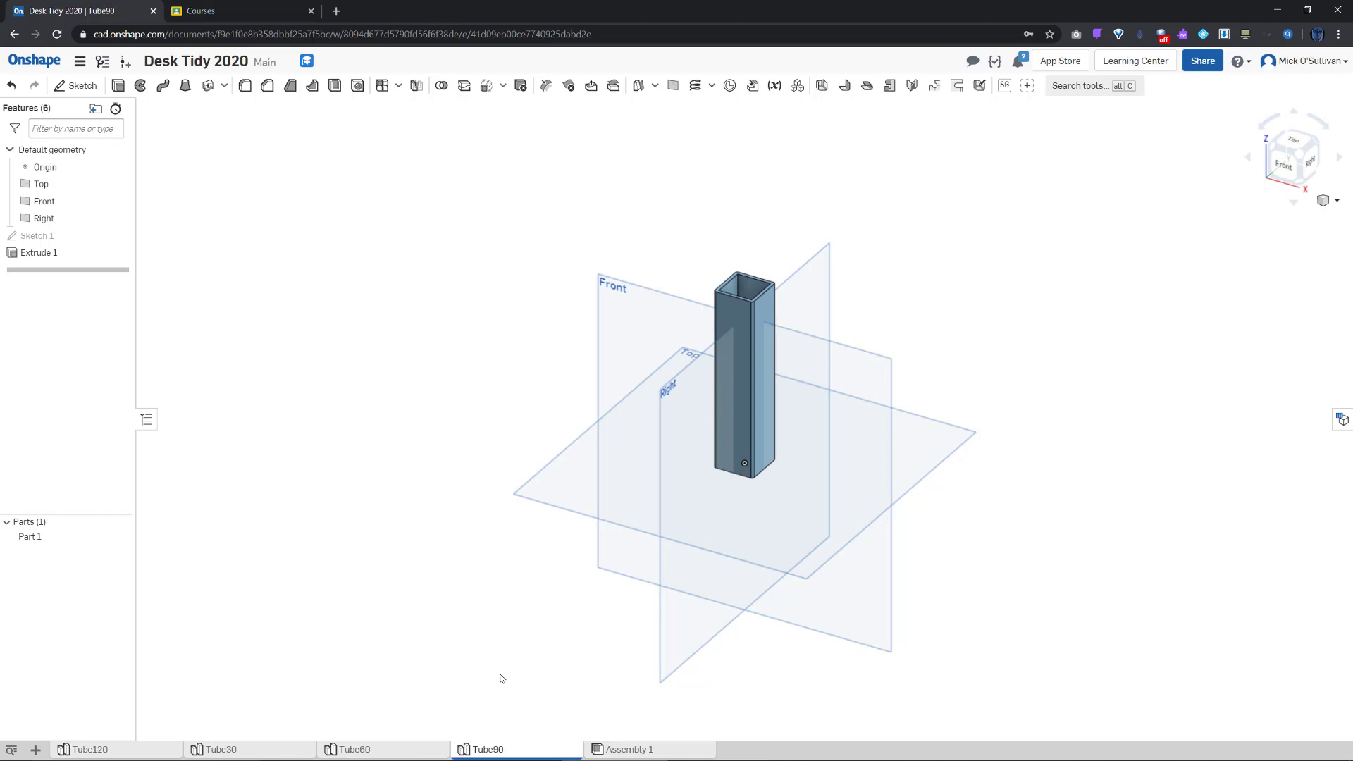
Insert Tube120 at the origin of Assembly 1 and fix it in place
{"action": "left_click", "coordinate": [620, 751]}
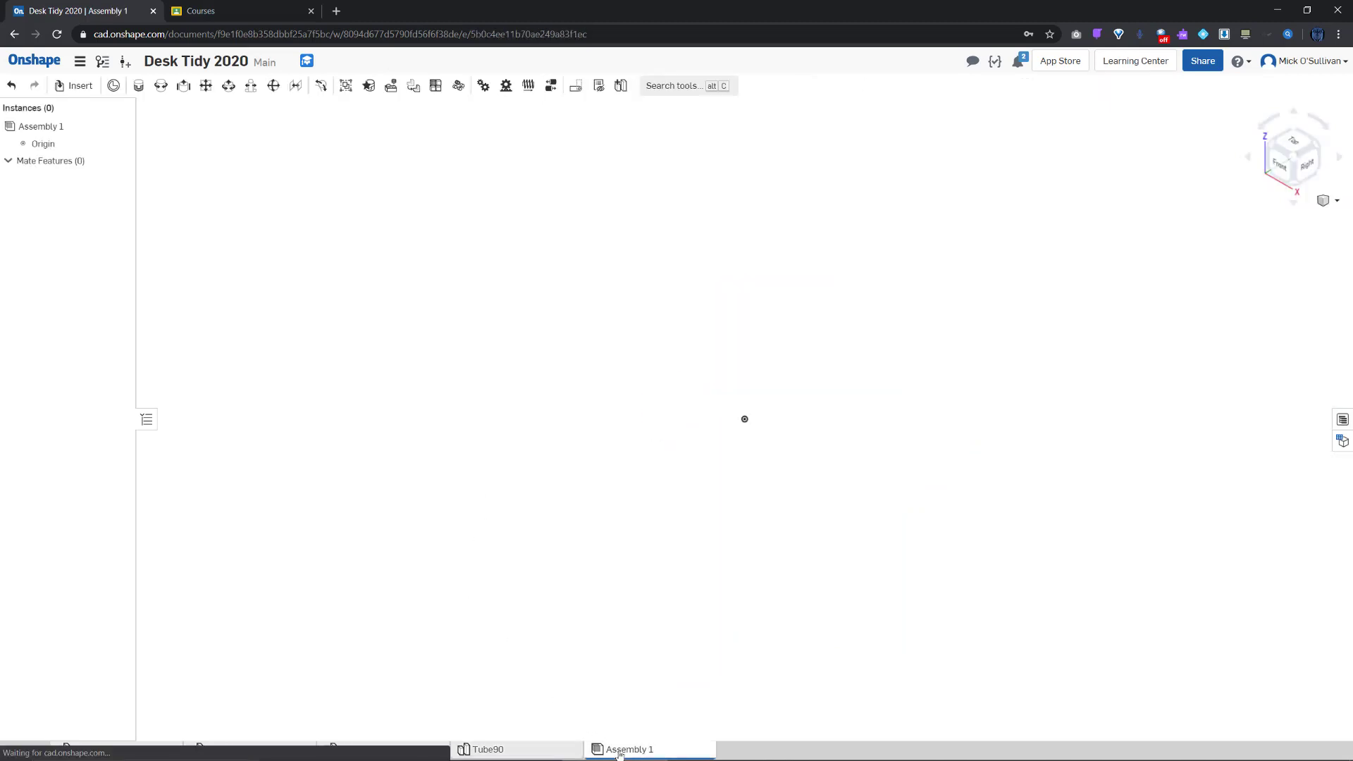
{"action": "left_click", "coordinate": [69, 87]}
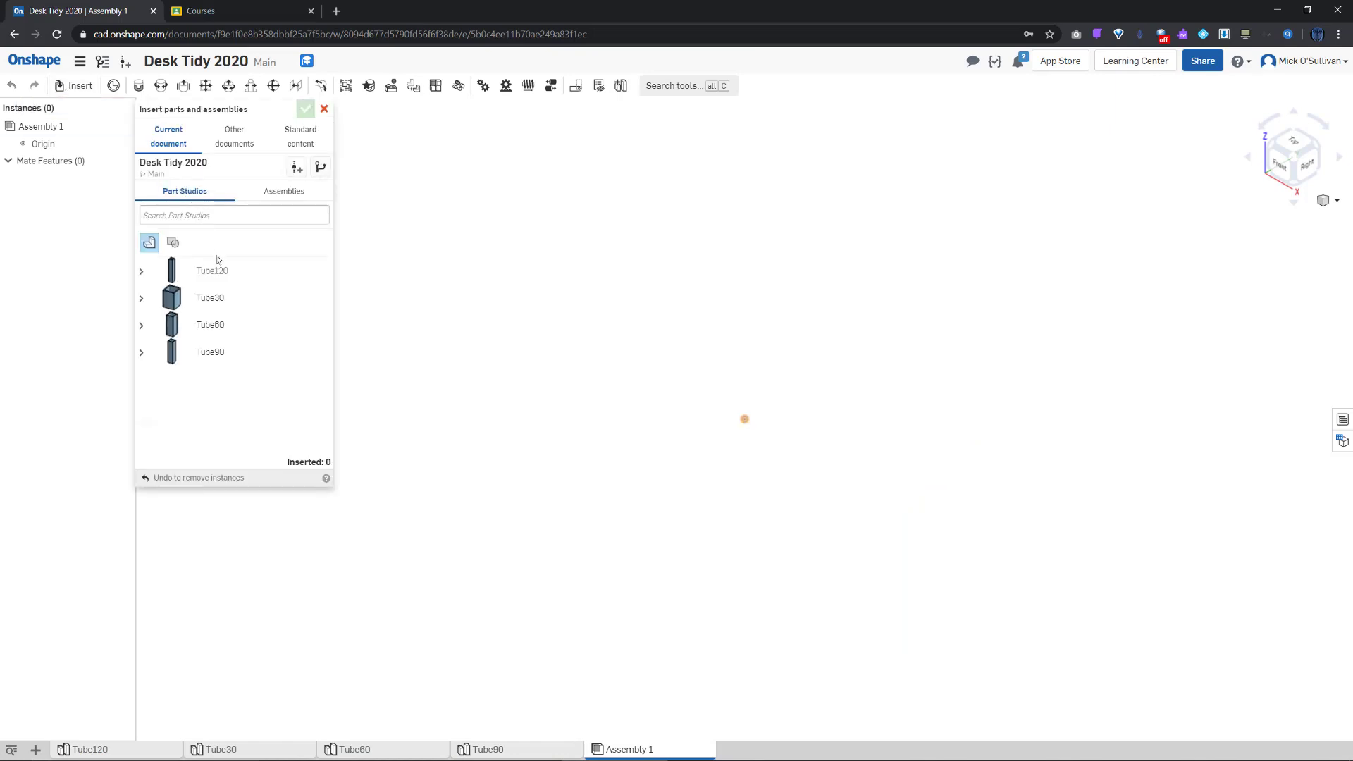
{"action": "left_click", "coordinate": [215, 275]}
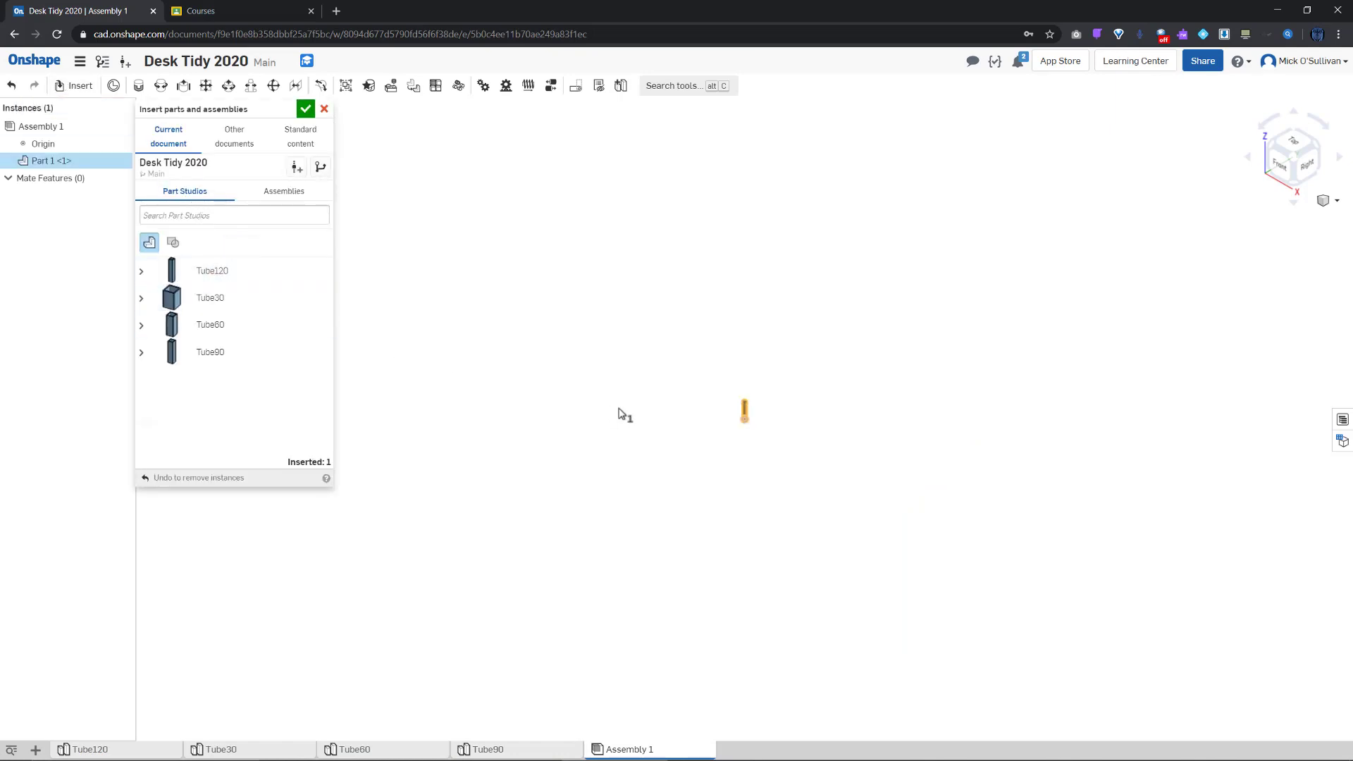
{"action": "scroll", "coordinate": [746, 416], "scroll_direction": "up", "scroll_amount": 10}
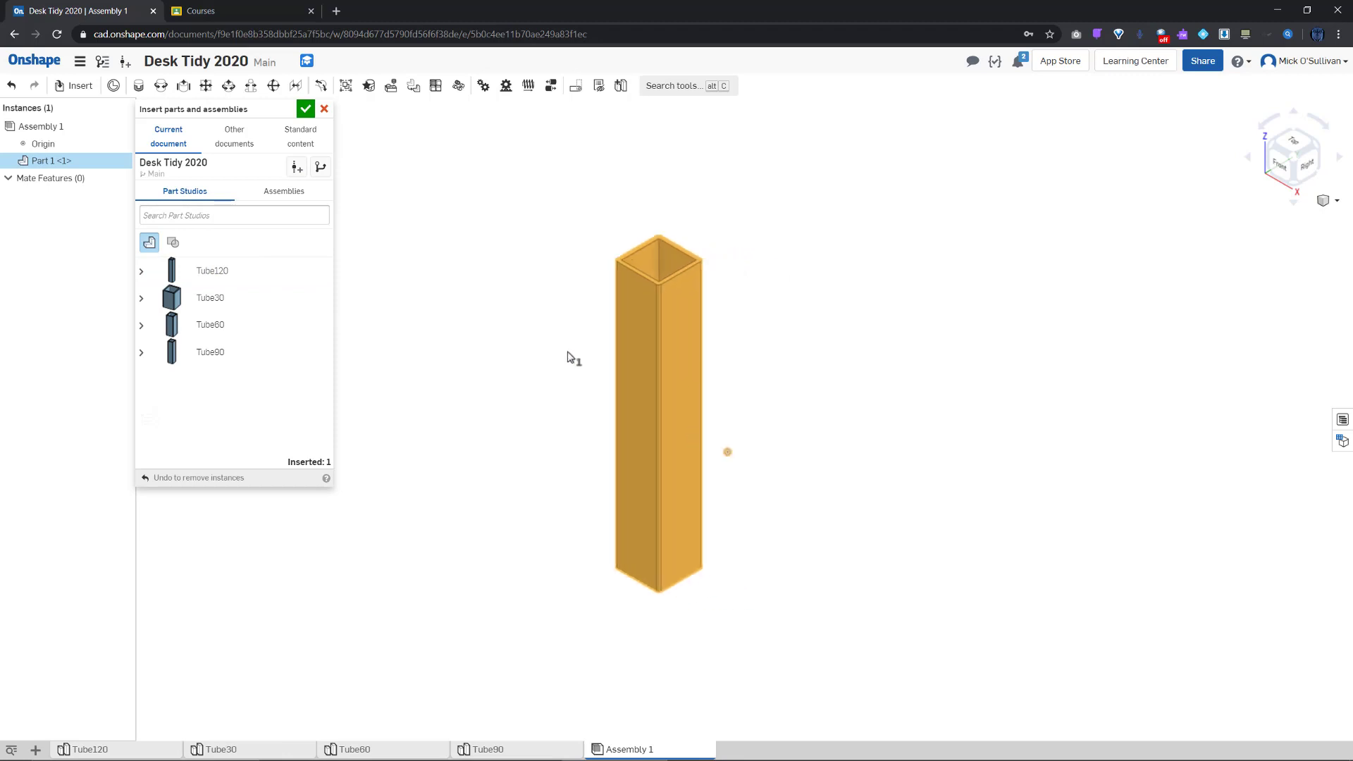
{"action": "right_click", "coordinate": [566, 385]}
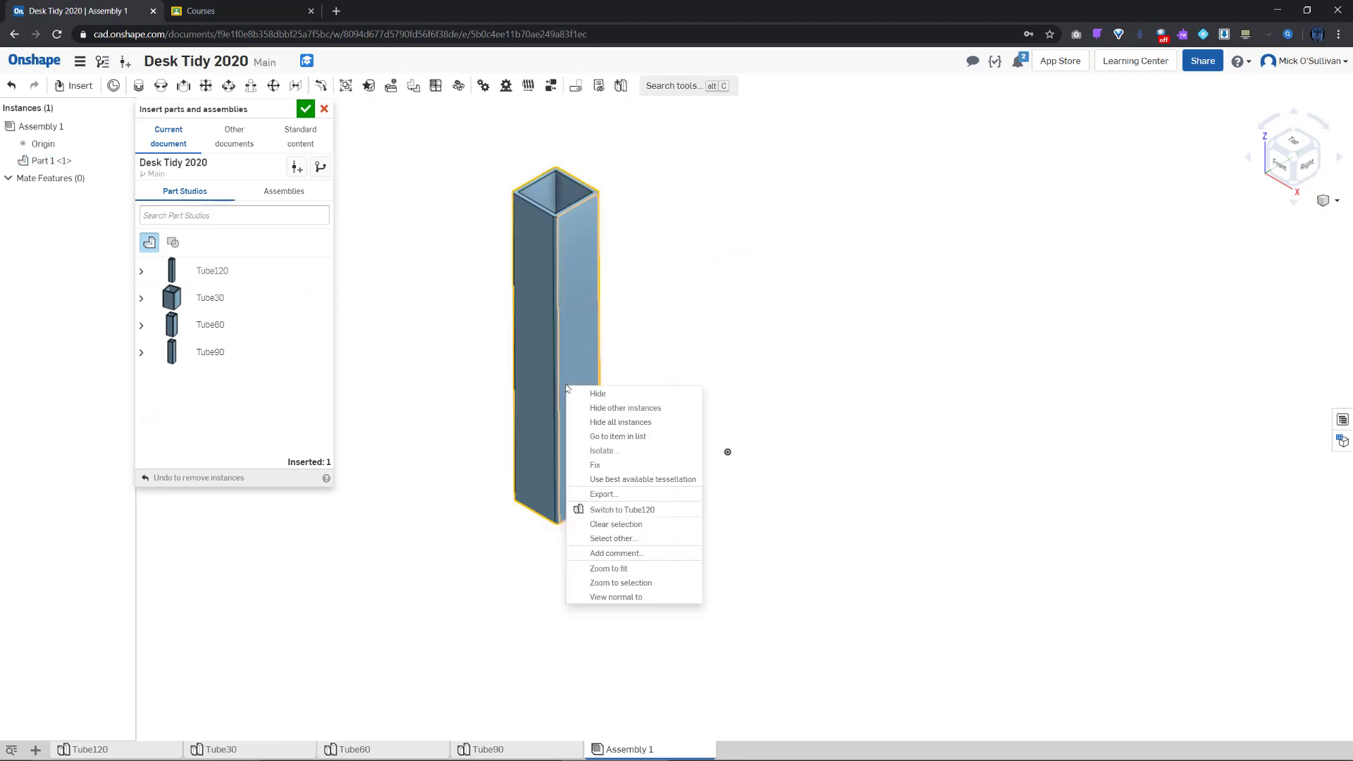
{"action": "left_click", "coordinate": [605, 465]}
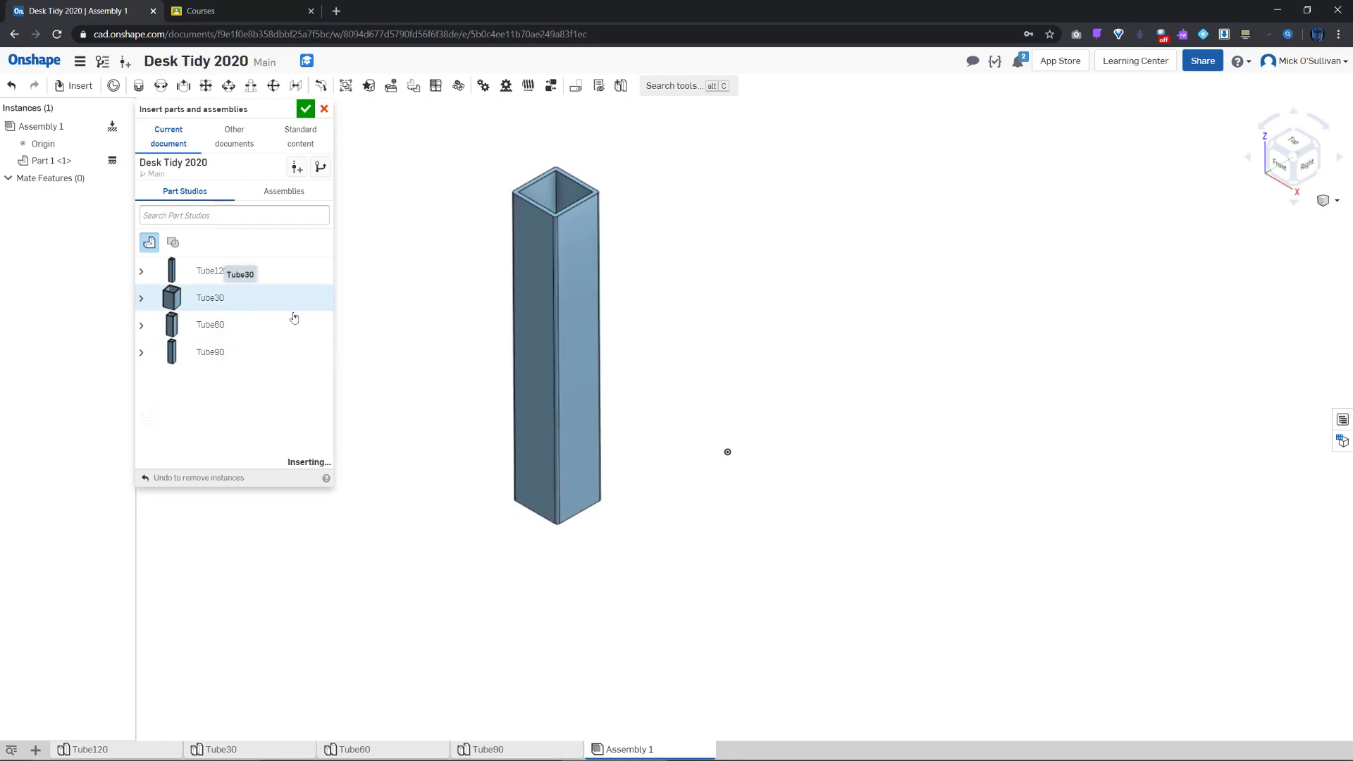
Insert Tube30, Tube60 and Tube90 side by side to the right of Tube120
{"action": "left_click", "coordinate": [678, 434]}
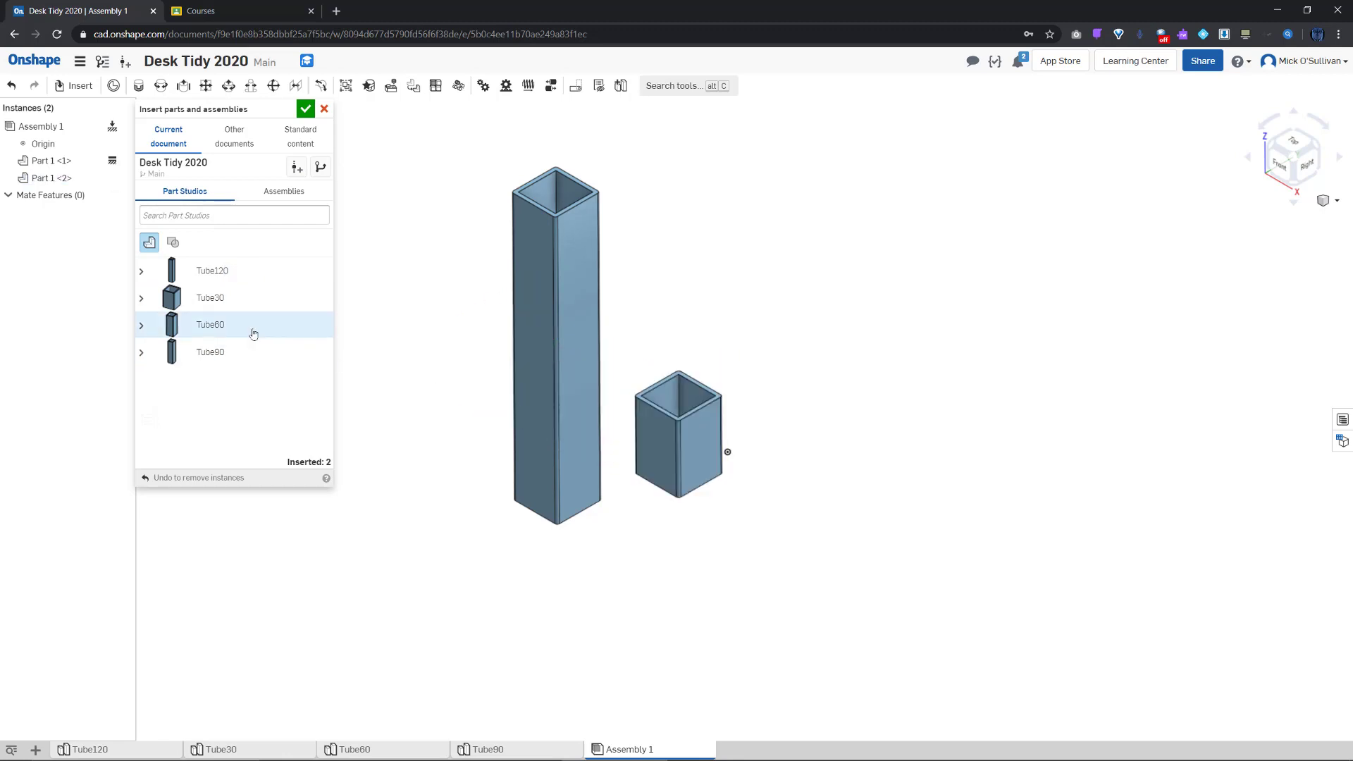
{"action": "left_click", "coordinate": [254, 334]}
{"action": "left_click", "coordinate": [871, 441]}
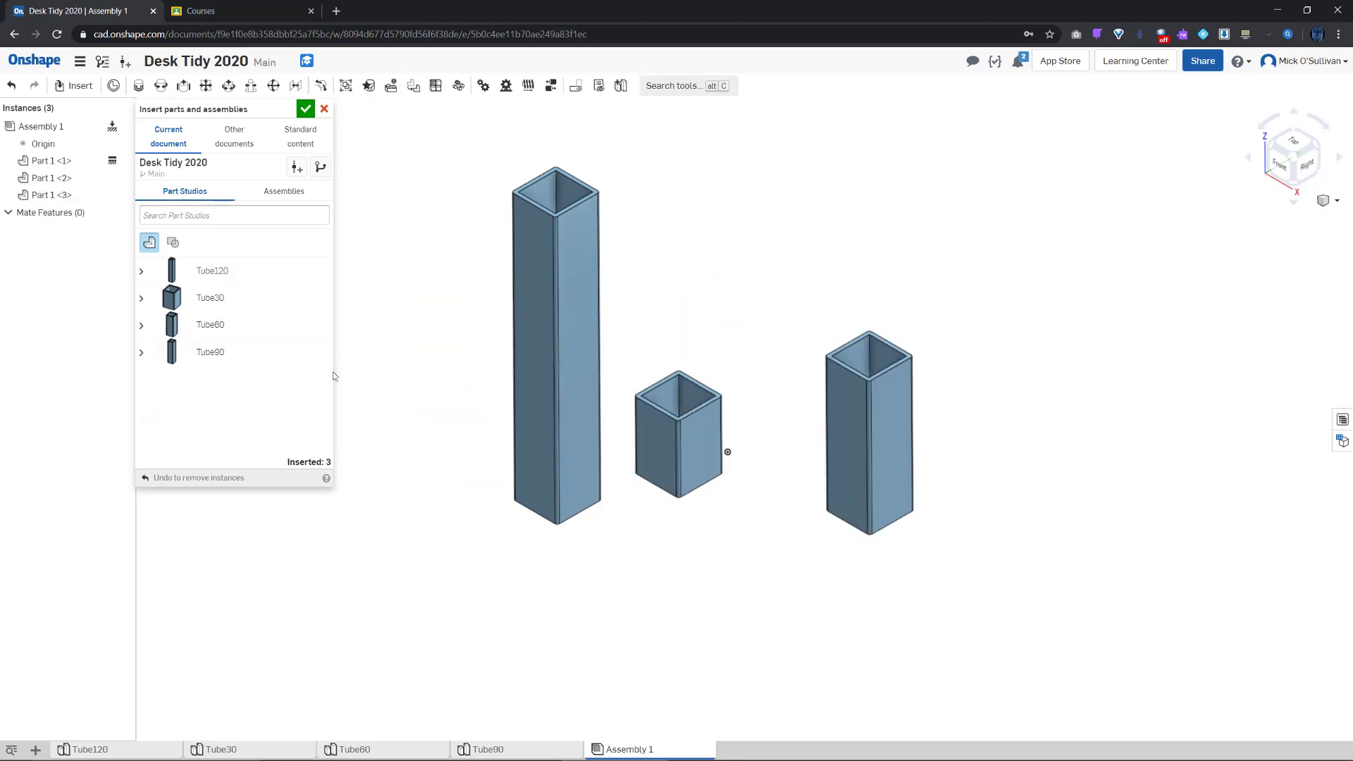
{"action": "left_click", "coordinate": [317, 365]}
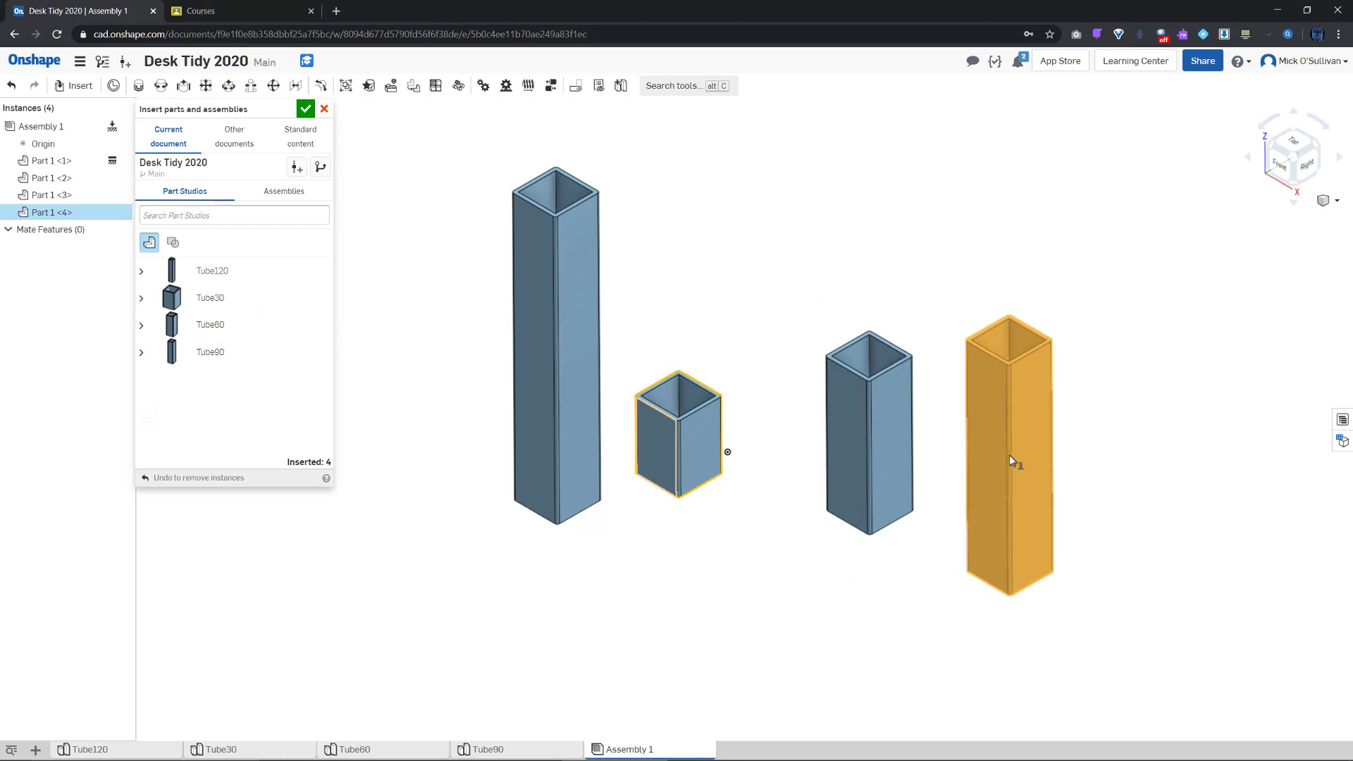
{"action": "left_click", "coordinate": [1011, 461]}
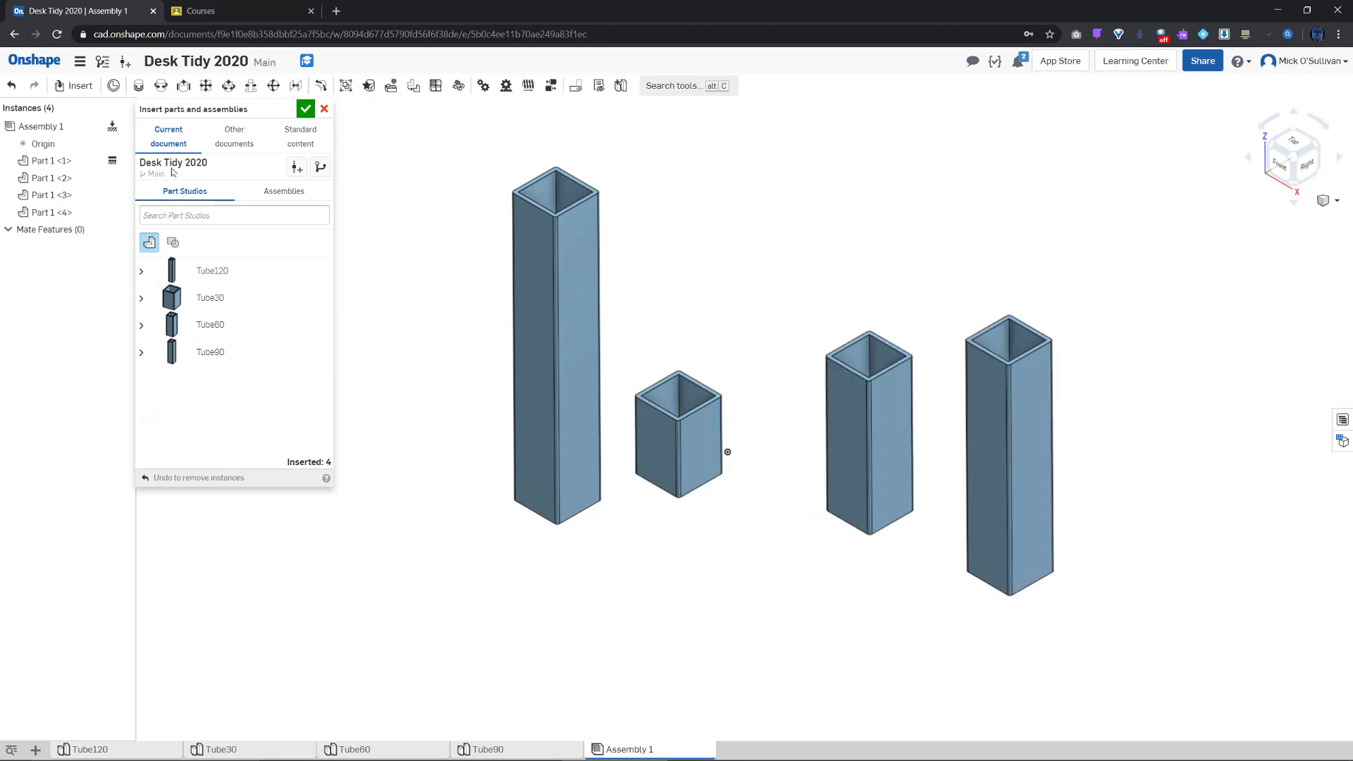
{"action": "left_click", "coordinate": [305, 110]}
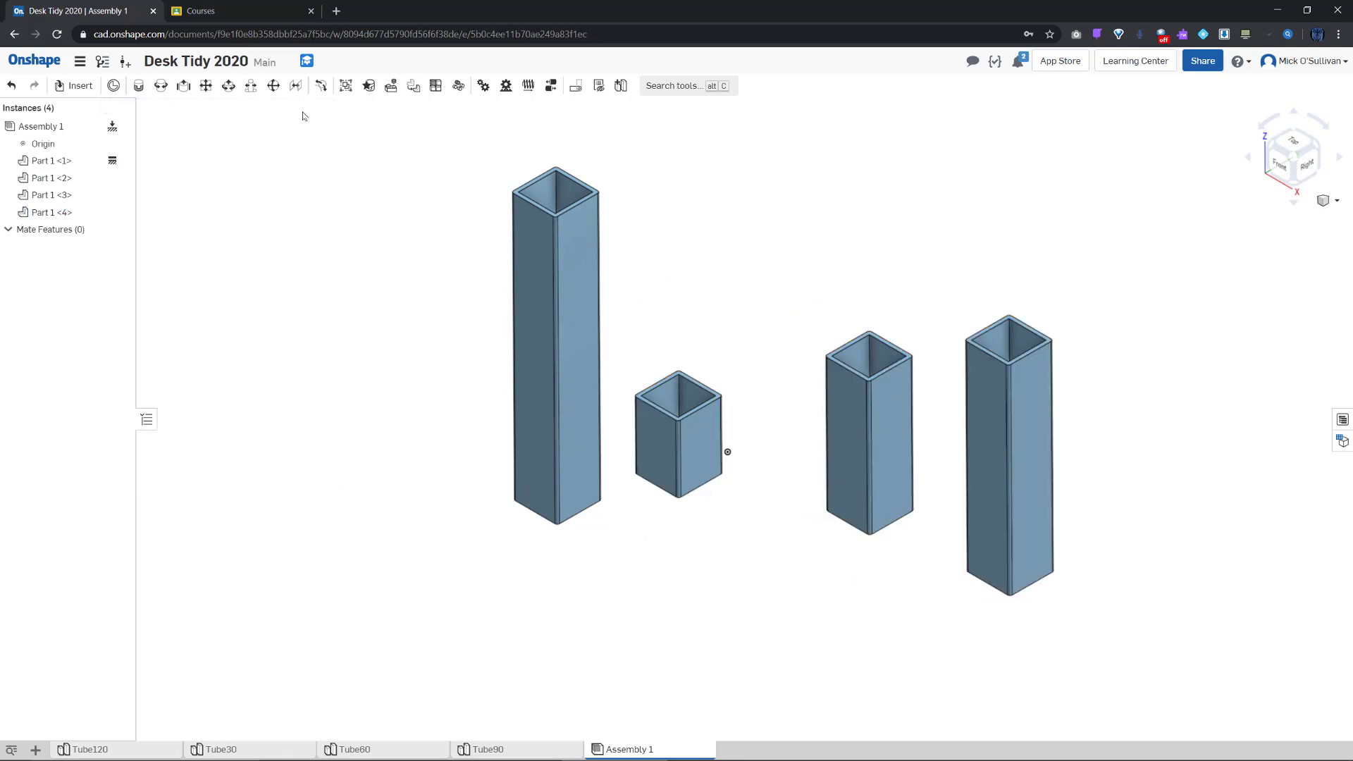
Fasten the tall Tube120 to Tube30 with a Fastened mate
{"action": "left_click", "coordinate": [131, 86]}
{"action": "scroll", "coordinate": [587, 505], "scroll_direction": "up", "scroll_amount": 3}
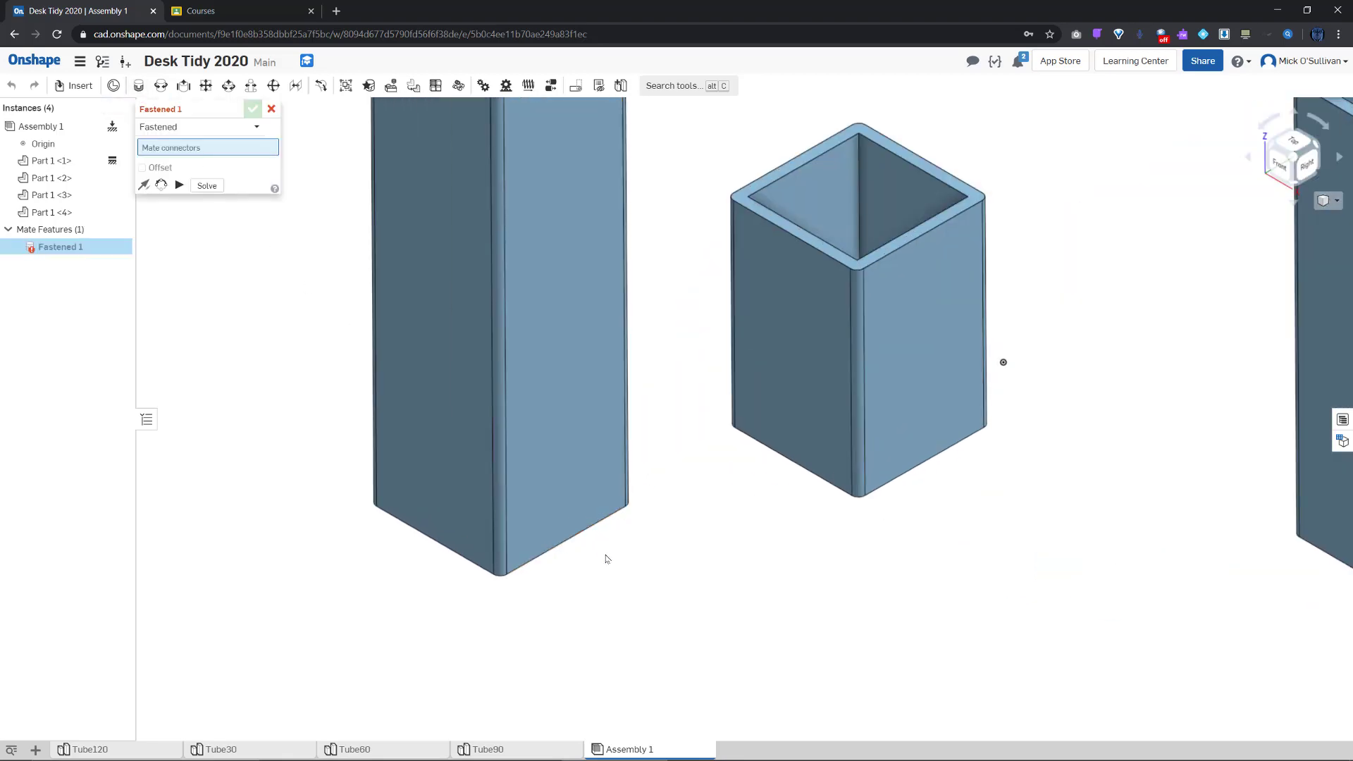
{"action": "right_click_drag", "start_coordinate": [604, 556], "coordinate": [681, 519]}
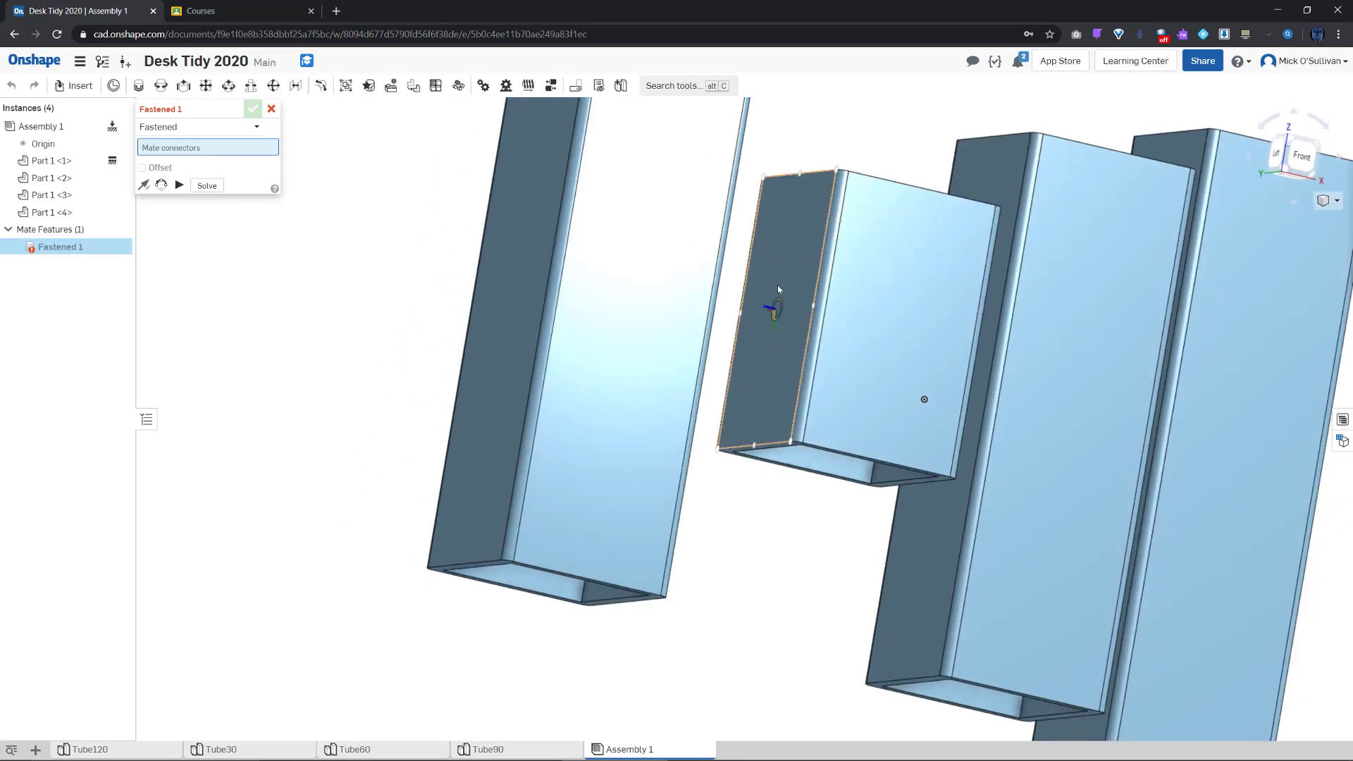
{"action": "right_click_drag", "start_coordinate": [740, 453], "coordinate": [365, 547]}
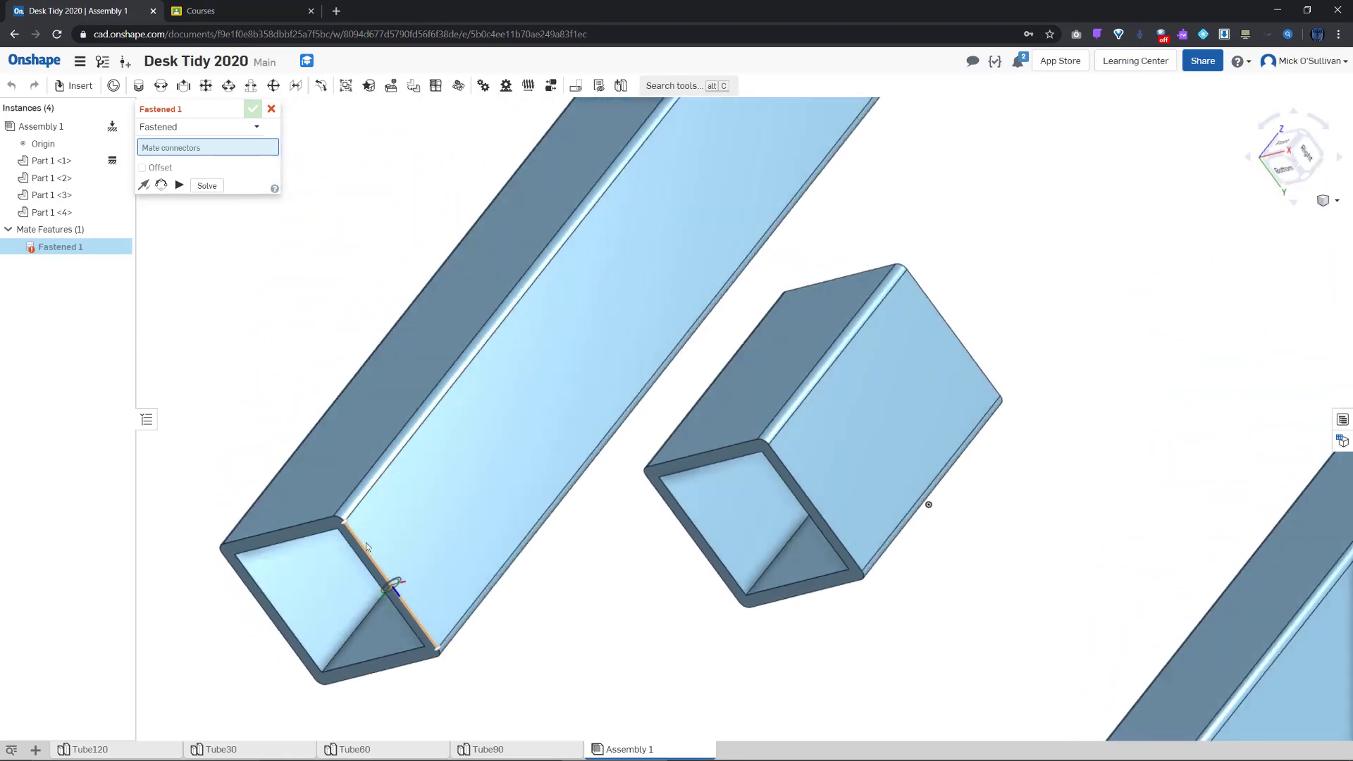
{"action": "left_click", "coordinate": [400, 557]}
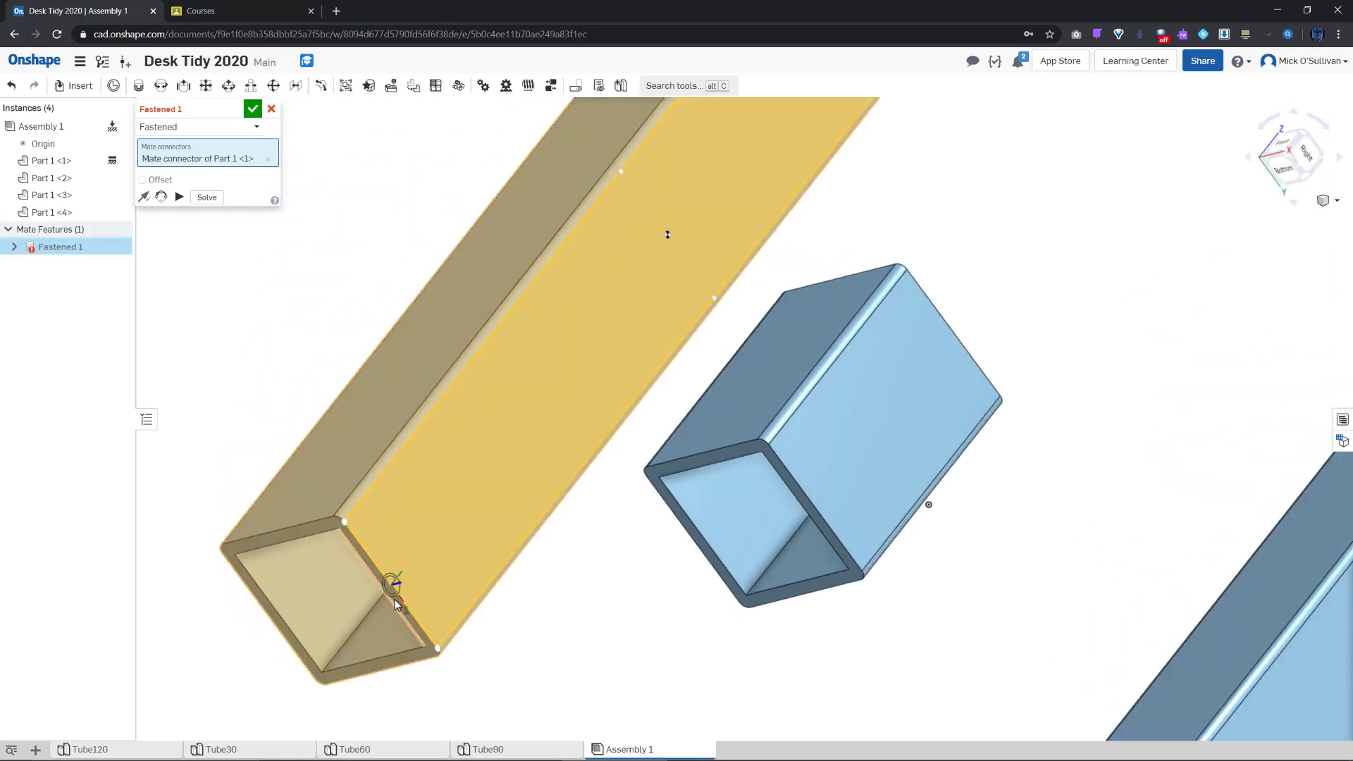
{"action": "right_click_drag", "start_coordinate": [397, 588], "coordinate": [498, 592]}
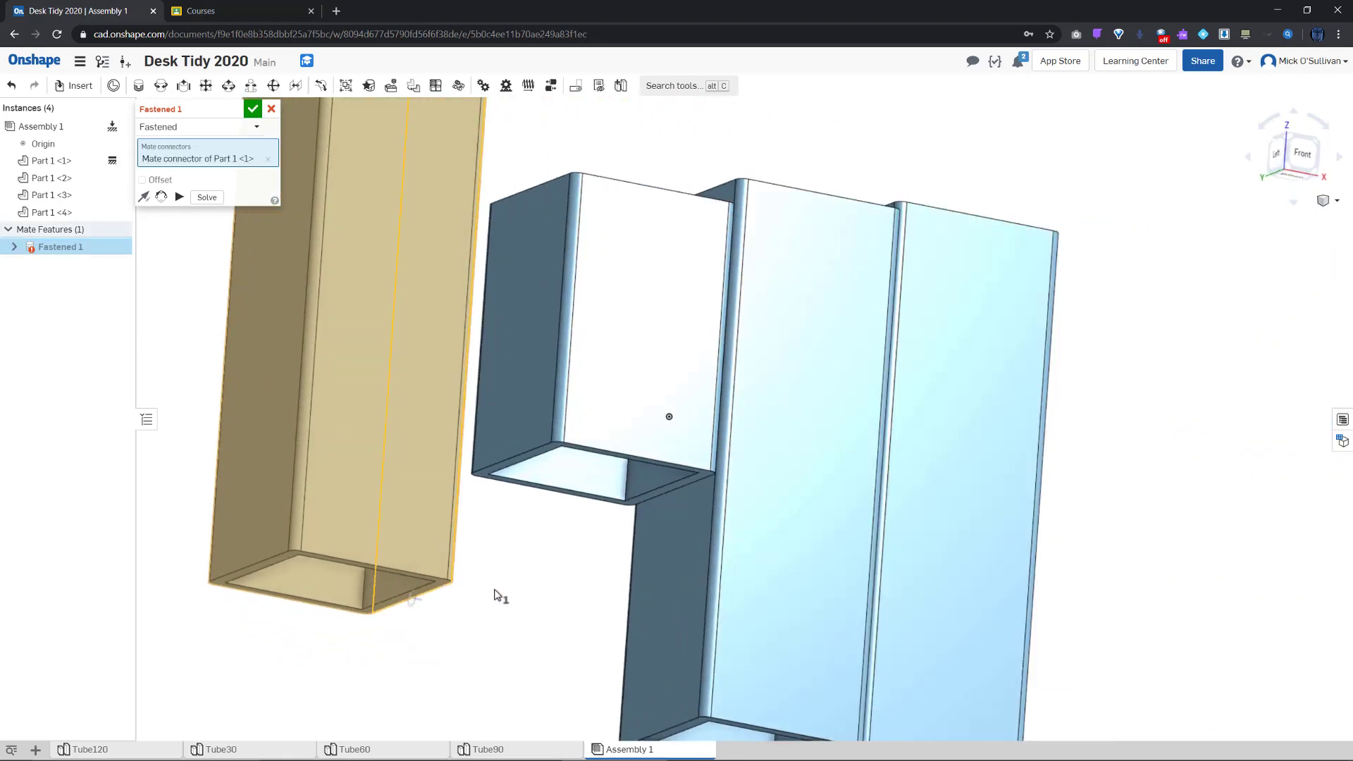
{"action": "left_click", "coordinate": [511, 447]}
{"action": "right_click_drag", "start_coordinate": [593, 533], "coordinate": [538, 527]}
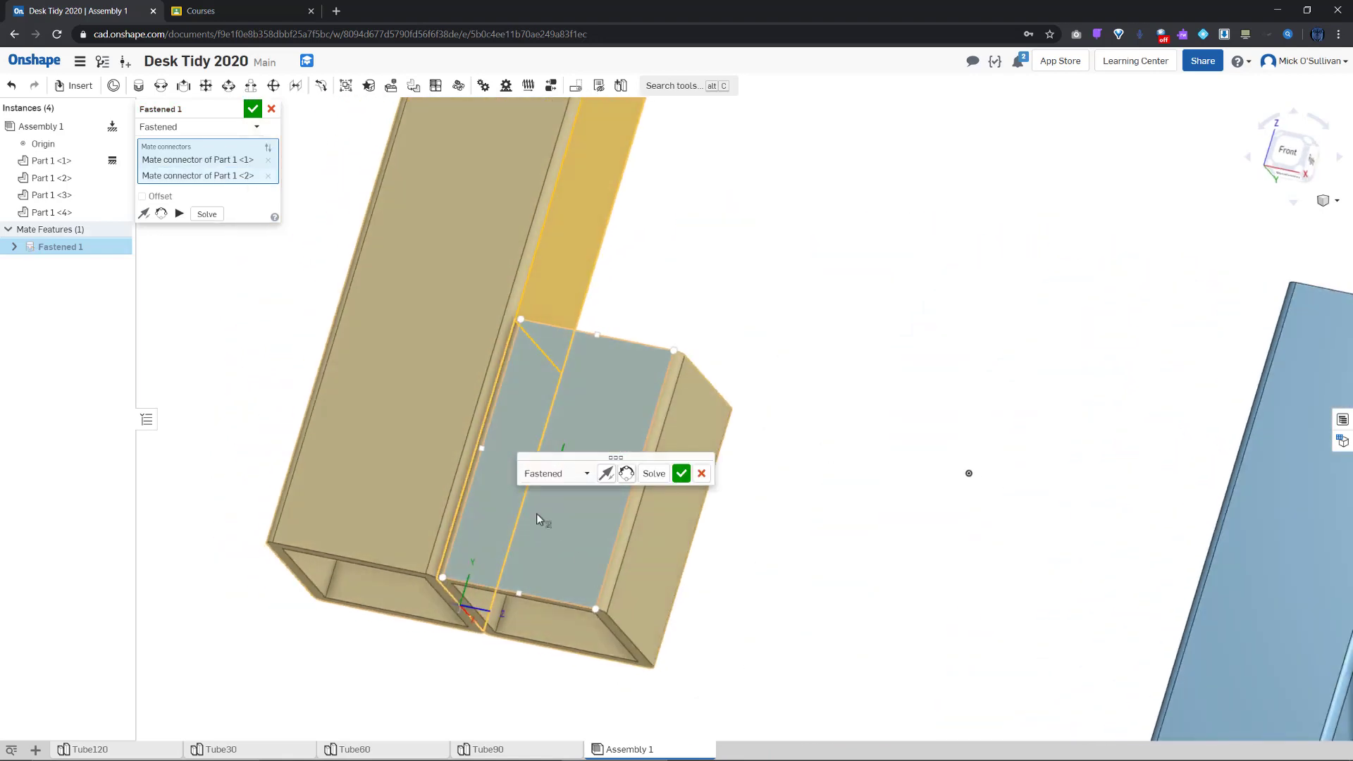
{"action": "left_click", "coordinate": [250, 110]}
Add a second Fastened mate joining the second tube to the third
{"action": "left_click", "coordinate": [139, 87]}
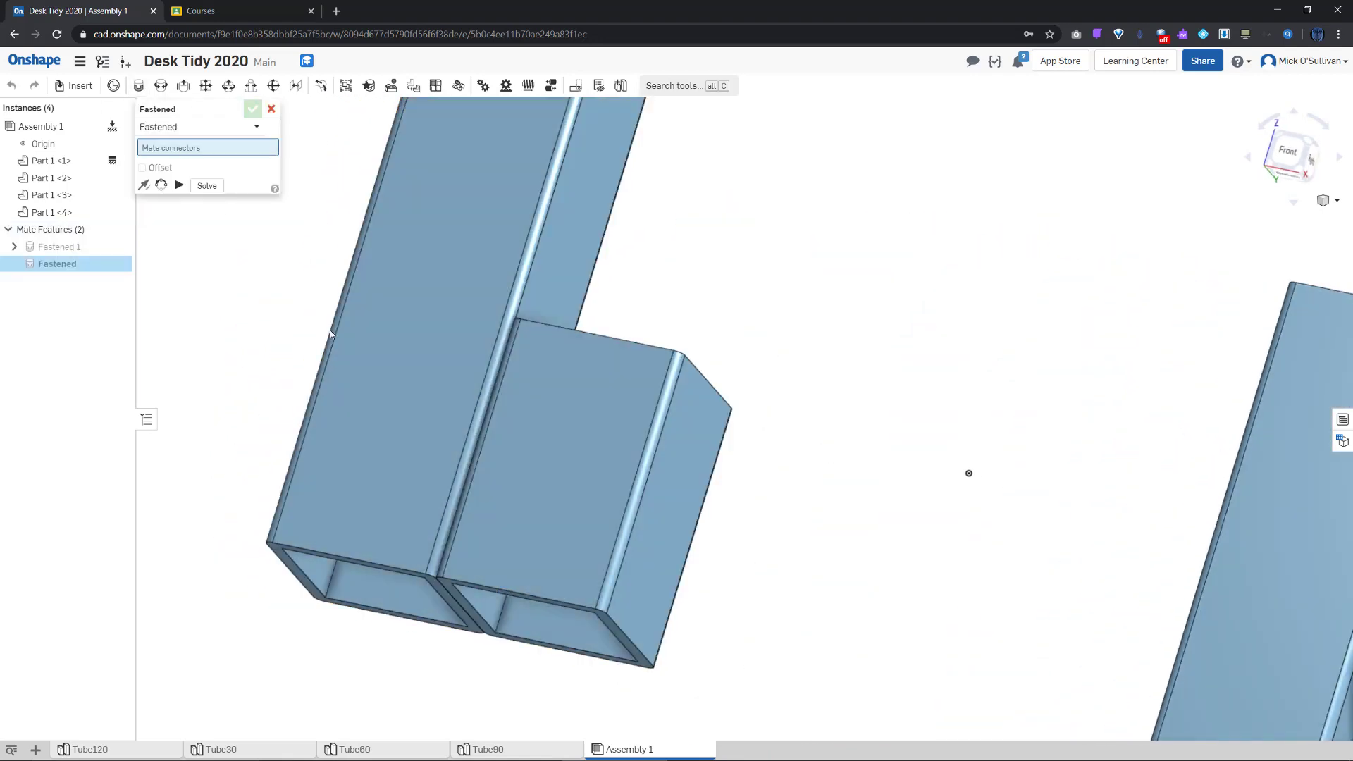
{"action": "left_click", "coordinate": [635, 639]}
{"action": "right_click_drag", "start_coordinate": [638, 640], "coordinate": [805, 684]}
{"action": "scroll", "coordinate": [804, 691], "scroll_direction": "down", "scroll_amount": 5}
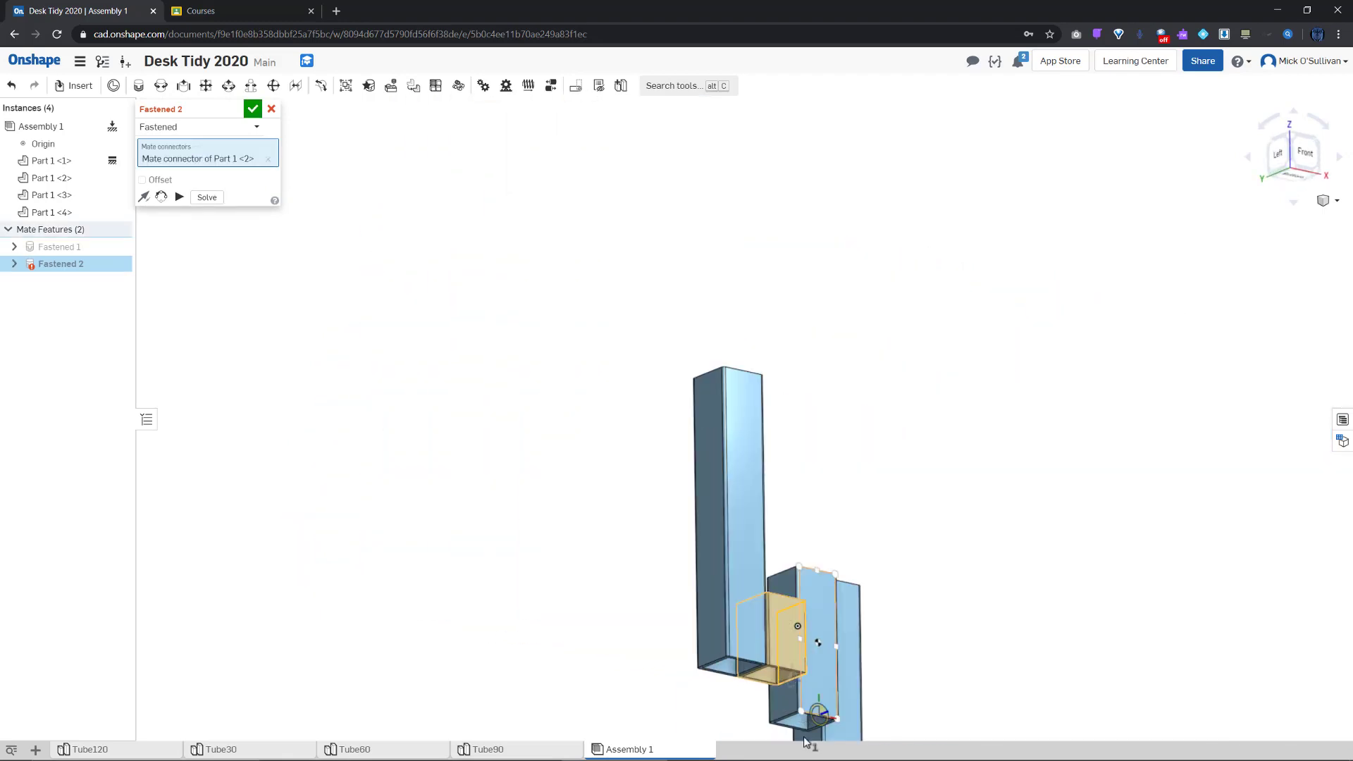
{"action": "scroll", "coordinate": [803, 705], "scroll_direction": "up", "scroll_amount": 8}
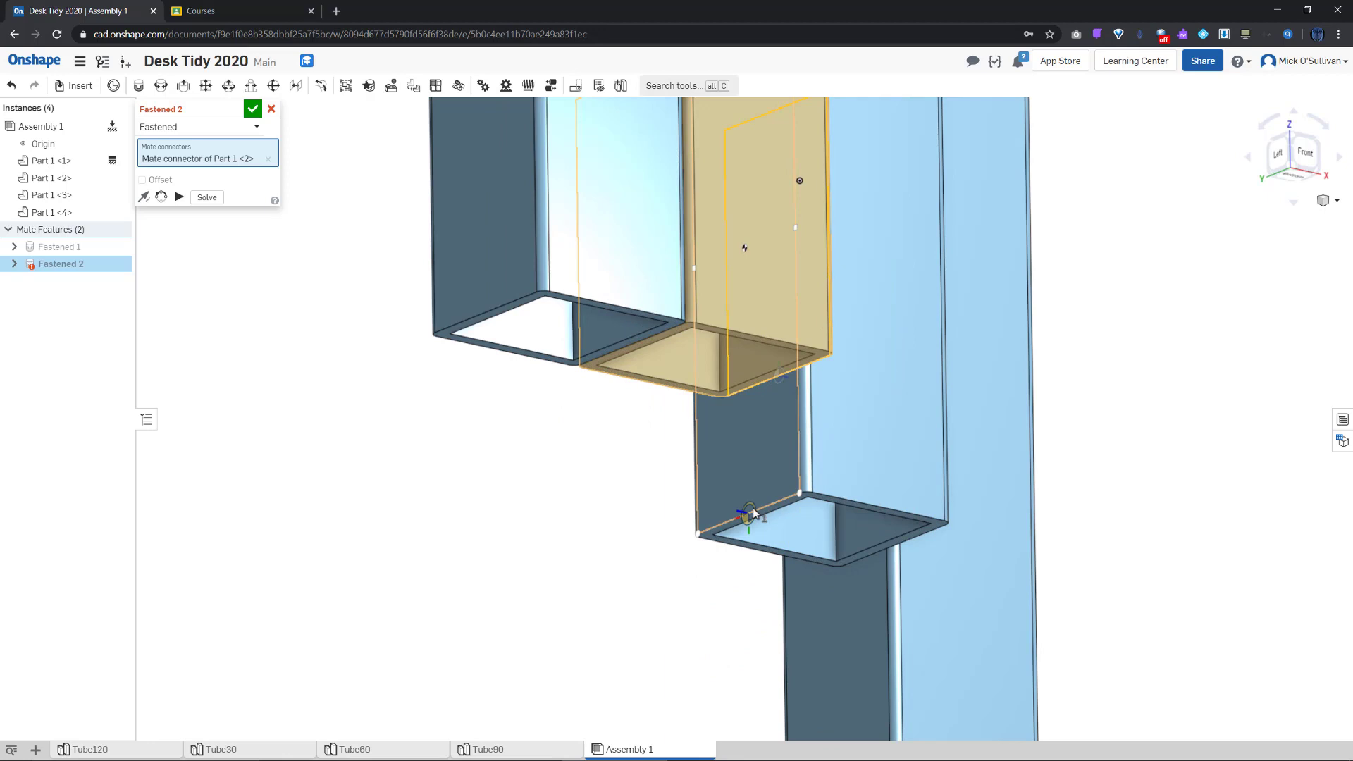
{"action": "left_click", "coordinate": [753, 513]}
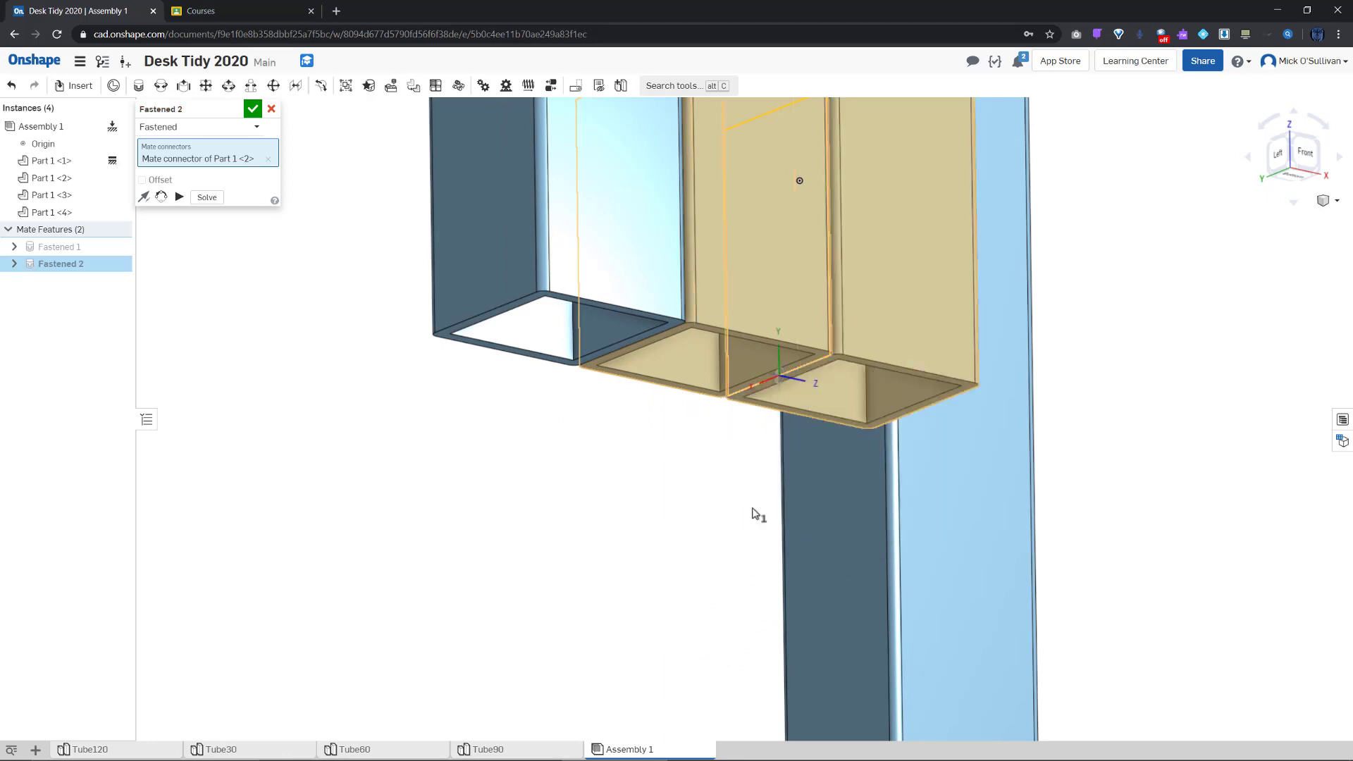
{"action": "left_click", "coordinate": [252, 111]}
Fasten the third tube to the fourth, view isometric, and cancel the extra fourth mate
{"action": "middle_click_drag", "start_coordinate": [654, 455], "coordinate": [616, 455]}
{"action": "right_click_drag", "start_coordinate": [615, 454], "coordinate": [566, 448]}
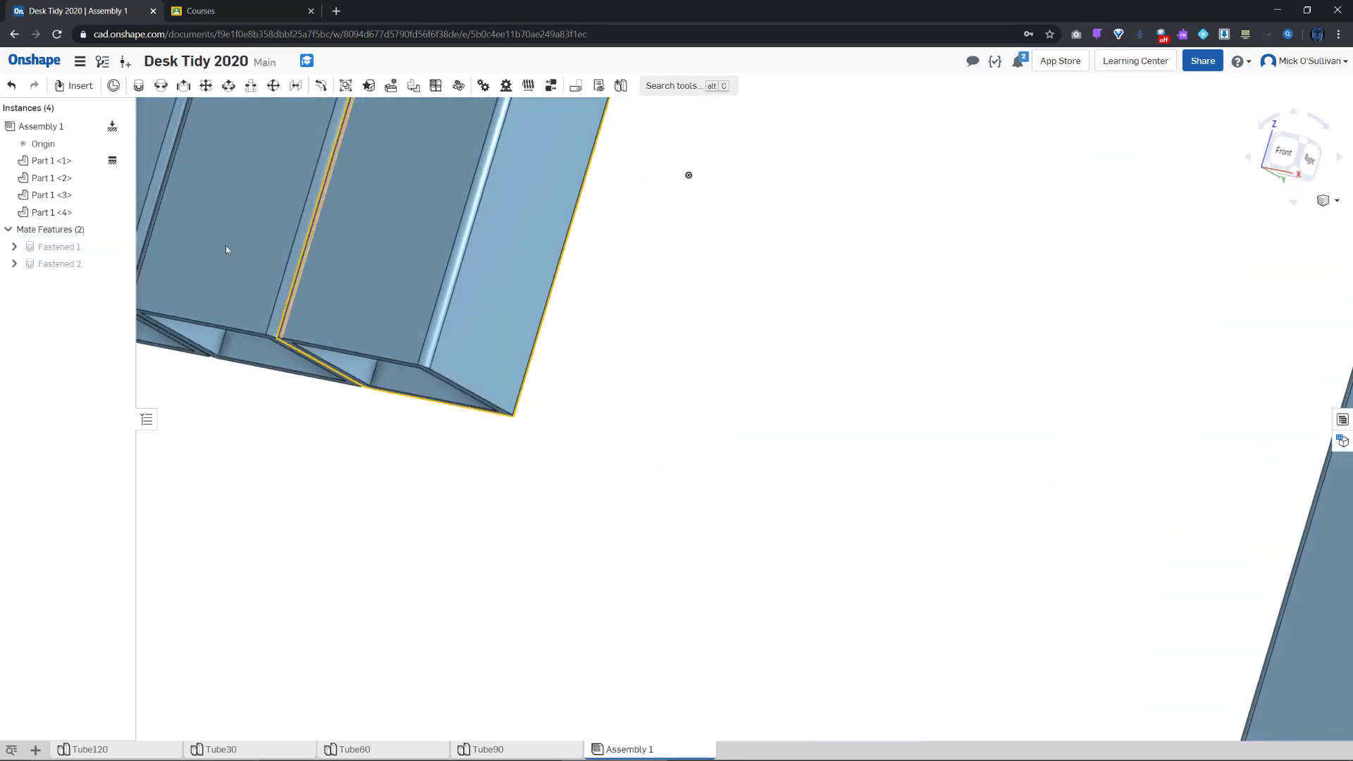
{"action": "left_click", "coordinate": [138, 86]}
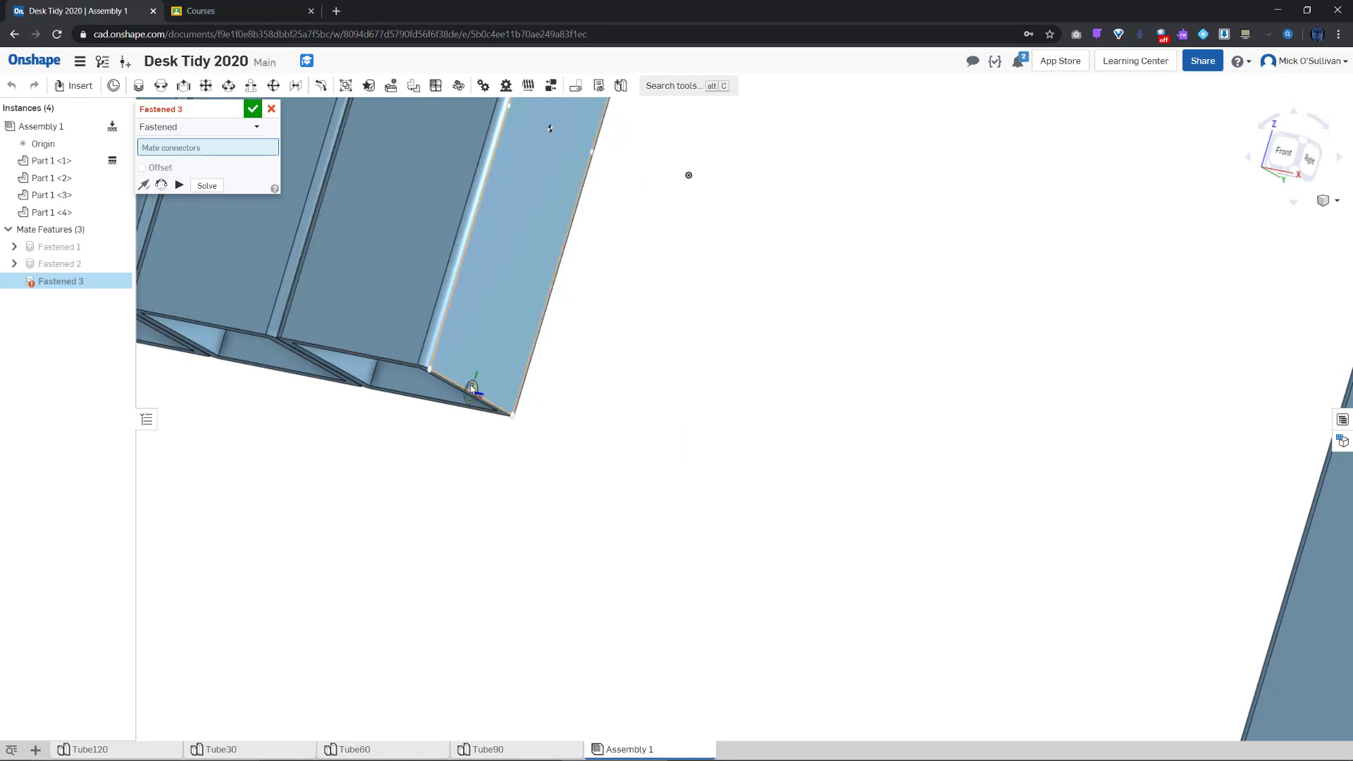
{"action": "left_click", "coordinate": [471, 389]}
{"action": "middle_click_drag", "start_coordinate": [736, 538], "coordinate": [776, 459]}
{"action": "right_click_drag", "start_coordinate": [776, 458], "coordinate": [716, 454]}
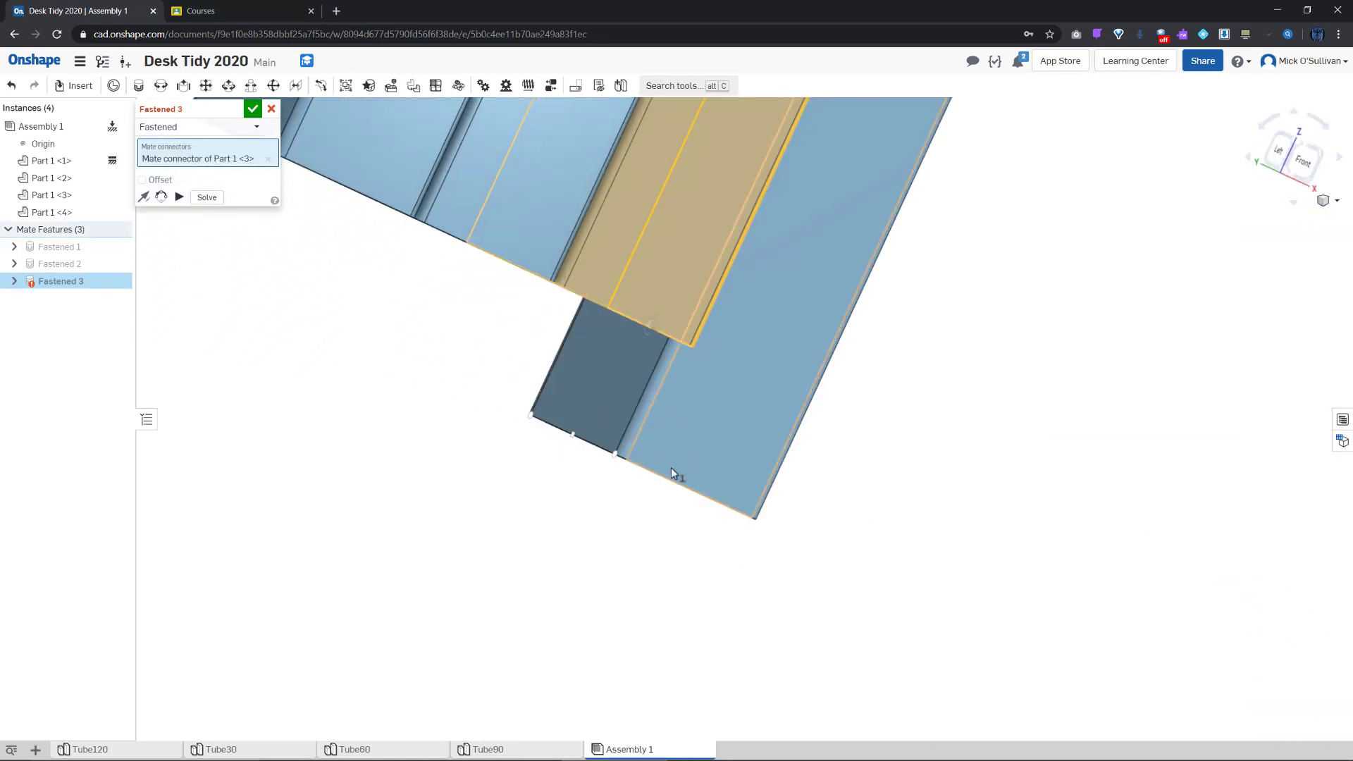
{"action": "left_click", "coordinate": [577, 432]}
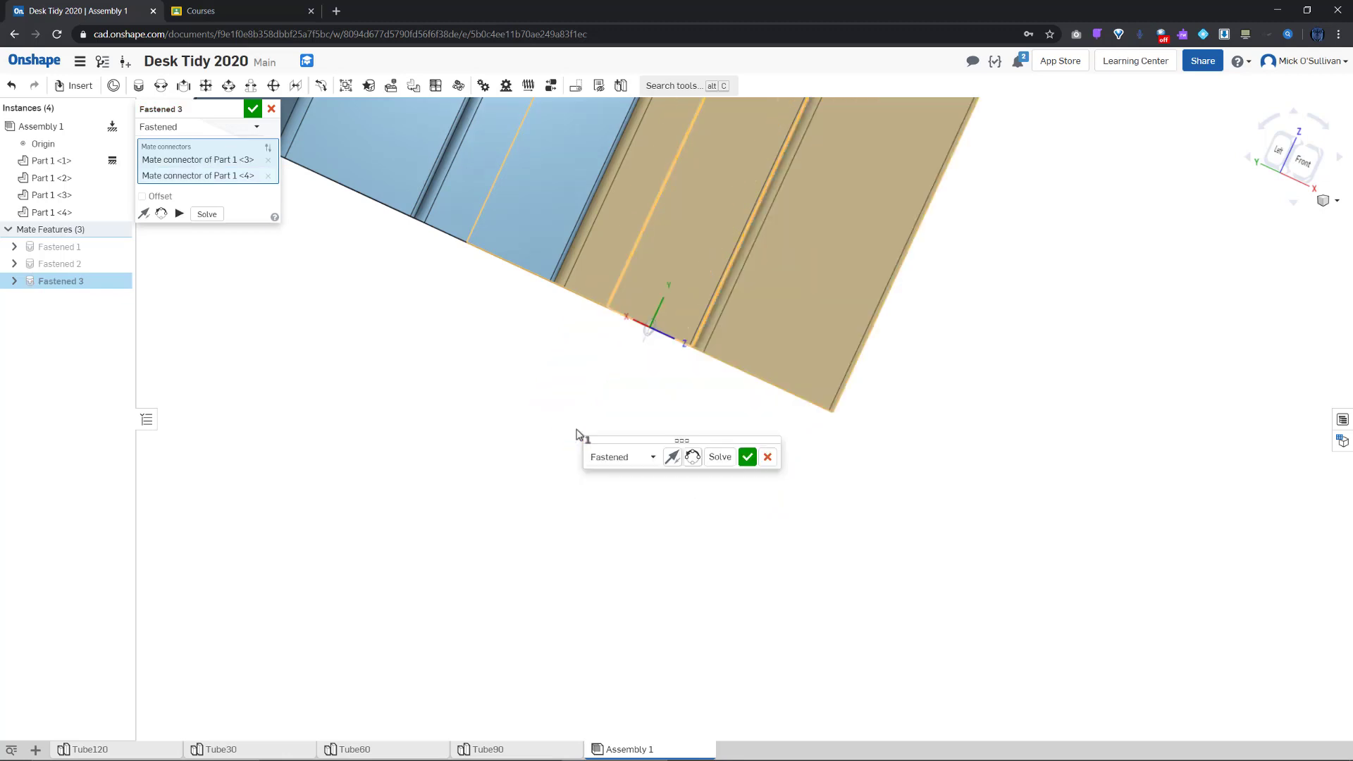
{"action": "left_click", "coordinate": [748, 457]}
{"action": "middle_click_drag", "start_coordinate": [740, 543], "coordinate": [764, 612]}
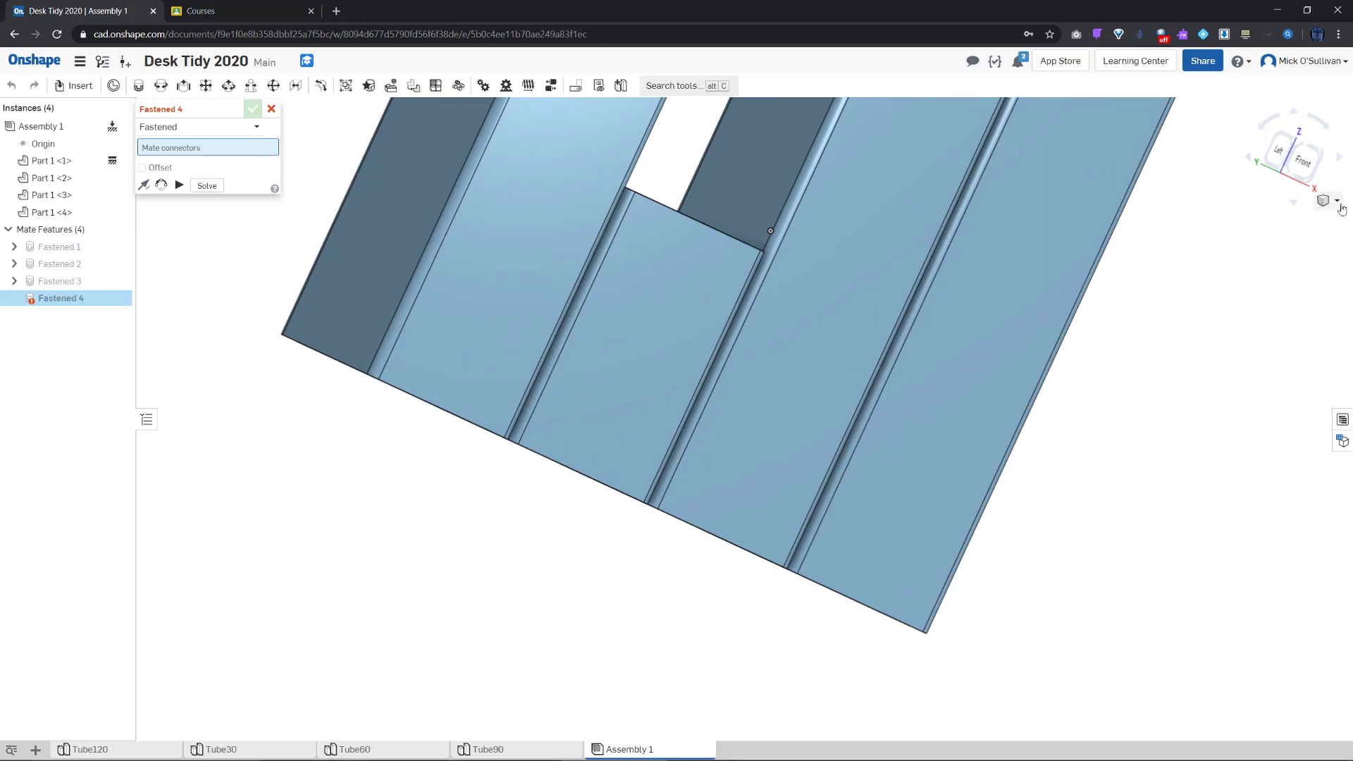
{"action": "left_click", "coordinate": [1330, 201]}
{"action": "left_click", "coordinate": [1304, 226]}
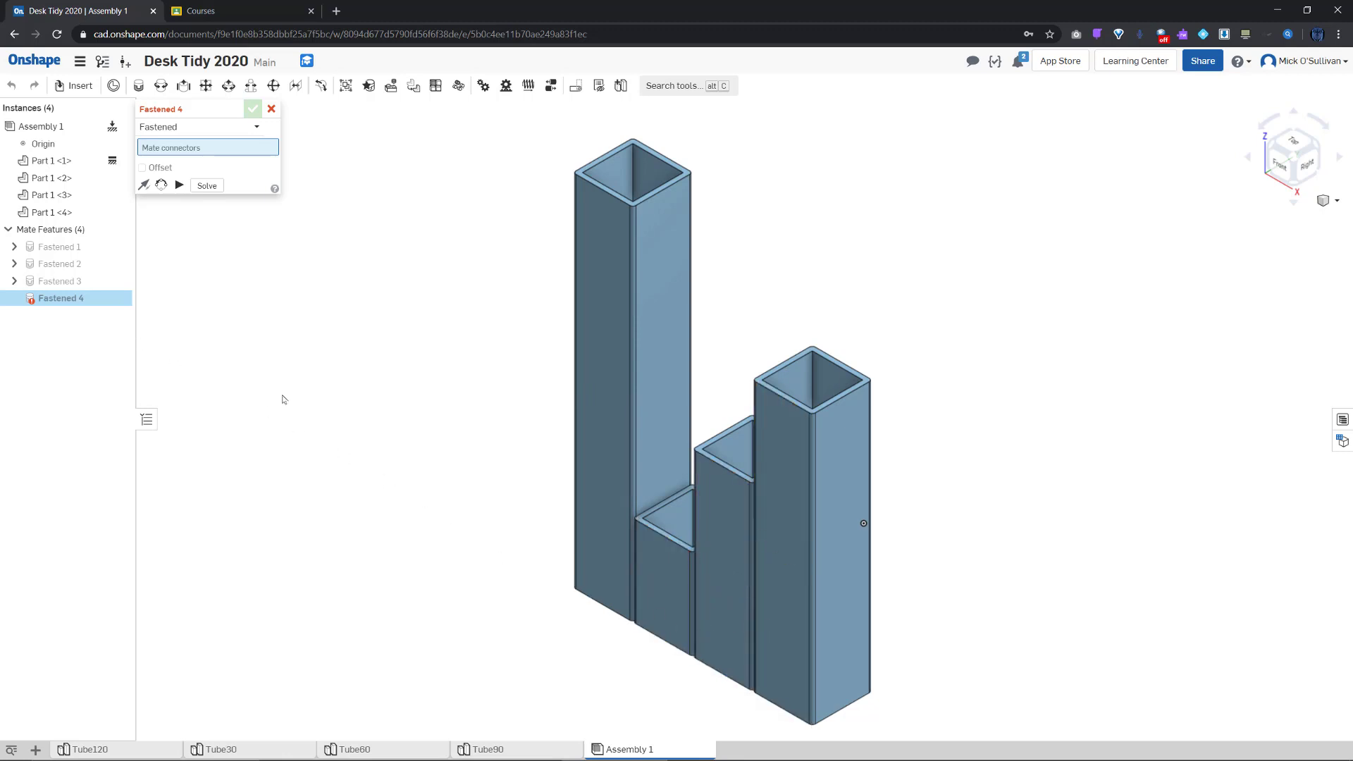
{"action": "left_click", "coordinate": [272, 109]}
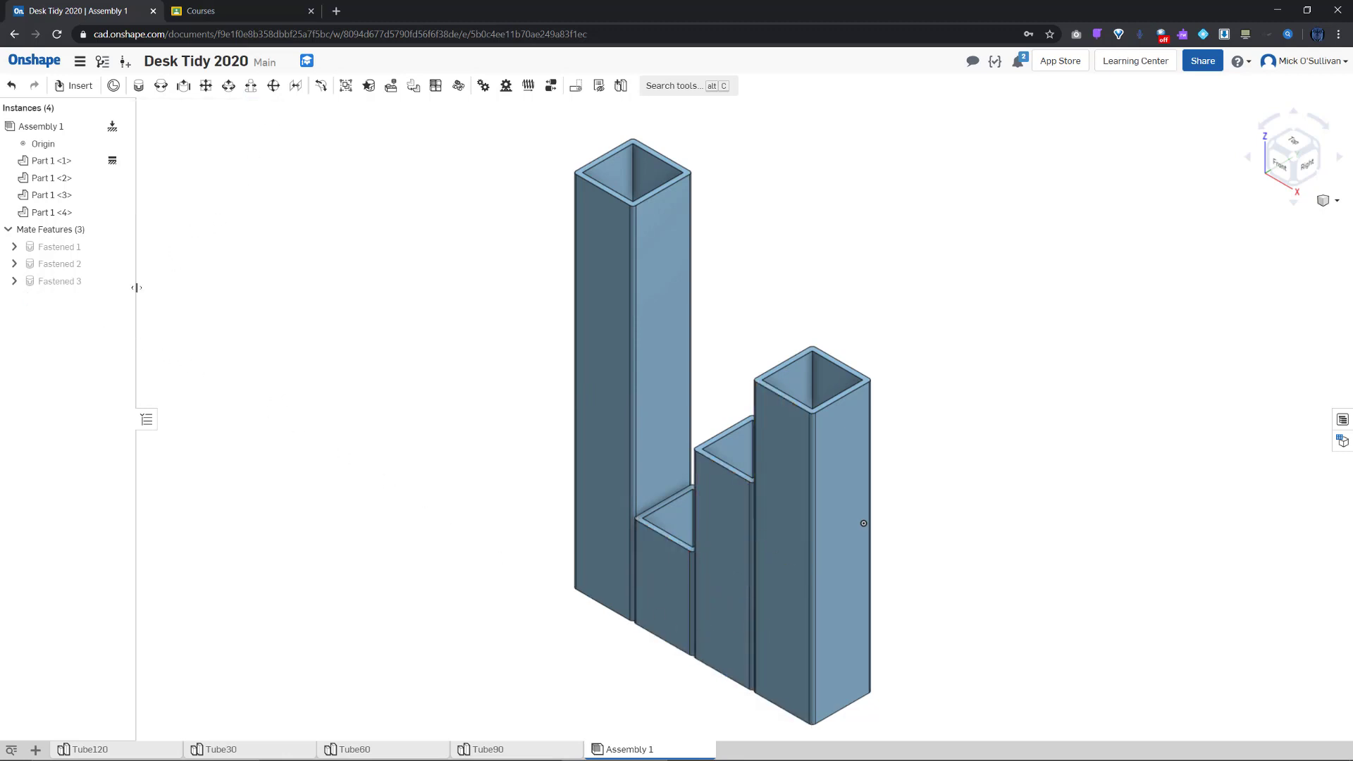
{"action": "left_click", "coordinate": [82, 283]}
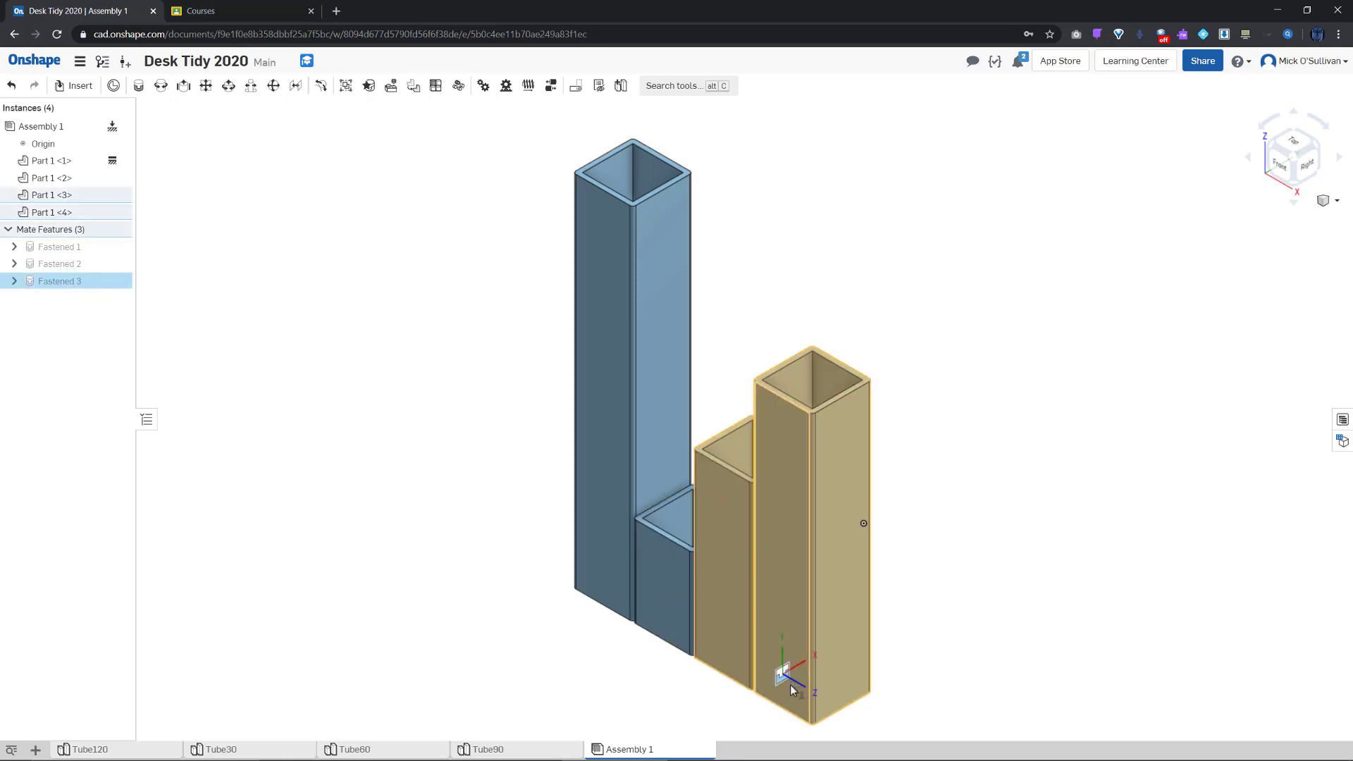
{"action": "right_click_drag", "start_coordinate": [741, 622], "coordinate": [815, 633]}
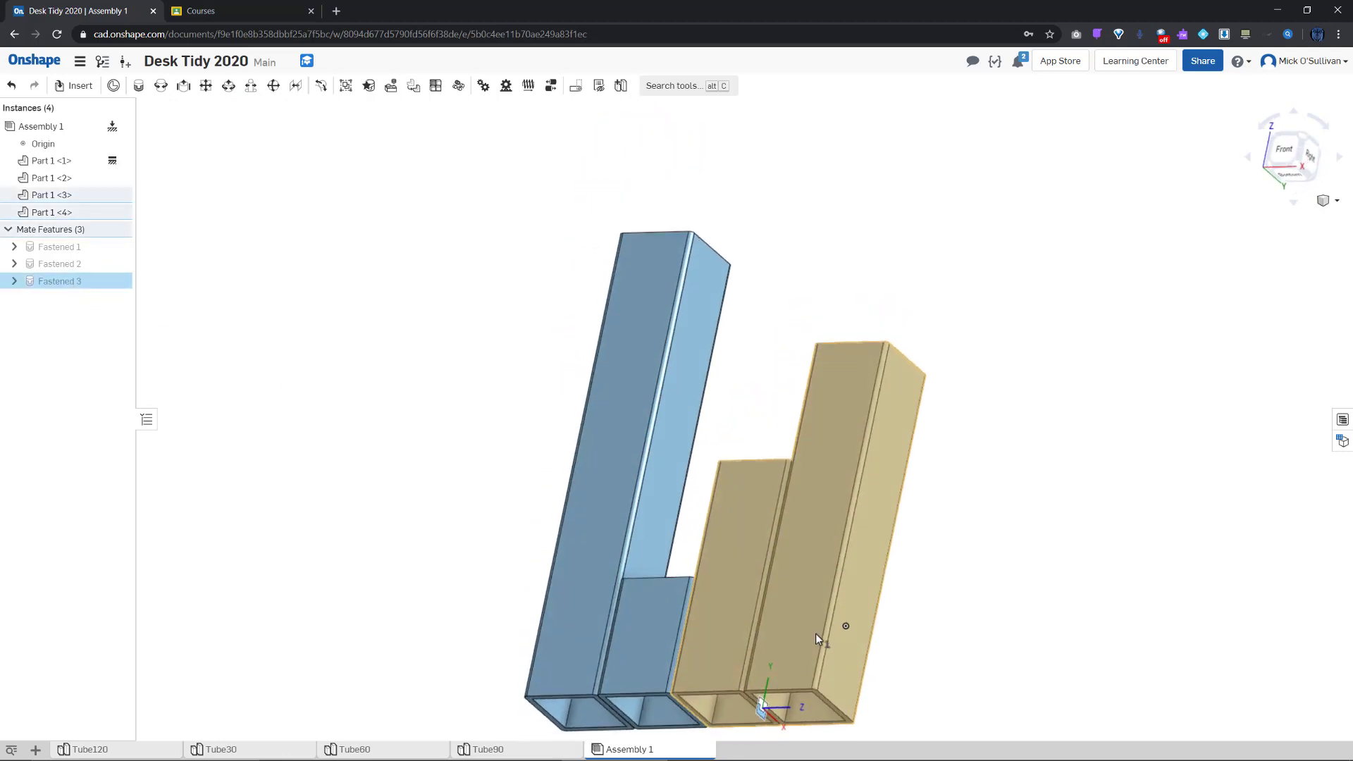
{"action": "scroll", "coordinate": [810, 662], "scroll_direction": "down", "scroll_amount": 3}
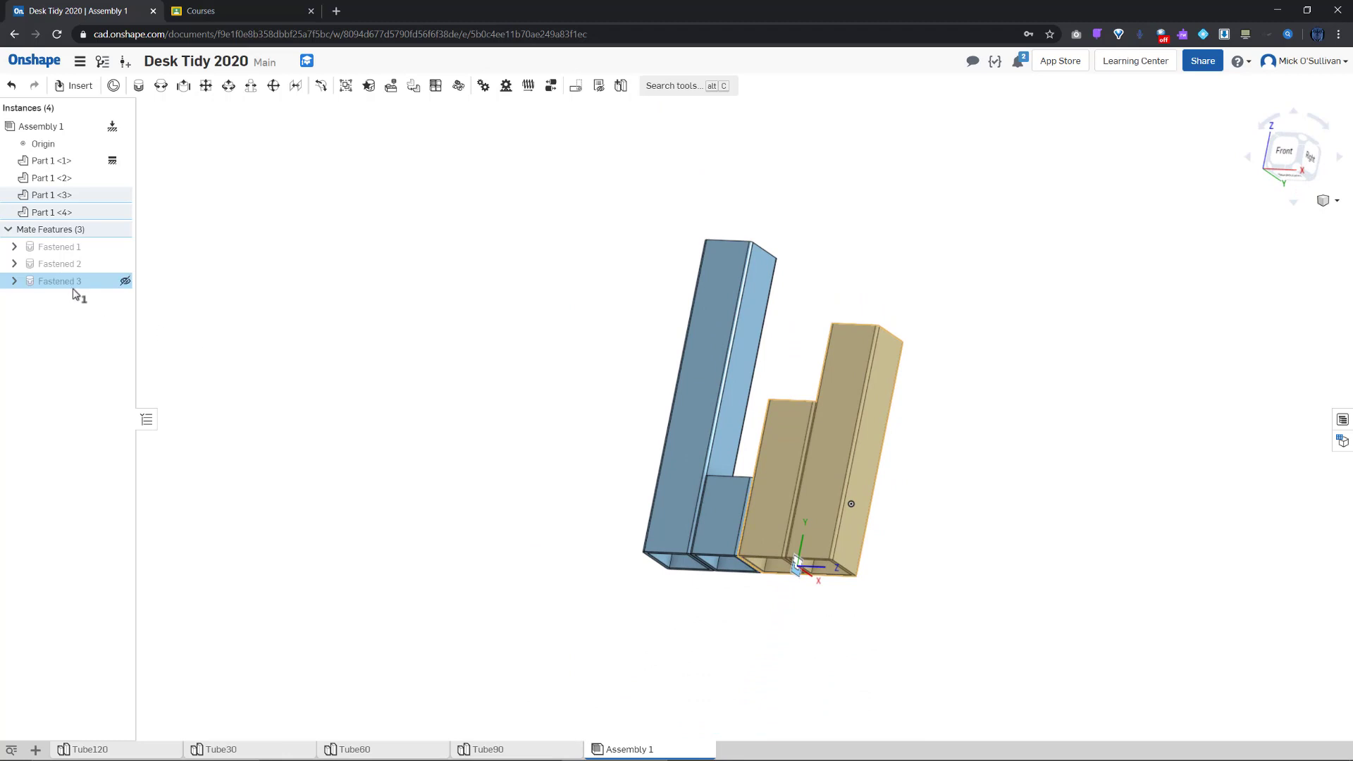
{"action": "double_click", "coordinate": [51, 282]}
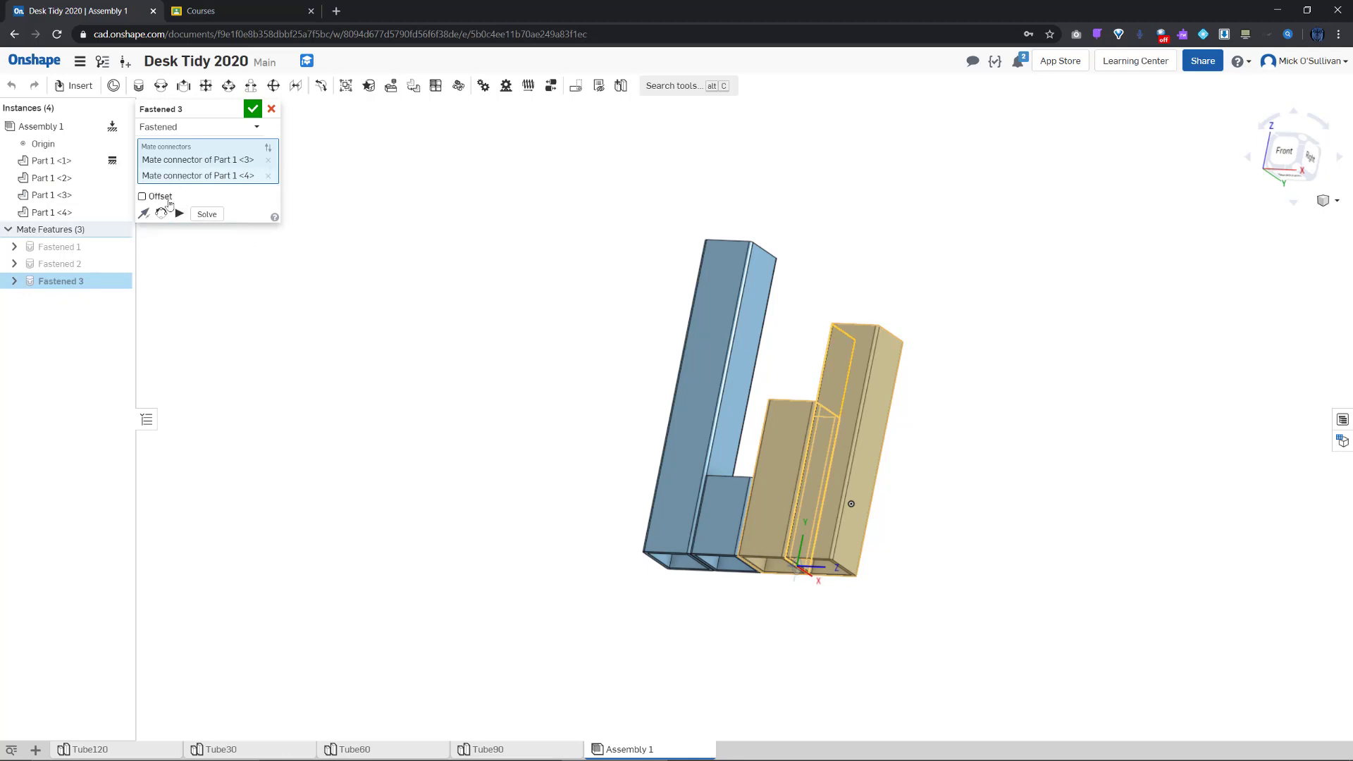
{"action": "left_click", "coordinate": [143, 214]}
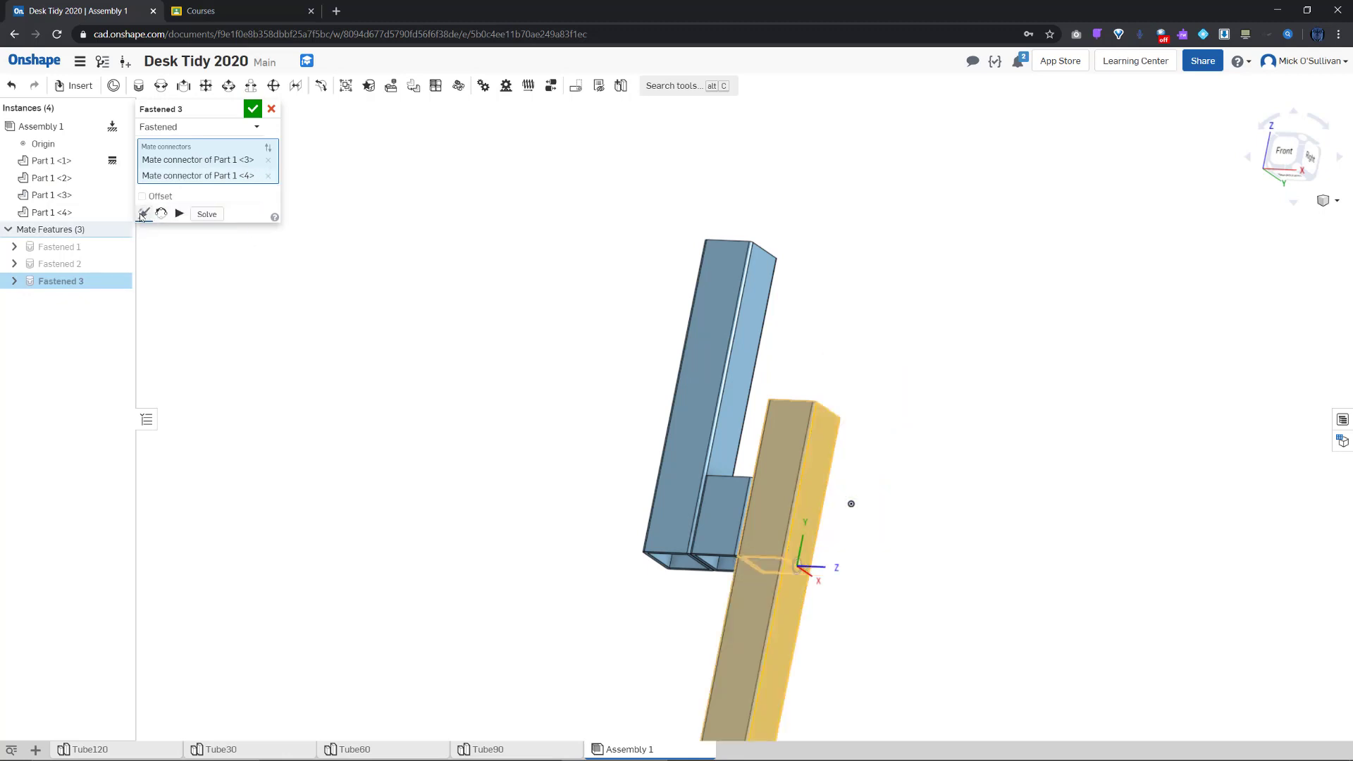
{"action": "left_click", "coordinate": [143, 214]}
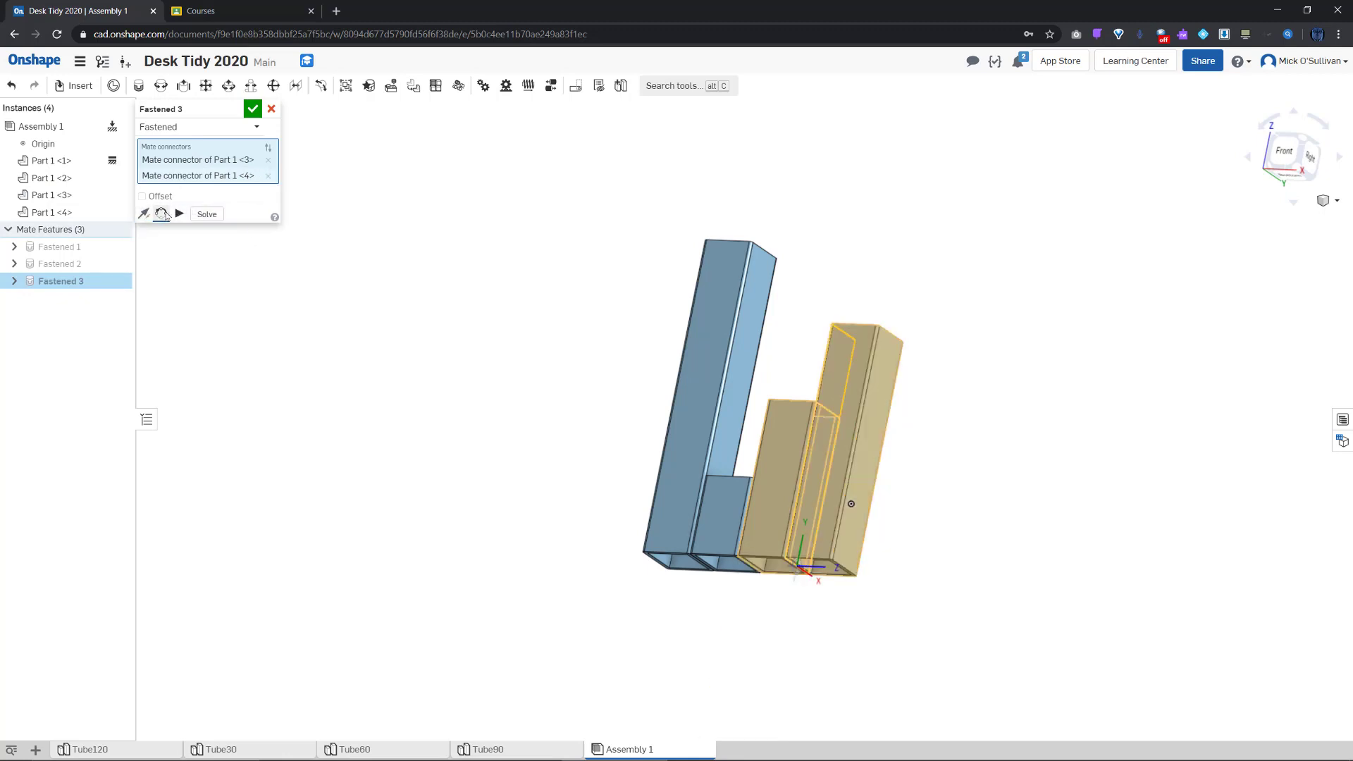
{"action": "left_click", "coordinate": [163, 215]}
{"action": "left_click", "coordinate": [163, 215]}
{"action": "left_click", "coordinate": [163, 215]}
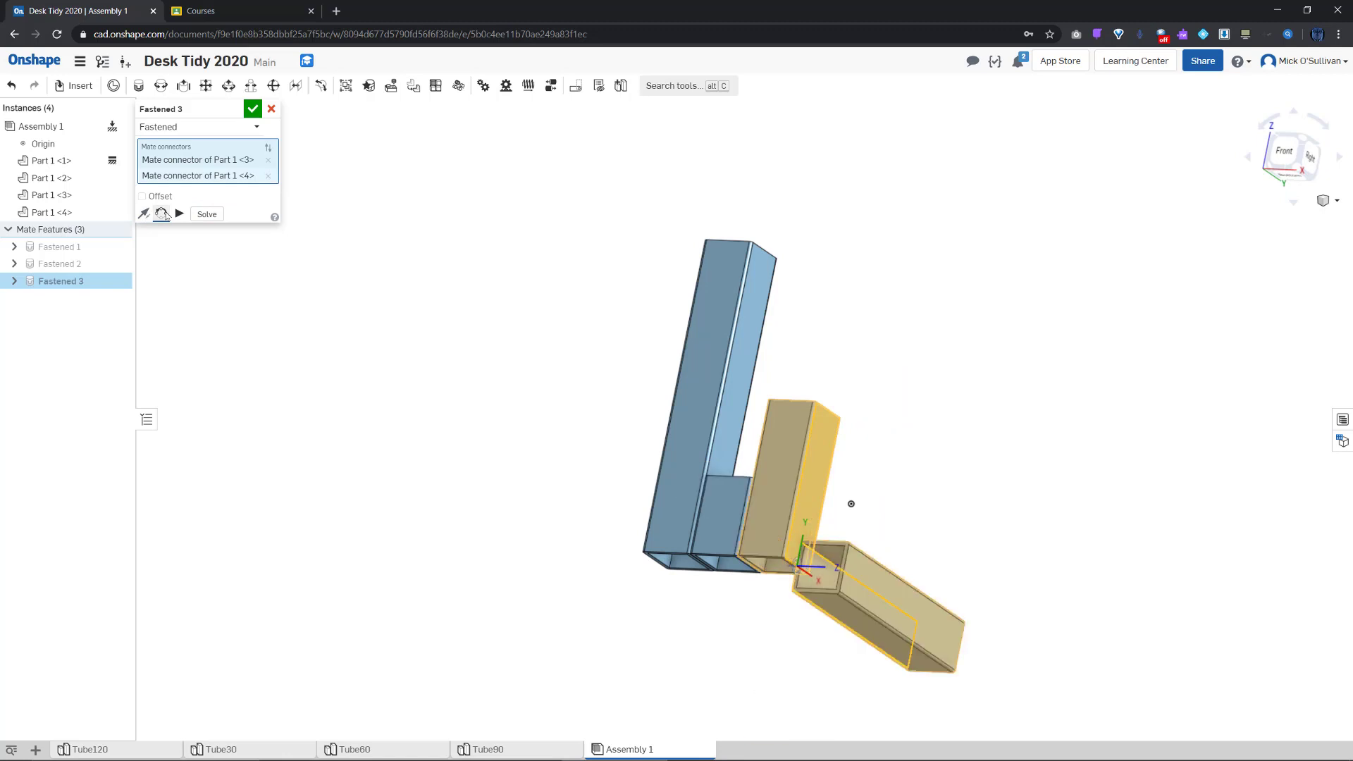
{"action": "left_click", "coordinate": [163, 215]}
{"action": "left_click", "coordinate": [154, 196]}
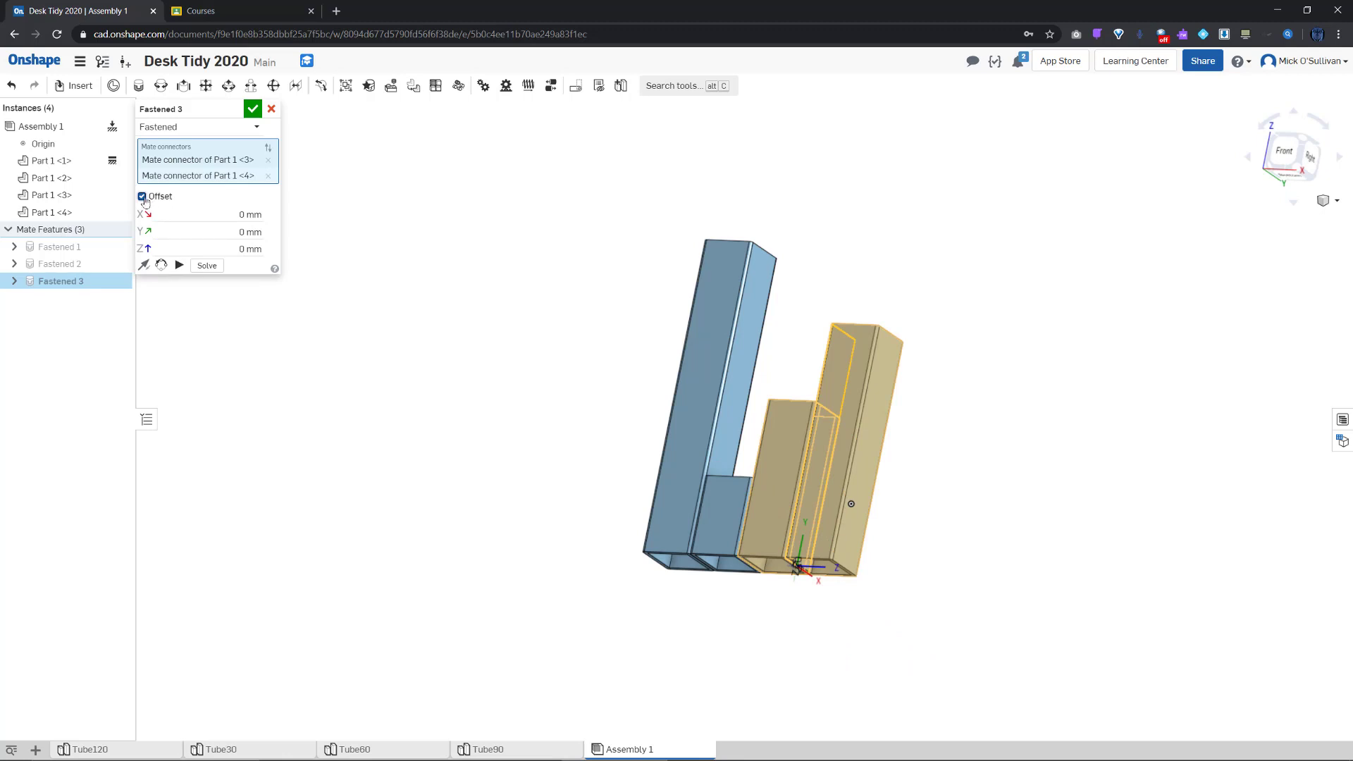
{"action": "left_click", "coordinate": [142, 197]}
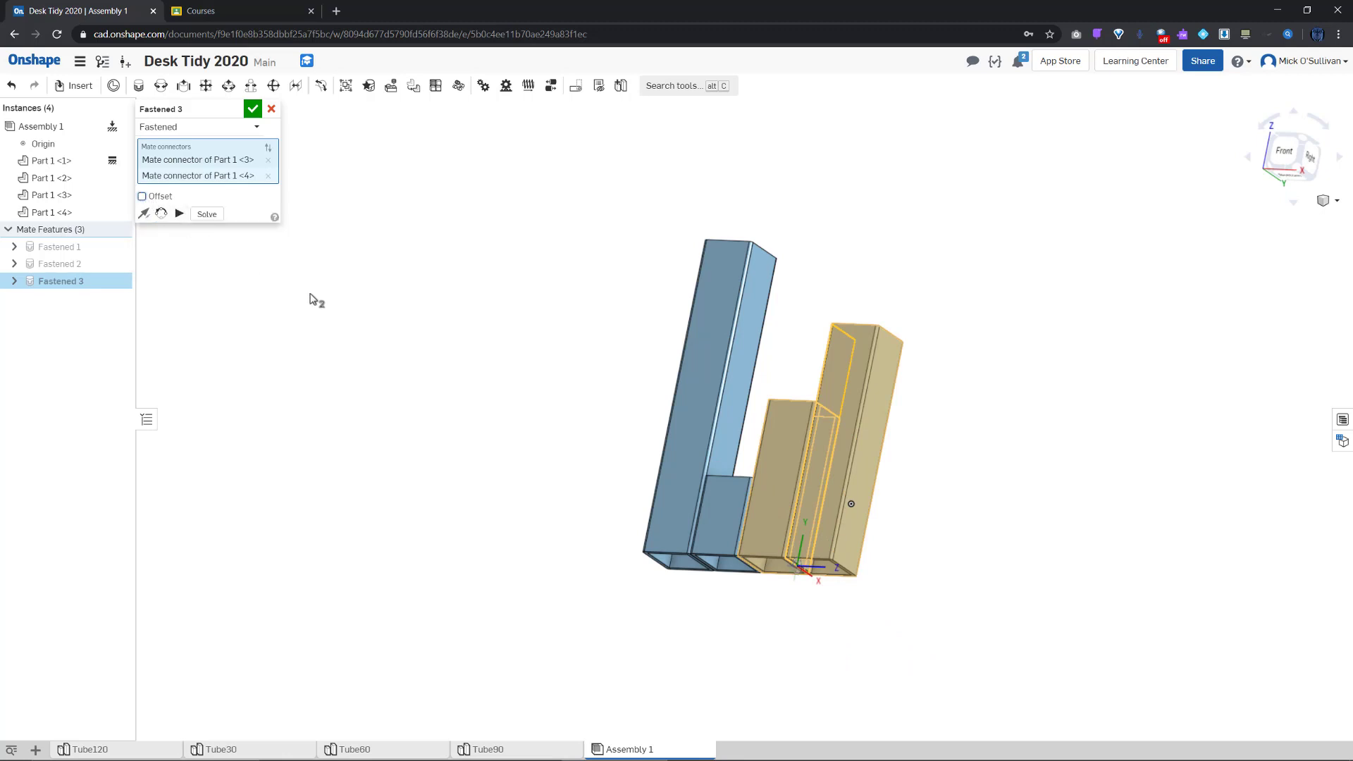
{"action": "left_click", "coordinate": [252, 109]}
{"action": "right_click_drag", "start_coordinate": [577, 374], "coordinate": [559, 433]}
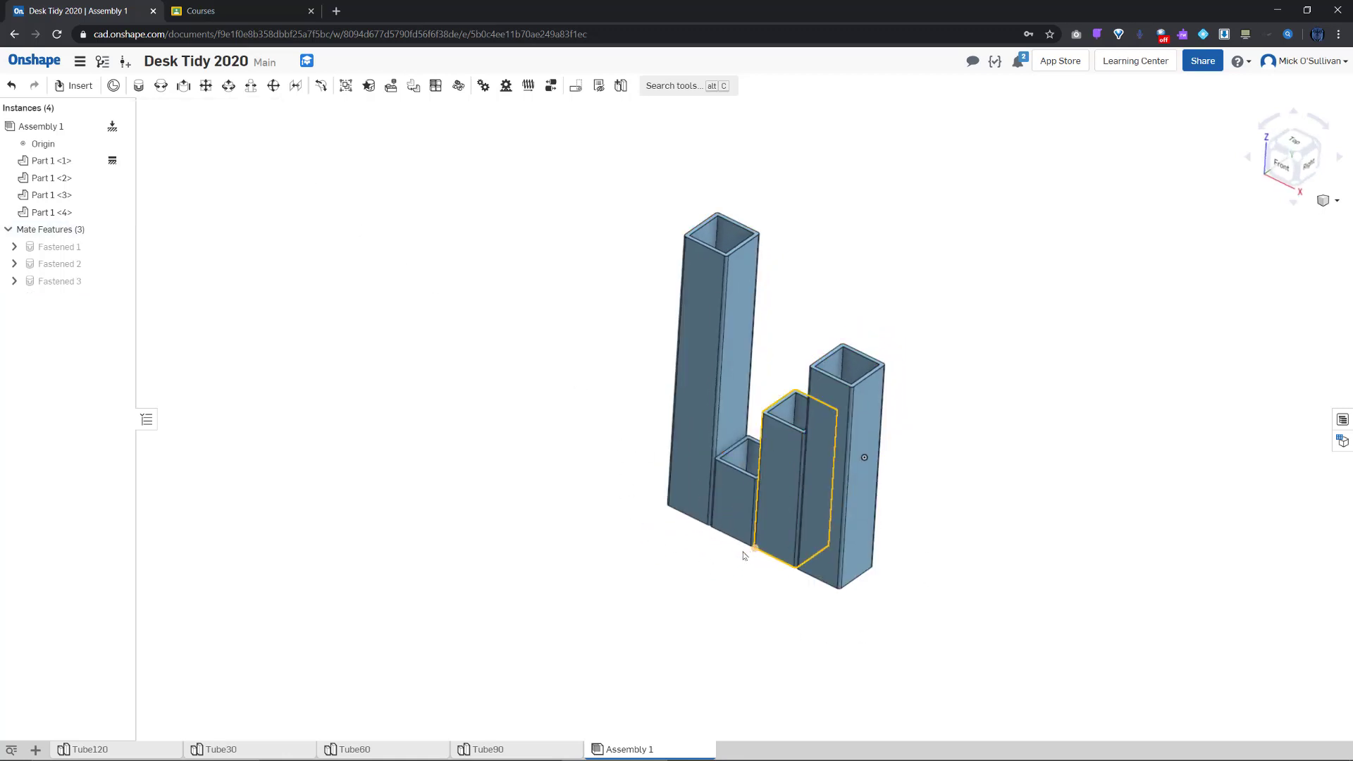
{"action": "right_click_drag", "start_coordinate": [731, 553], "coordinate": [744, 554]}
{"action": "scroll", "coordinate": [744, 555], "scroll_direction": "up", "scroll_amount": 2}
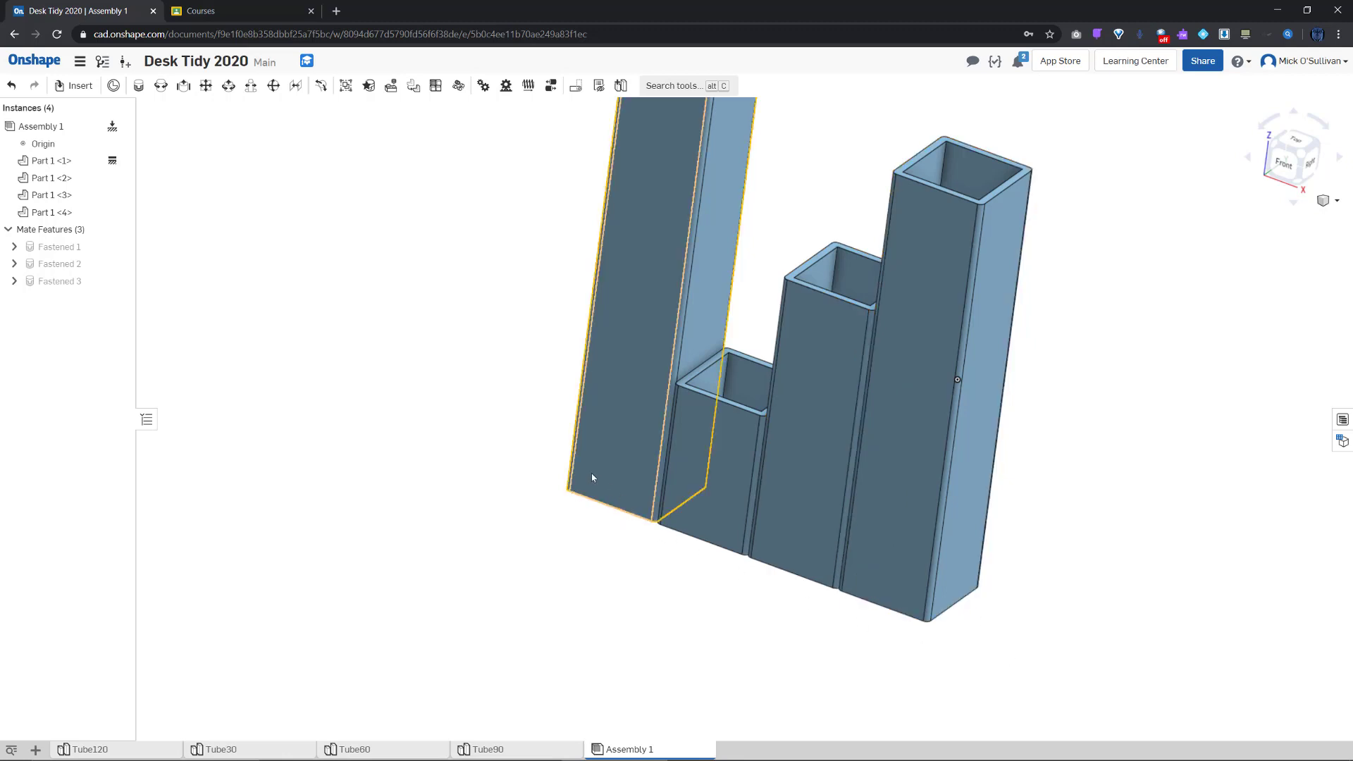
{"action": "right_click_drag", "start_coordinate": [923, 630], "coordinate": [909, 634]}
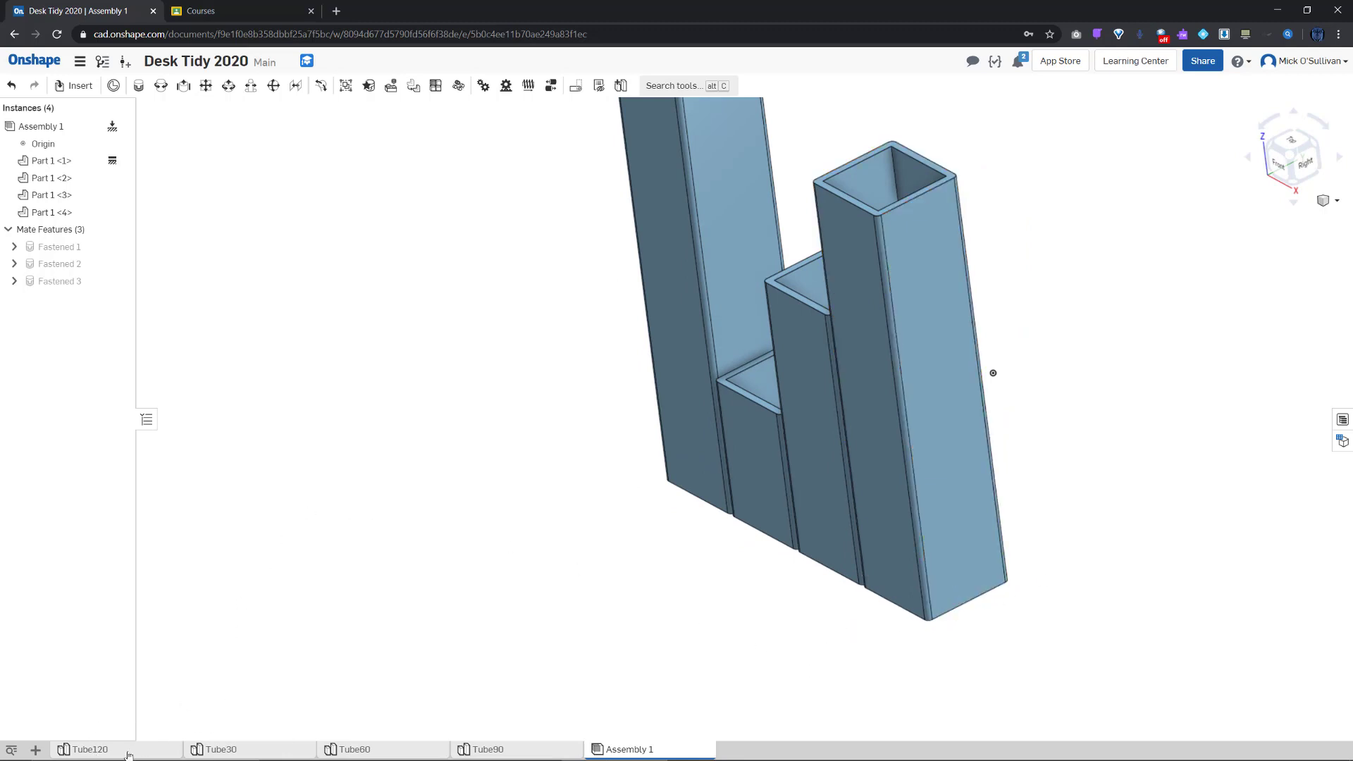
Add Part Studio 1 to the Desk Tidy document and start Sketch 1
{"action": "left_click", "coordinate": [34, 749]}
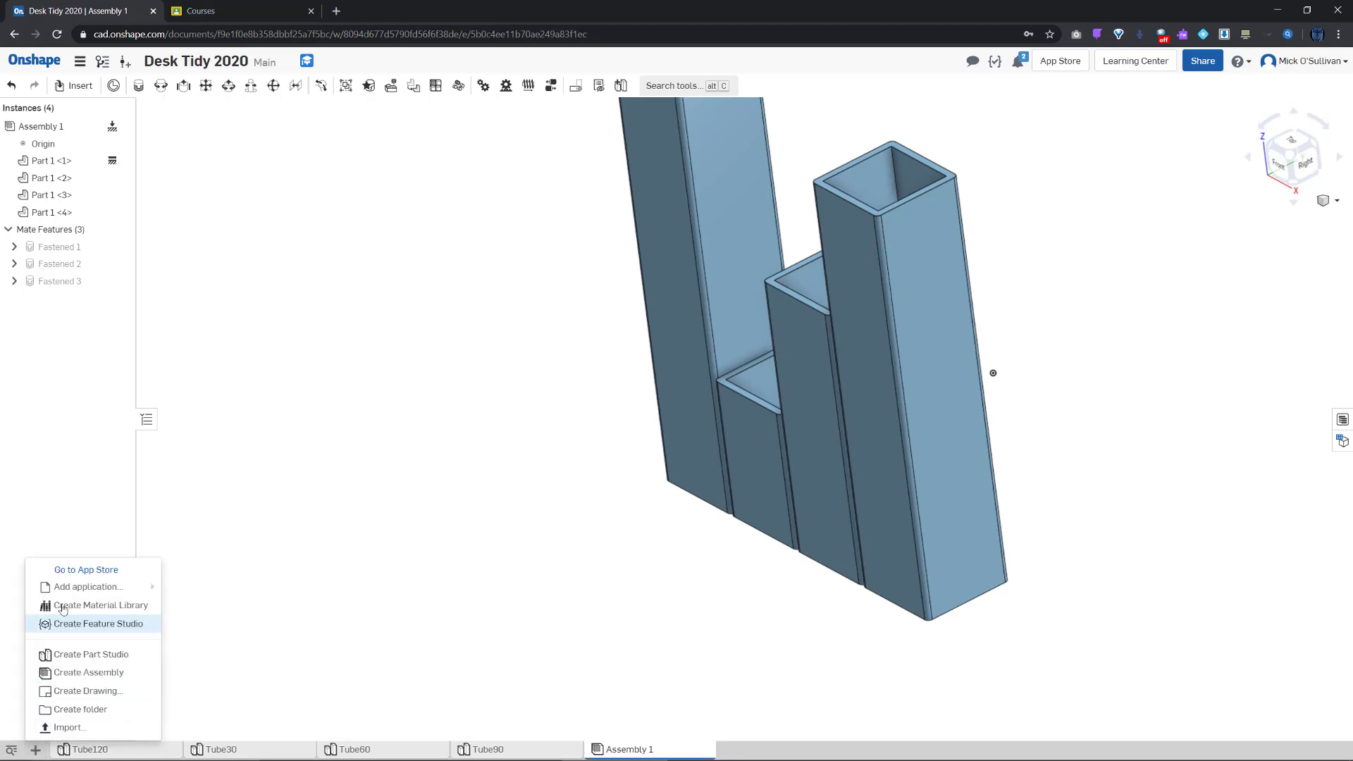
{"action": "left_click", "coordinate": [89, 655]}
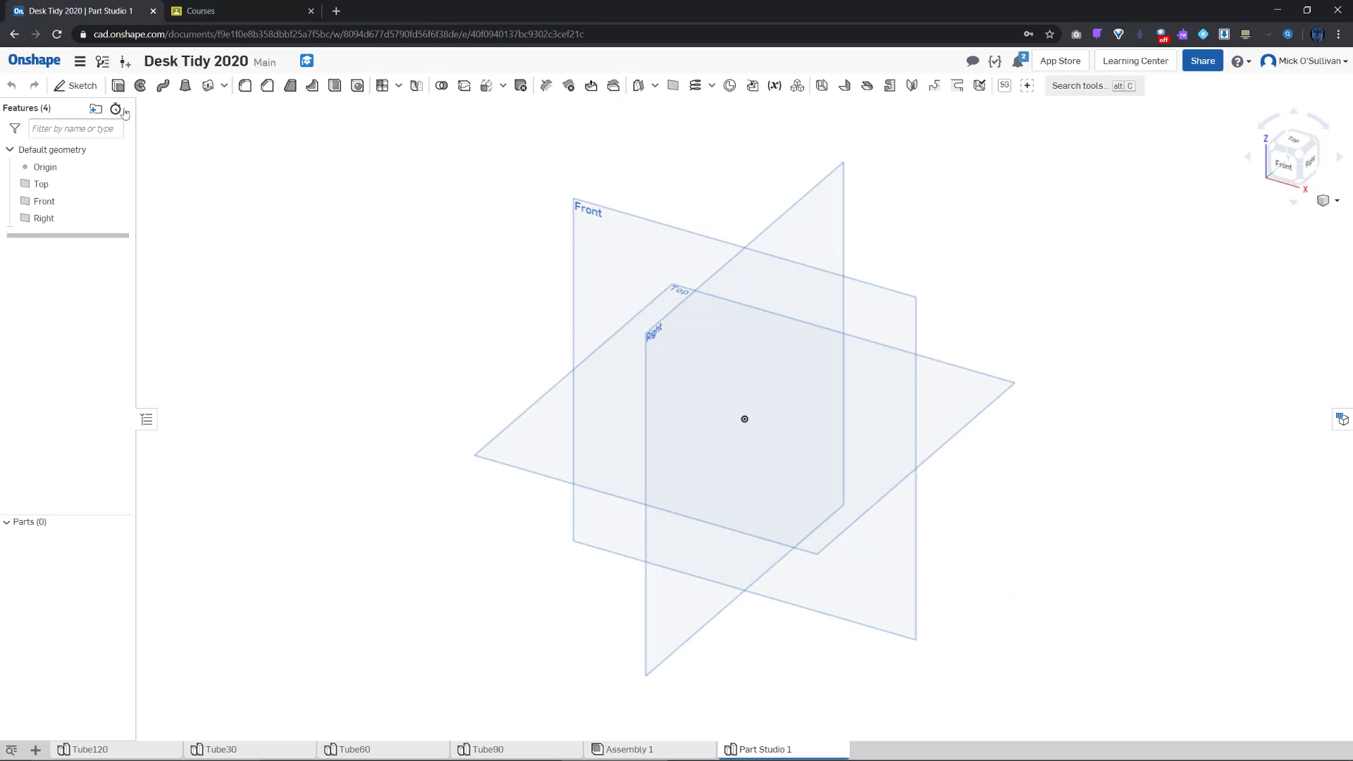
{"action": "left_click", "coordinate": [78, 85]}
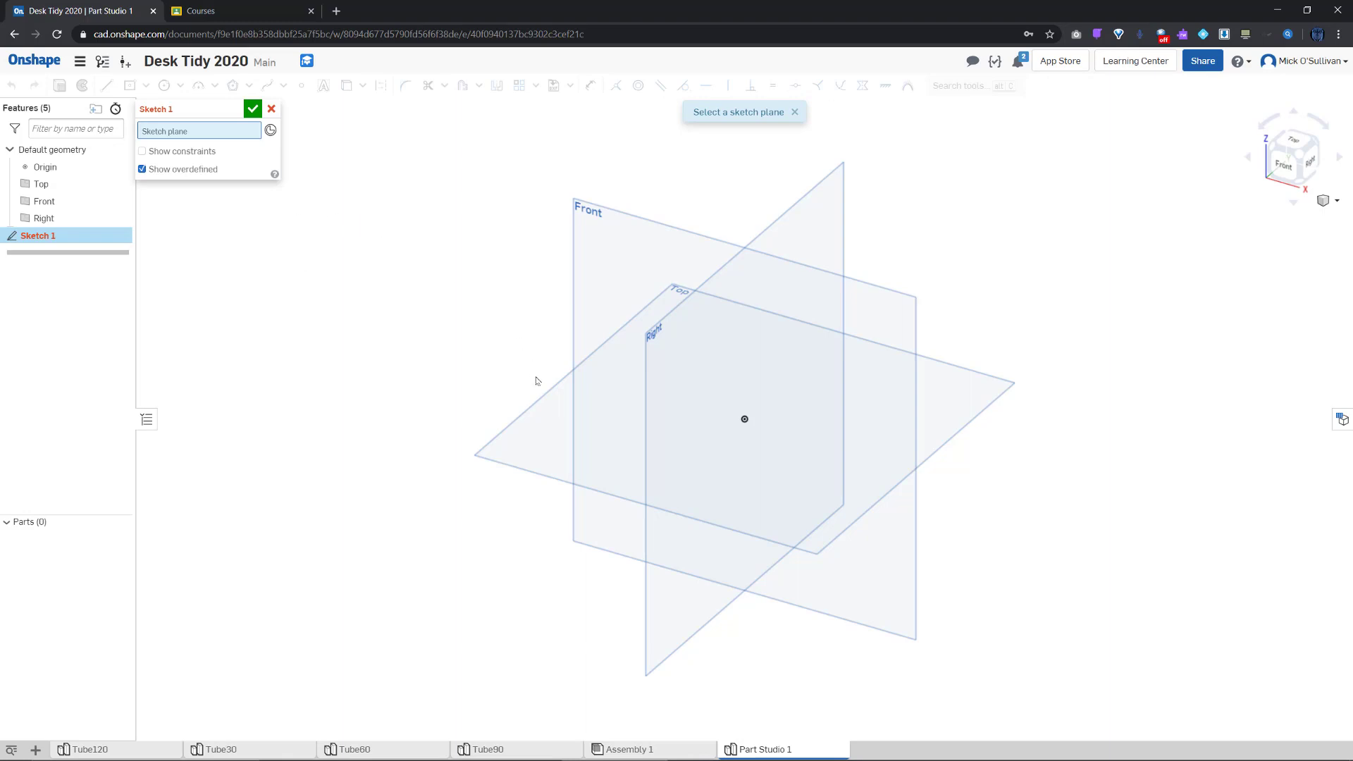
Draw a 120 × 60 mm rectangle from the origin on the Top plane
{"action": "left_click", "coordinate": [545, 400]}
{"action": "right_click", "coordinate": [545, 398]}
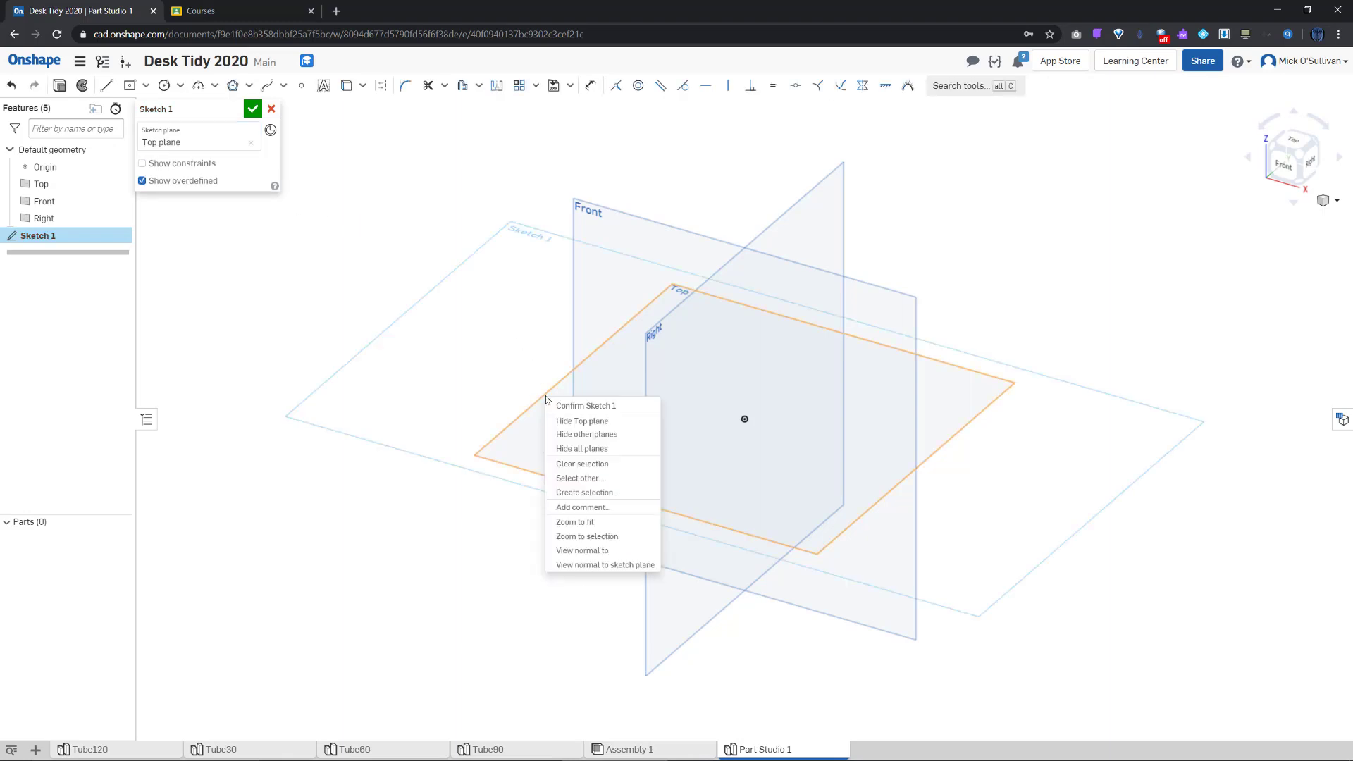
{"action": "left_click", "coordinate": [635, 566]}
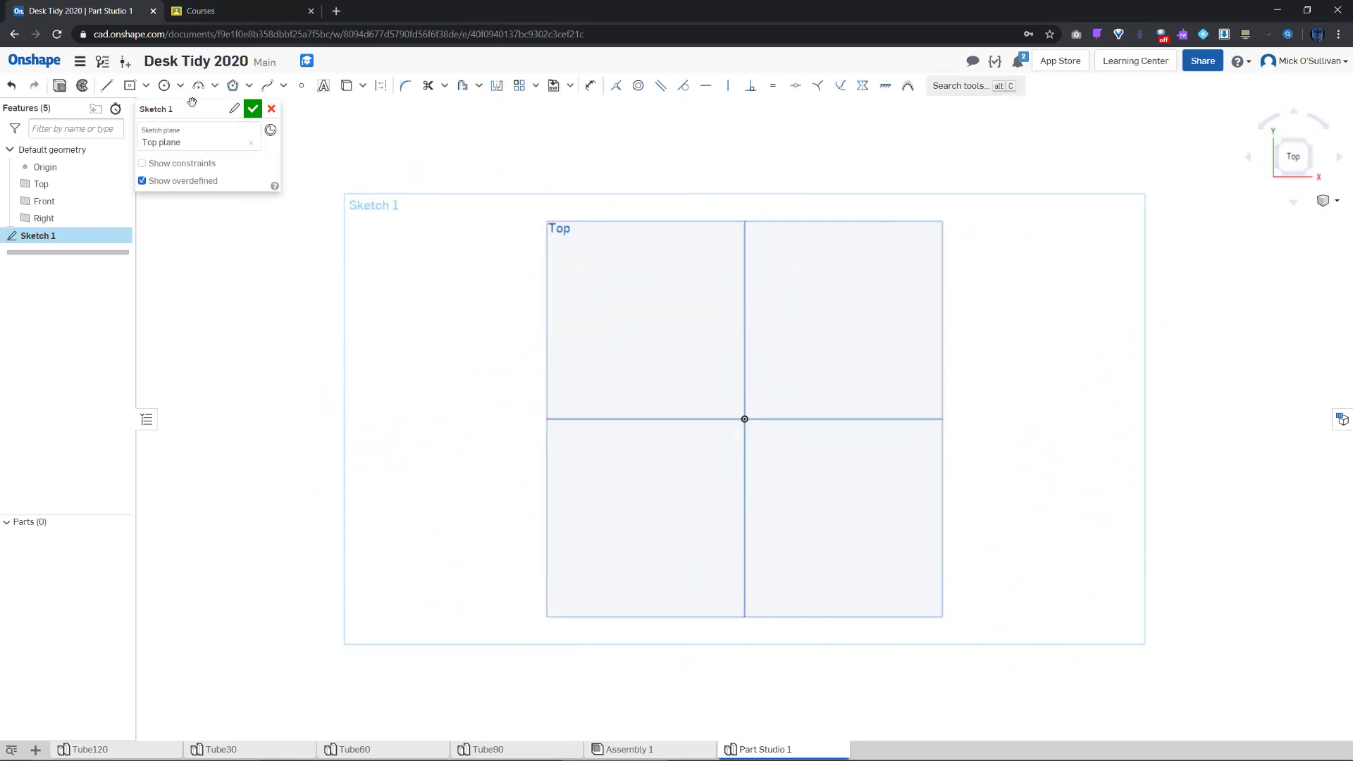
{"action": "left_click", "coordinate": [129, 85]}
{"action": "left_click", "coordinate": [745, 419]}
{"action": "left_click", "coordinate": [889, 488]}
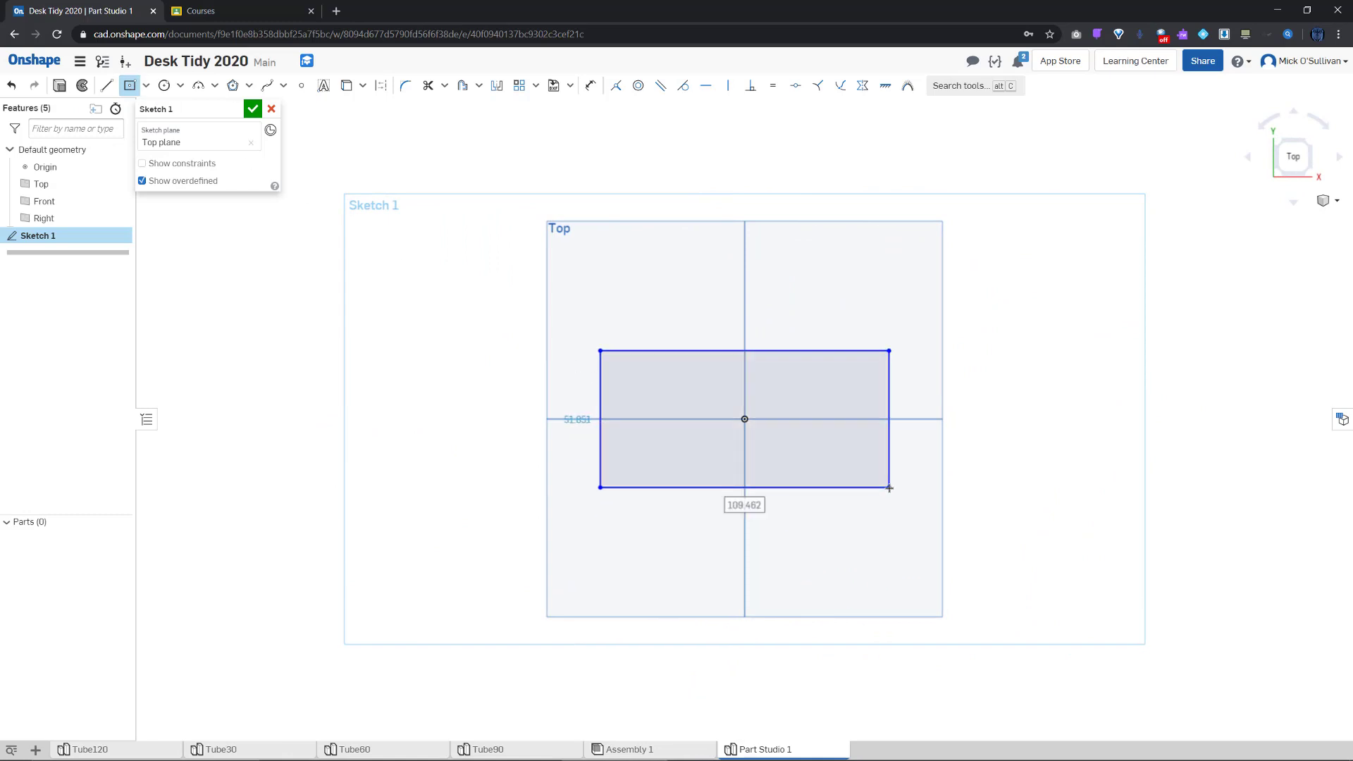
{"action": "type", "text": "120"}
{"action": "key", "text": "Tab"}
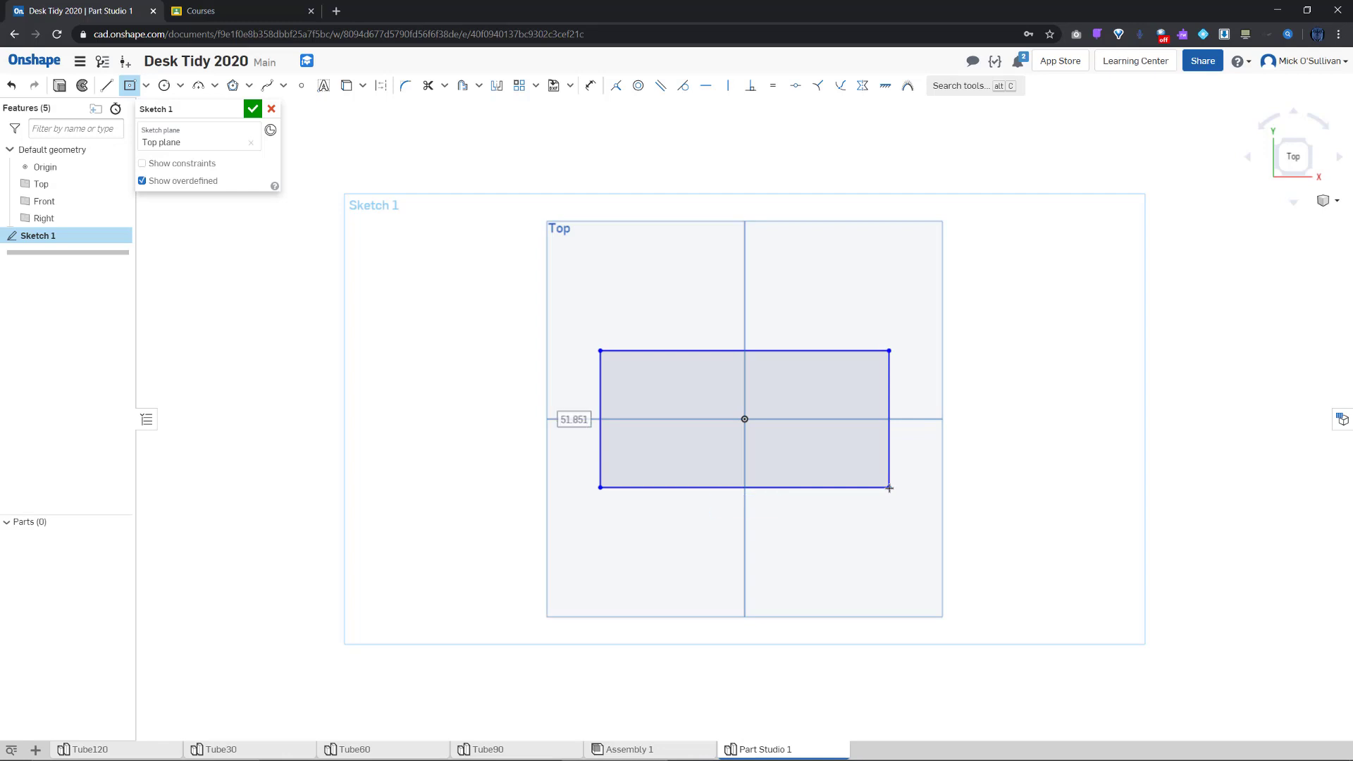
{"action": "type", "text": "60"}
{"action": "key", "text": "Return"}
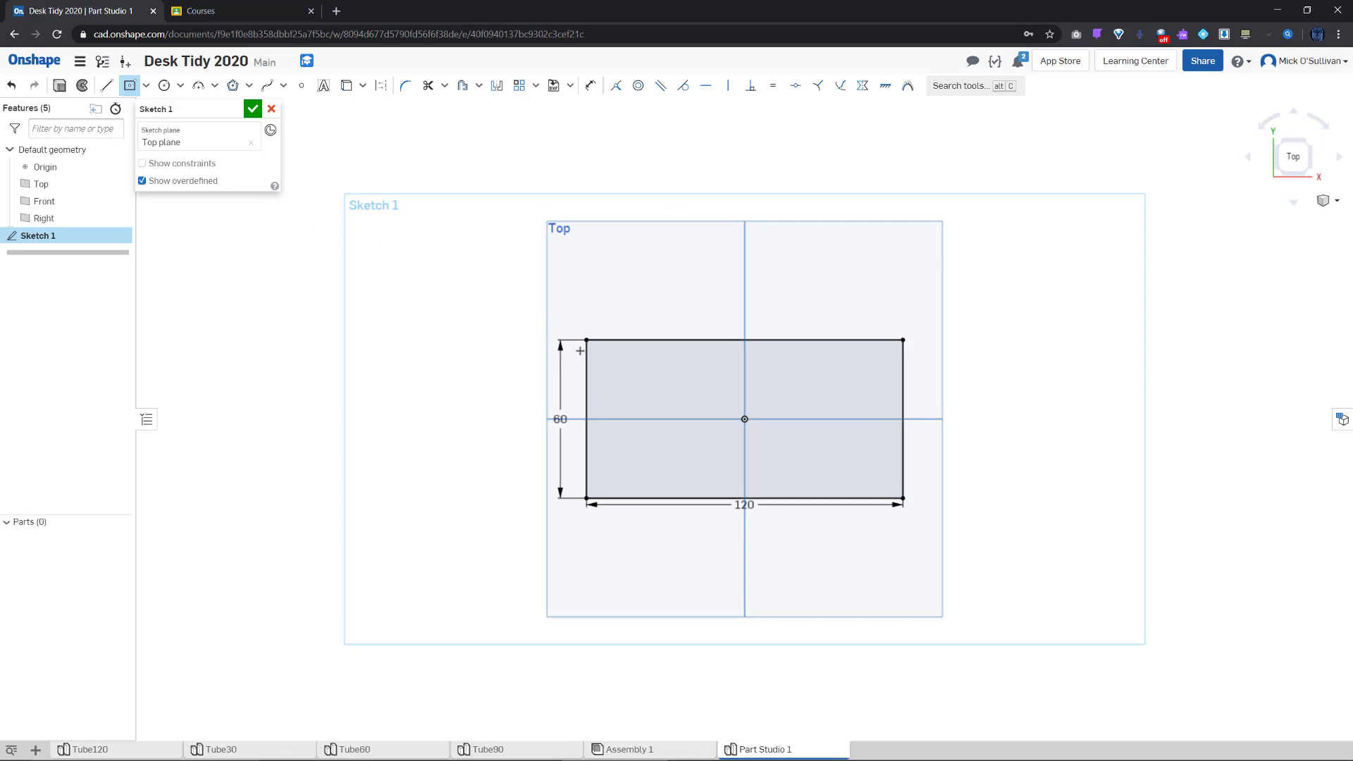
Fillet all four rectangle corners, adjust the radius from R20 to R15, and finish the sketch
{"action": "left_click", "coordinate": [400, 86]}
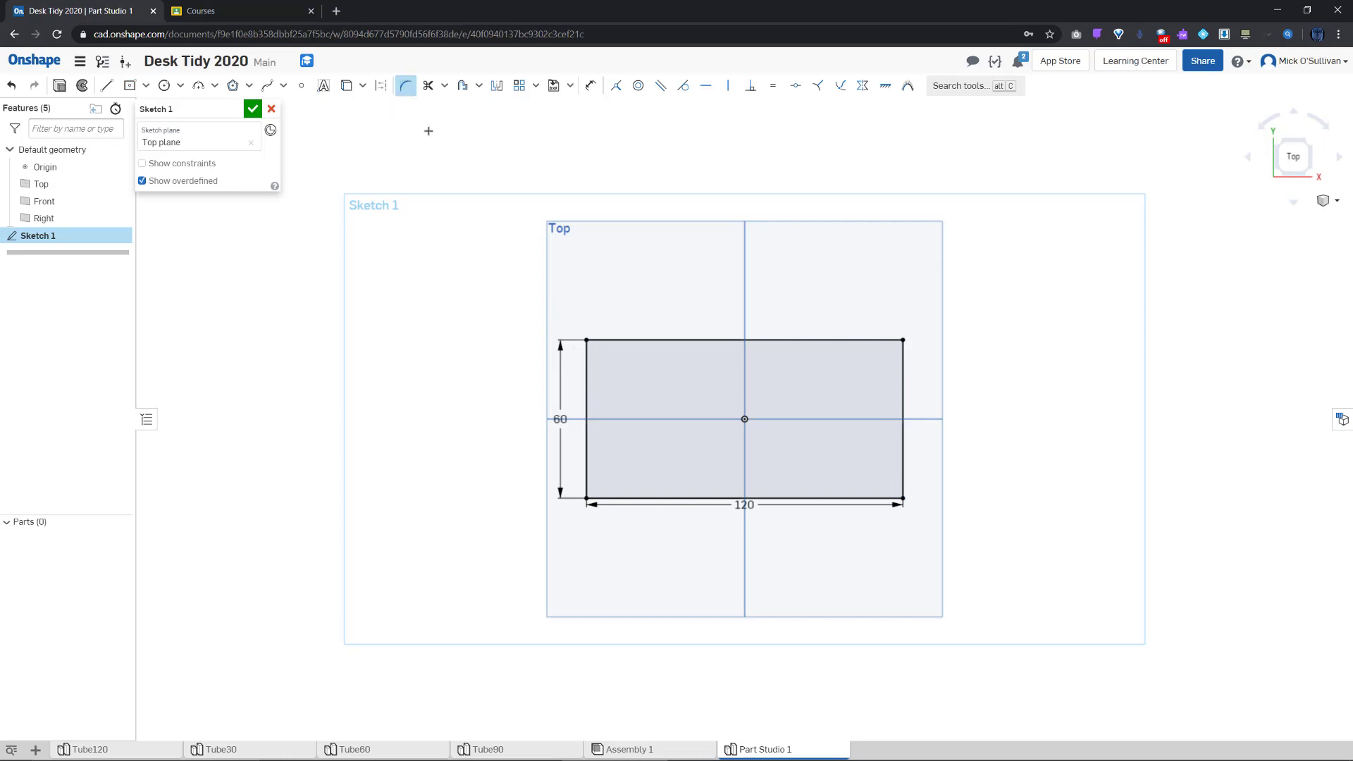
{"action": "left_click", "coordinate": [903, 341]}
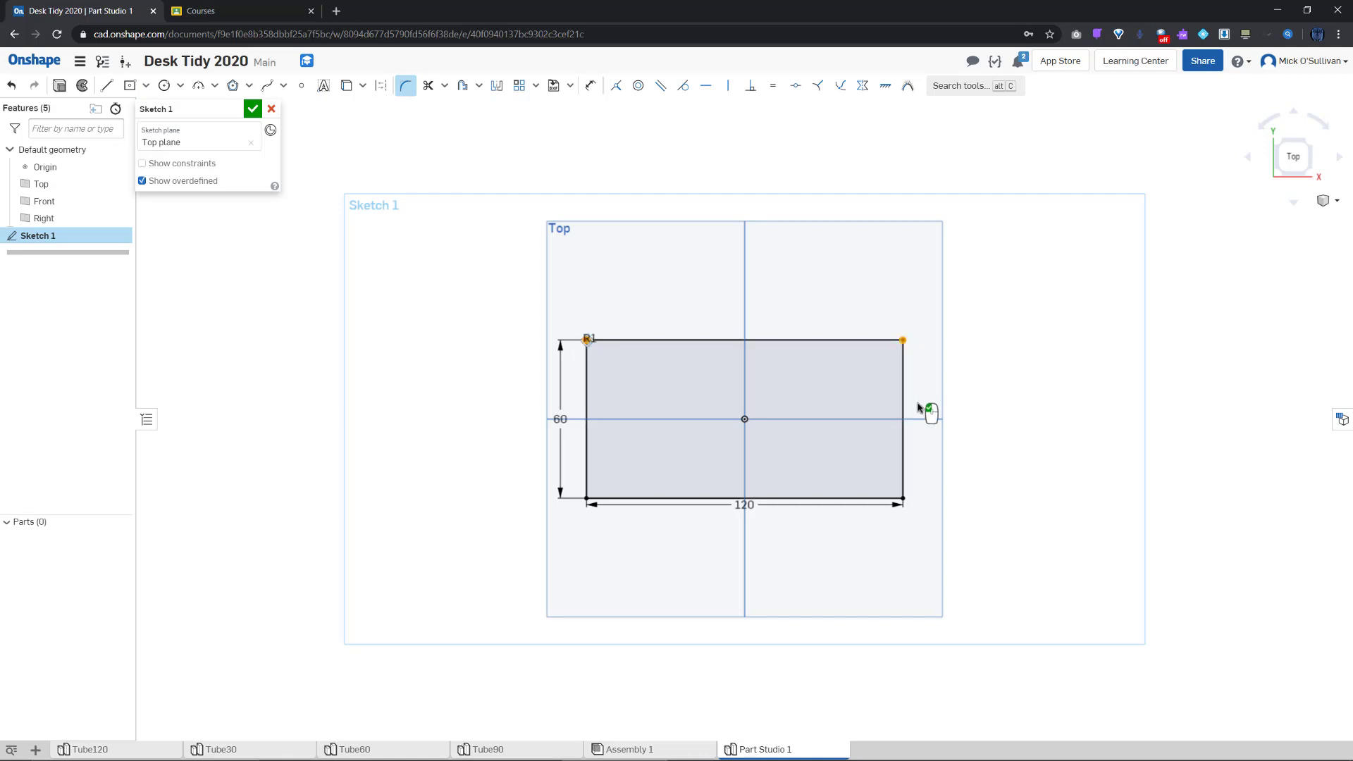
{"action": "left_click", "coordinate": [903, 498]}
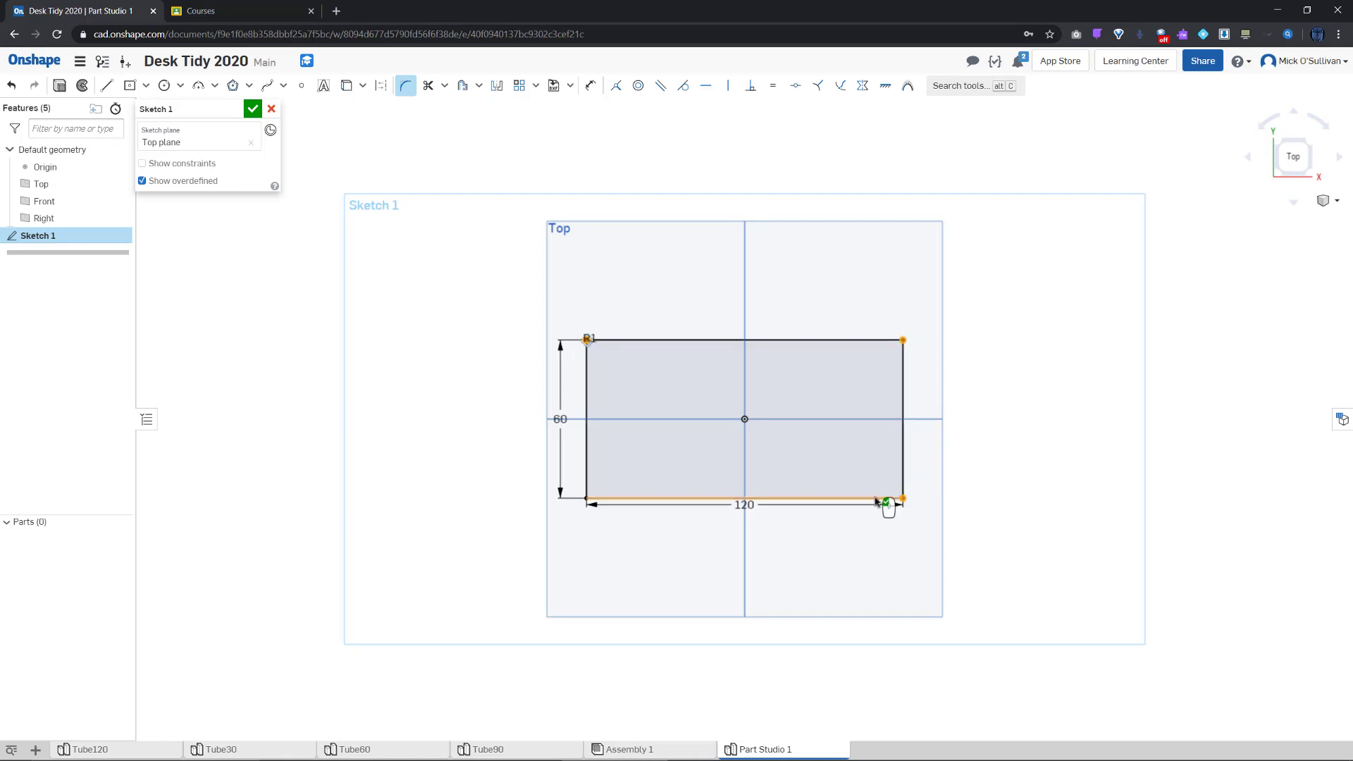
{"action": "left_click", "coordinate": [587, 499]}
{"action": "left_click", "coordinate": [591, 342]}
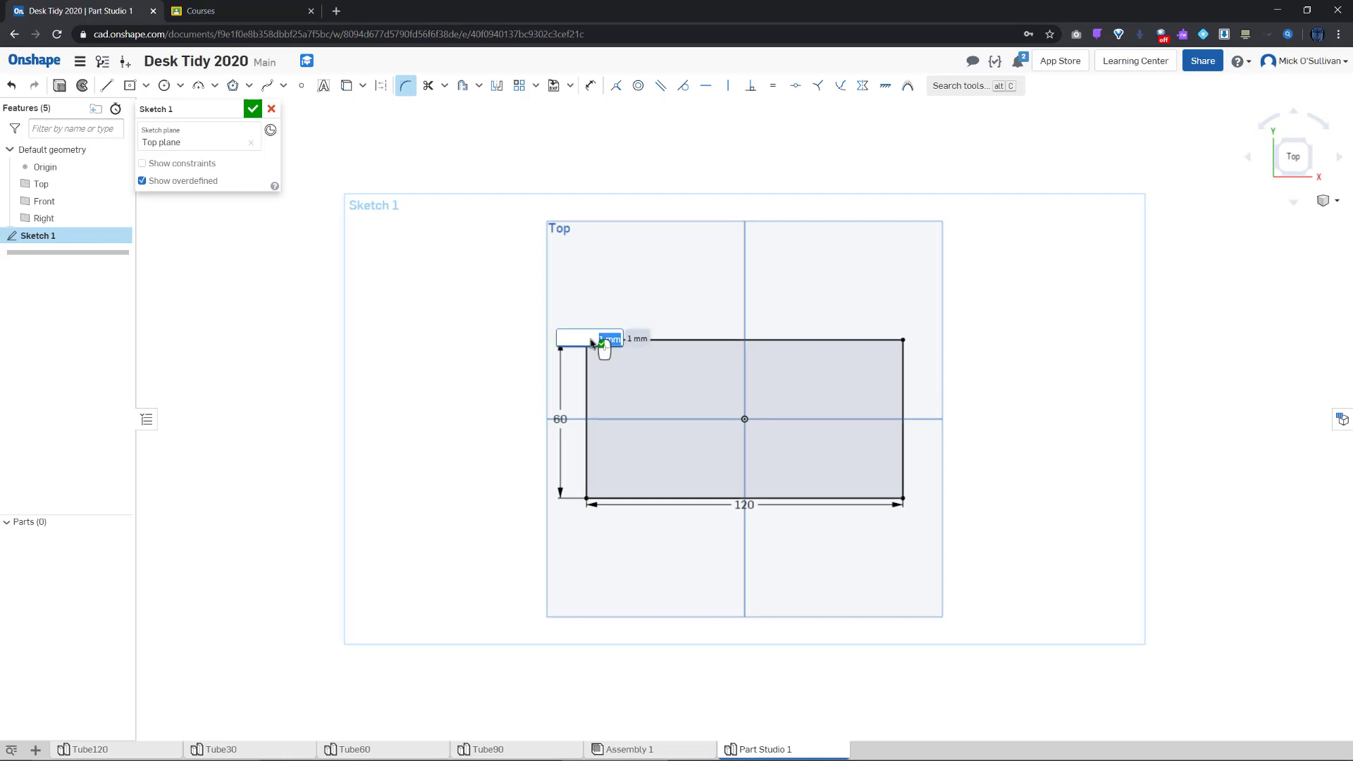
{"action": "type", "text": "20"}
{"action": "key", "text": "Return"}
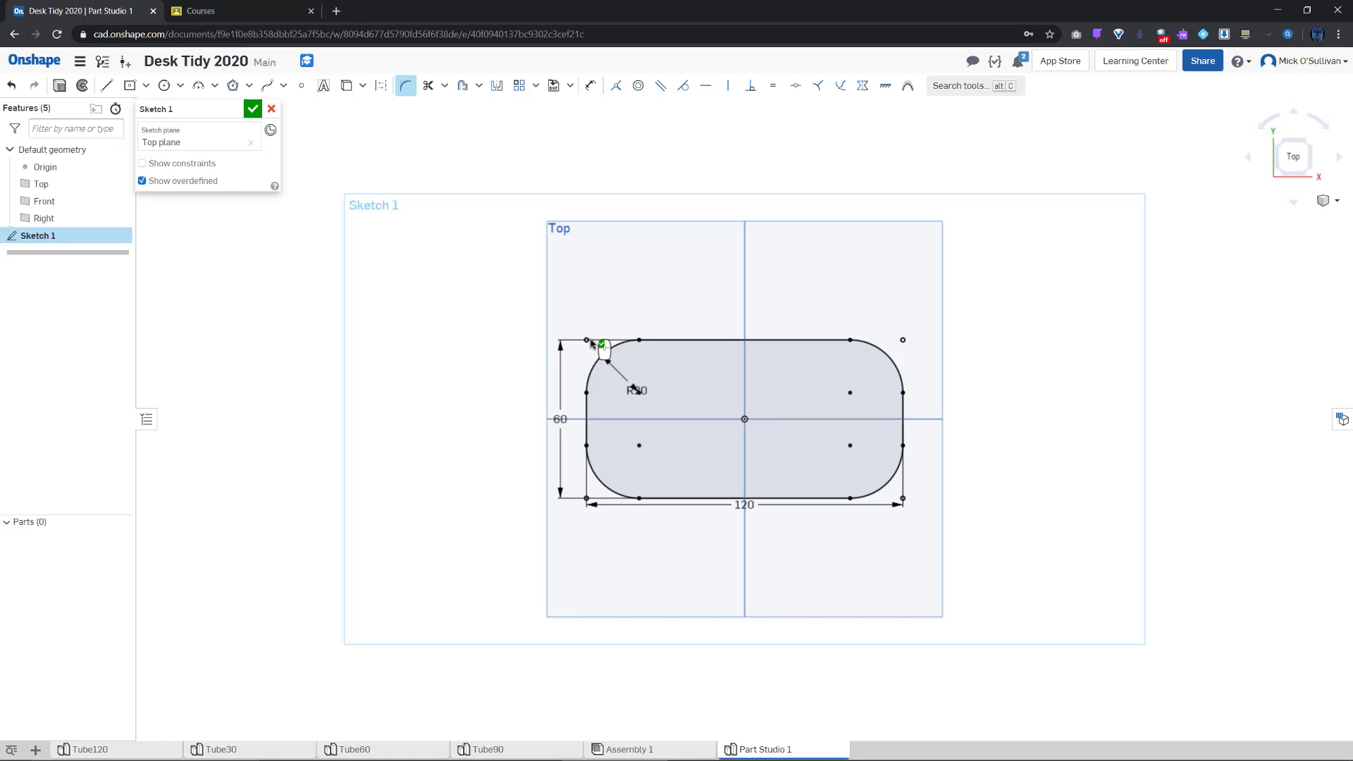
{"action": "double_click", "coordinate": [643, 394]}
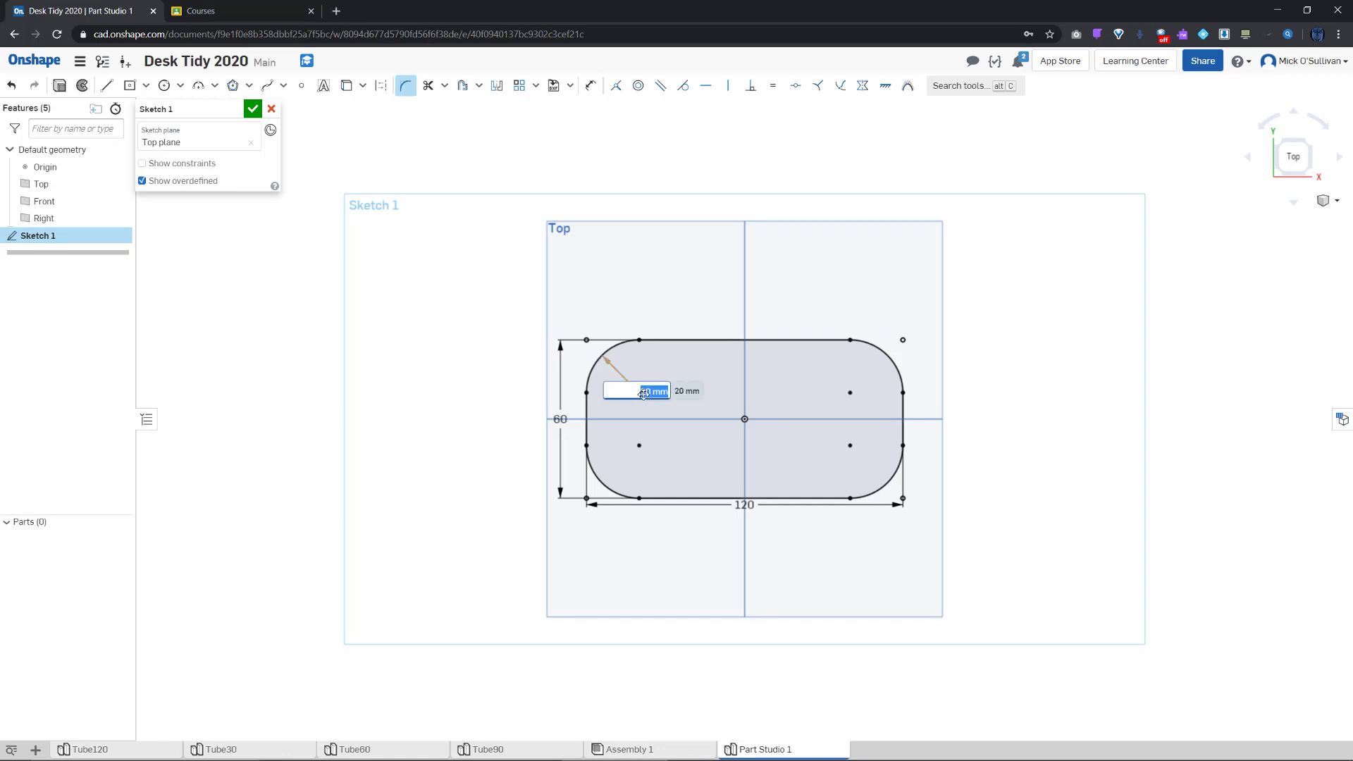
{"action": "key", "text": "Return"}
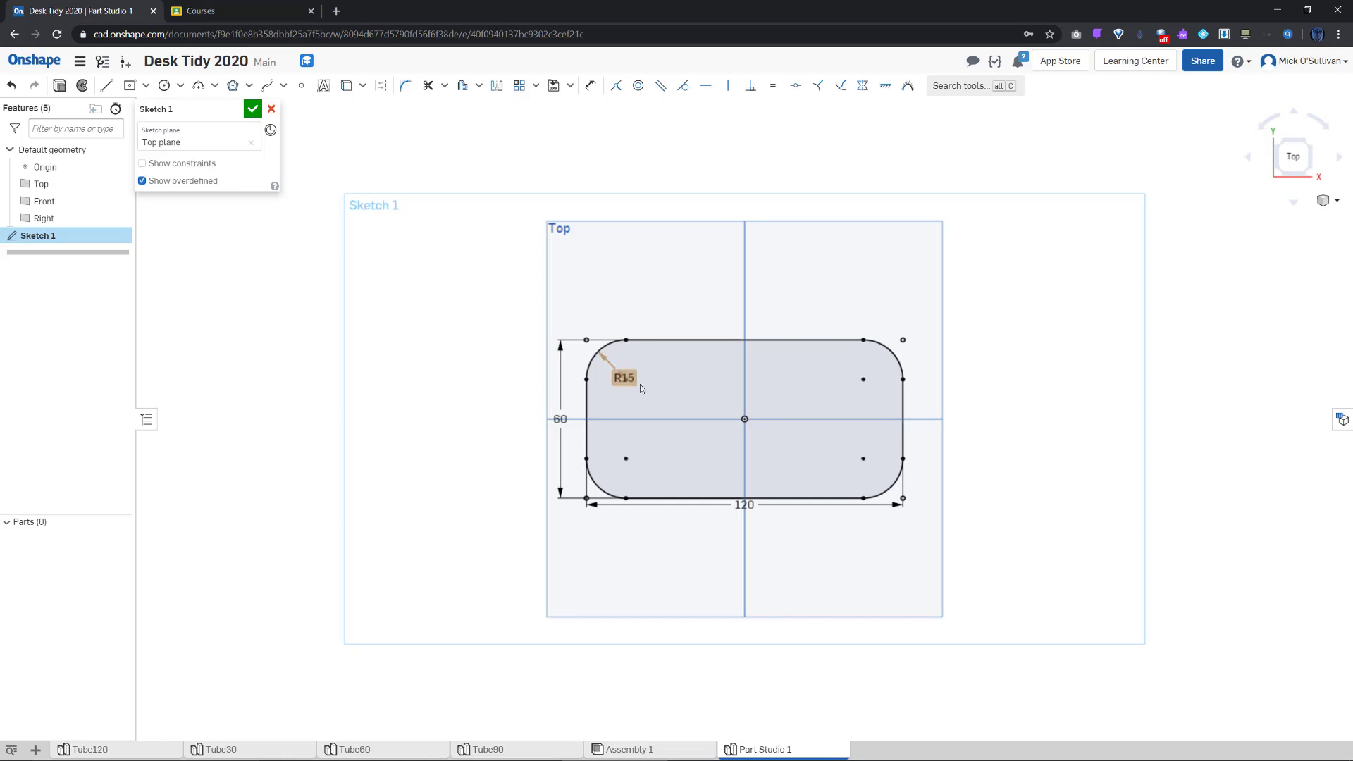
{"action": "left_click", "coordinate": [252, 110]}
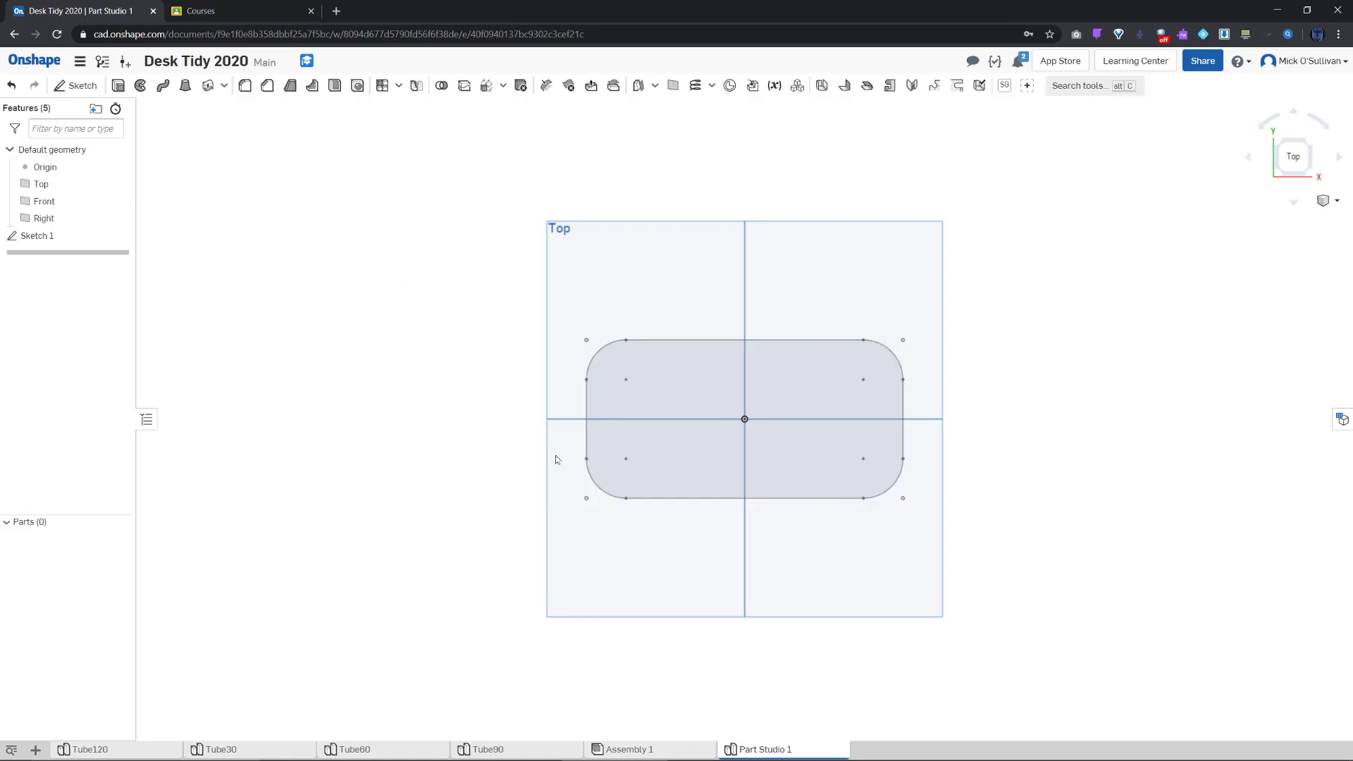
Extrude Sketch 1 to a 2 mm thick base plate
{"action": "right_click_drag", "start_coordinate": [730, 573], "coordinate": [705, 500]}
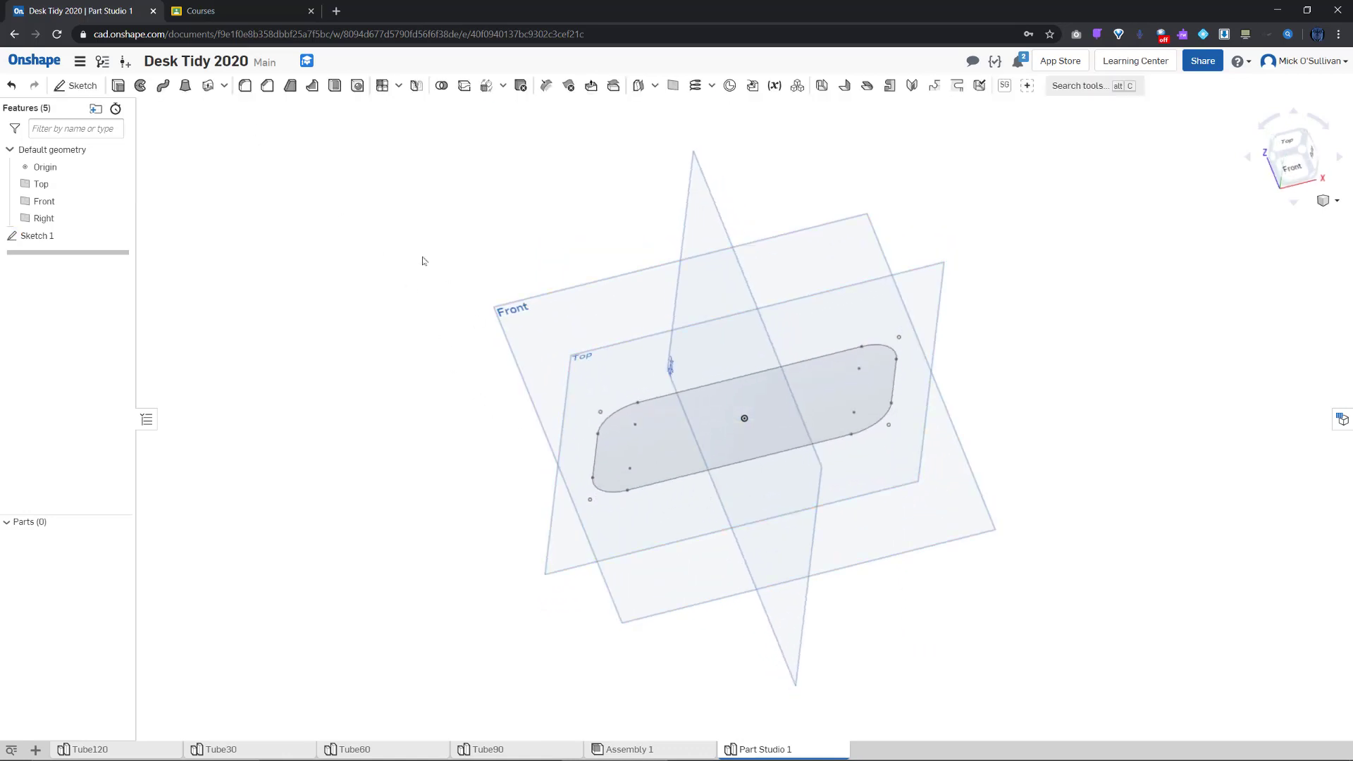
{"action": "left_click", "coordinate": [119, 86]}
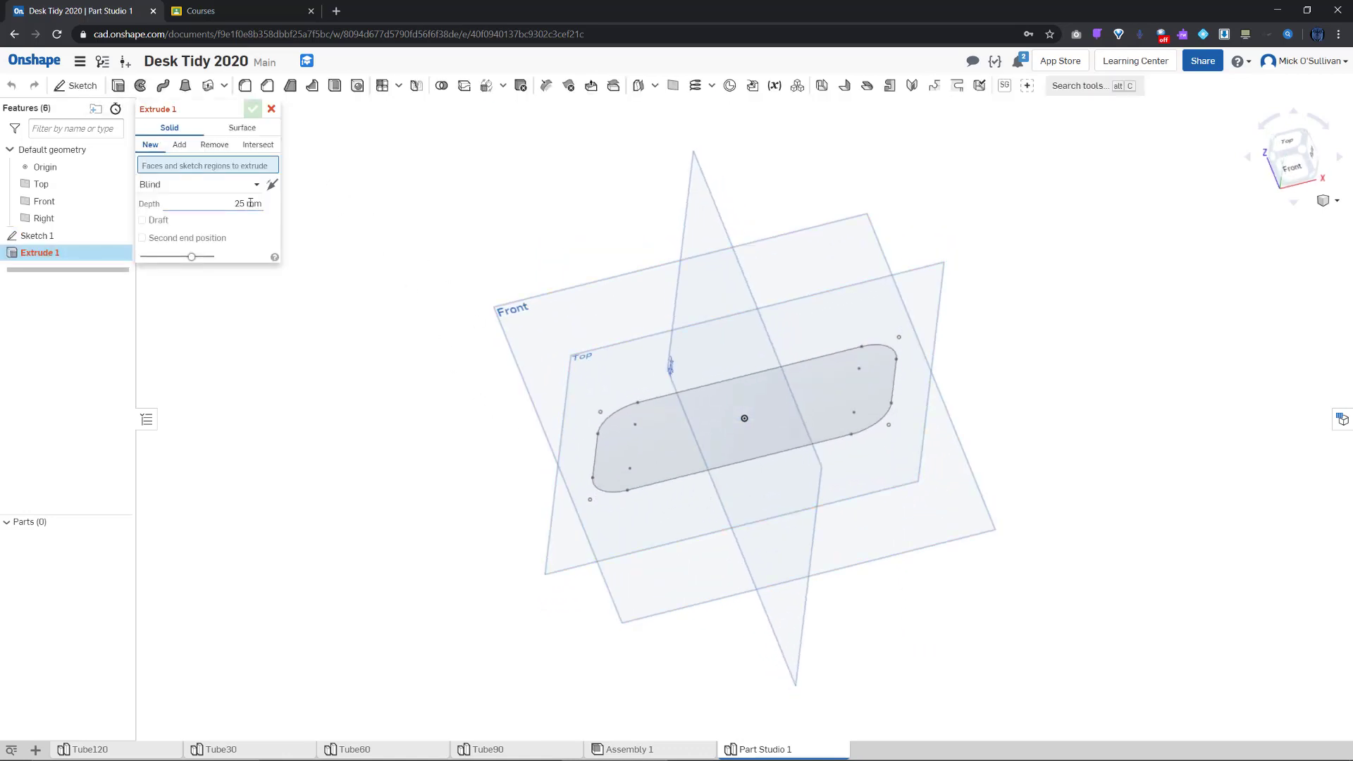
{"action": "left_click", "coordinate": [106, 236]}
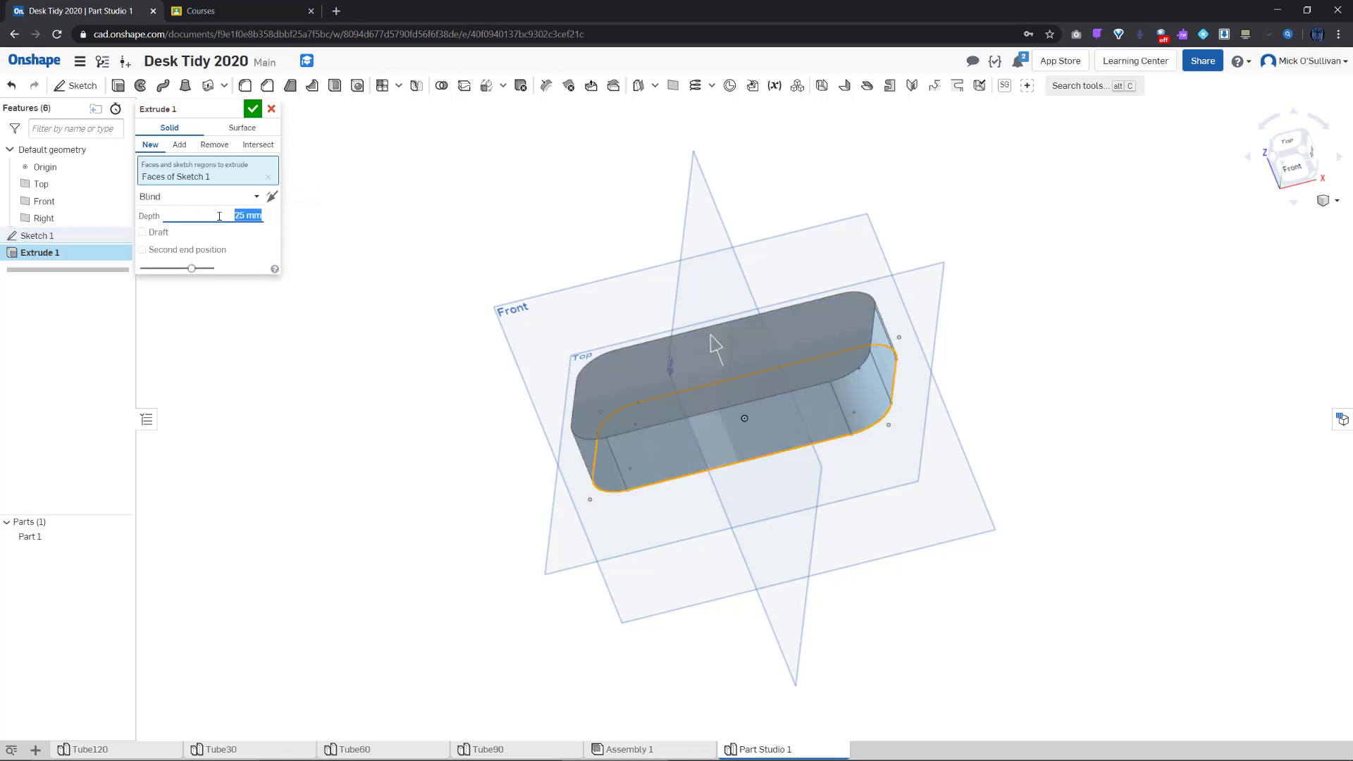
{"action": "type", "text": "2"}
{"action": "key", "text": "Return"}
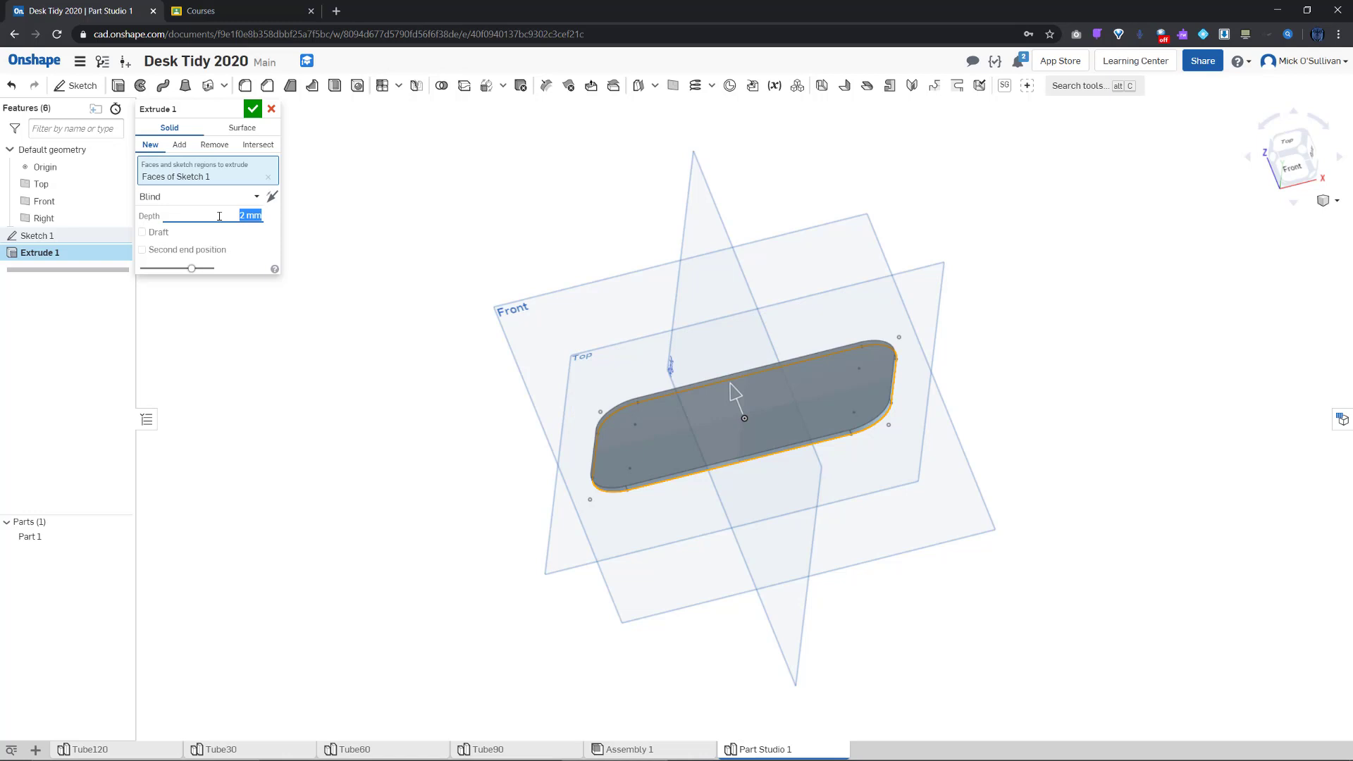
{"action": "left_click", "coordinate": [252, 108]}
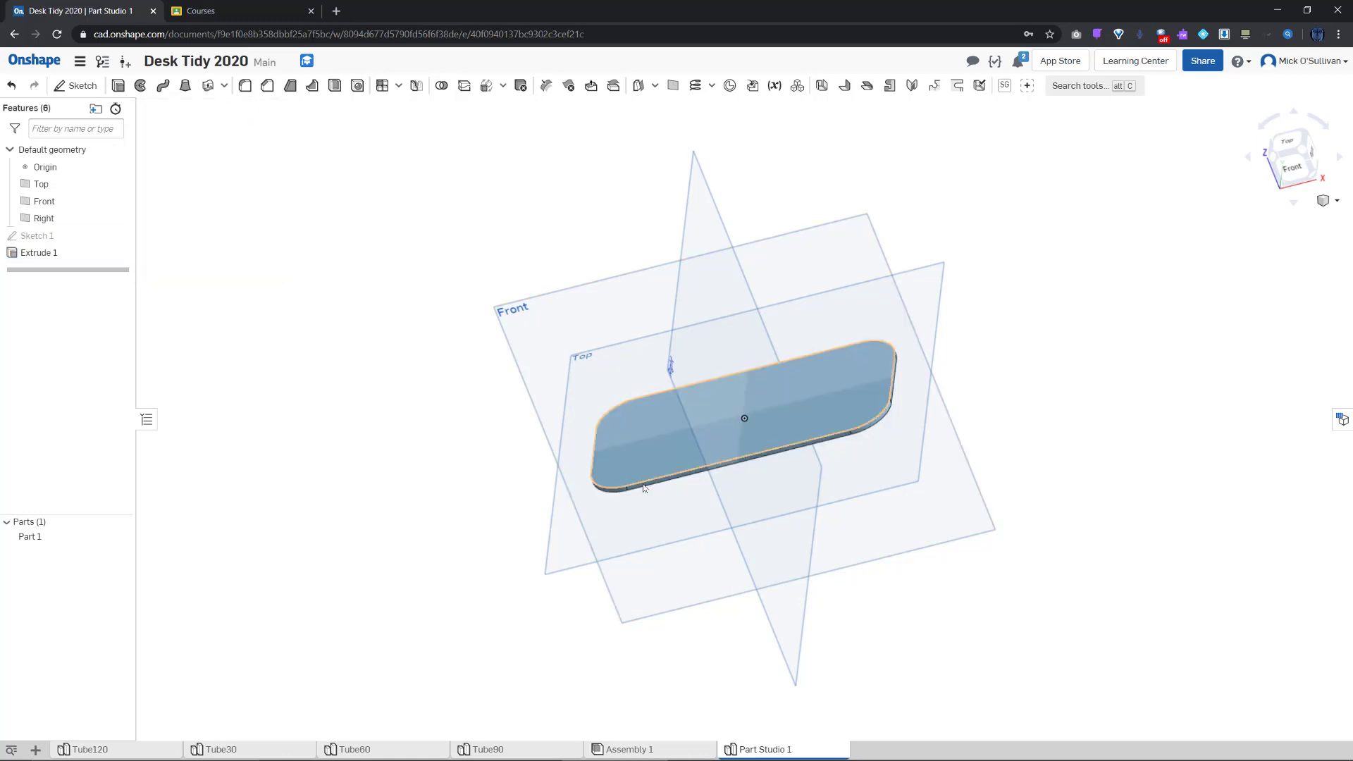
{"action": "right_click_drag", "start_coordinate": [514, 398], "coordinate": [539, 423]}
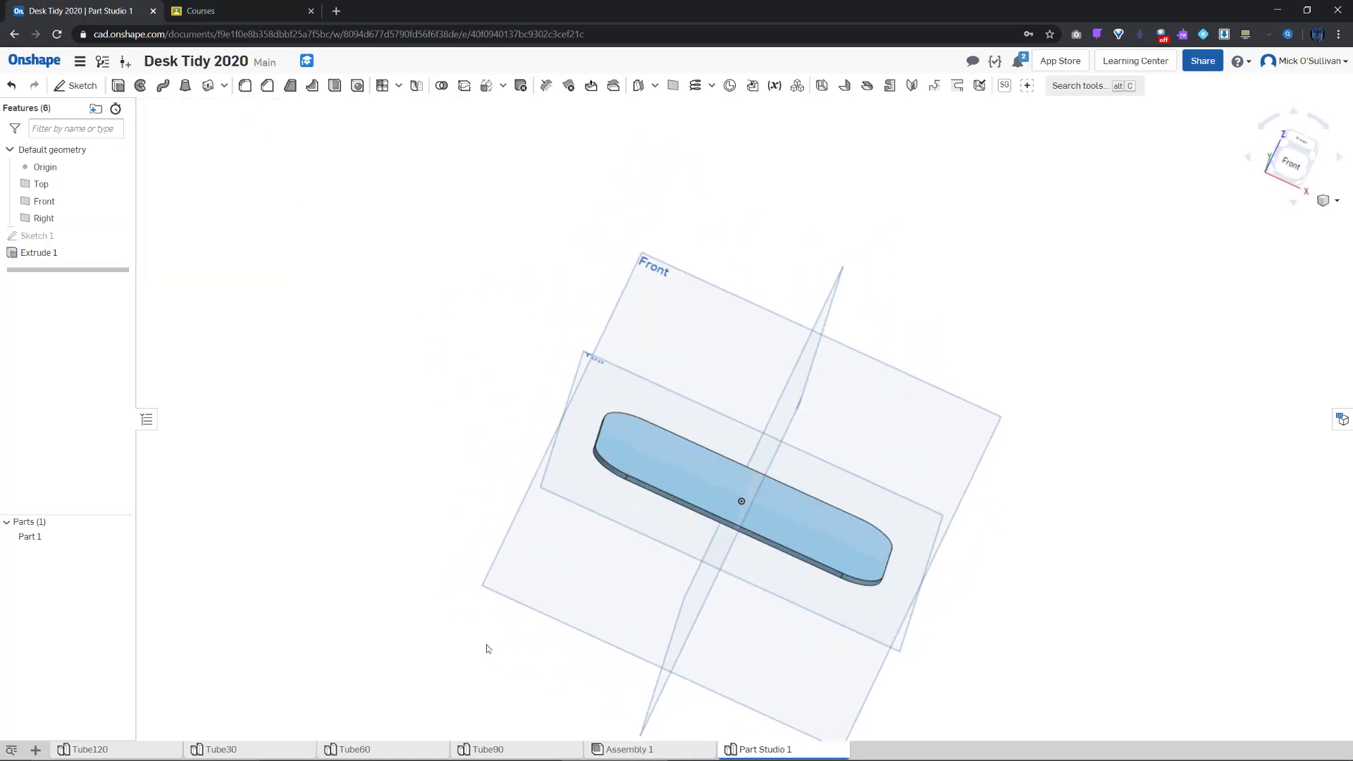
Rename Part Studio 1 to Base and return to Assembly 1
{"action": "right_click", "coordinate": [751, 749]}
{"action": "left_click", "coordinate": [768, 627]}
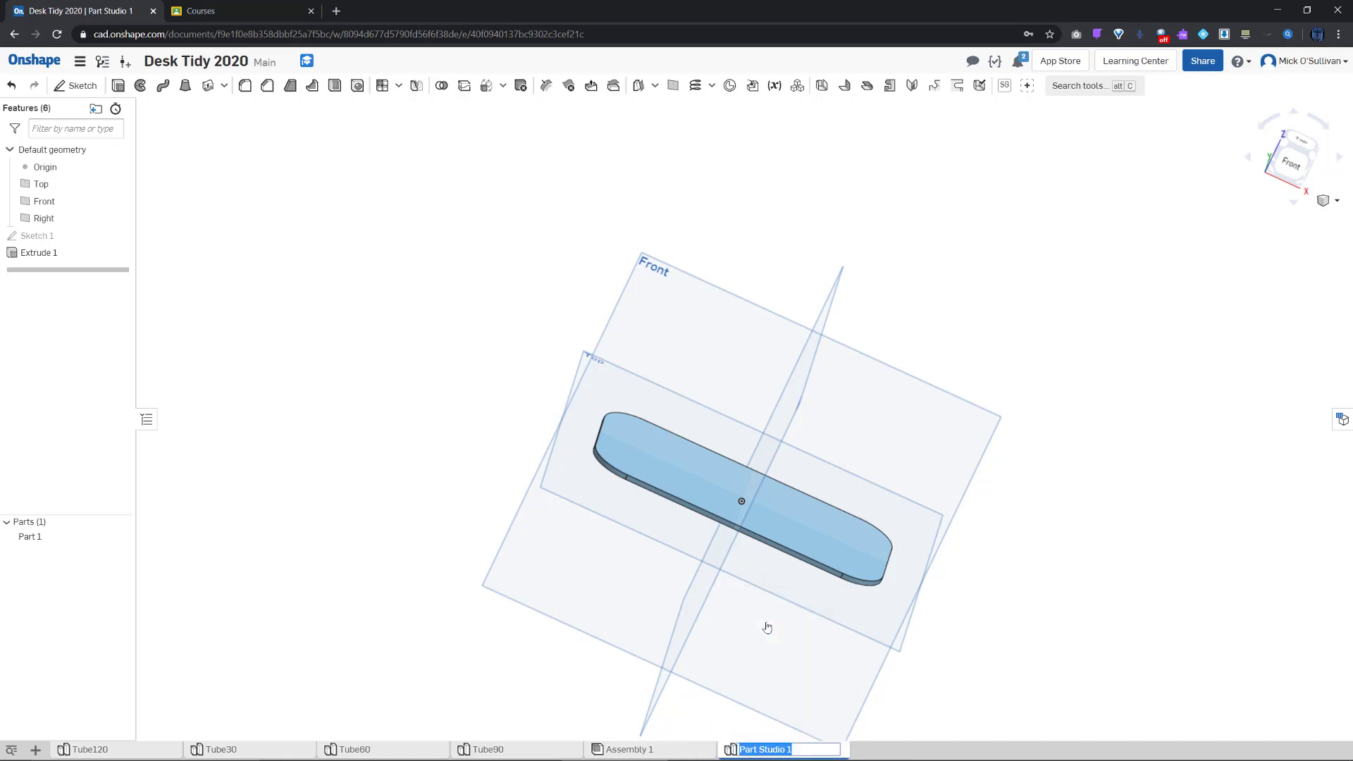
{"action": "type", "text": "Base"}
{"action": "left_click", "coordinate": [668, 750]}
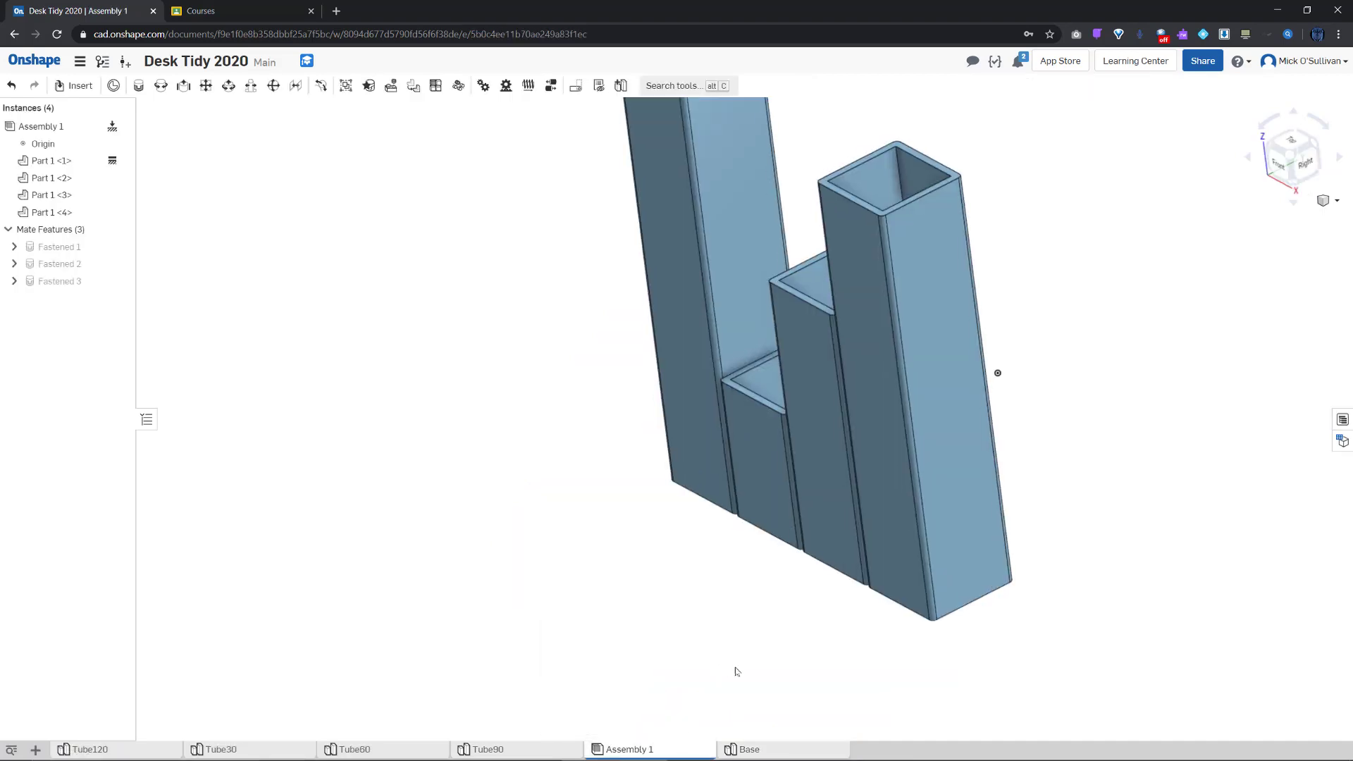
Insert the Base part into Assembly 1 below the four tubes and start a Fastened mate
{"action": "right_click_drag", "start_coordinate": [737, 672], "coordinate": [813, 577]}
{"action": "scroll", "coordinate": [779, 579], "scroll_direction": "down", "scroll_amount": 4}
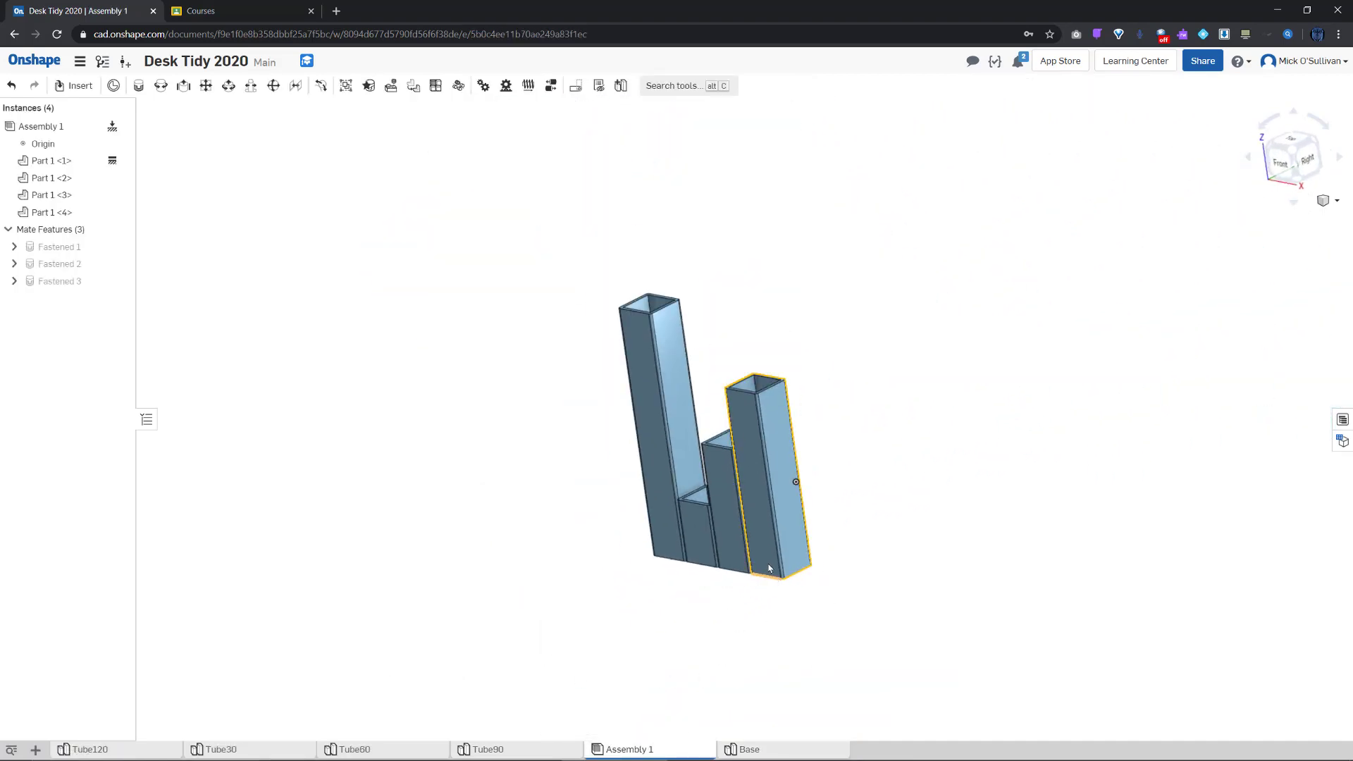
{"action": "left_click", "coordinate": [96, 86]}
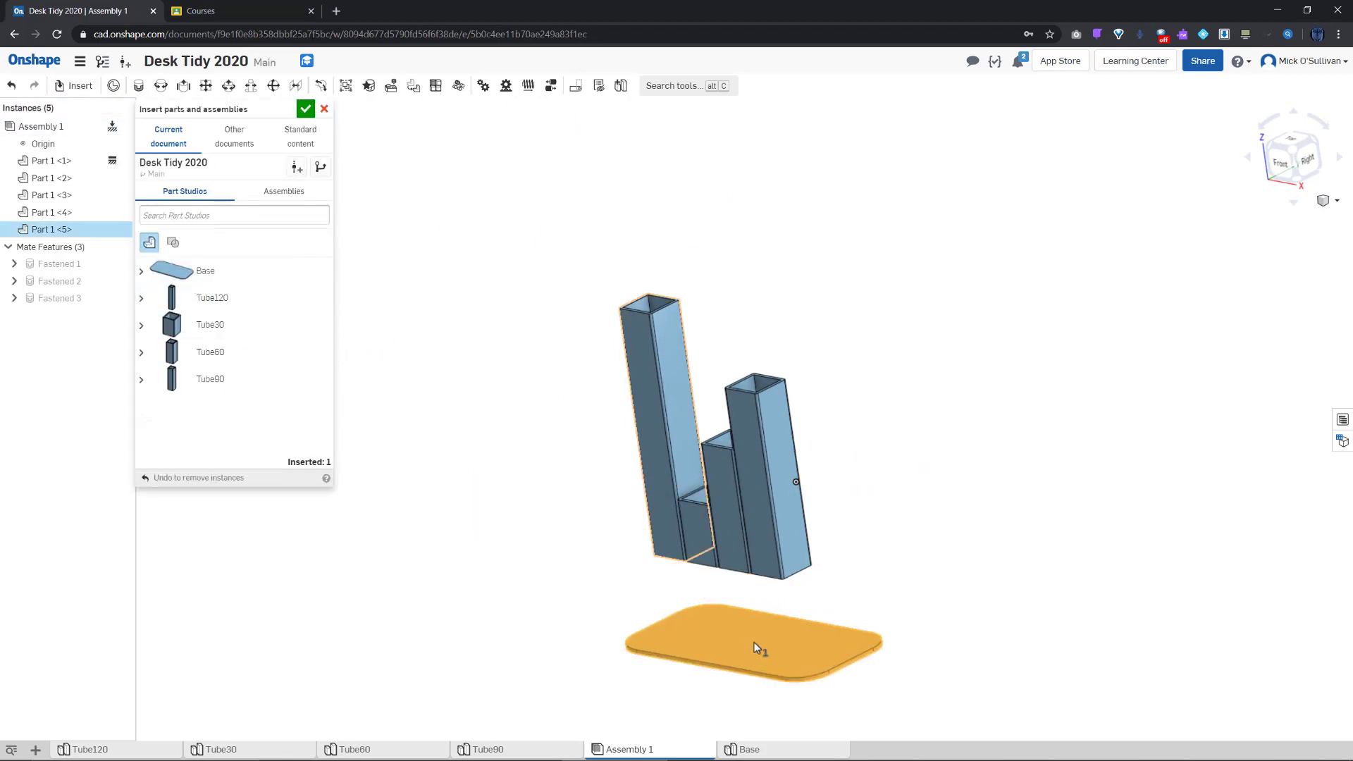
{"action": "left_click", "coordinate": [737, 610]}
{"action": "left_click", "coordinate": [758, 661]}
{"action": "middle_click_drag", "start_coordinate": [758, 661], "coordinate": [668, 669]}
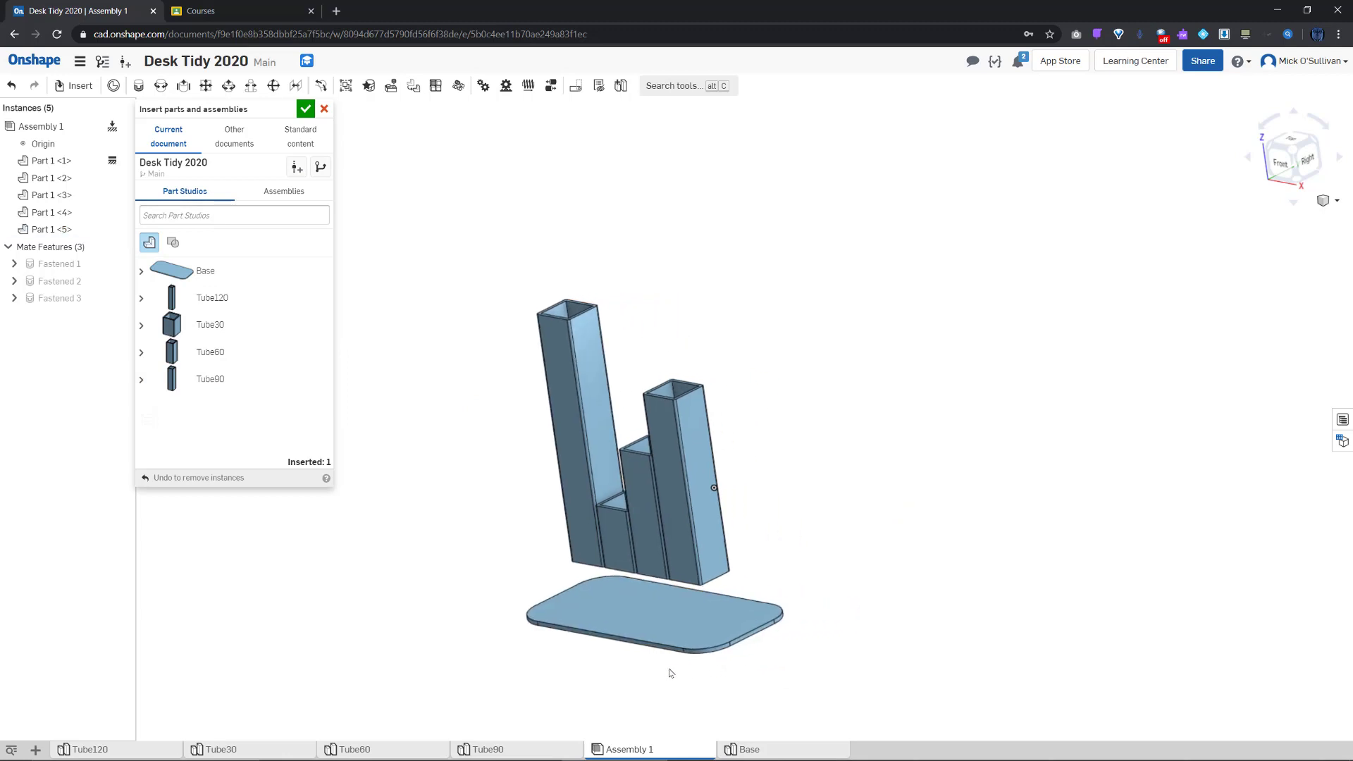
{"action": "right_click_drag", "start_coordinate": [669, 669], "coordinate": [740, 670]}
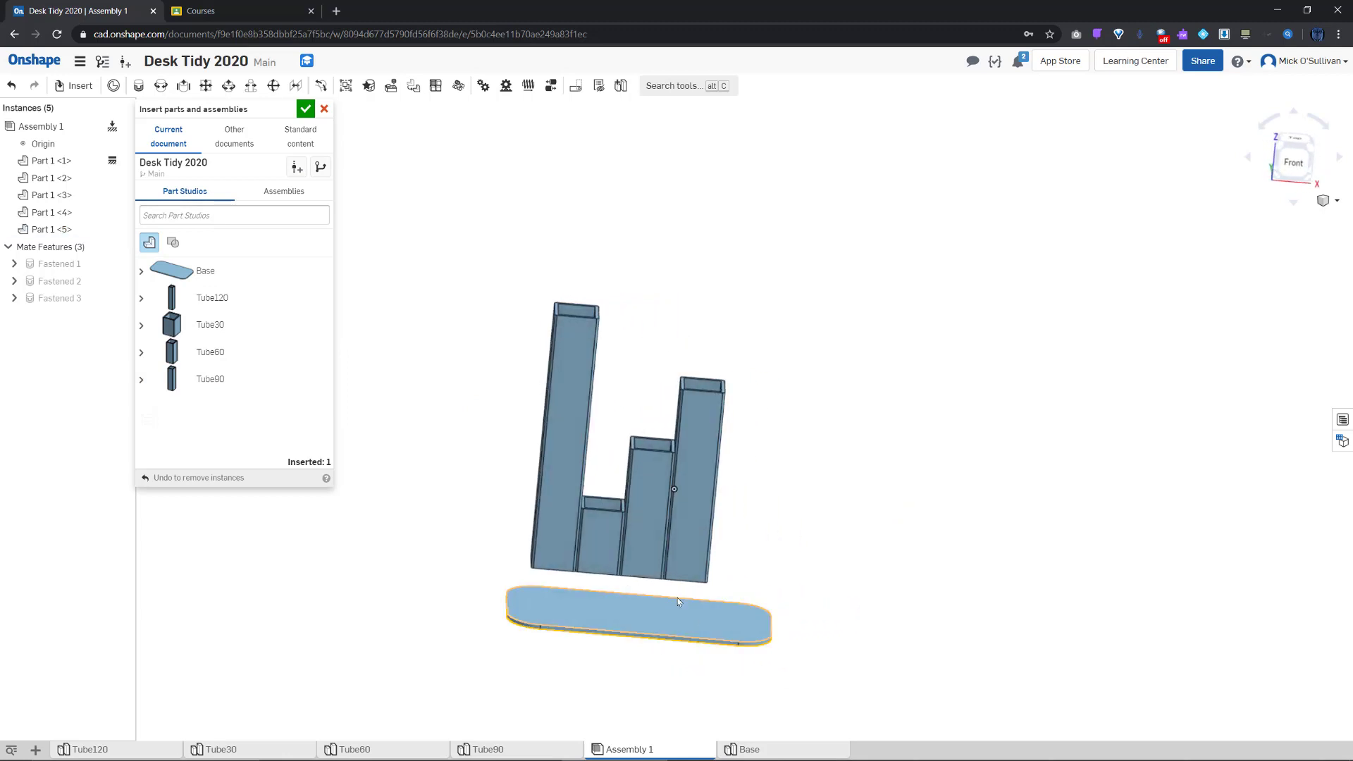
{"action": "left_click", "coordinate": [138, 86]}
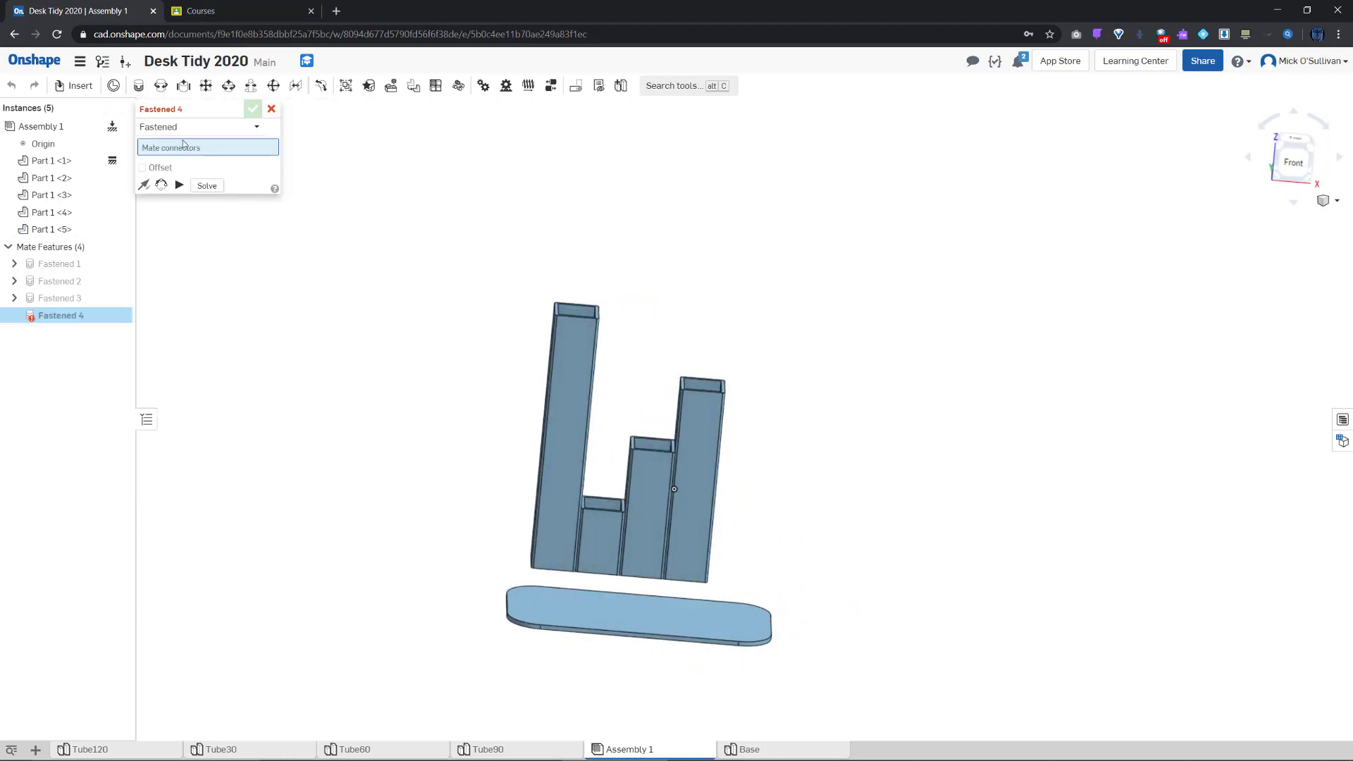
Pick the last tube's bottom mate connector for Fastened 4
{"action": "right_click_drag", "start_coordinate": [615, 592], "coordinate": [643, 604]}
{"action": "scroll", "coordinate": [508, 612], "scroll_direction": "up", "scroll_amount": 10}
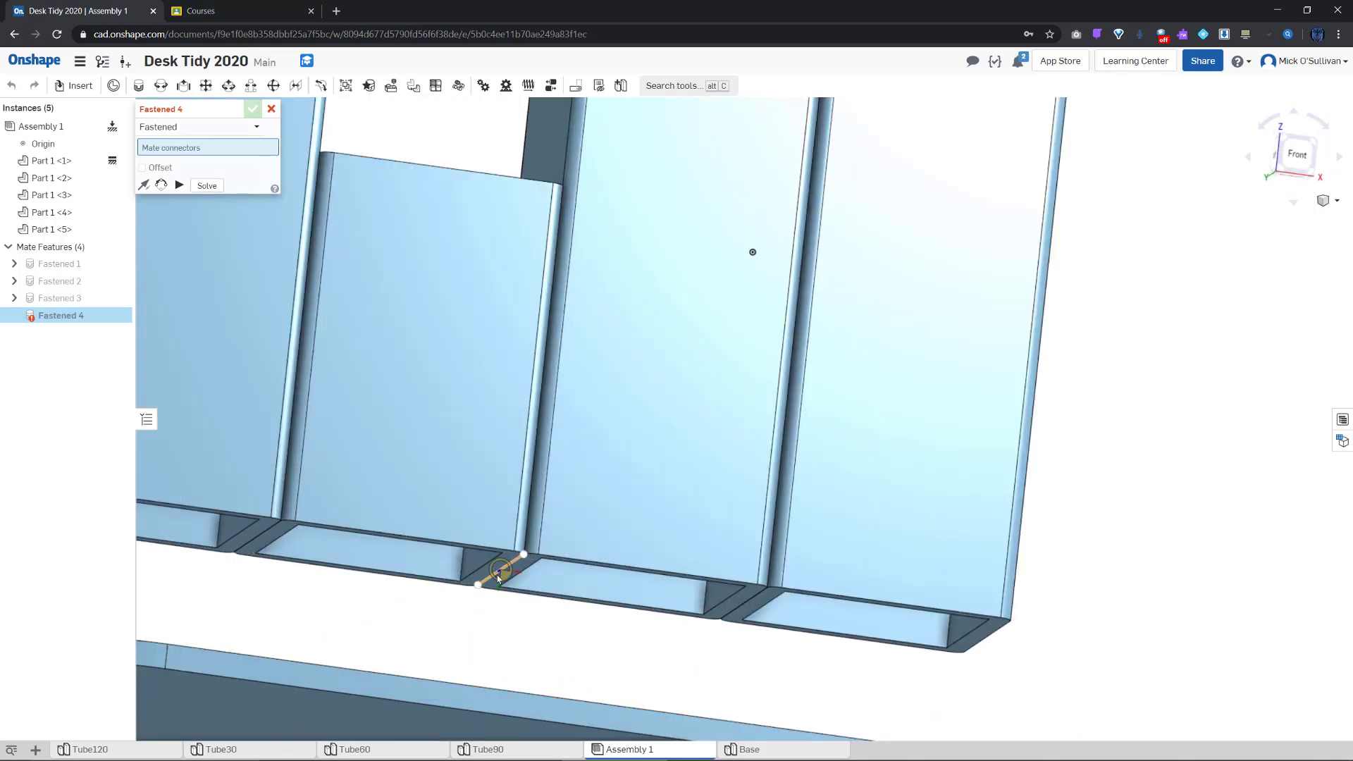
{"action": "scroll", "coordinate": [497, 586], "scroll_direction": "up", "scroll_amount": 2}
{"action": "right_click_drag", "start_coordinate": [497, 583], "coordinate": [506, 539]}
{"action": "scroll", "coordinate": [505, 539], "scroll_direction": "up", "scroll_amount": 5}
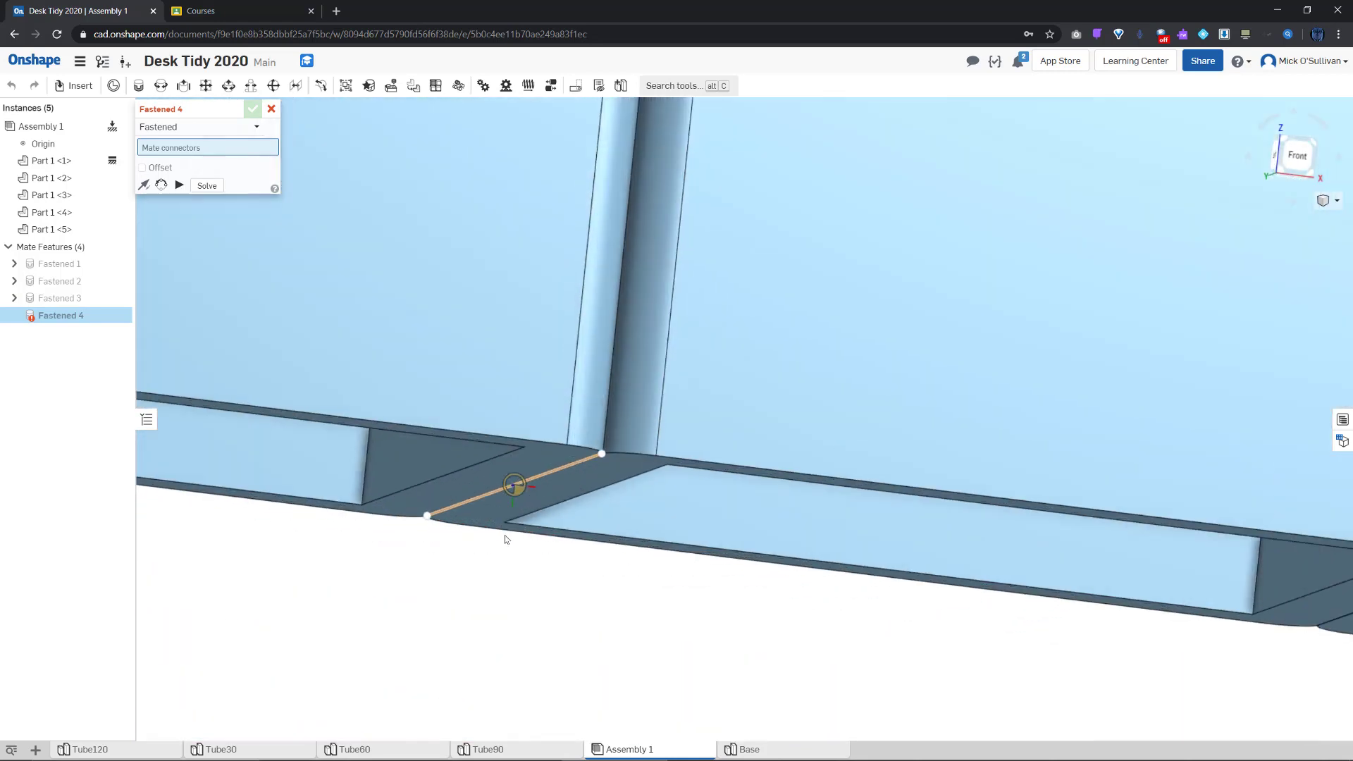
{"action": "left_click", "coordinate": [514, 492]}
Seat the tubes on the base plate's centre connector and confirm Fastened 4
{"action": "scroll", "coordinate": [543, 620], "scroll_direction": "down", "scroll_amount": 5}
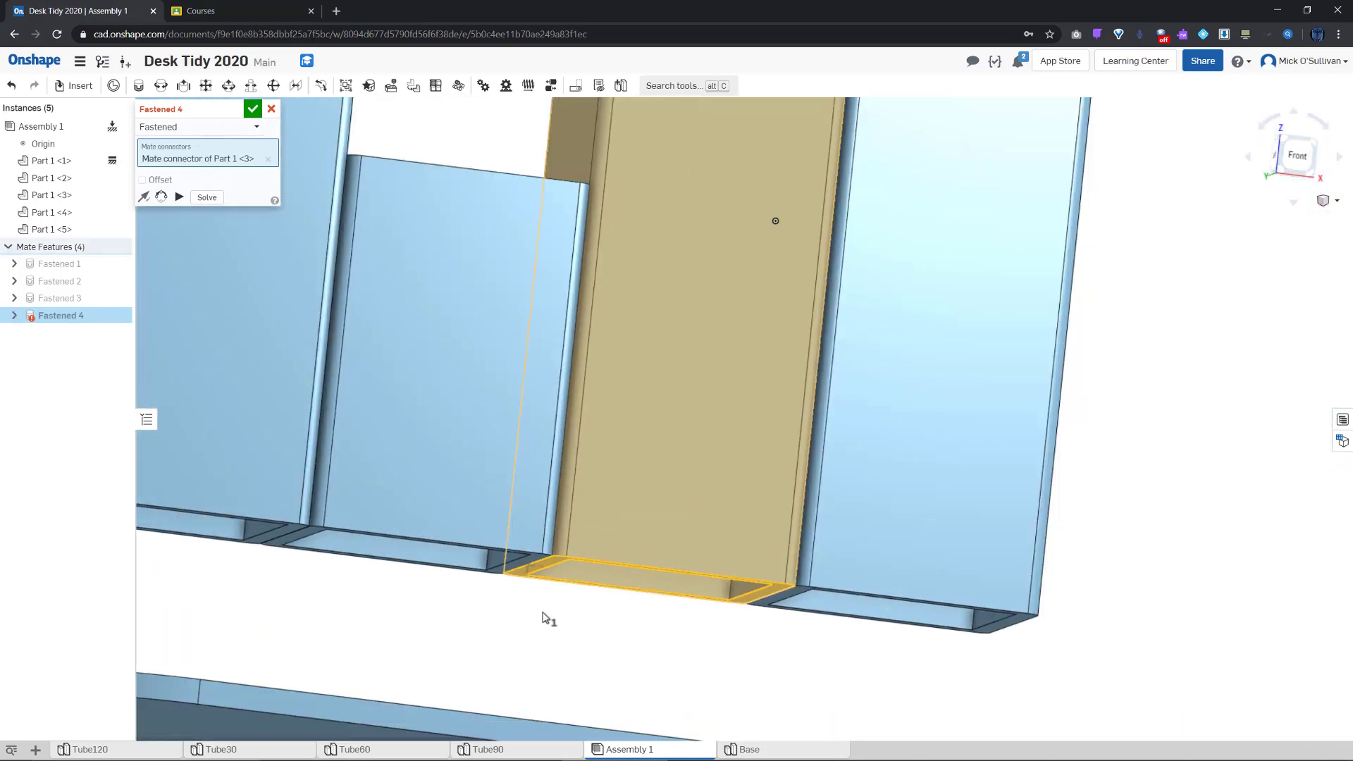
{"action": "right_click_drag", "start_coordinate": [553, 630], "coordinate": [568, 689]}
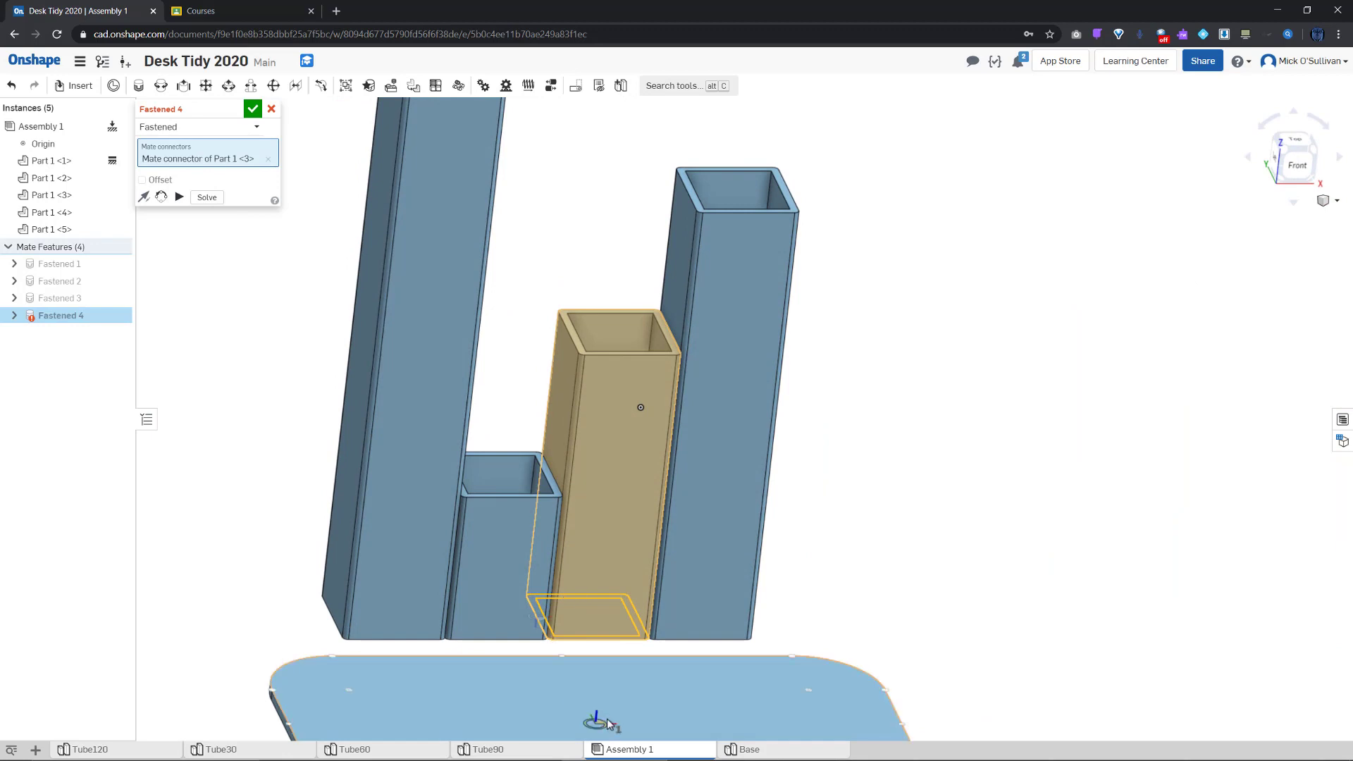
{"action": "scroll", "coordinate": [609, 725], "scroll_direction": "down", "scroll_amount": 3}
{"action": "scroll", "coordinate": [610, 724], "scroll_direction": "down", "scroll_amount": 1}
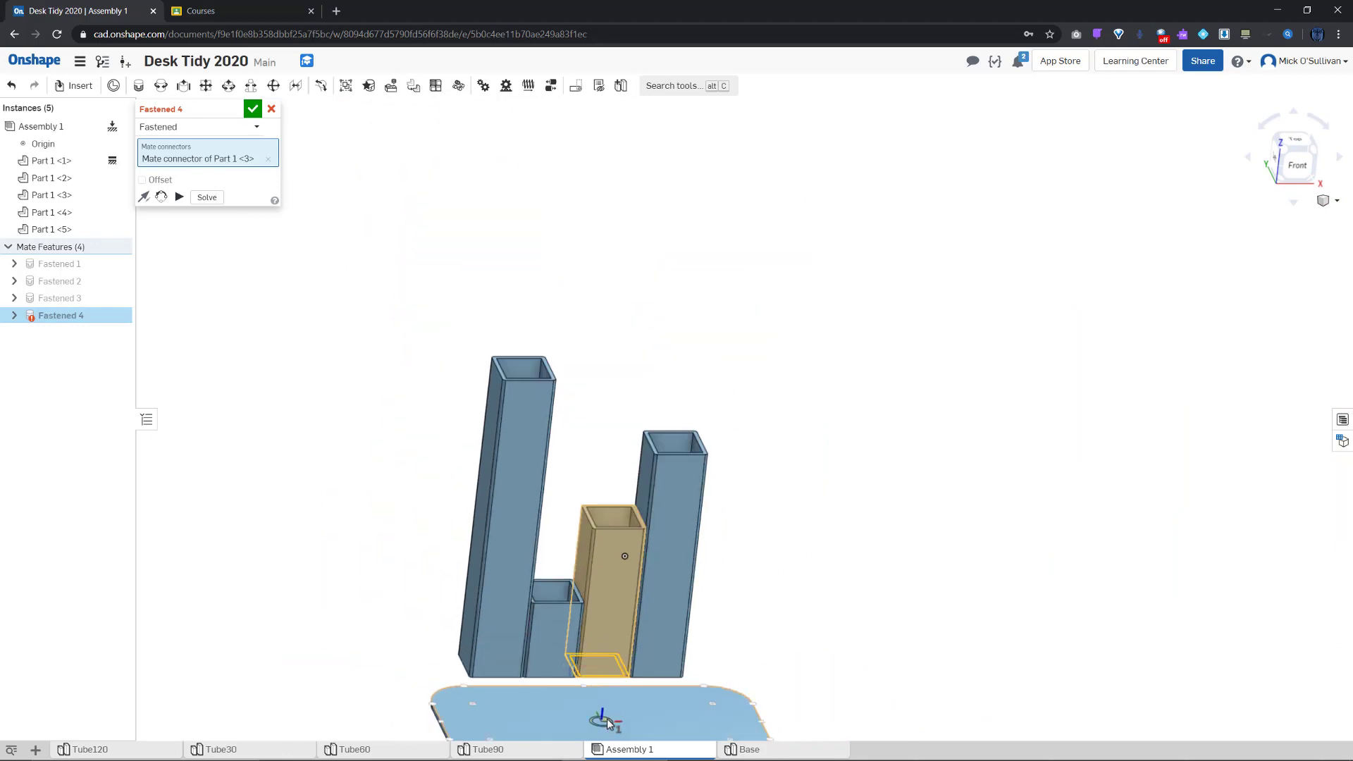
{"action": "middle_click_drag", "start_coordinate": [610, 724], "coordinate": [589, 589]}
{"action": "scroll", "coordinate": [589, 588], "scroll_direction": "up", "scroll_amount": 4}
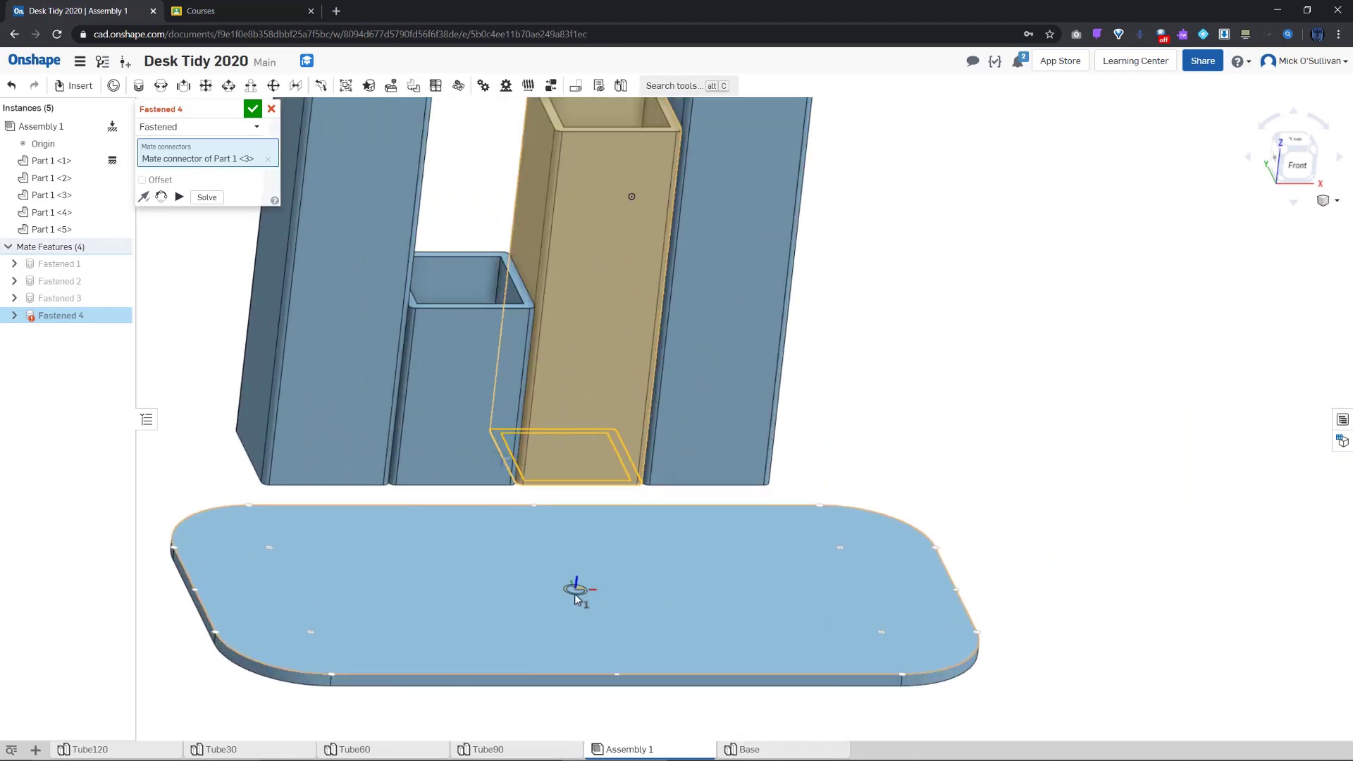
{"action": "left_click", "coordinate": [575, 599]}
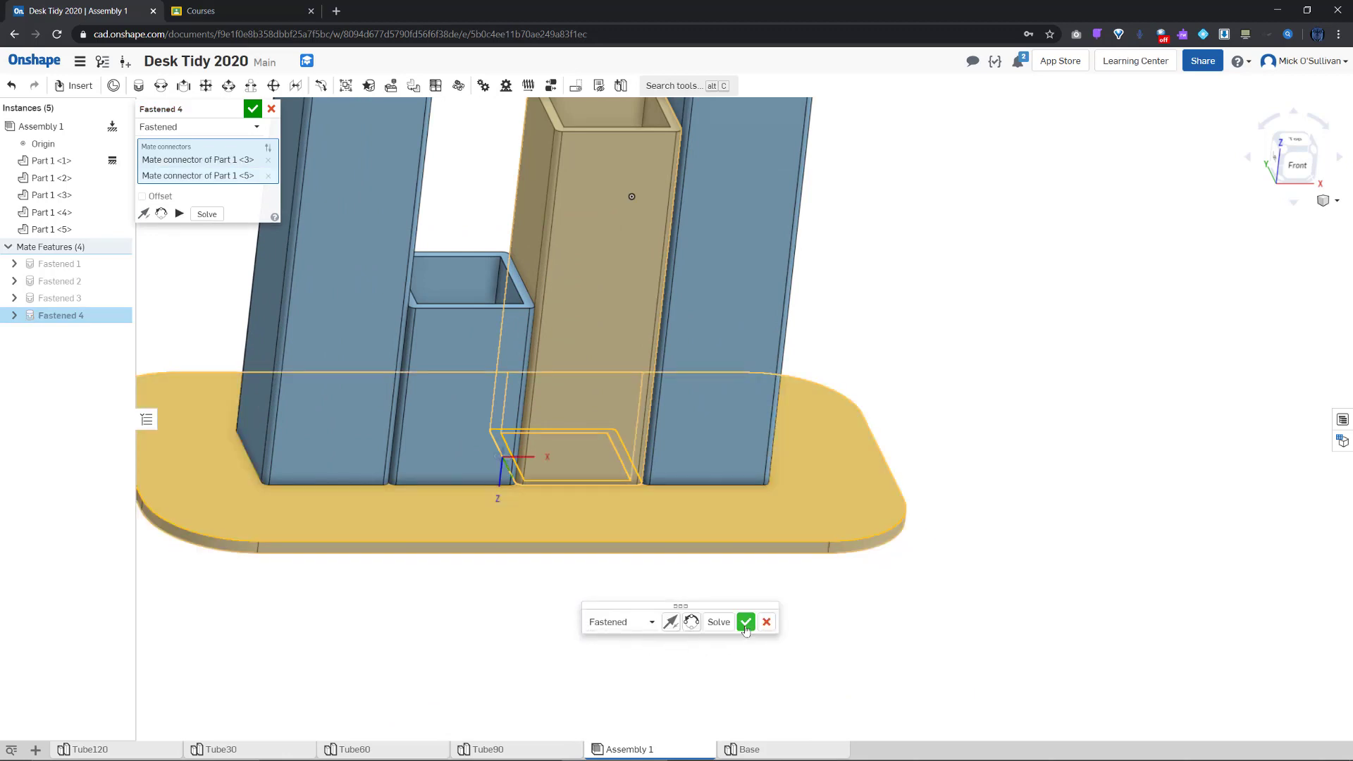
{"action": "left_click", "coordinate": [746, 627]}
Move the Base tab ahead of Assembly 1 and bring up the new-element list
{"action": "middle_click_drag", "start_coordinate": [635, 636], "coordinate": [800, 663]}
{"action": "right_click_drag", "start_coordinate": [869, 672], "coordinate": [828, 696]}
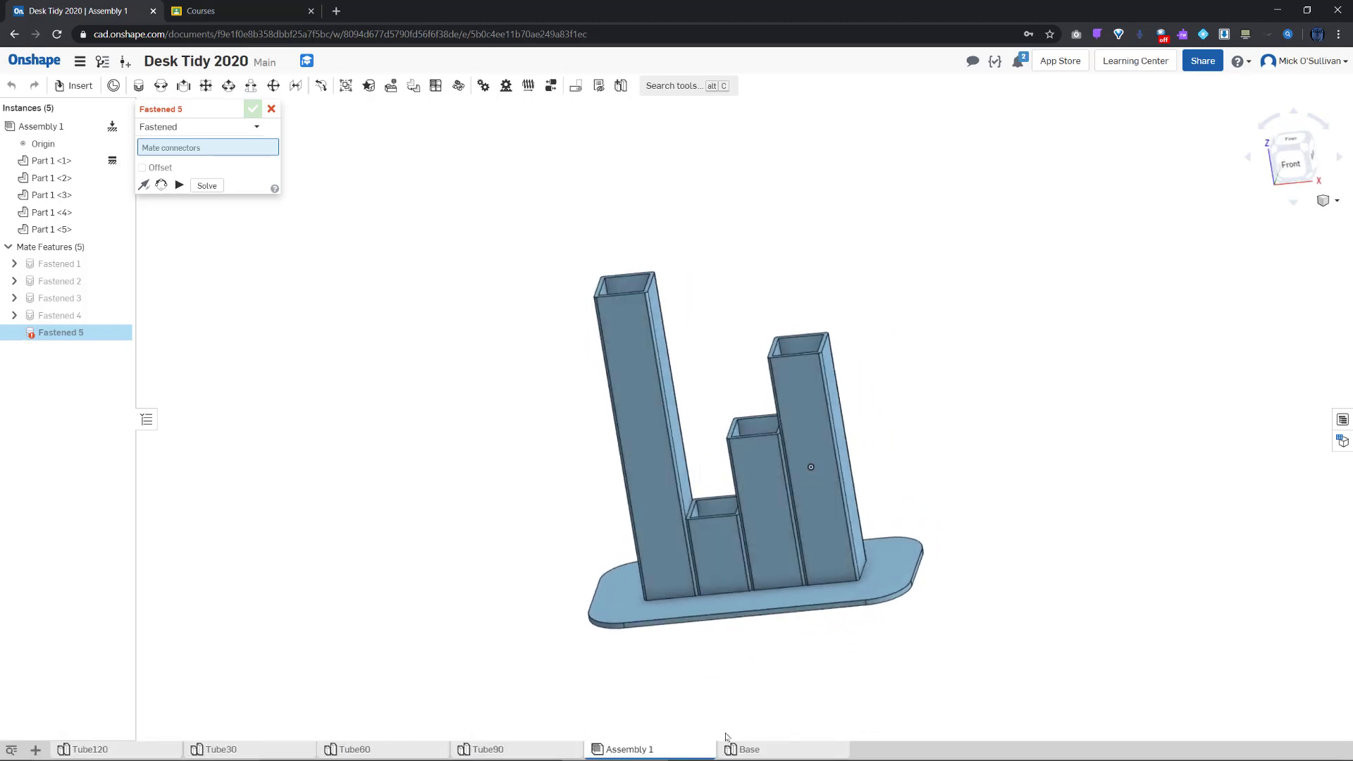
{"action": "left_click_drag", "start_coordinate": [771, 754], "coordinate": [616, 752]}
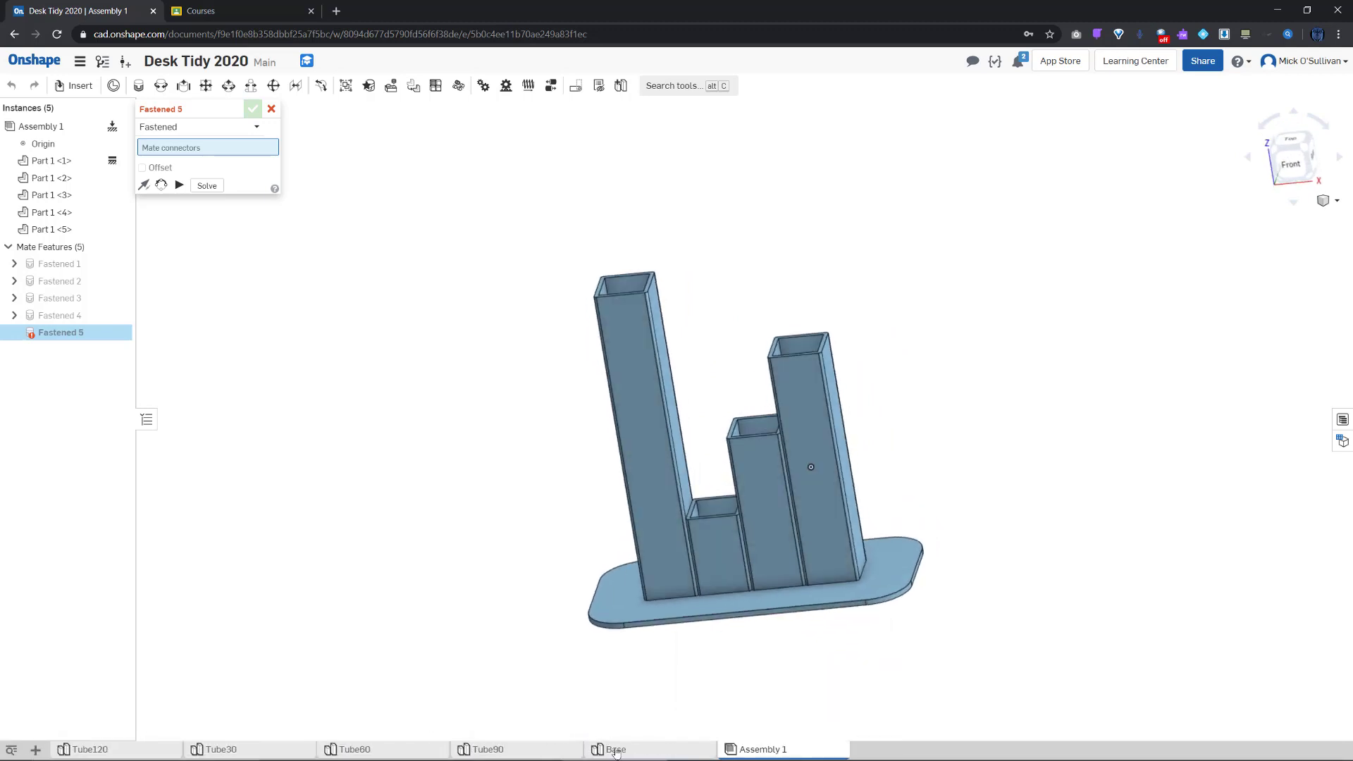
{"action": "right_click_drag", "start_coordinate": [818, 616], "coordinate": [783, 625]}
{"action": "left_click", "coordinate": [36, 749]}
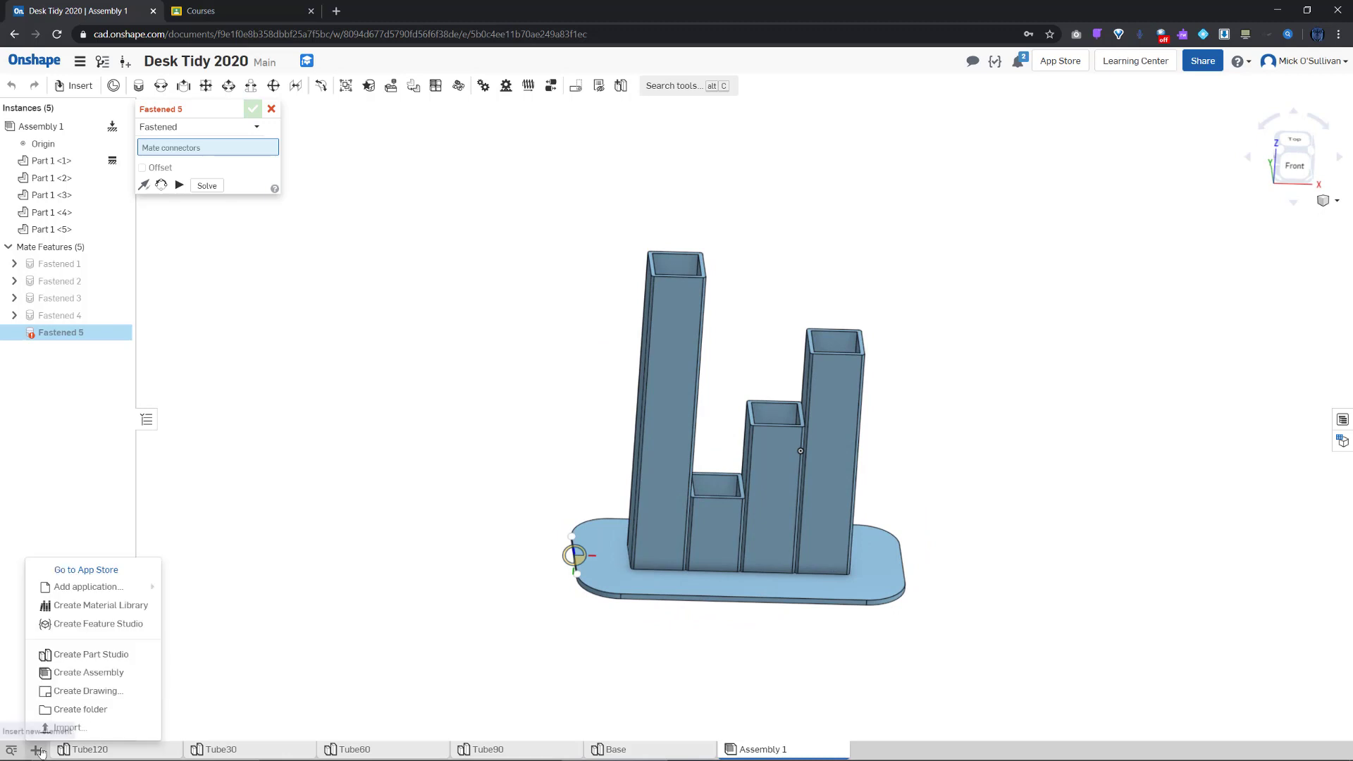
Create Drawing 1 from a custom template: A3 sheet, third-angle projection
{"action": "left_click", "coordinate": [98, 691]}
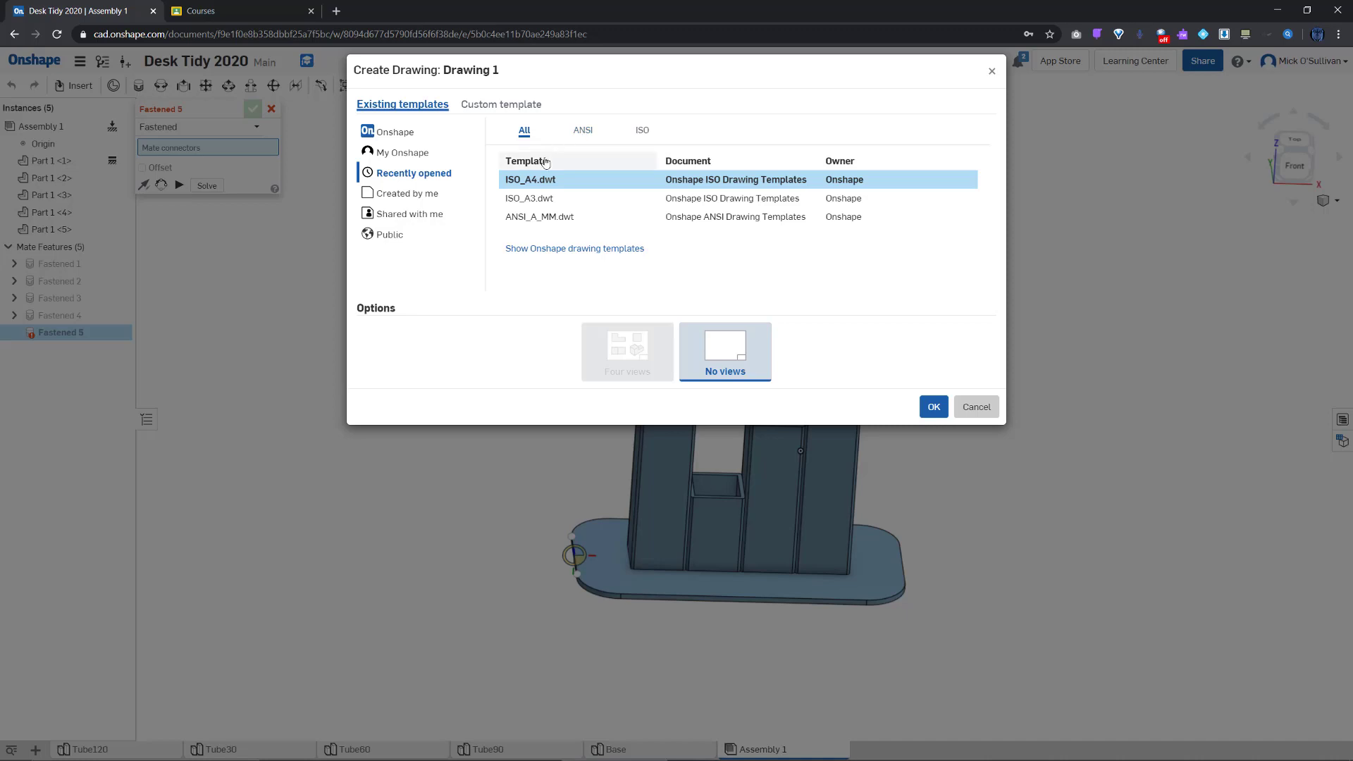
{"action": "left_click", "coordinate": [537, 106]}
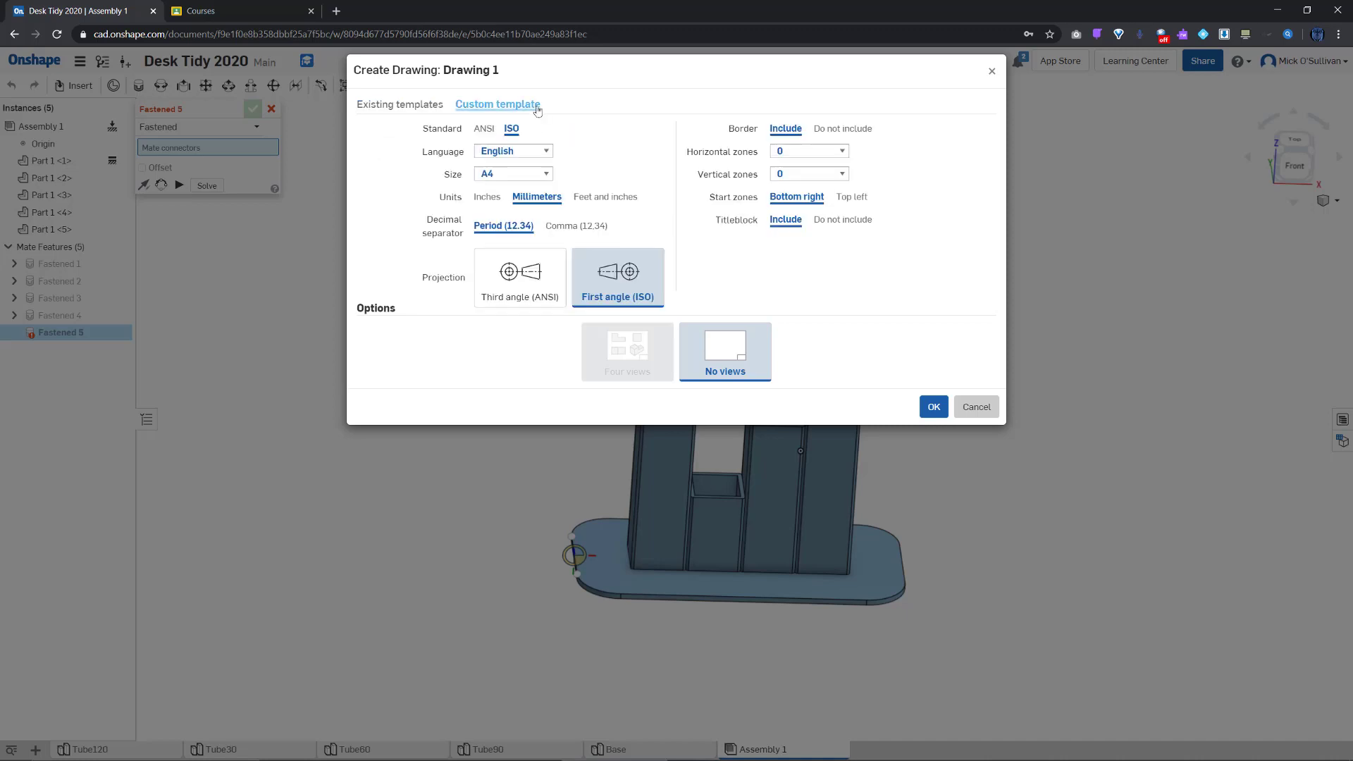
{"action": "left_click", "coordinate": [519, 175]}
{"action": "left_click", "coordinate": [517, 216]}
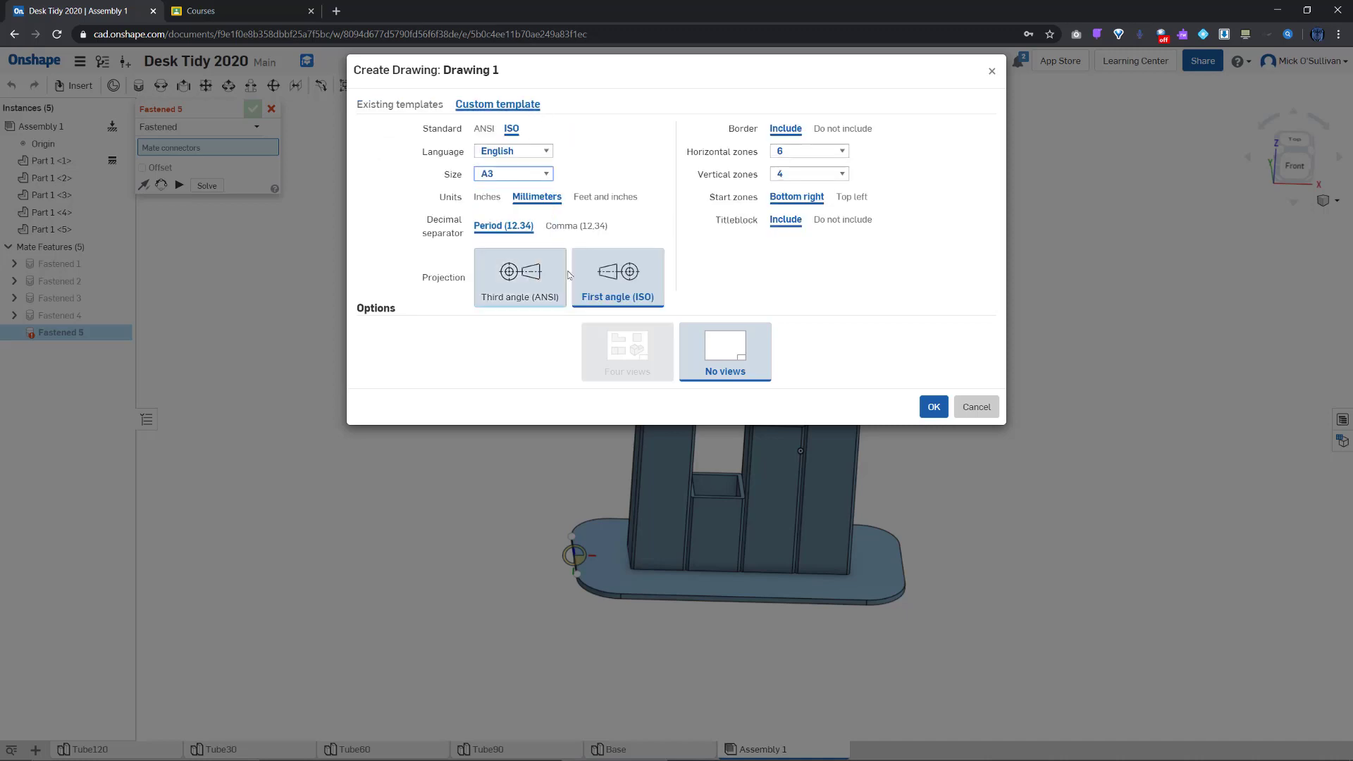
{"action": "left_click", "coordinate": [536, 273]}
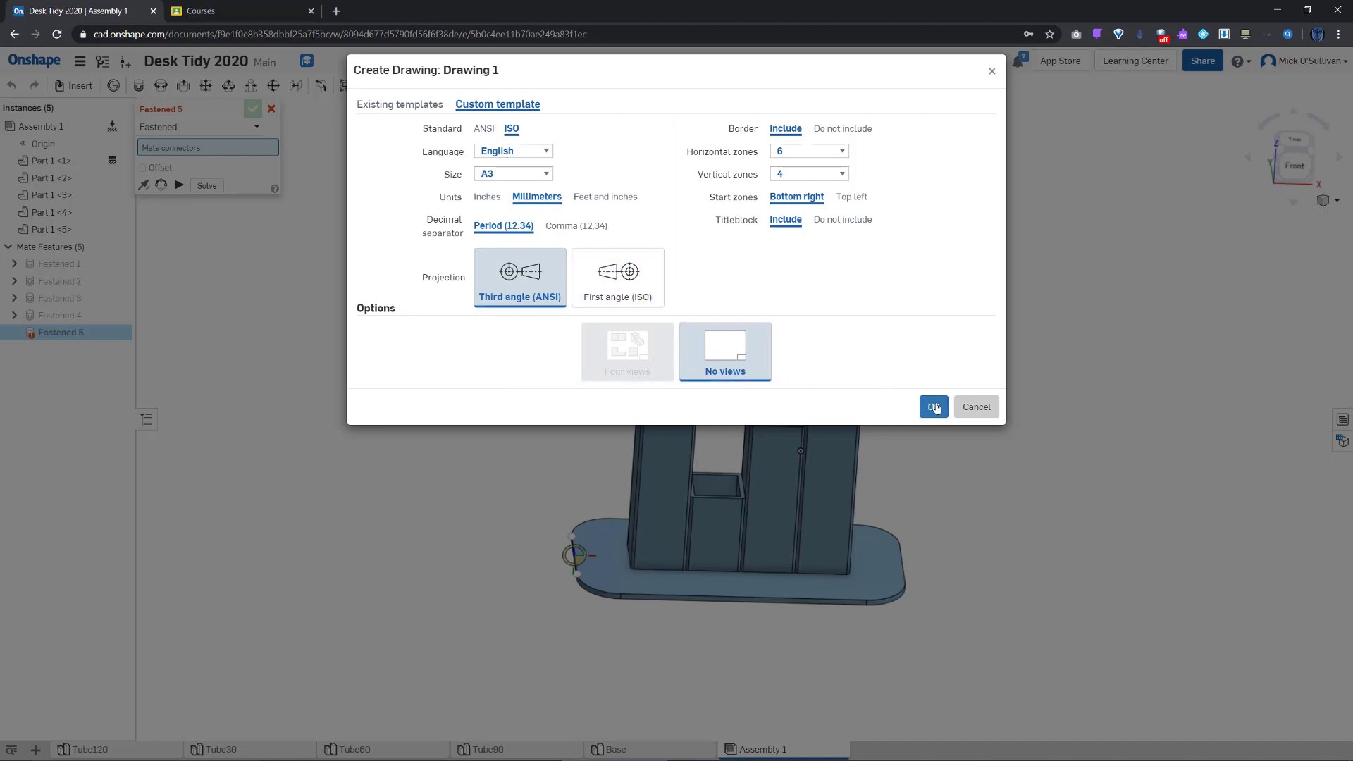
{"action": "left_click", "coordinate": [935, 407]}
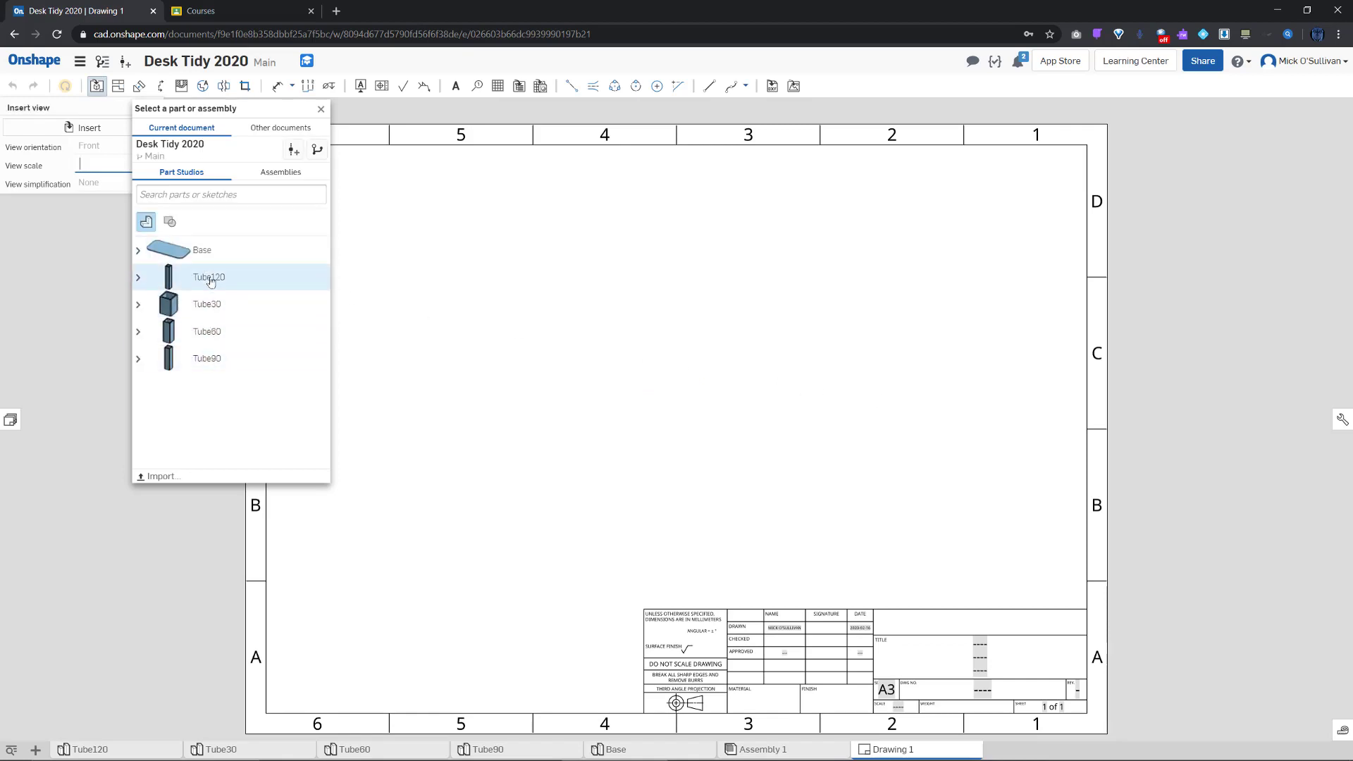
Place a 1:2 front view of Assembly 1 at the sheet's lower left, after trying 1:1
{"action": "left_click", "coordinate": [279, 173]}
{"action": "left_click", "coordinate": [215, 235]}
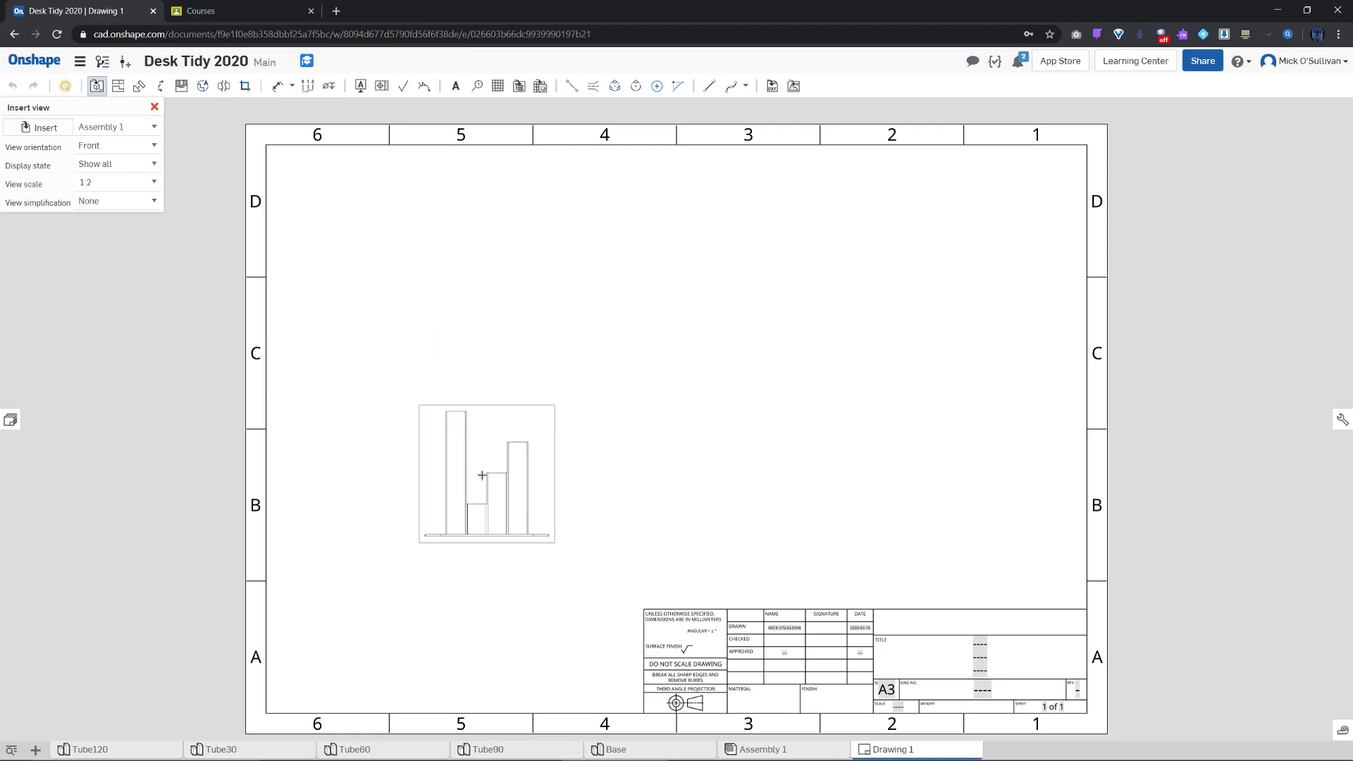
{"action": "left_click", "coordinate": [155, 185]}
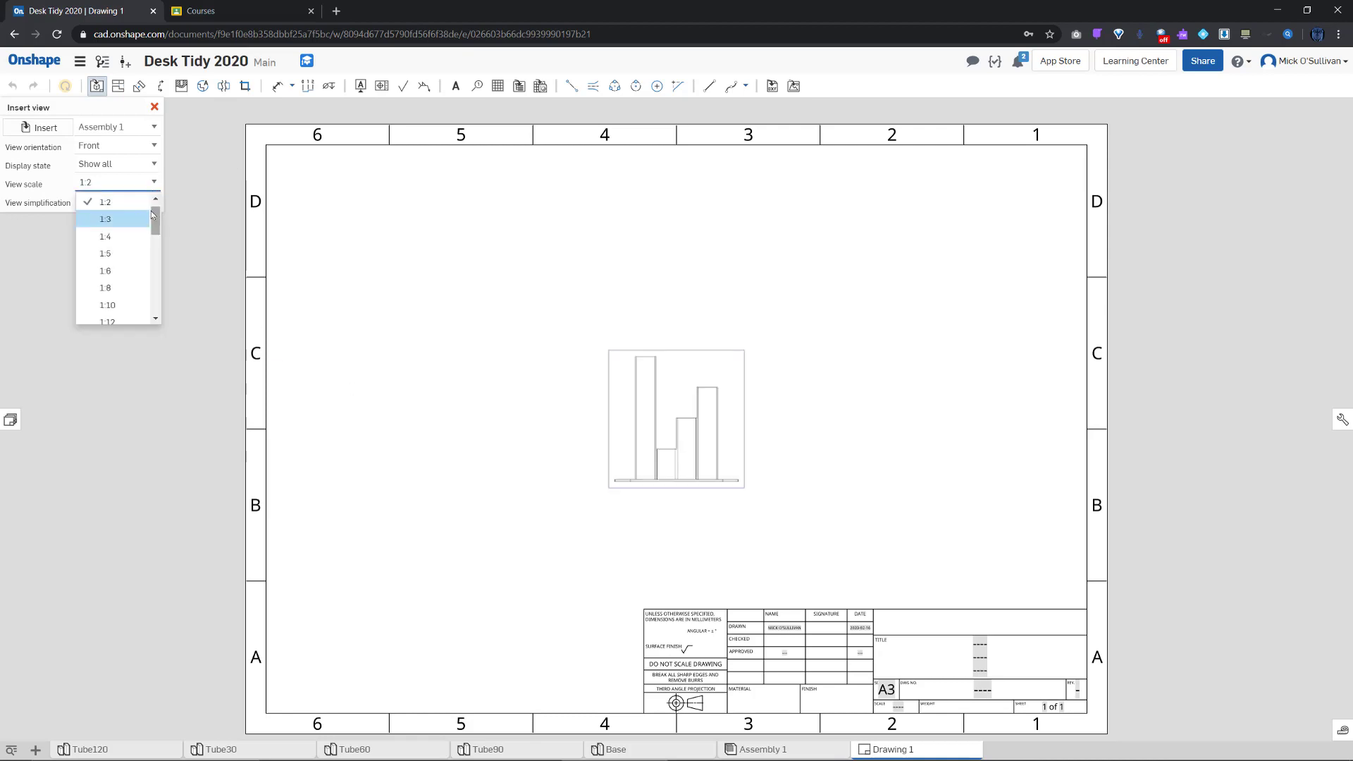
{"action": "scroll", "coordinate": [156, 210], "scroll_direction": "up", "scroll_amount": 1}
{"action": "left_click", "coordinate": [106, 202]}
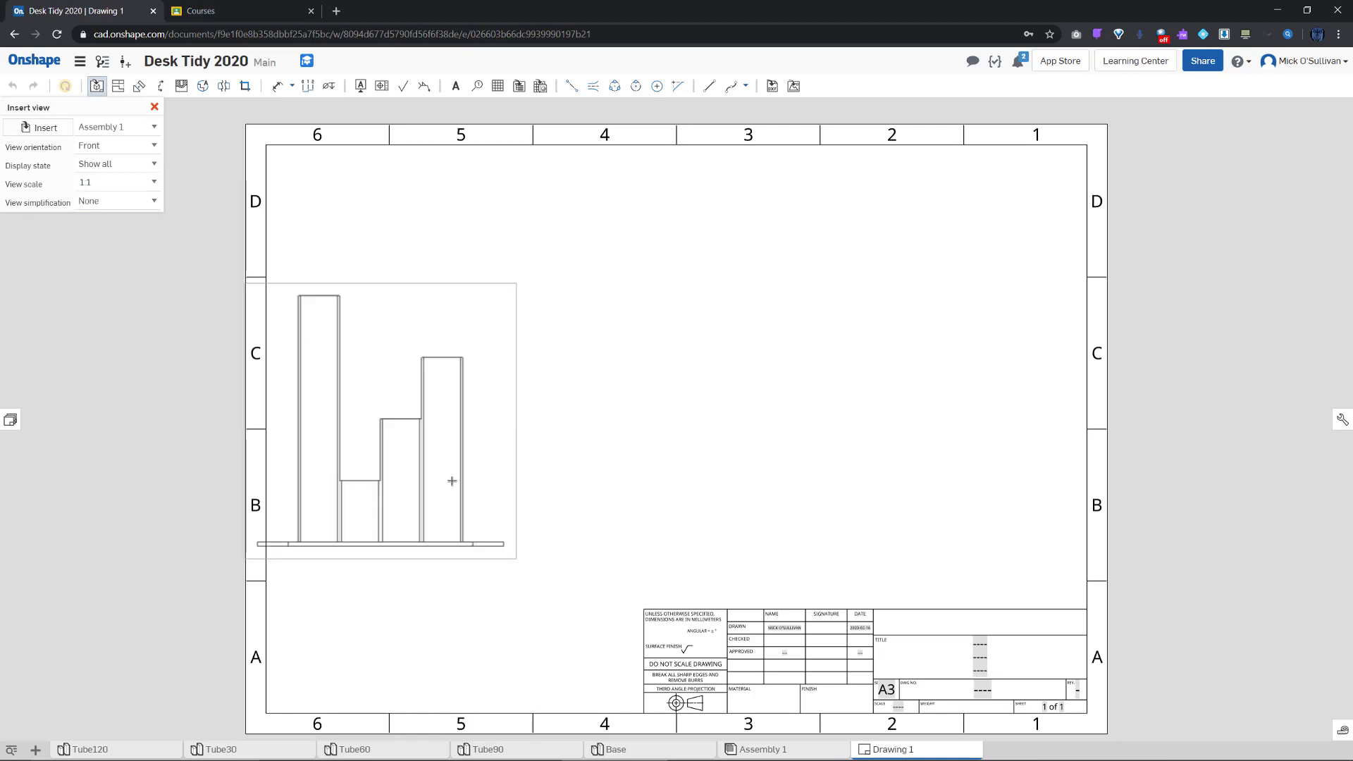
{"action": "left_click", "coordinate": [505, 274]}
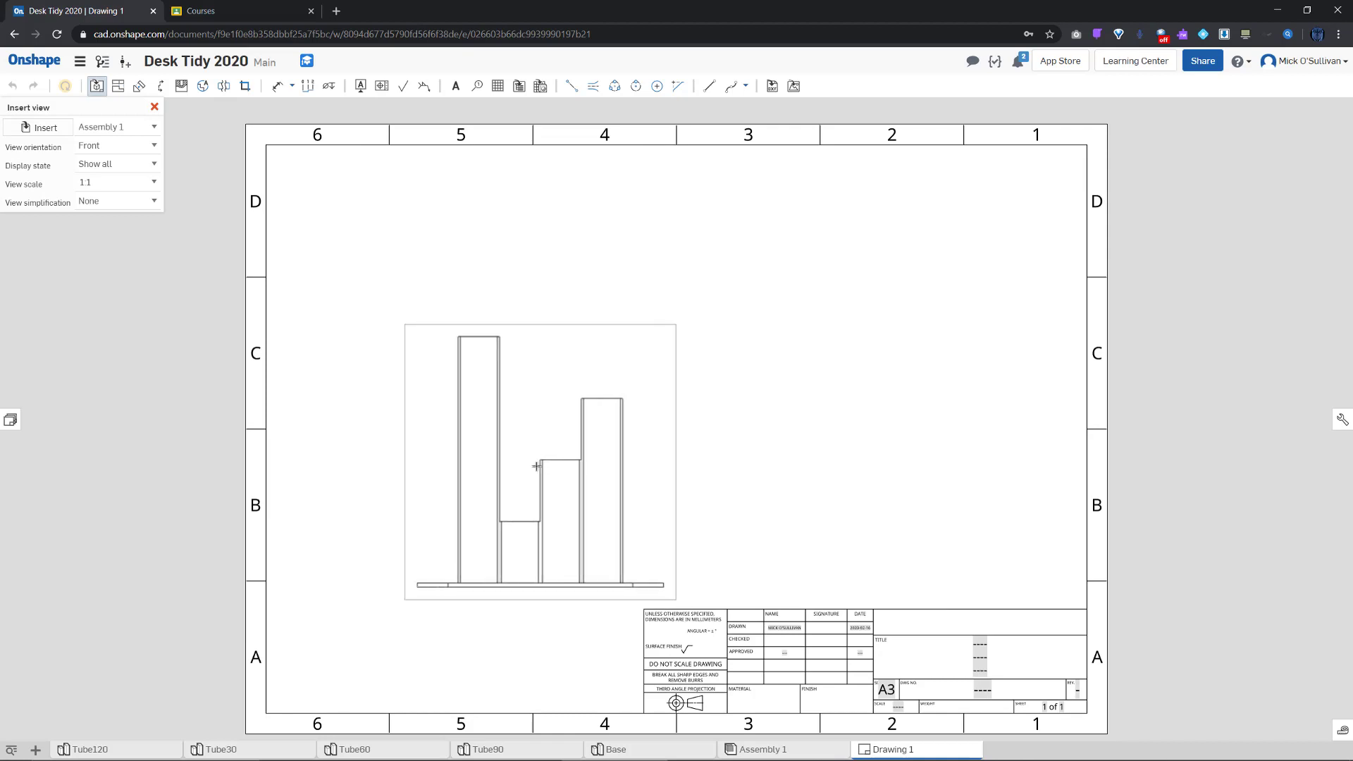
{"action": "left_click", "coordinate": [141, 182]}
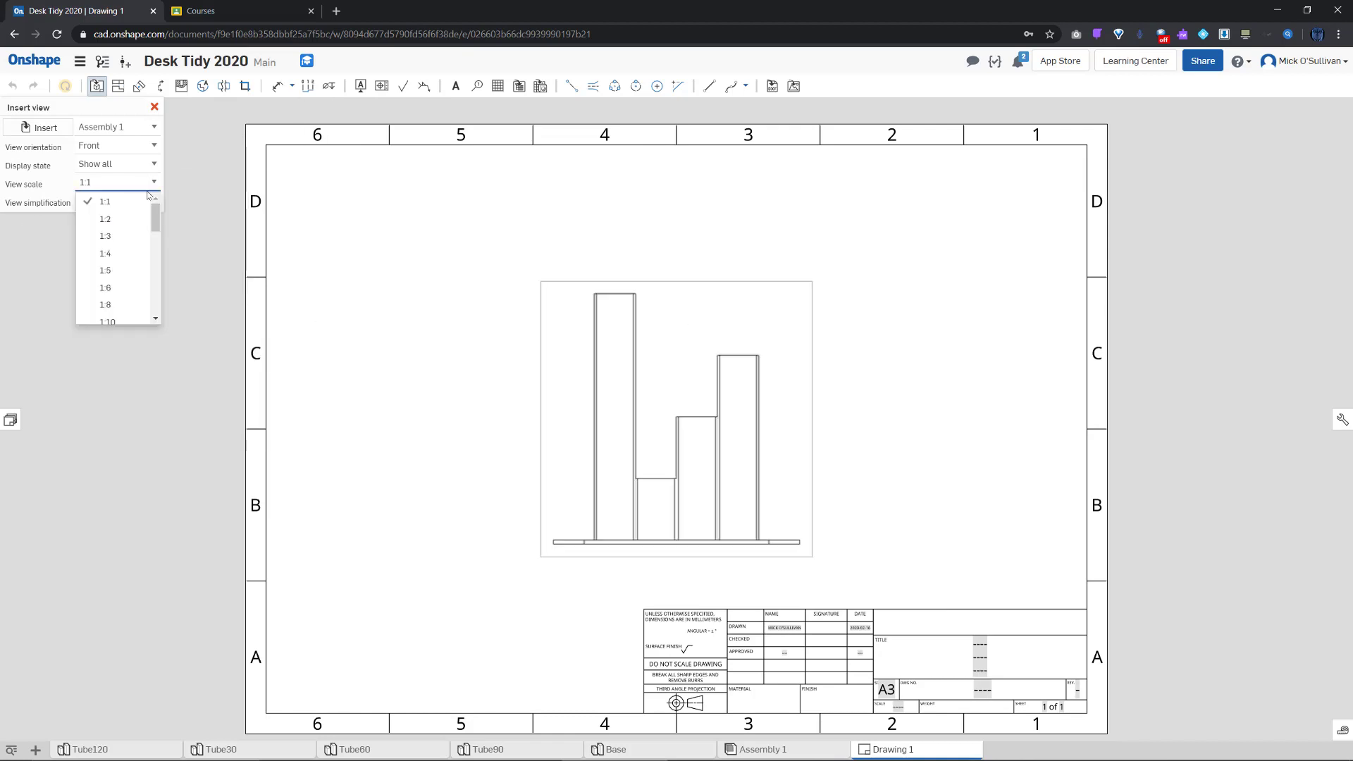
{"action": "left_click", "coordinate": [134, 219]}
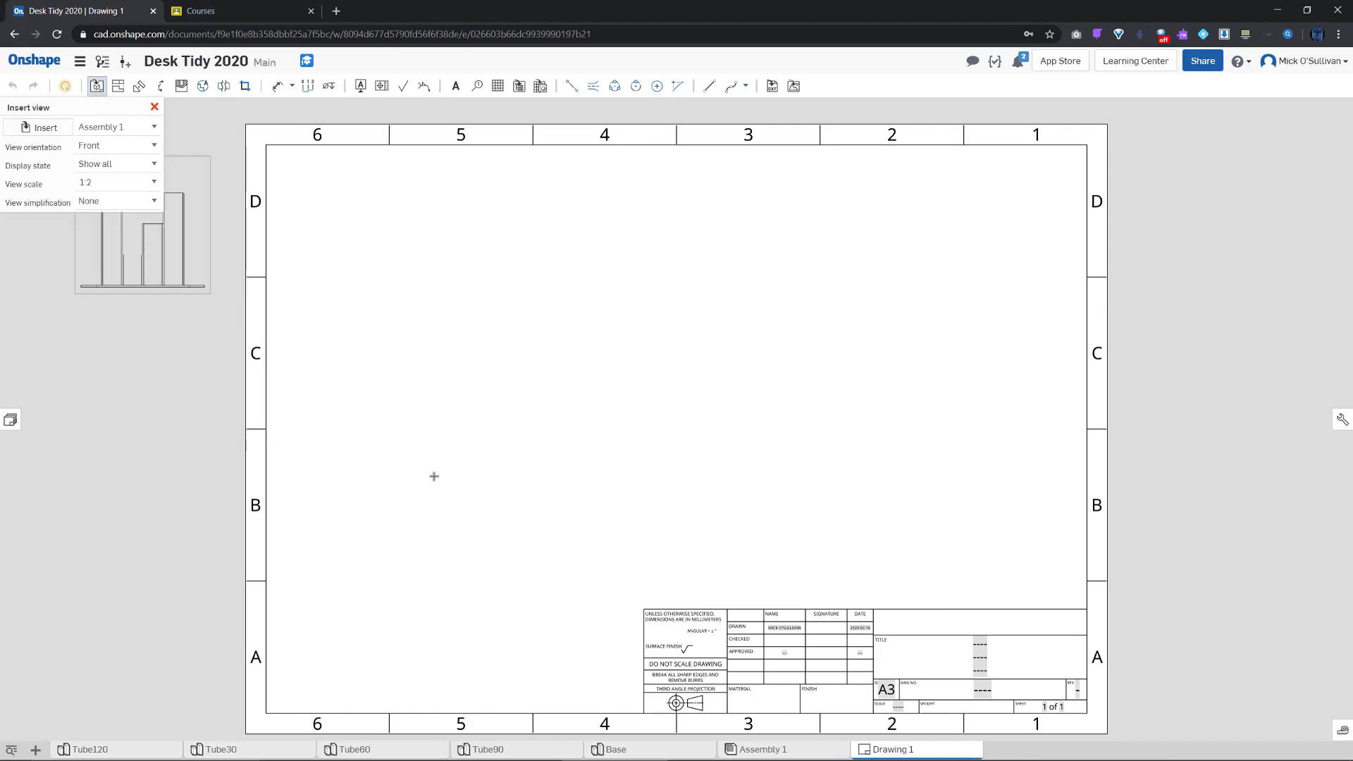
{"action": "left_click", "coordinate": [677, 419]}
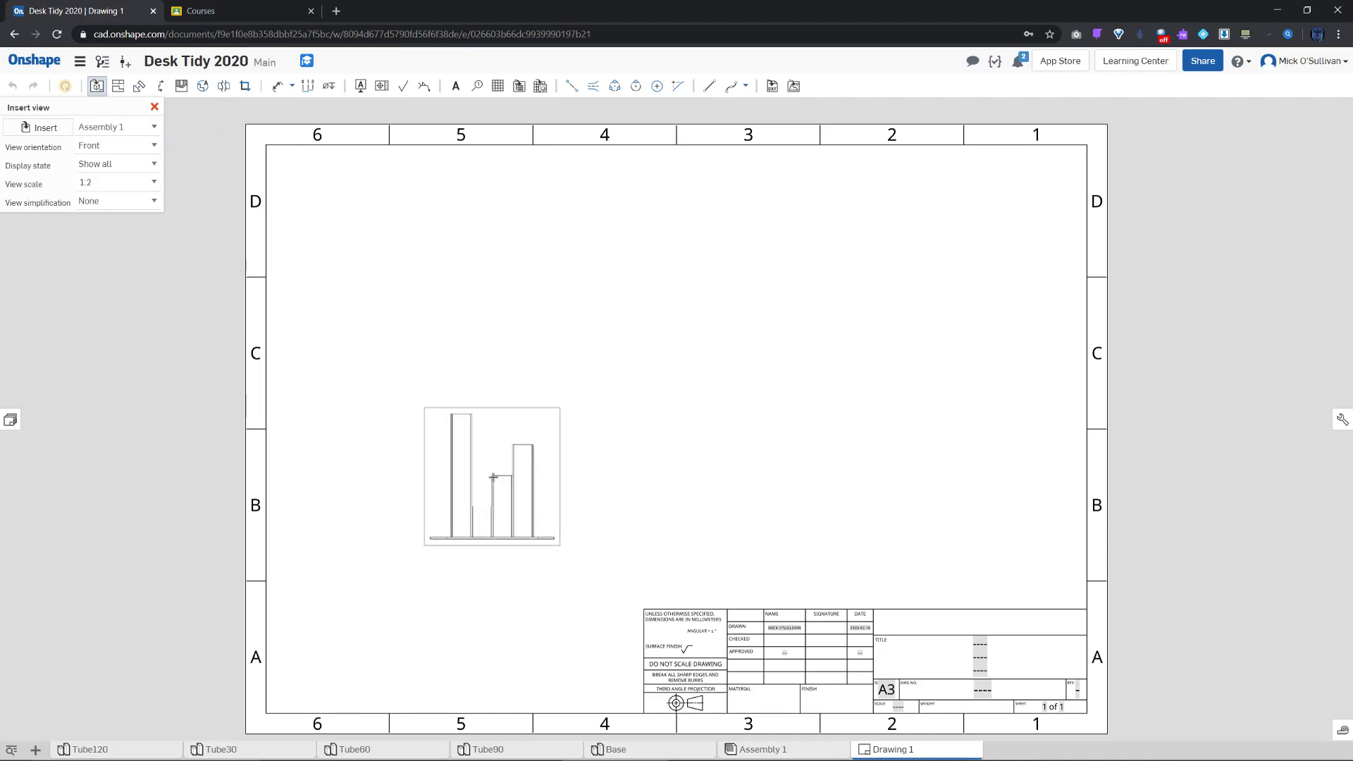
{"action": "left_click", "coordinate": [491, 469]}
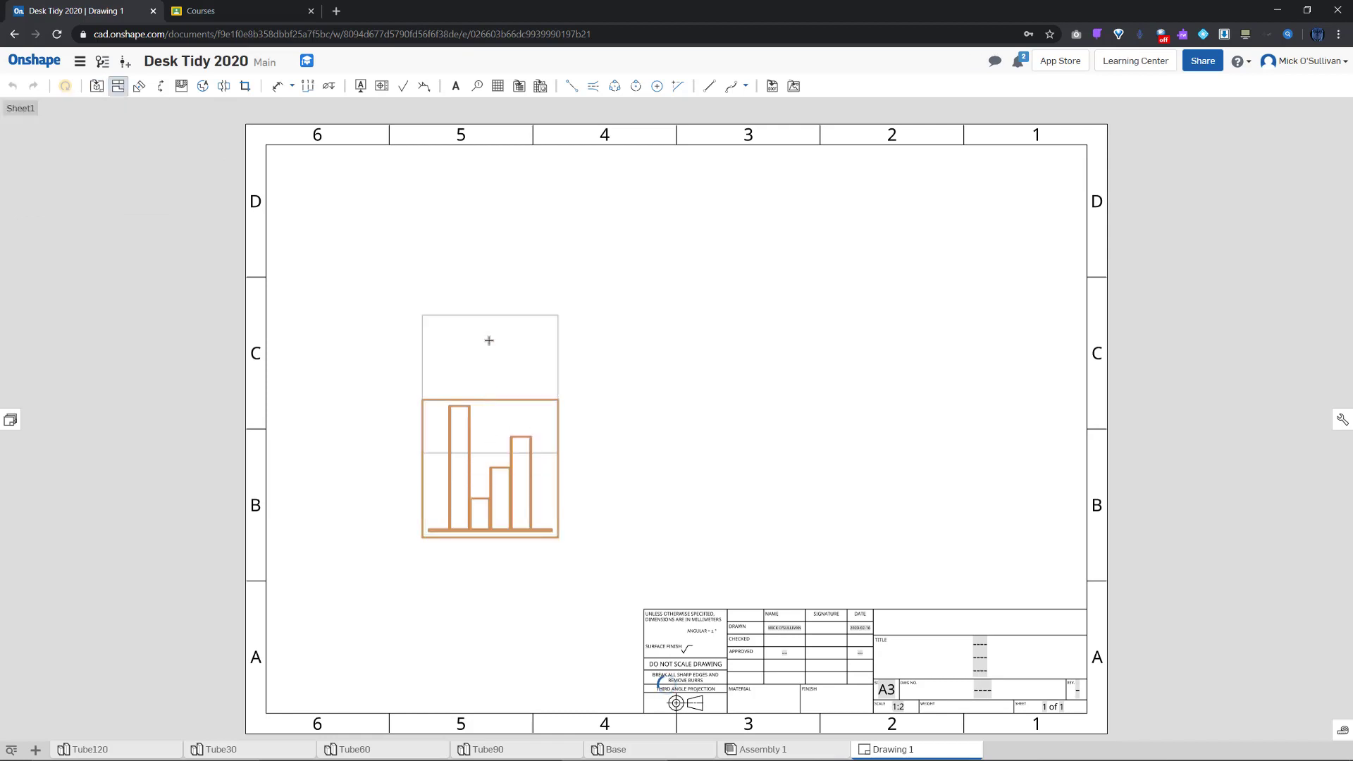
Project a top view above and a right side view beside the front view
{"action": "left_click", "coordinate": [487, 274]}
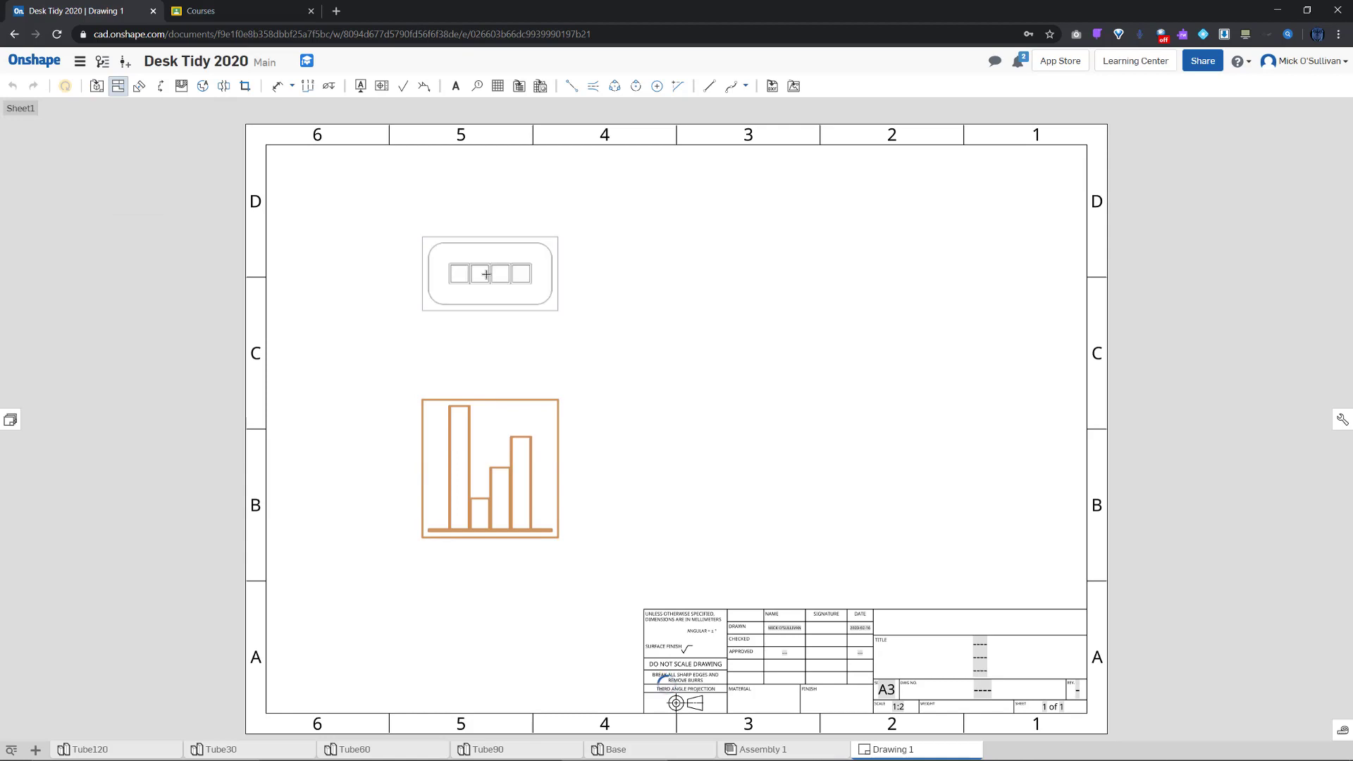
{"action": "key", "text": "Escape"}
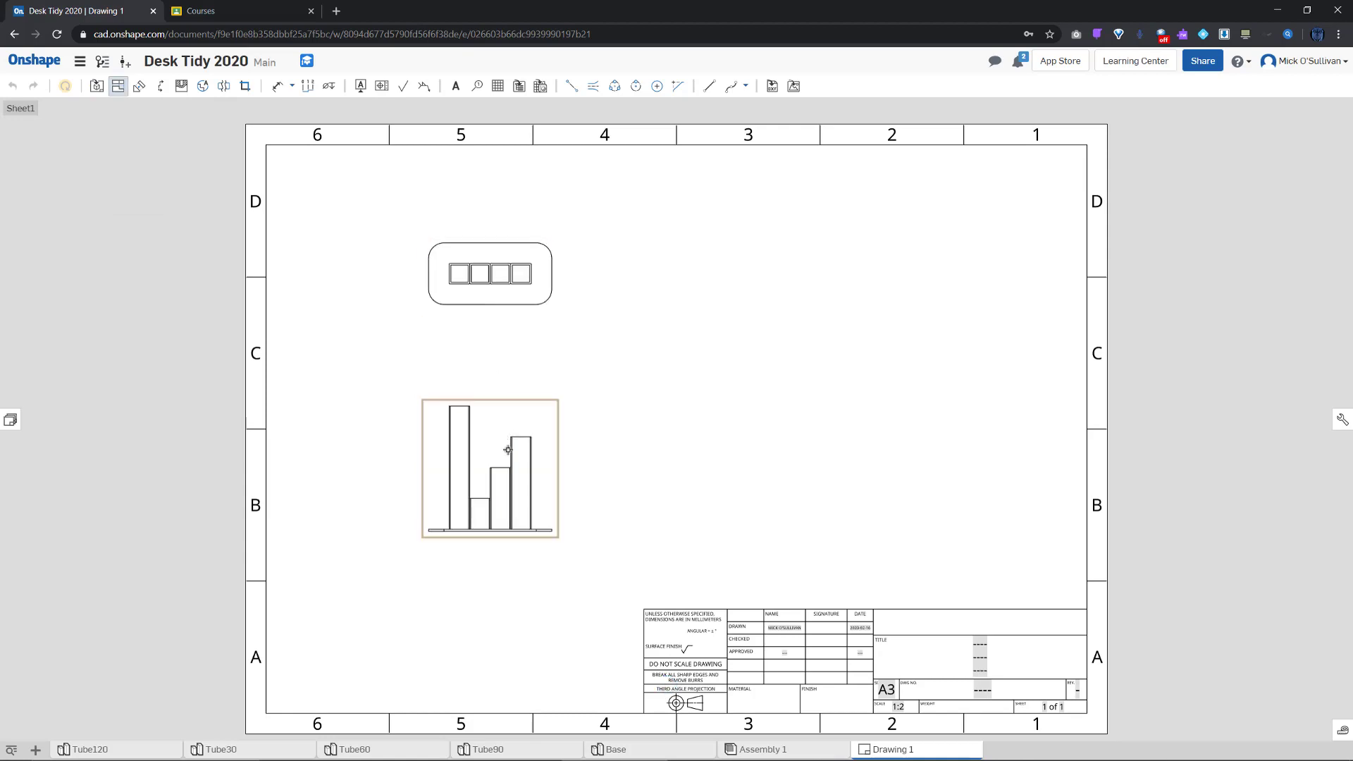
{"action": "left_click", "coordinate": [510, 452]}
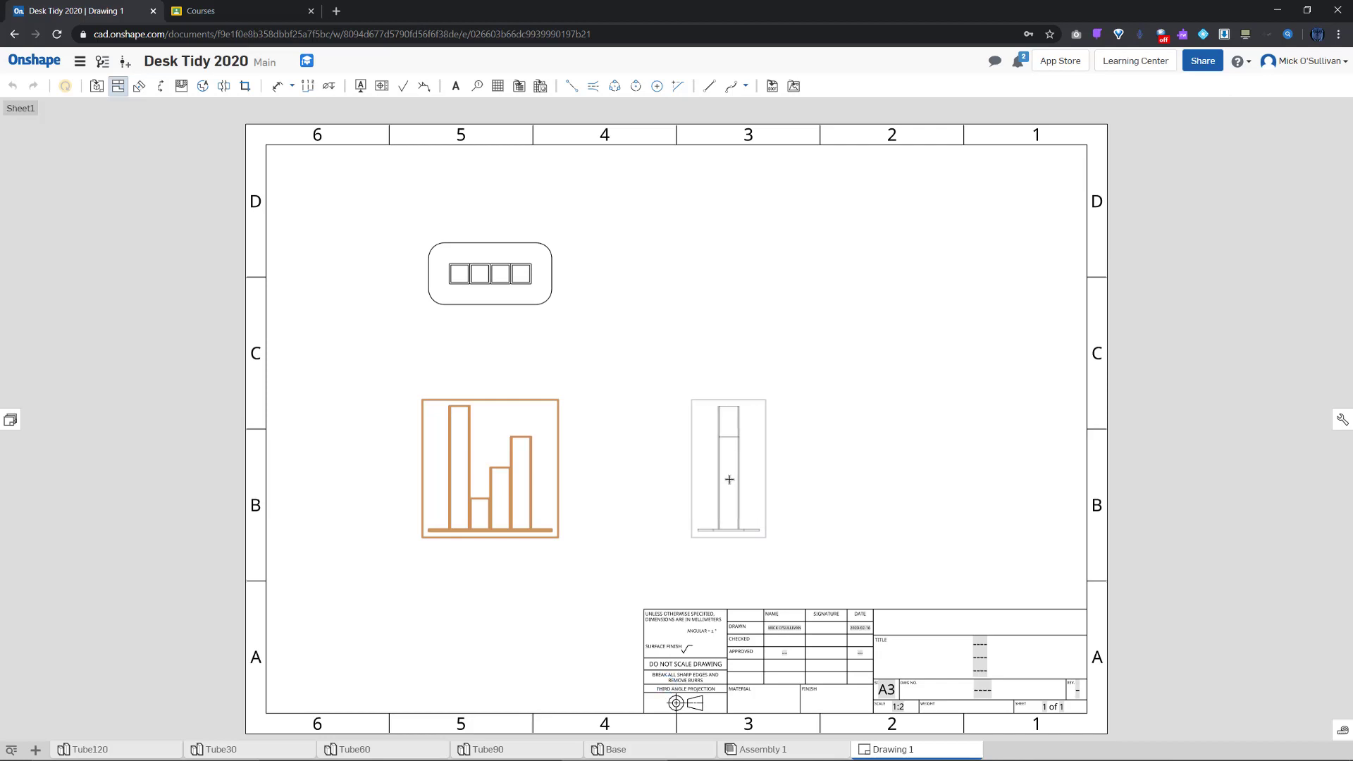
{"action": "left_click", "coordinate": [730, 479]}
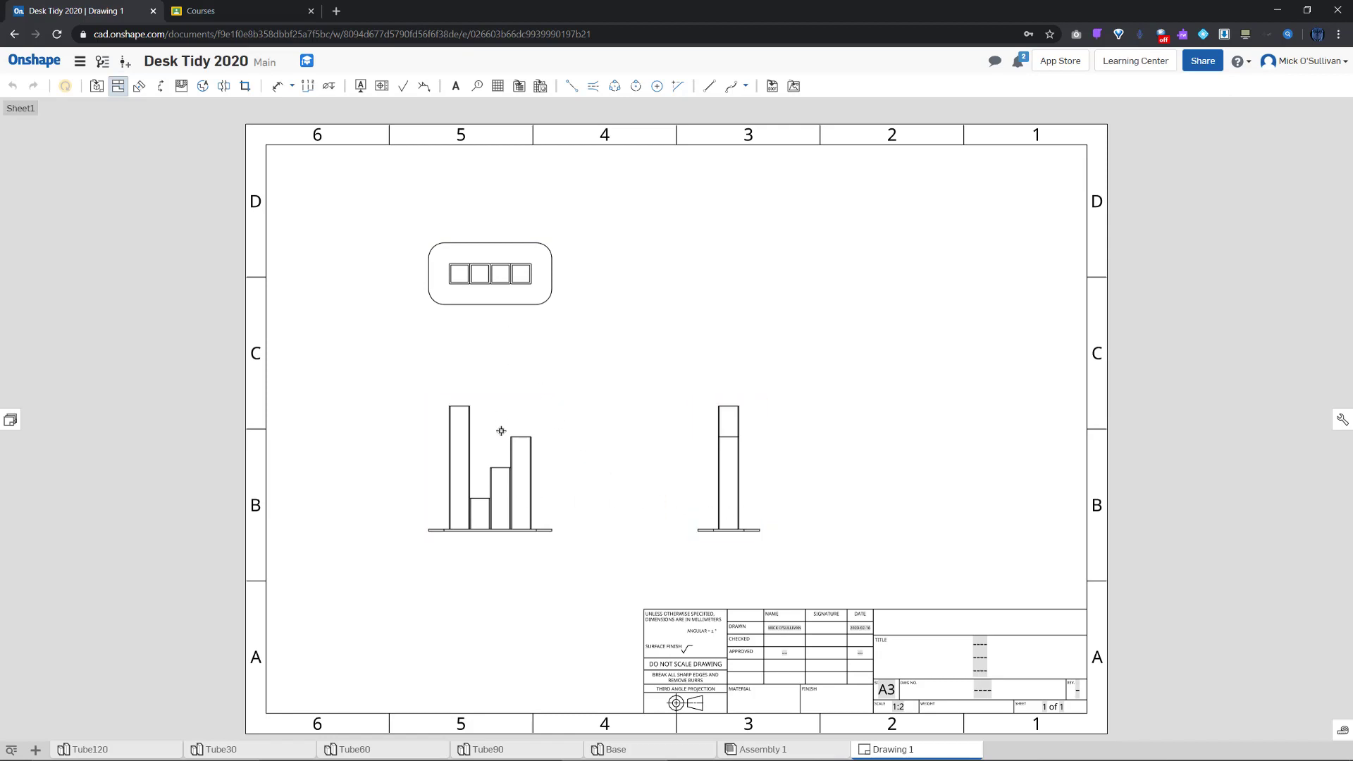
Add an isometric view at the top right, discard an extra preview, and select all four views
{"action": "left_click", "coordinate": [518, 458]}
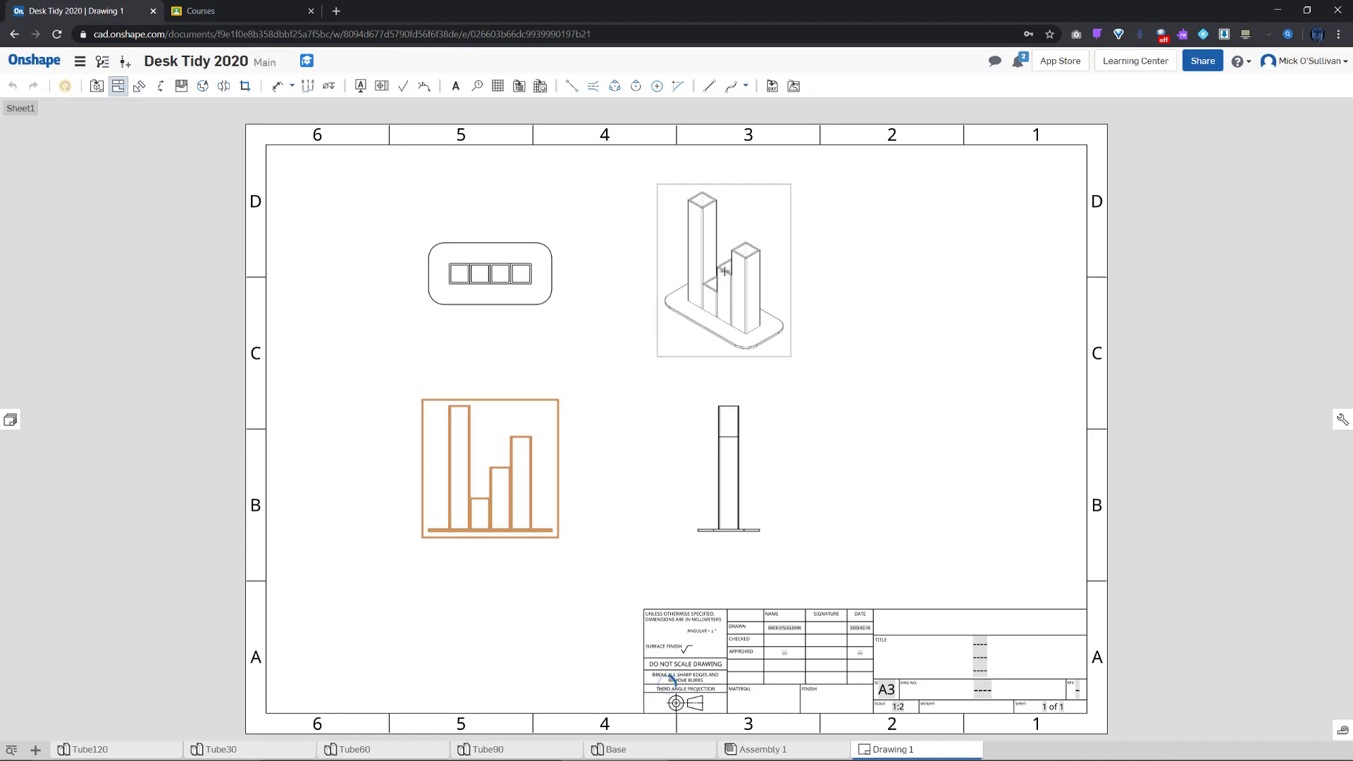
{"action": "left_click", "coordinate": [724, 271]}
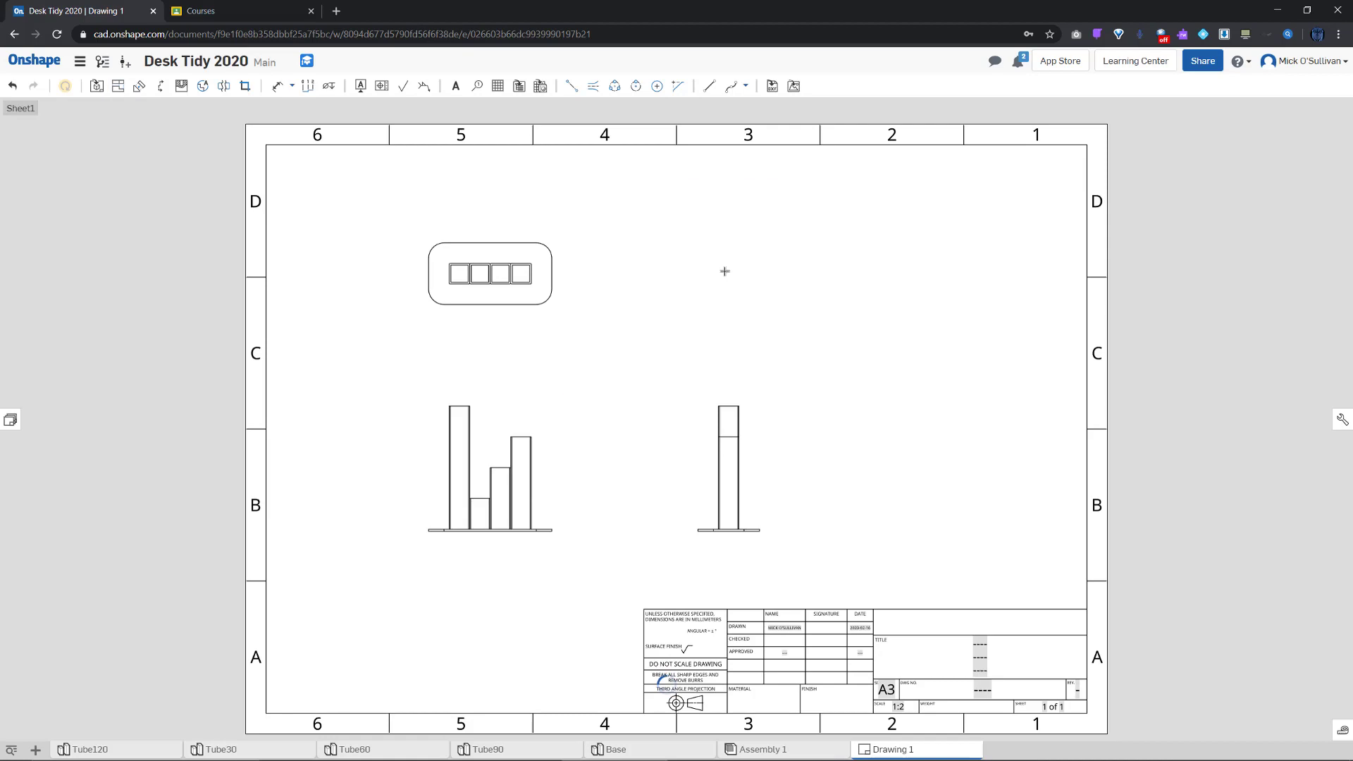
{"action": "left_click", "coordinate": [504, 463]}
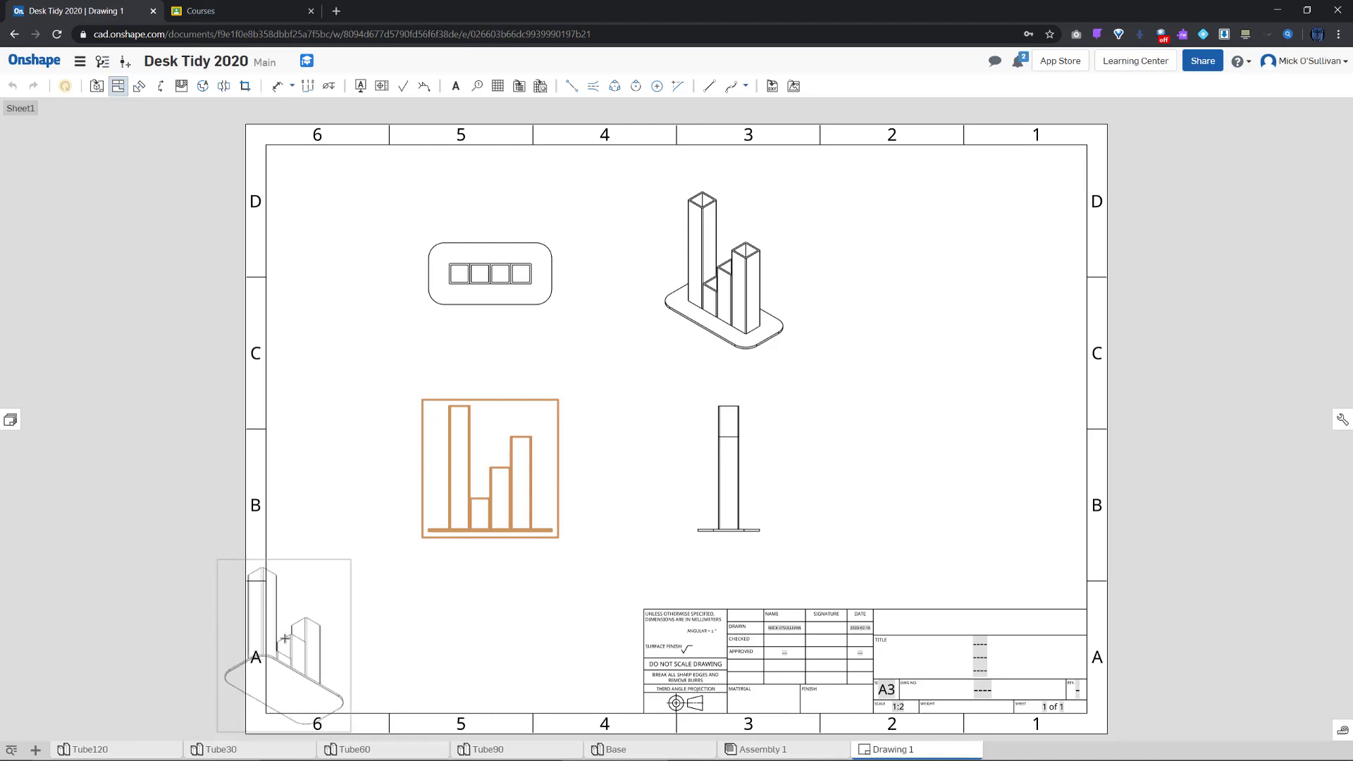
{"action": "left_click", "coordinate": [298, 640]}
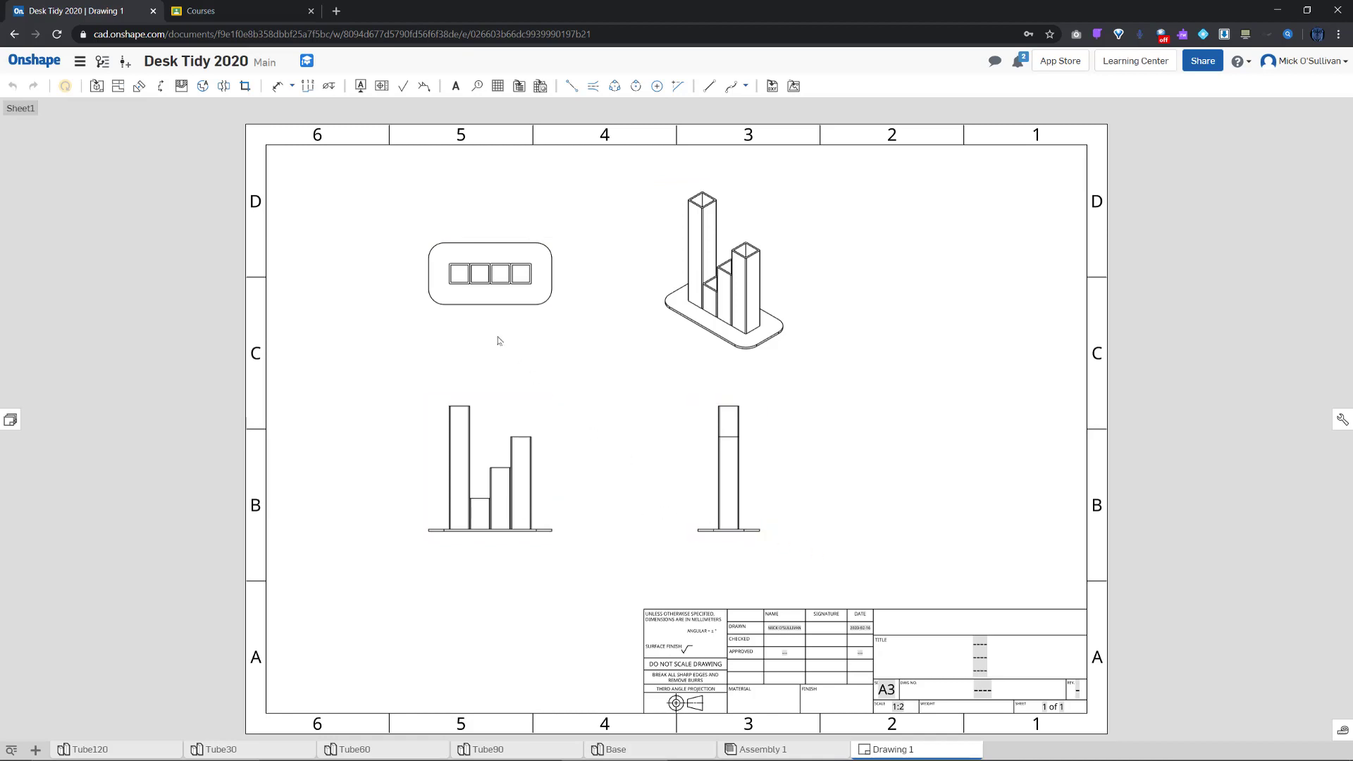
{"action": "left_click_drag", "start_coordinate": [397, 211], "coordinate": [392, 191]}
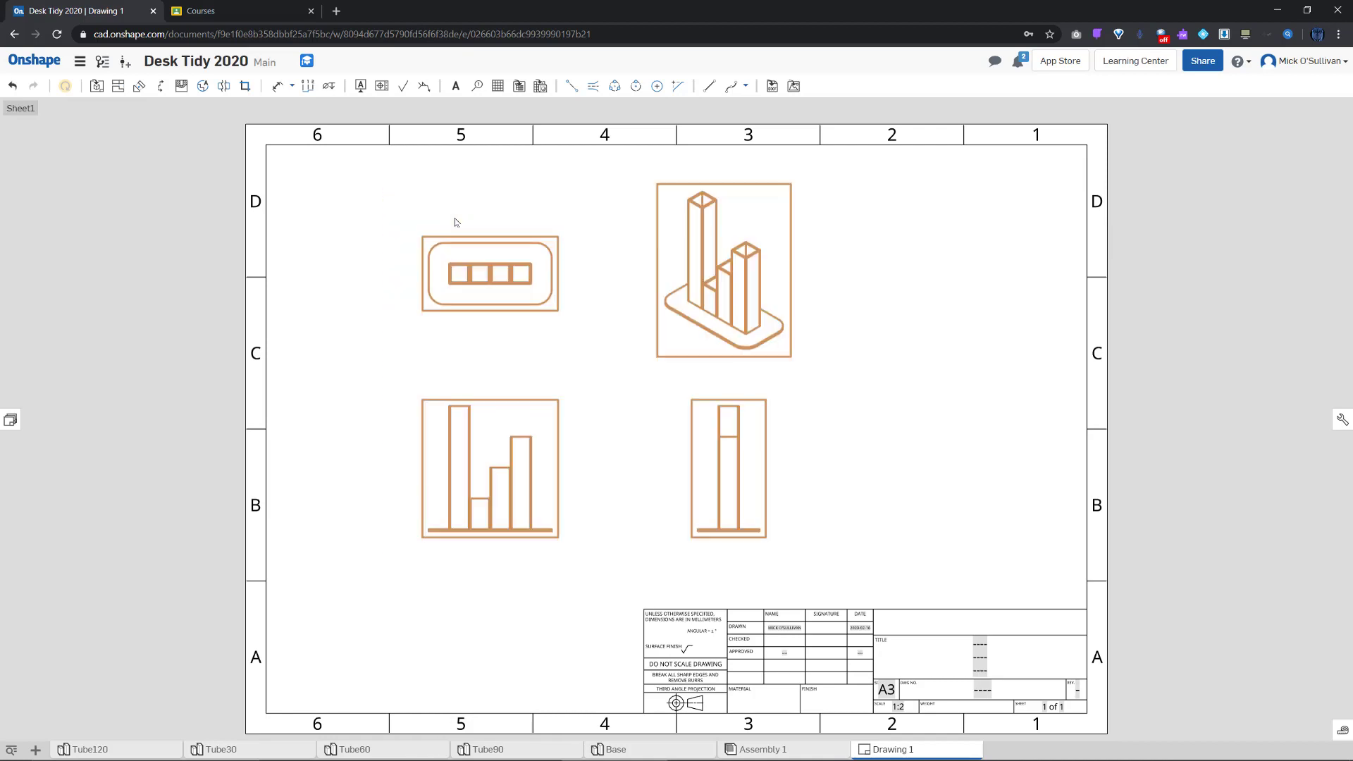
{"action": "left_click_drag", "start_coordinate": [698, 329], "coordinate": [767, 354]}
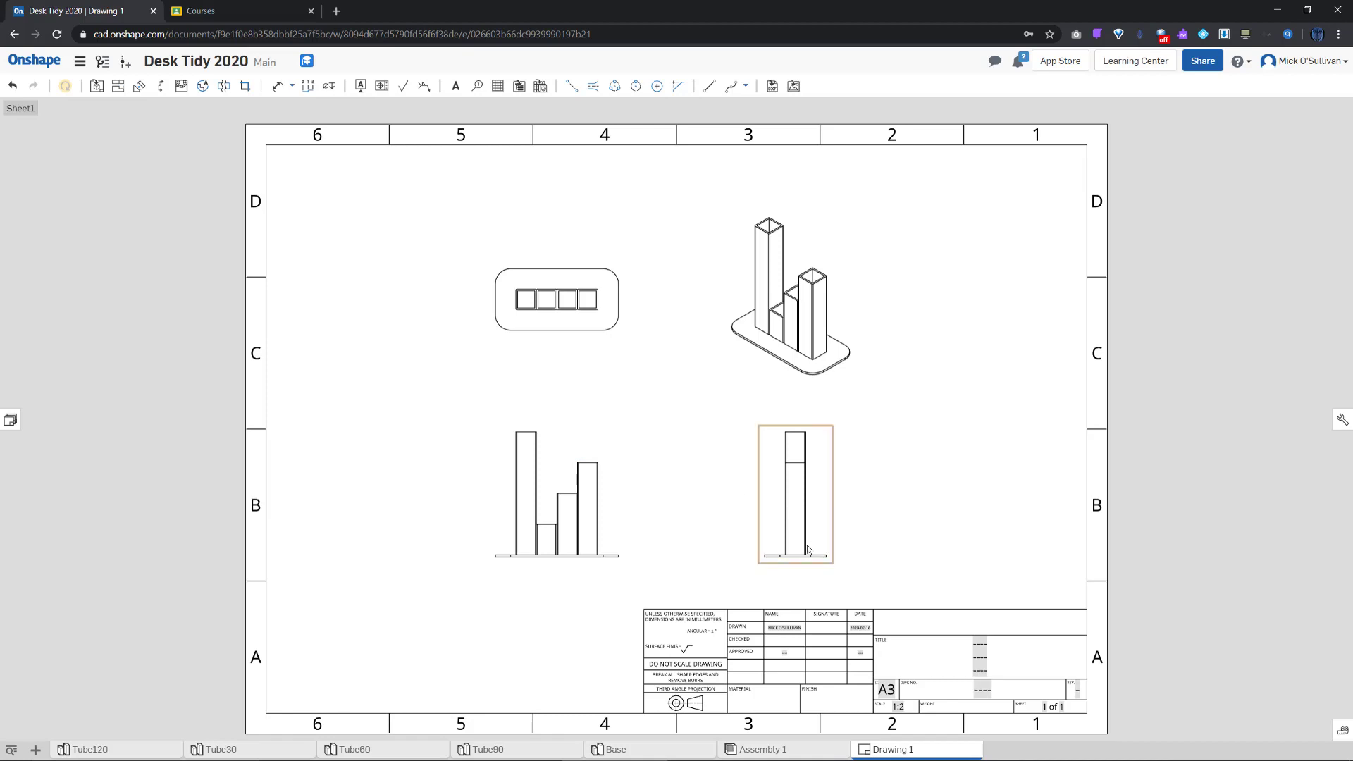
{"action": "scroll", "coordinate": [808, 549], "scroll_direction": "up", "scroll_amount": 3}
{"action": "left_click", "coordinate": [792, 530]}
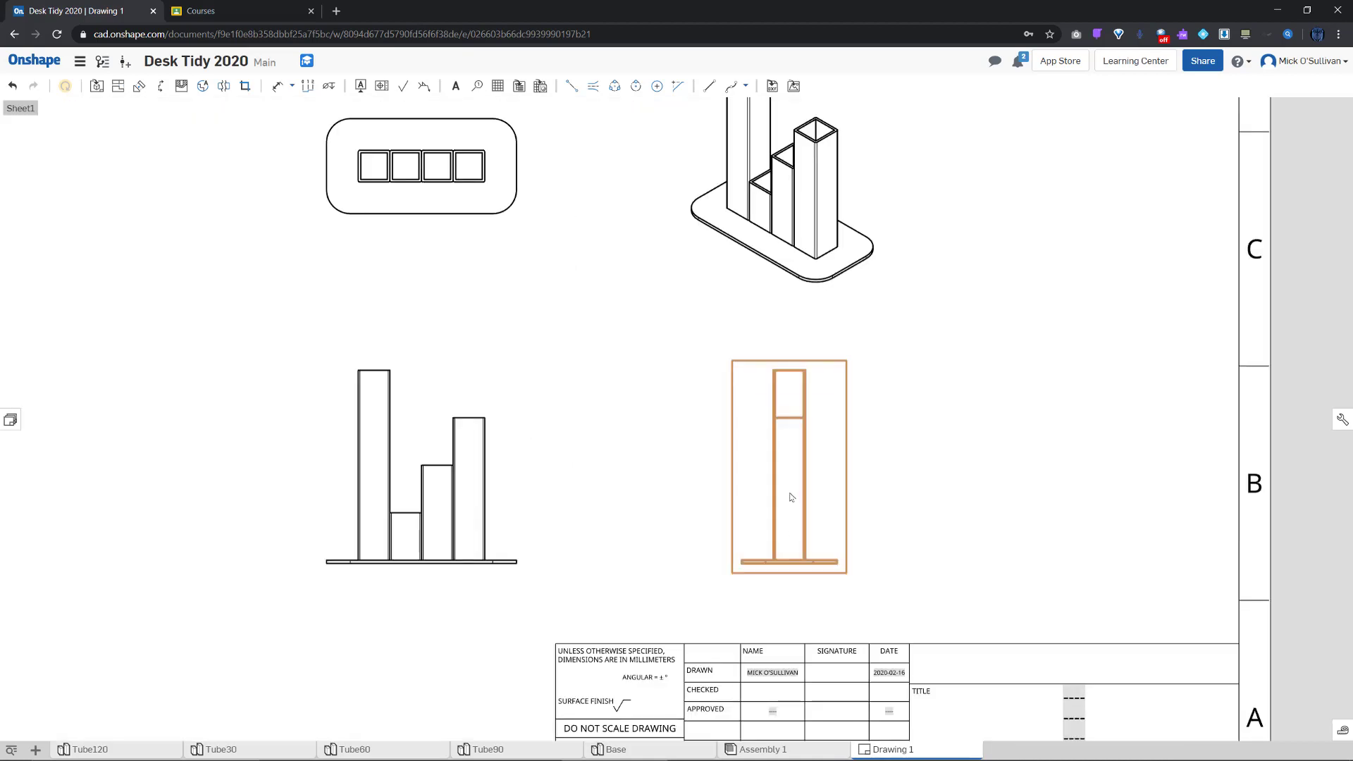
{"action": "right_click", "coordinate": [792, 498]}
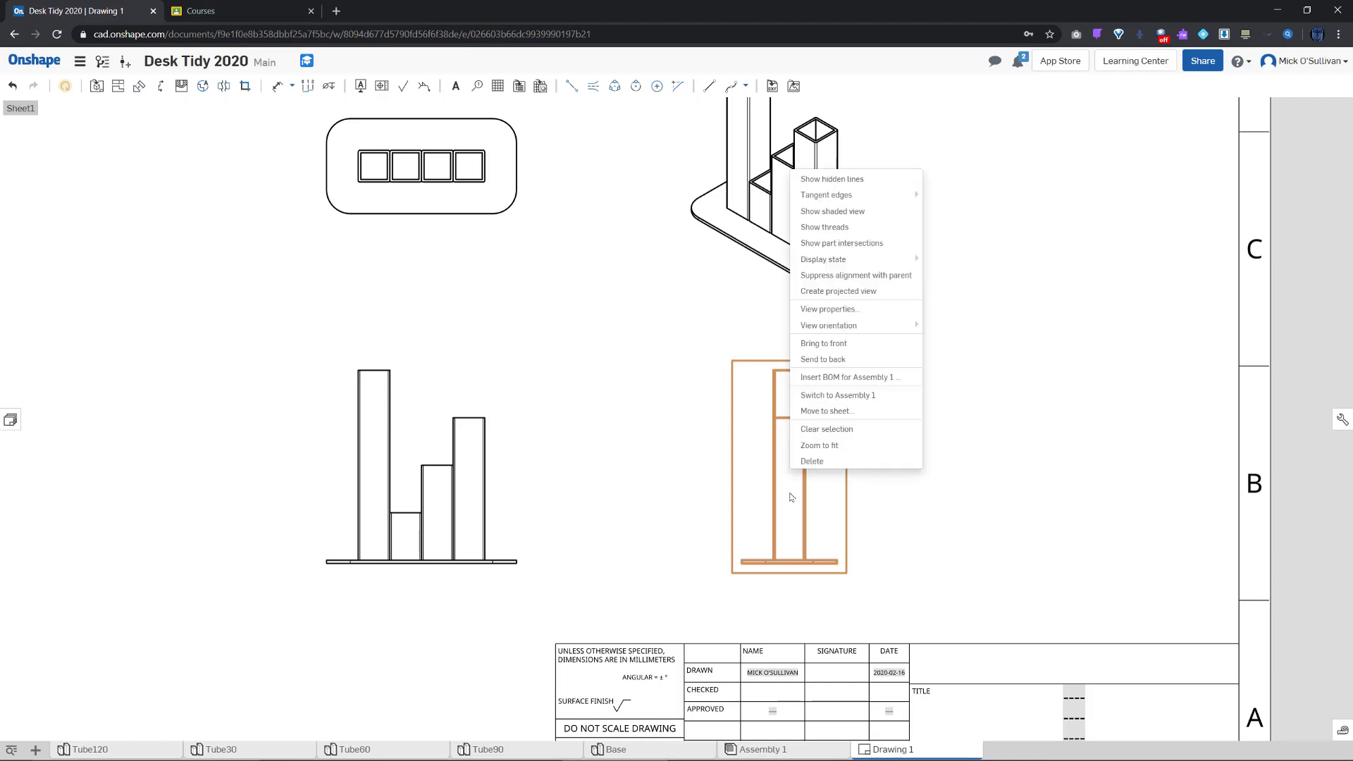
{"action": "left_click", "coordinate": [832, 179]}
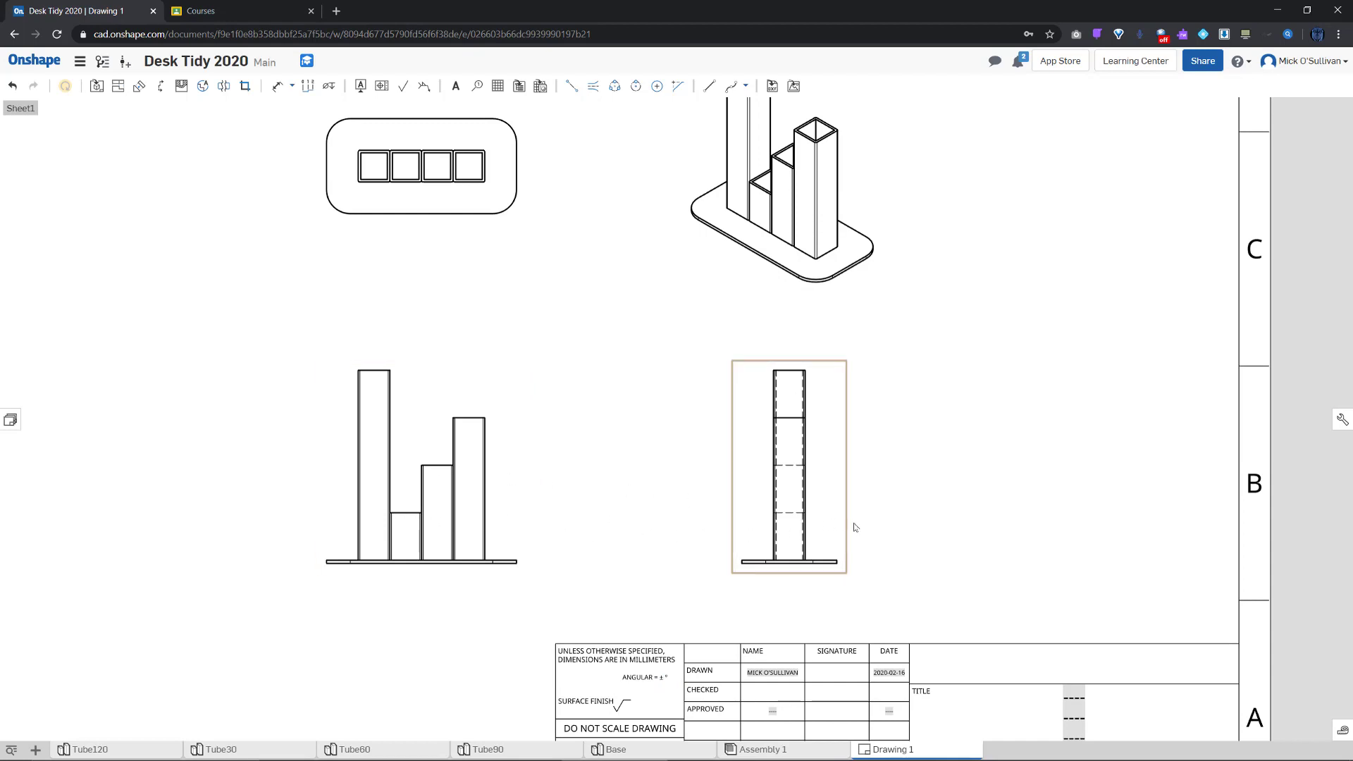
{"action": "scroll", "coordinate": [855, 528], "scroll_direction": "down", "scroll_amount": 2}
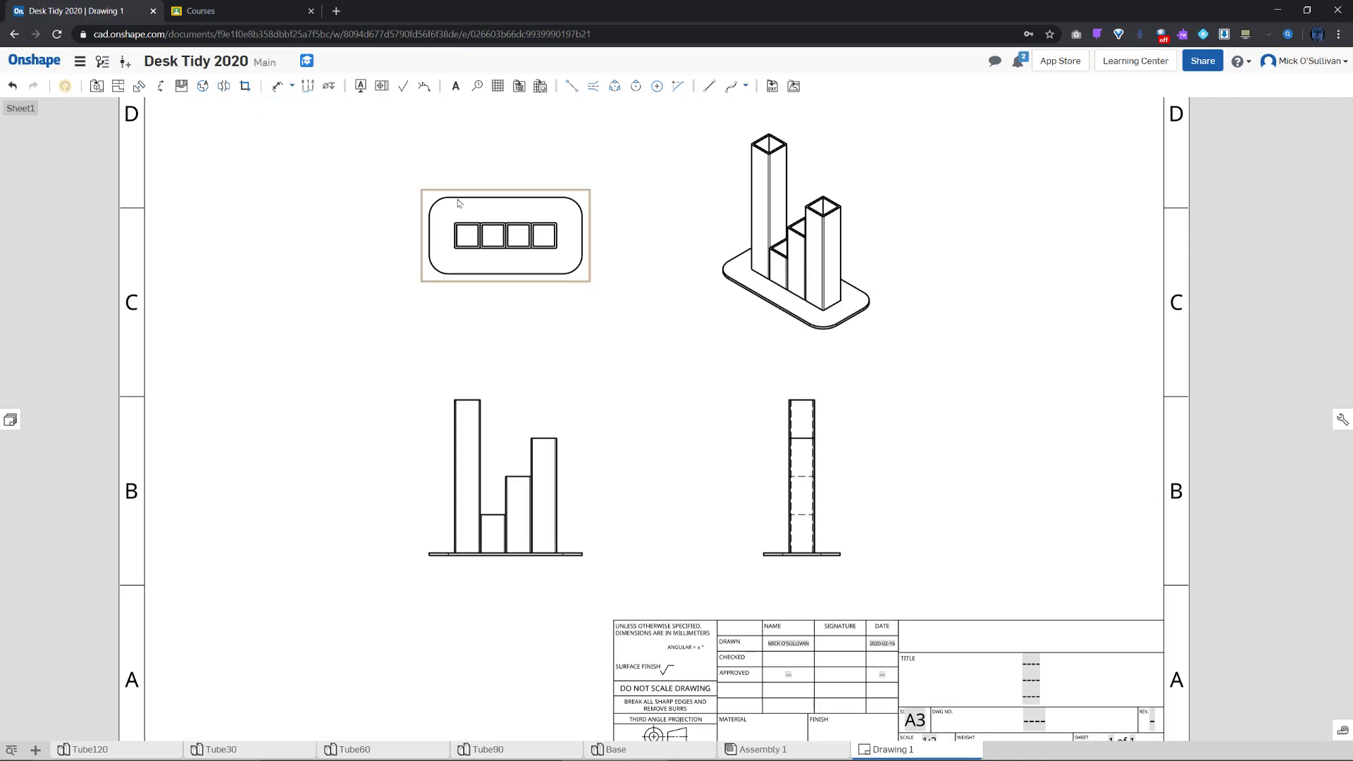
Dimension the top view's base with 60 depth, 120 length and an R15 corner radius
{"action": "left_click", "coordinate": [277, 85]}
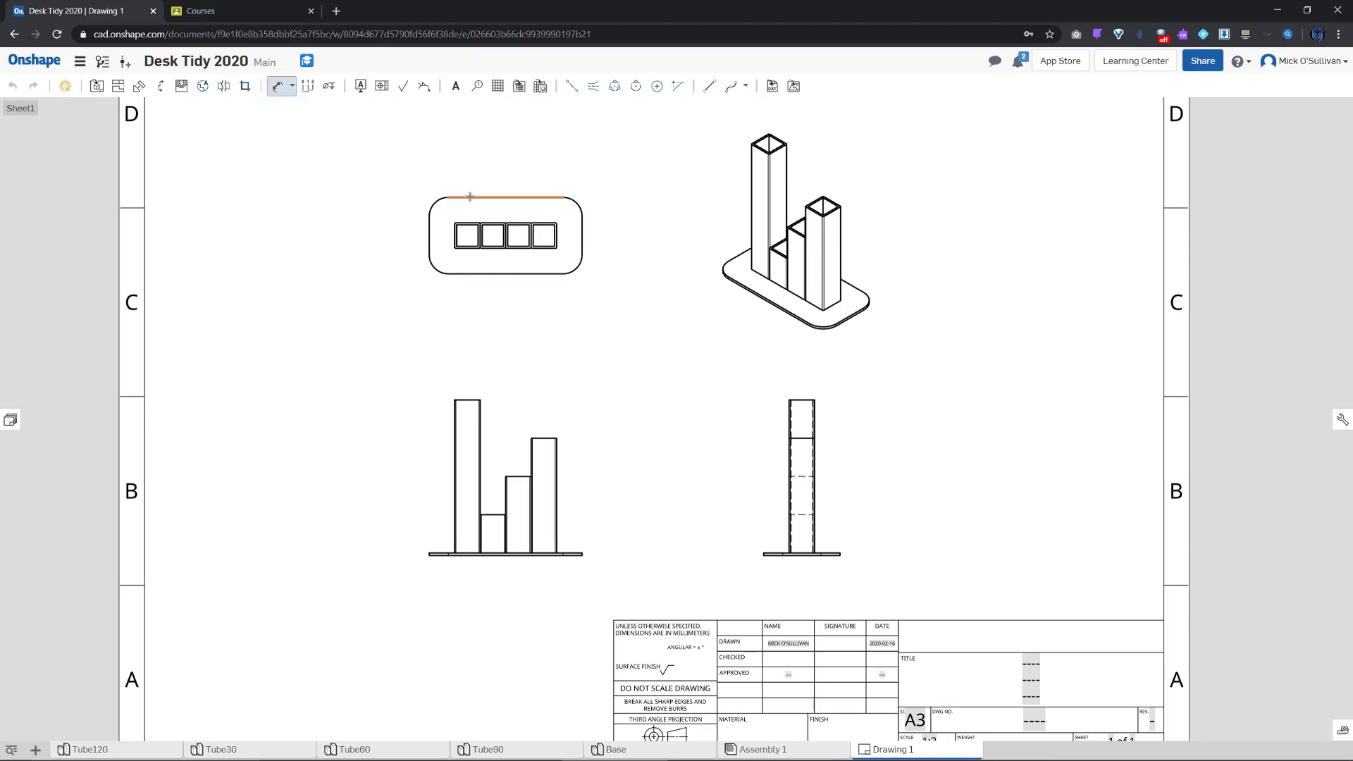
{"action": "left_click", "coordinate": [471, 274]}
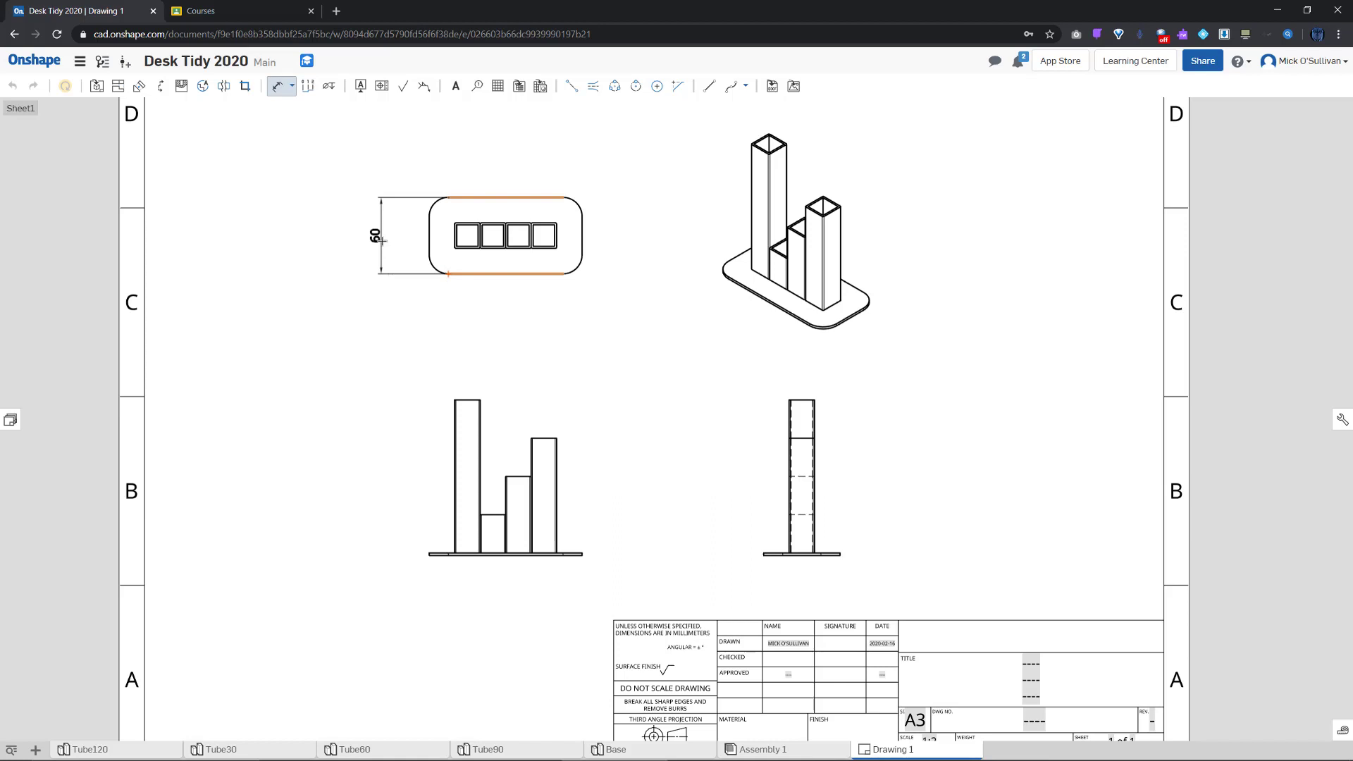
{"action": "left_click", "coordinate": [429, 237]}
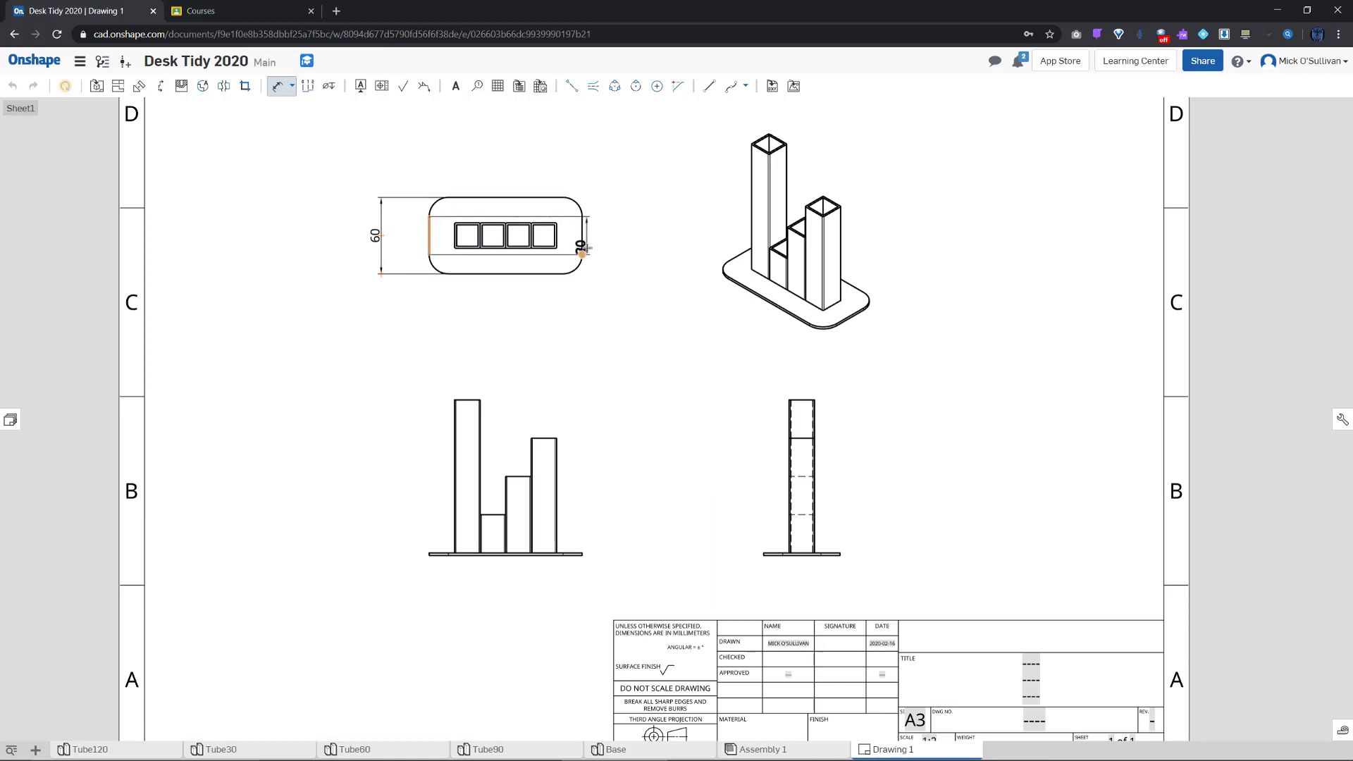
{"action": "left_click", "coordinate": [582, 243]}
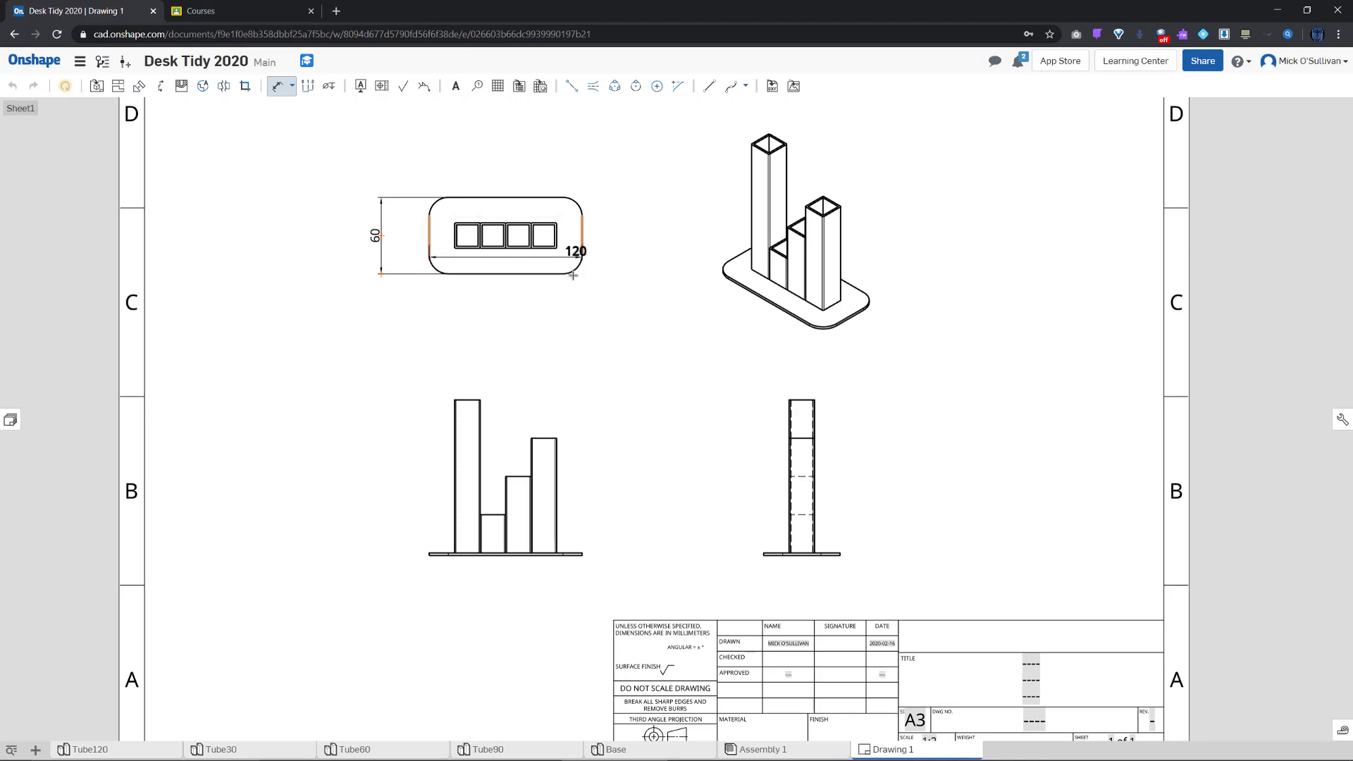
{"action": "left_click", "coordinate": [511, 308]}
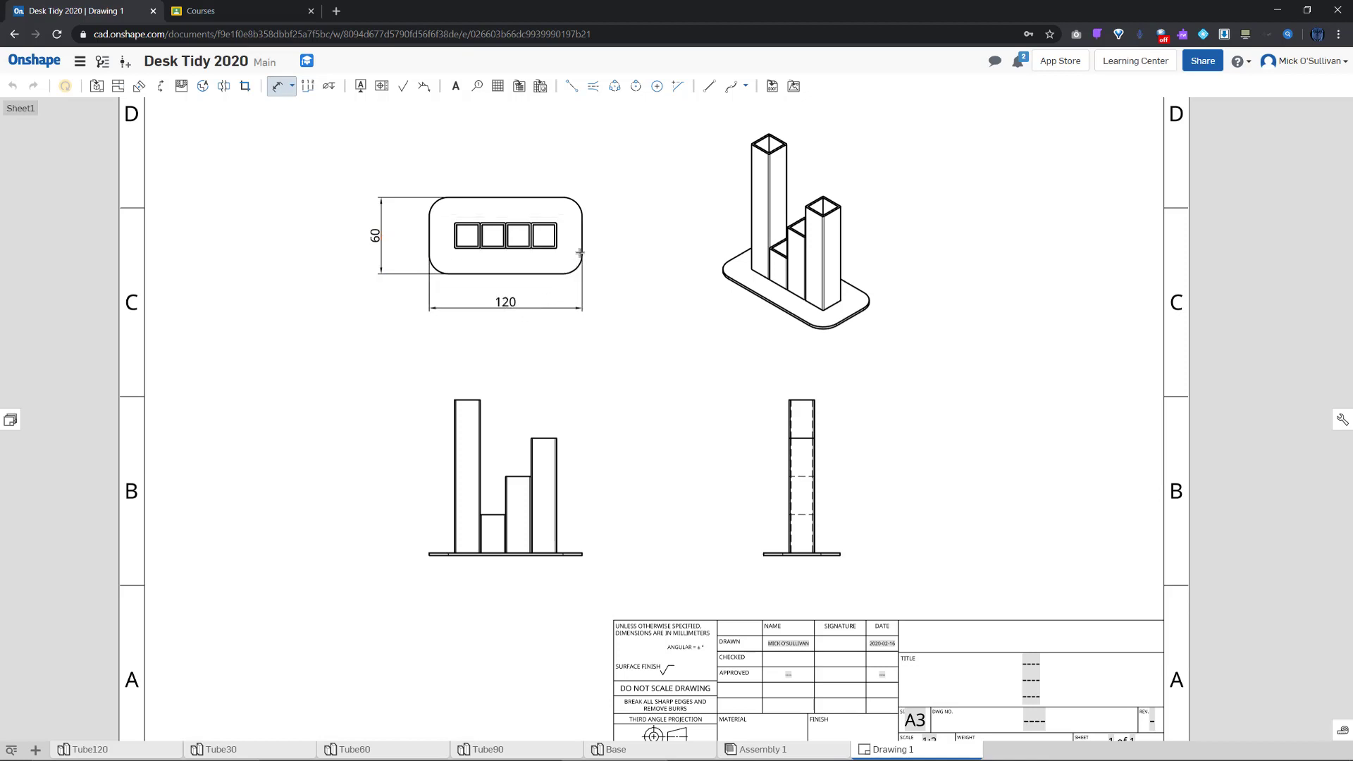
{"action": "left_click", "coordinate": [577, 203]}
{"action": "left_click", "coordinate": [602, 182]}
Dimension the tall tube's width as 20 above the tube
{"action": "scroll", "coordinate": [455, 425], "scroll_direction": "up", "scroll_amount": 5}
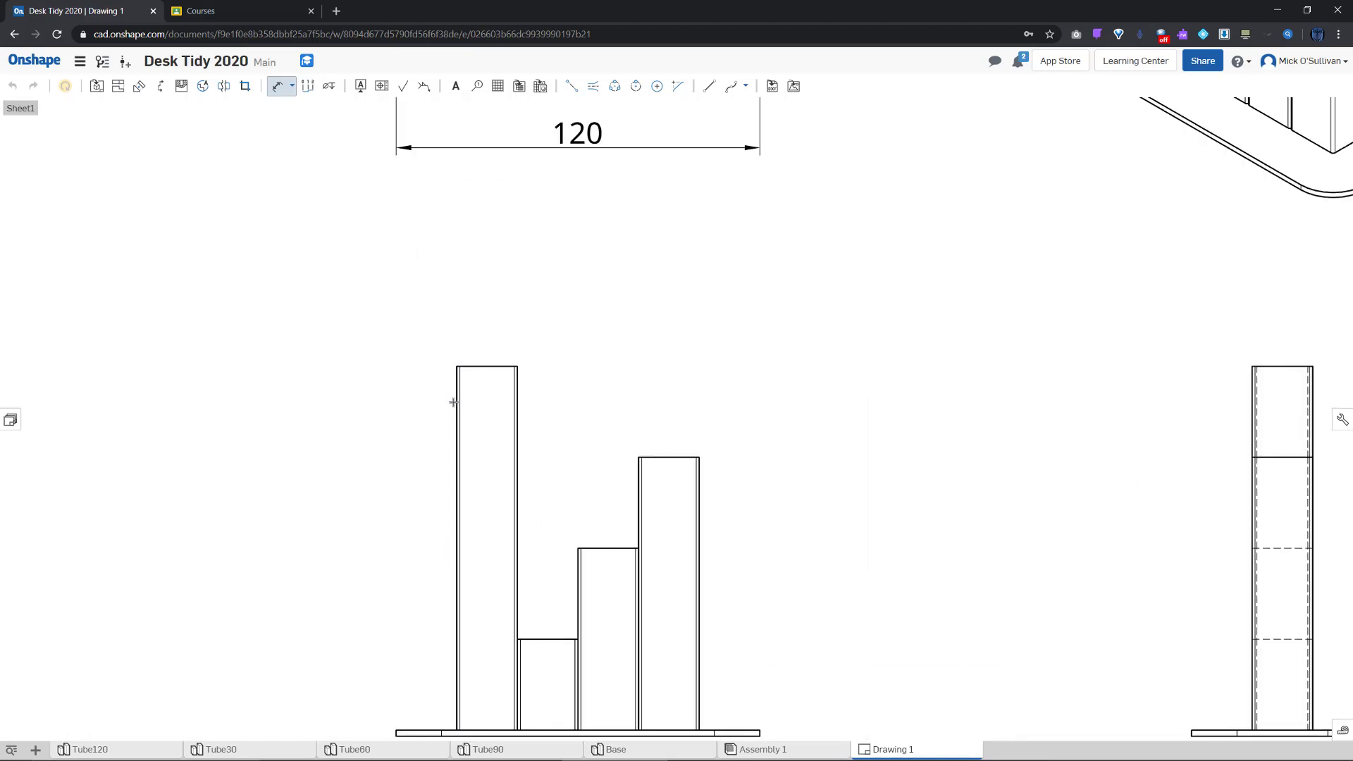
{"action": "left_click", "coordinate": [516, 404]}
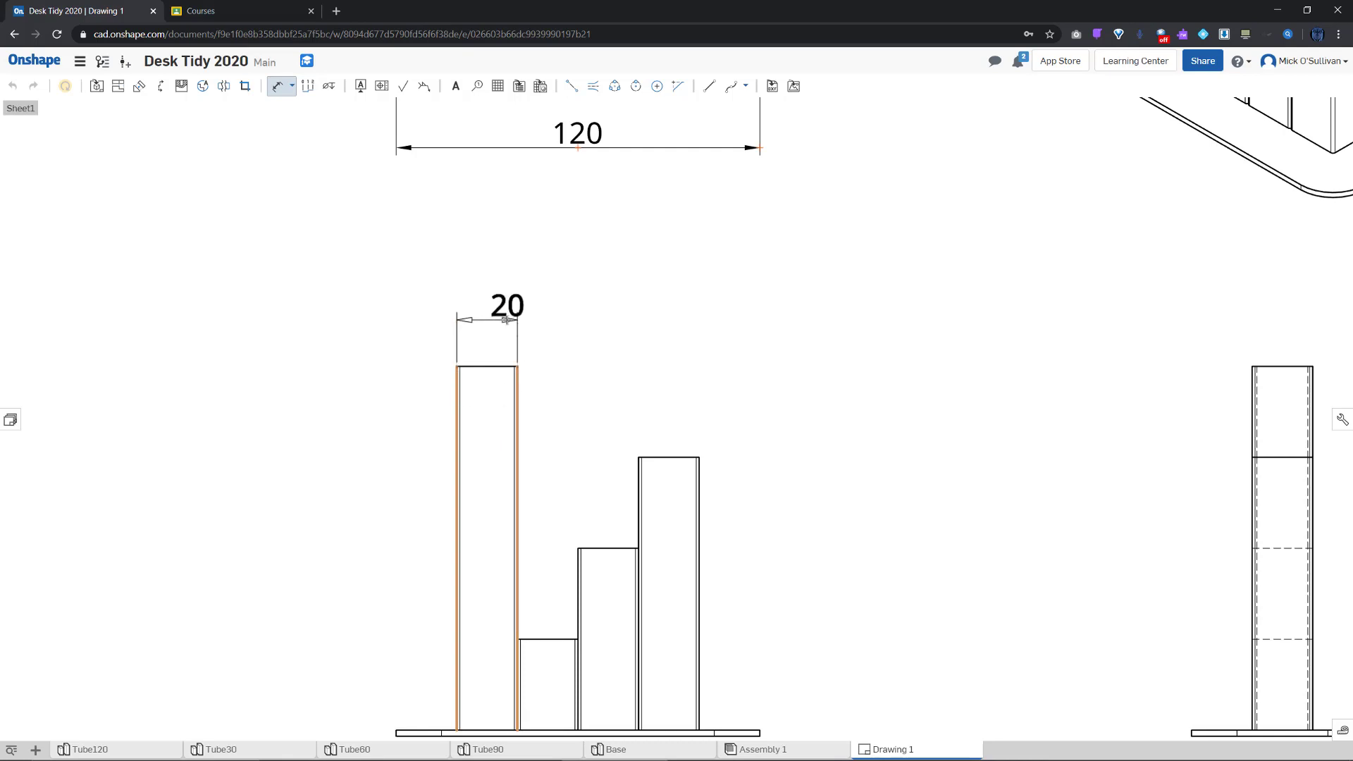
{"action": "left_click", "coordinate": [492, 304]}
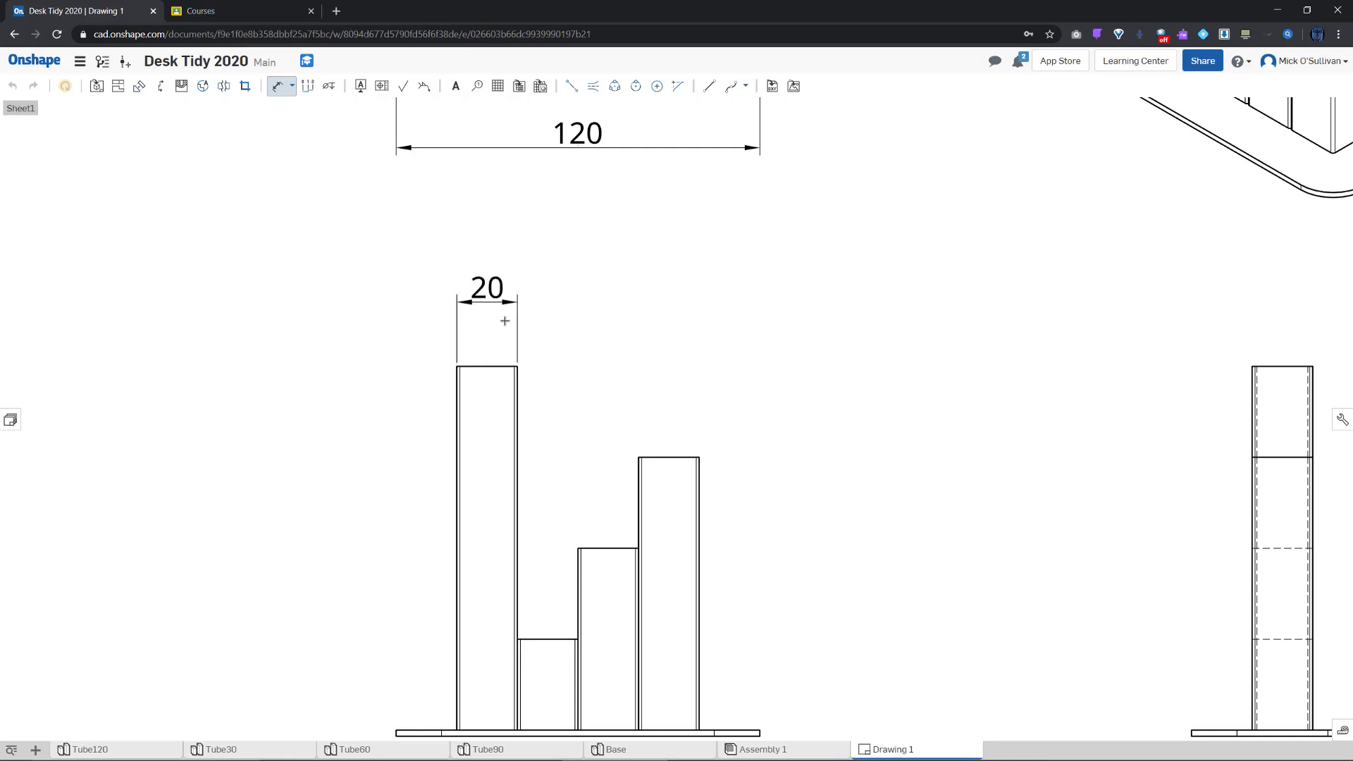
{"action": "scroll", "coordinate": [571, 399], "scroll_direction": "down", "scroll_amount": 5}
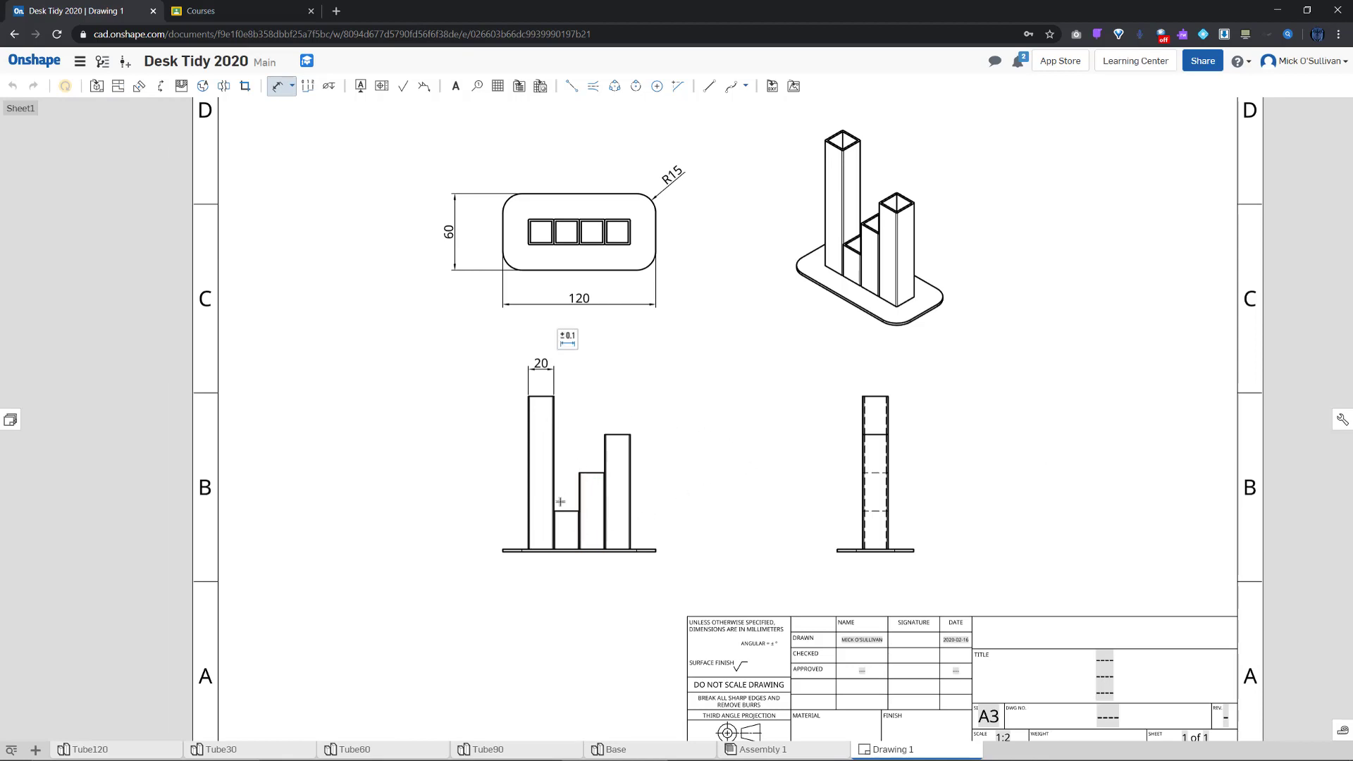
{"action": "scroll", "coordinate": [930, 472], "scroll_direction": "up", "scroll_amount": 3}
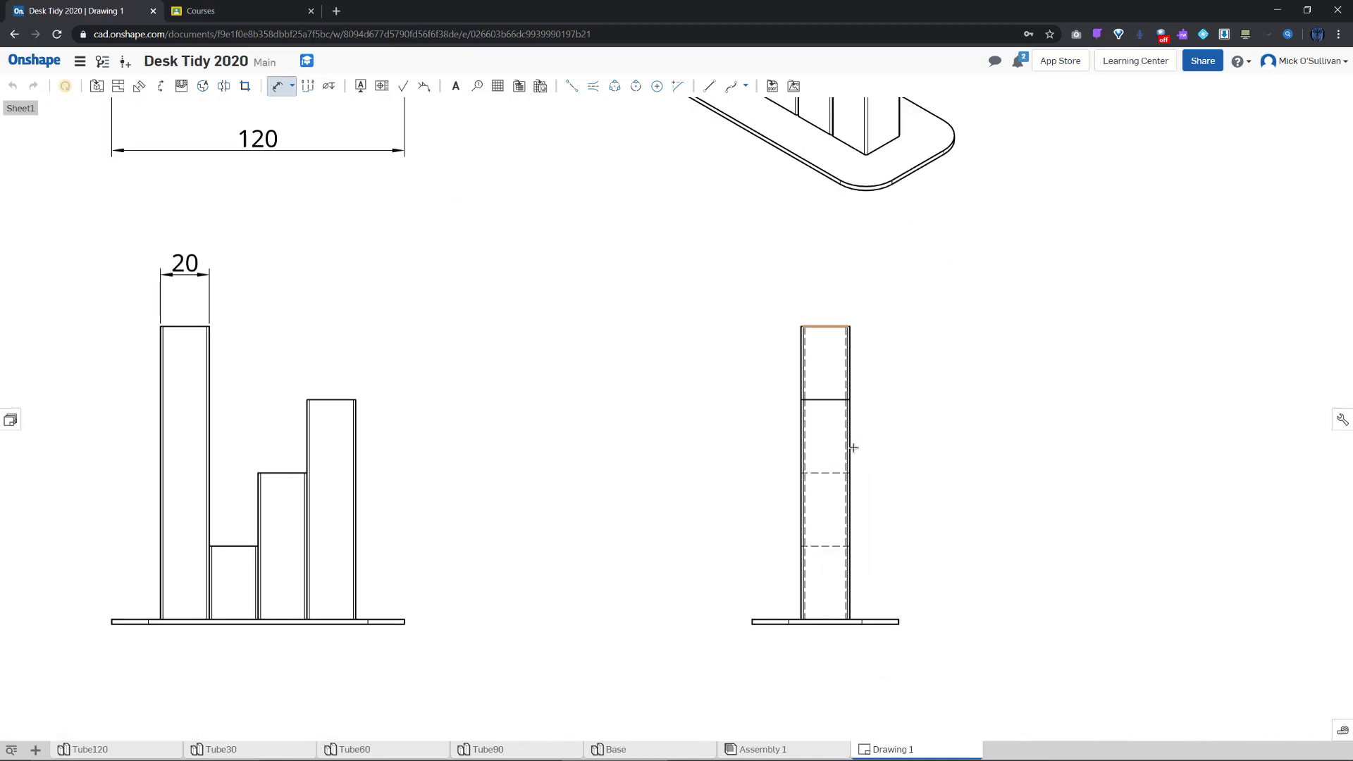
Add side-view tube height dimensions 30, 60, 90 and 120 from the base plate
{"action": "left_click", "coordinate": [851, 548]}
{"action": "left_click", "coordinate": [891, 619]}
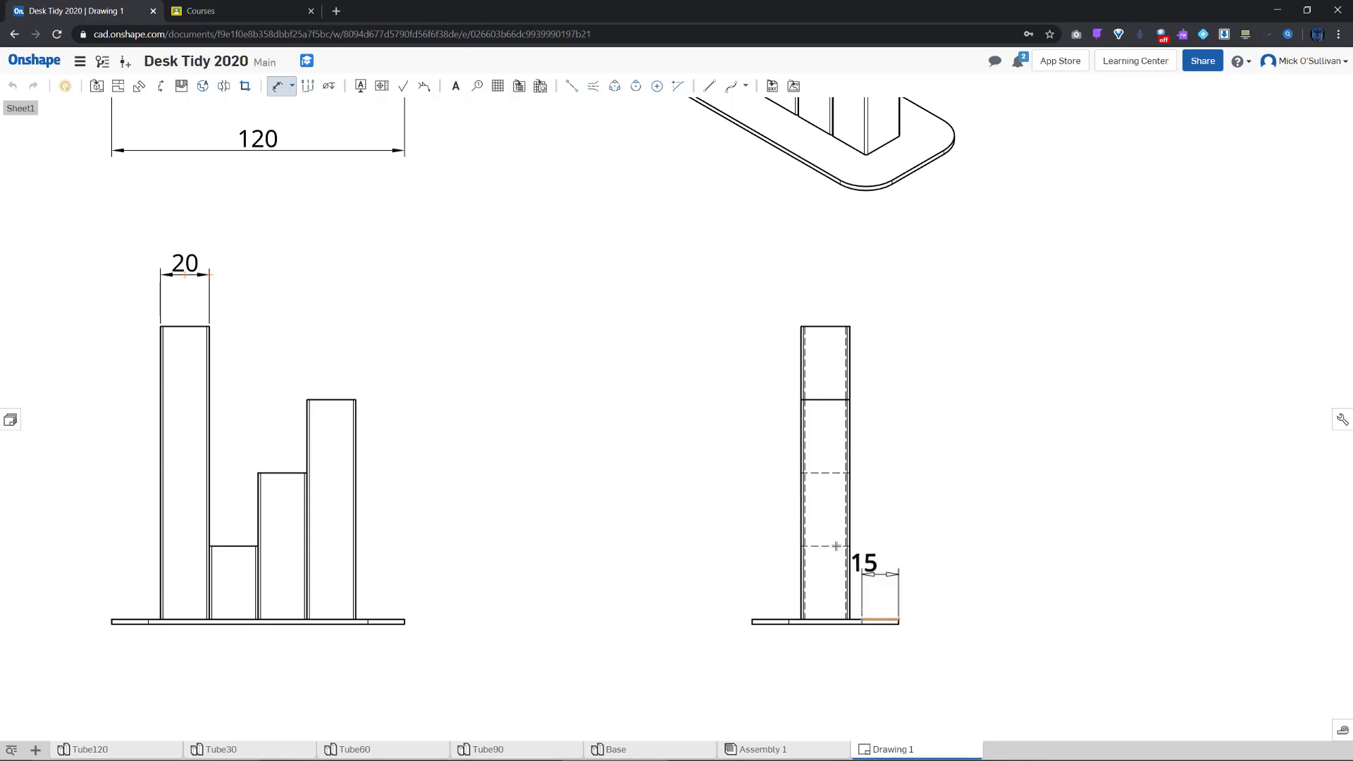
{"action": "left_click", "coordinate": [831, 547]}
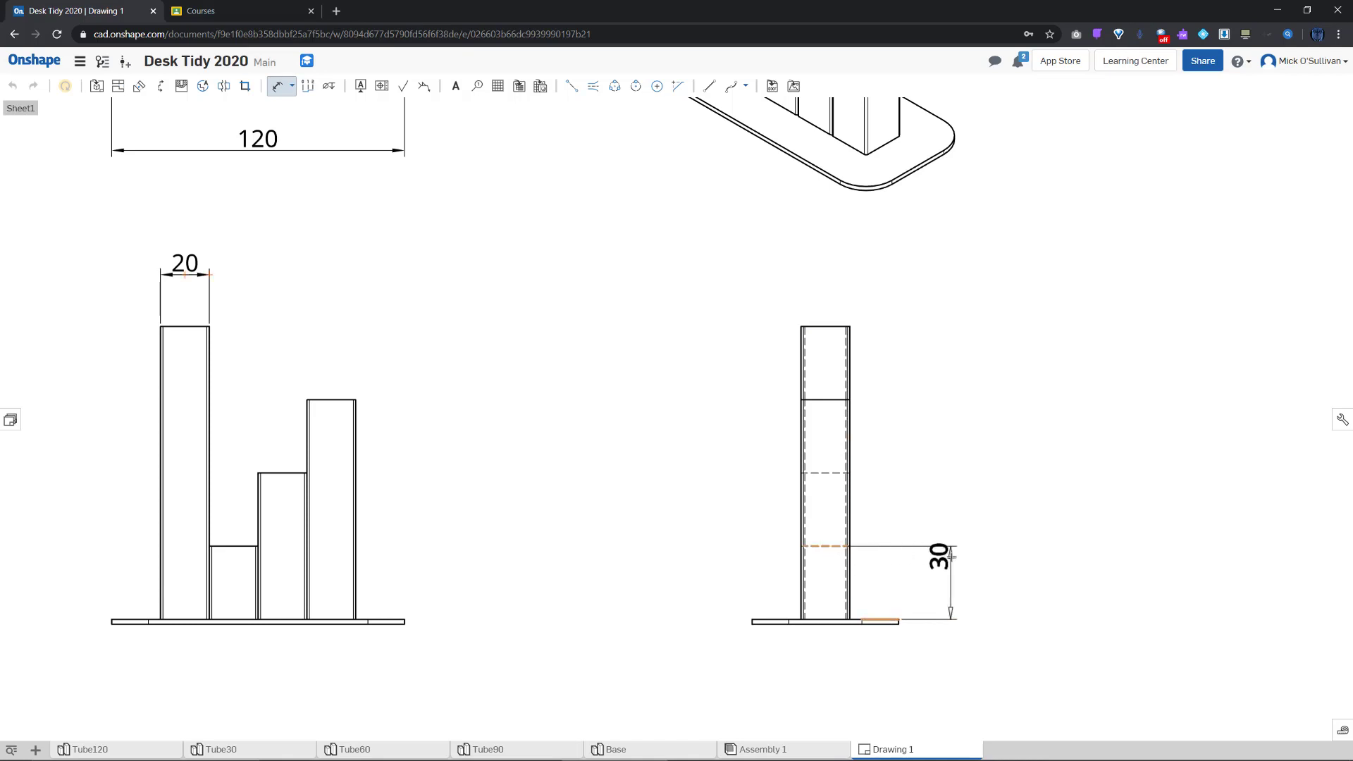
{"action": "left_click", "coordinate": [952, 580]}
{"action": "left_click", "coordinate": [820, 474]}
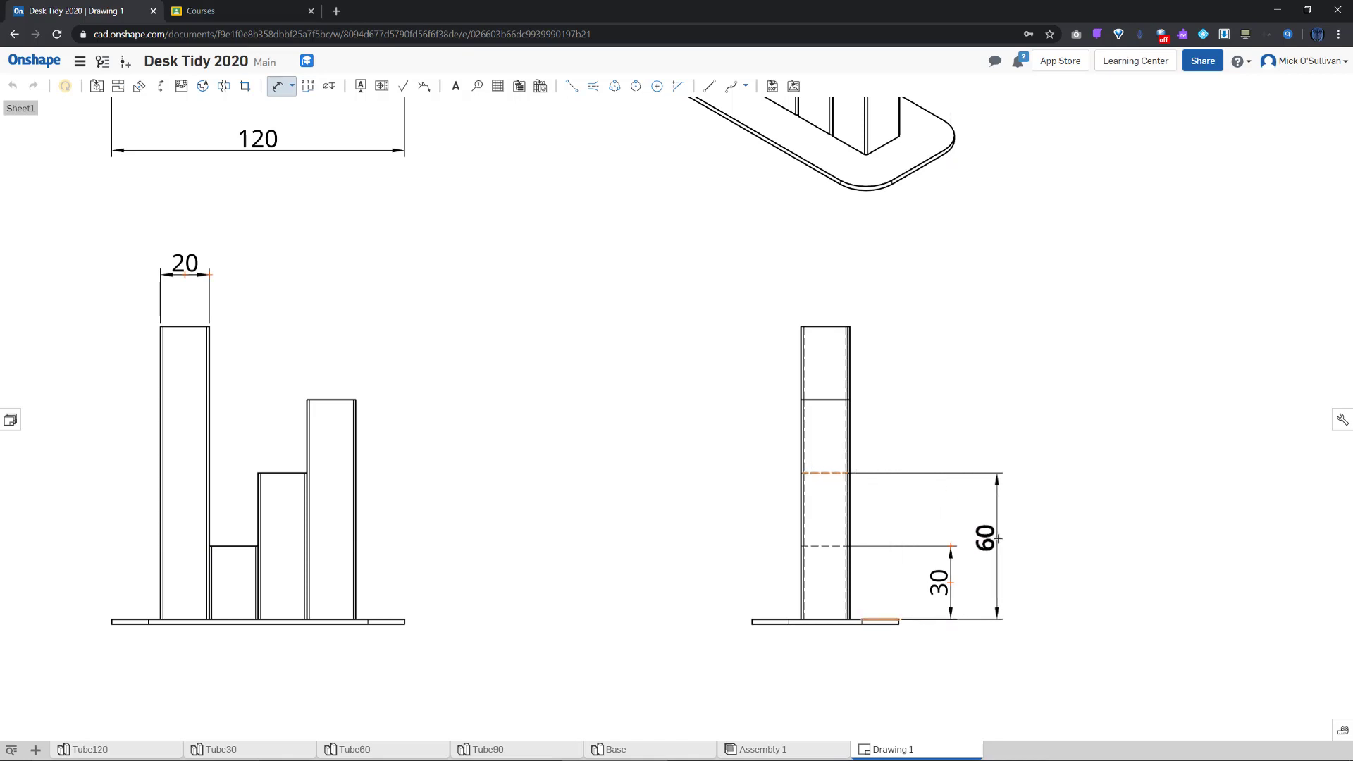
{"action": "left_click", "coordinate": [998, 539]}
{"action": "left_click", "coordinate": [827, 399]}
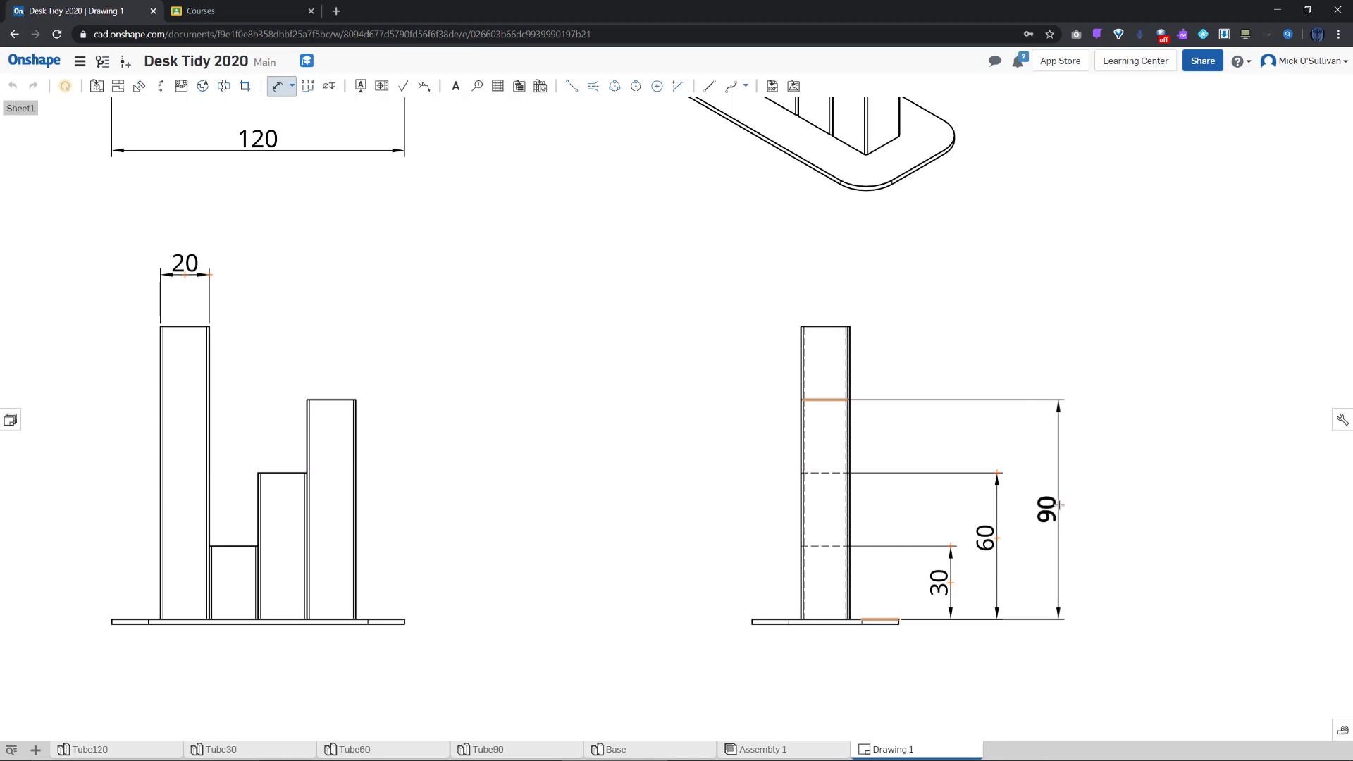
{"action": "left_click", "coordinate": [1058, 505]}
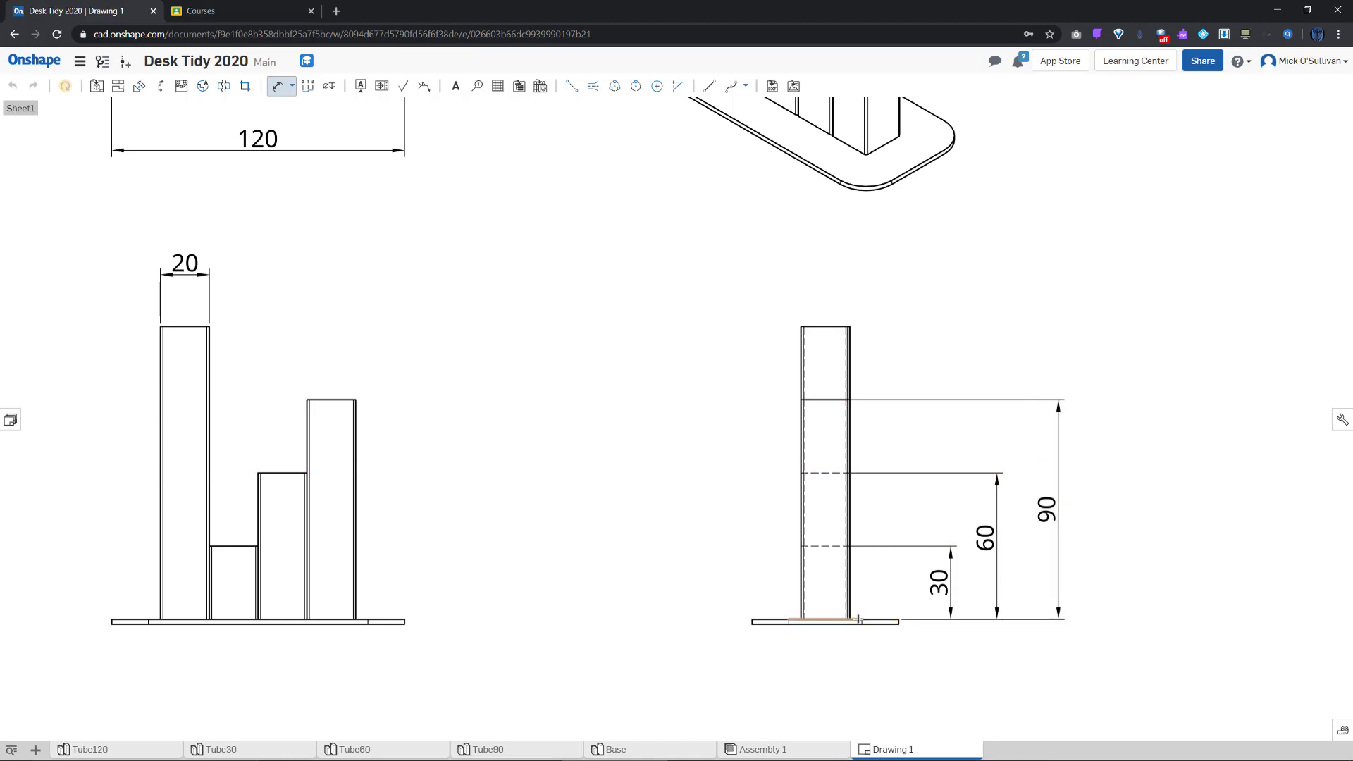
{"action": "left_click", "coordinate": [881, 602]}
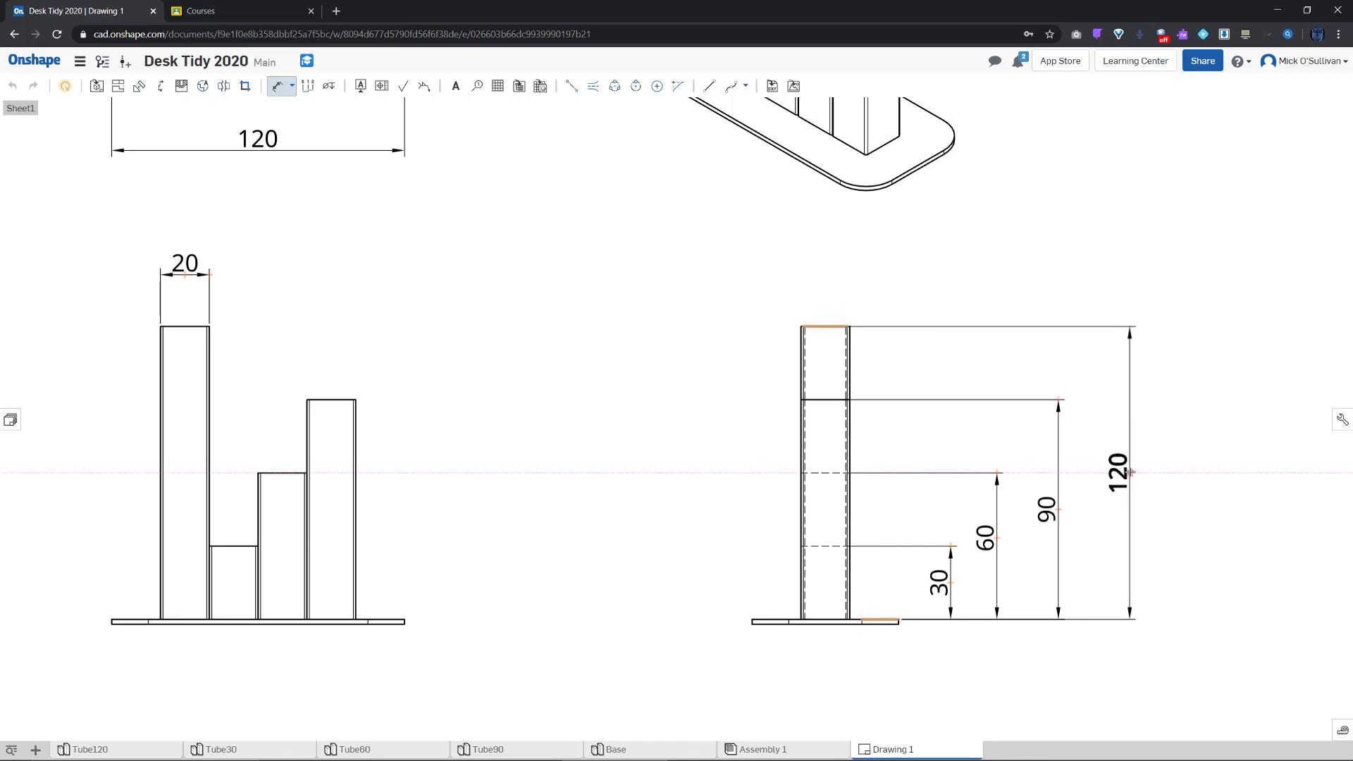
{"action": "left_click", "coordinate": [1130, 473]}
Dimension the front view's base plate thickness as 2 and finish dimensioning
{"action": "scroll", "coordinate": [1031, 634], "scroll_direction": "down", "scroll_amount": 3}
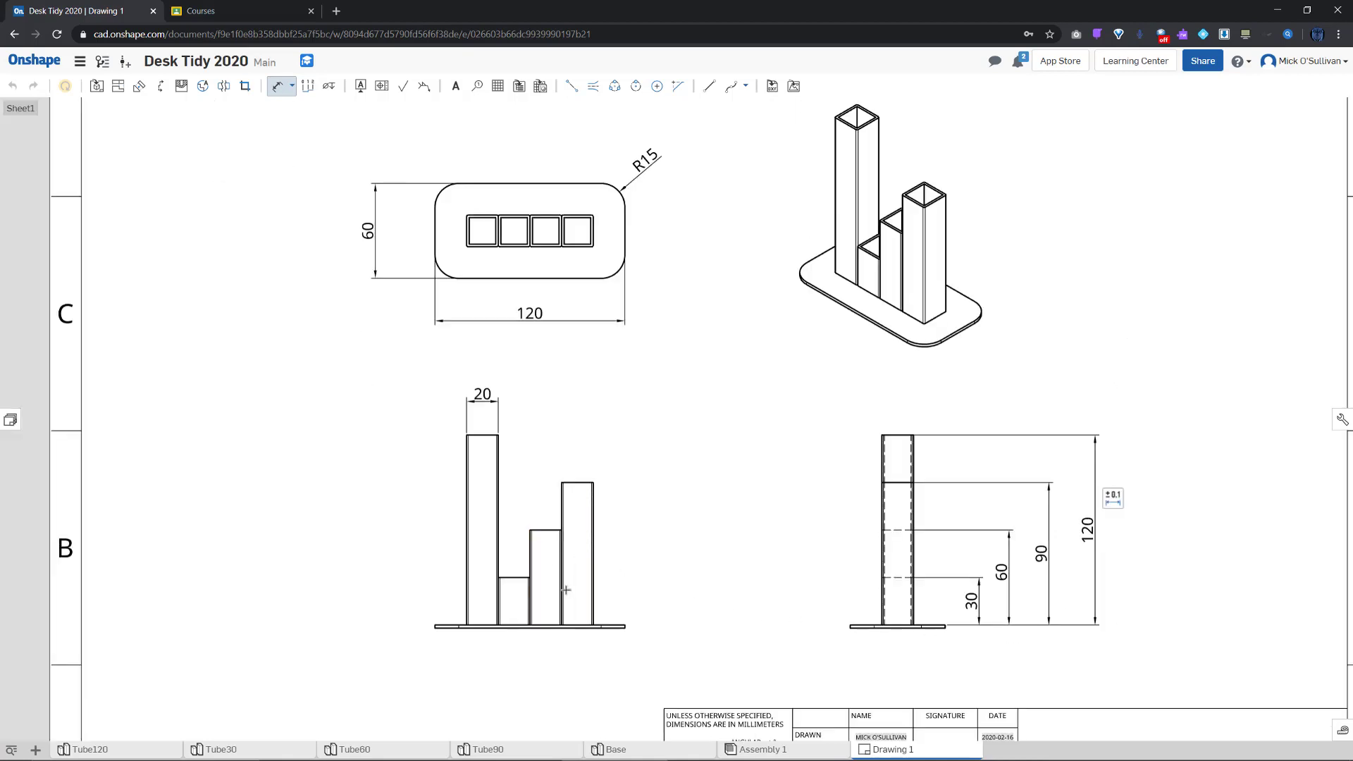
{"action": "scroll", "coordinate": [425, 644], "scroll_direction": "up", "scroll_amount": 5}
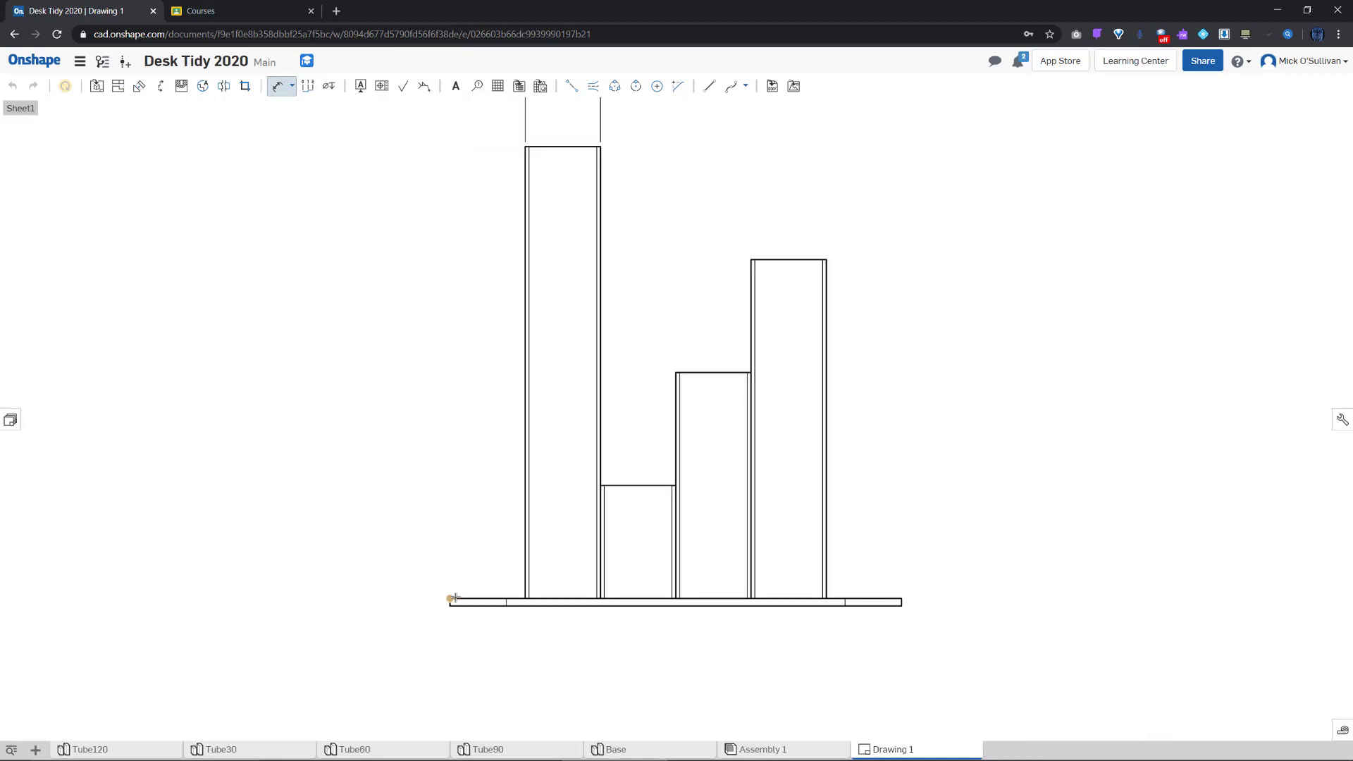
{"action": "left_click", "coordinate": [460, 598]}
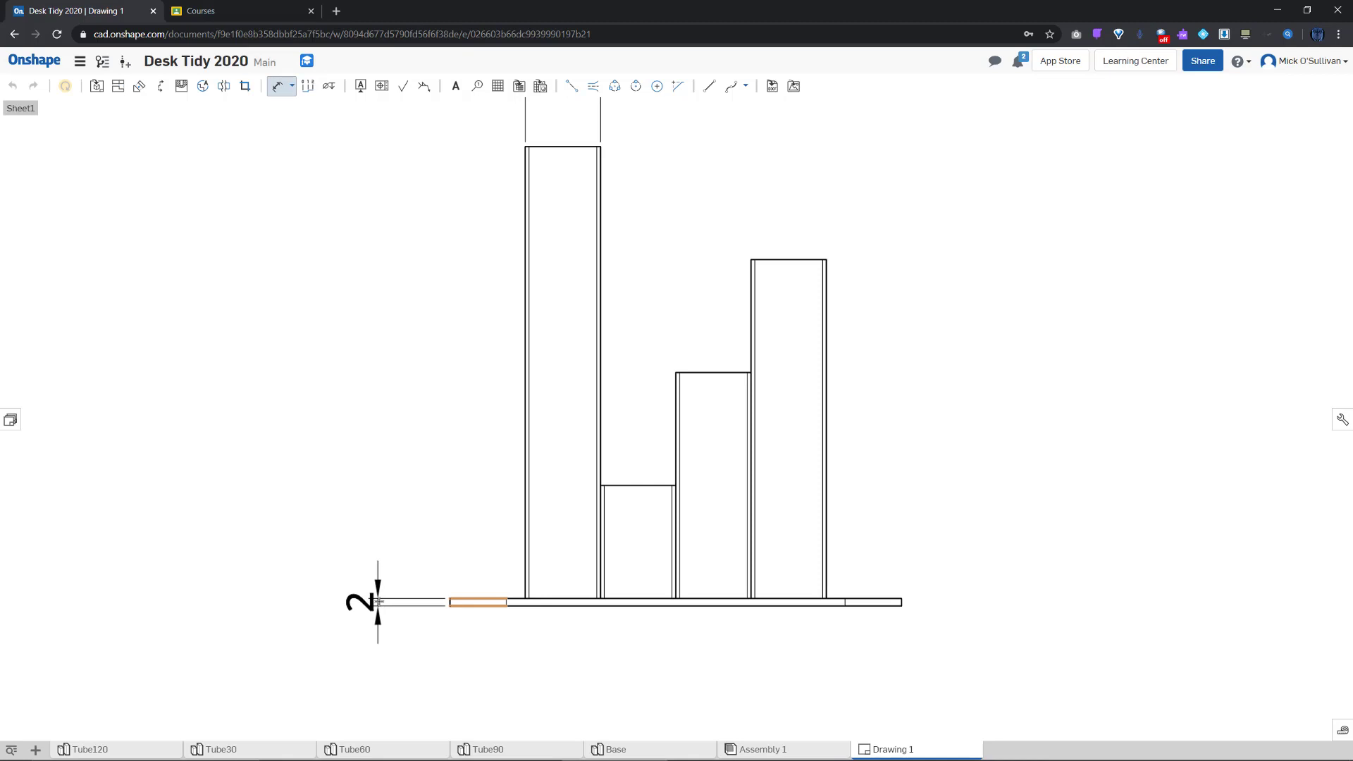
{"action": "left_click", "coordinate": [379, 603]}
{"action": "key", "text": "f"}
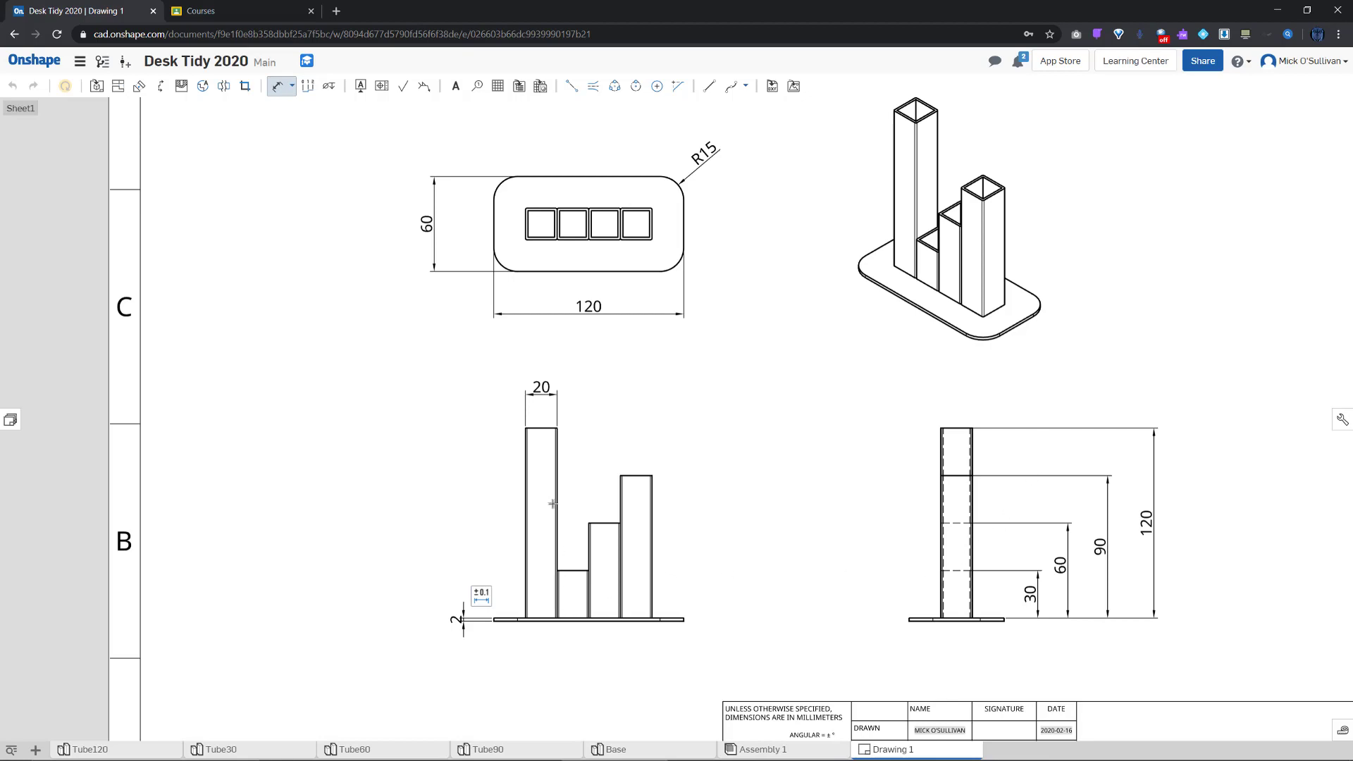
Dimension the side-view tube's width as 20, placed above the tube
{"action": "left_click", "coordinate": [940, 429]}
{"action": "scroll", "coordinate": [940, 428], "scroll_direction": "up", "scroll_amount": 4}
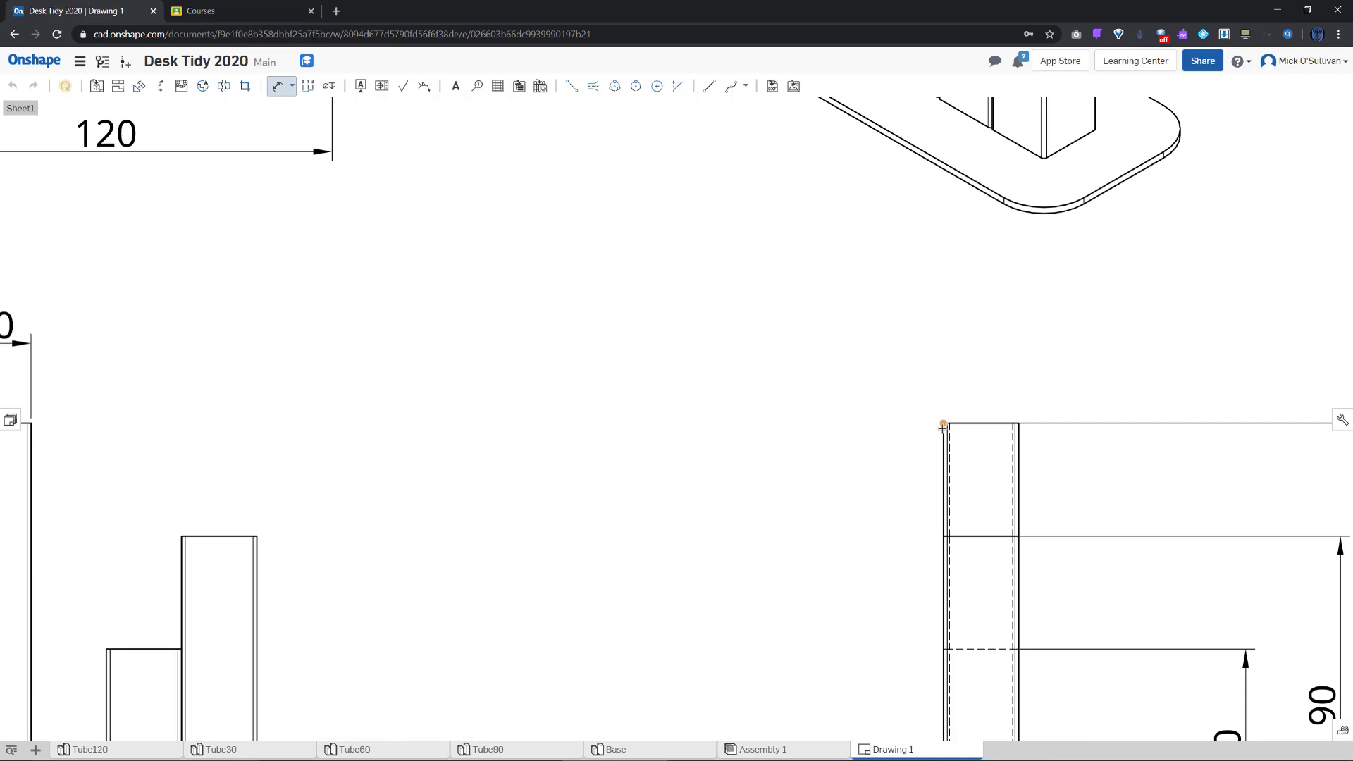
{"action": "left_click", "coordinate": [943, 431]}
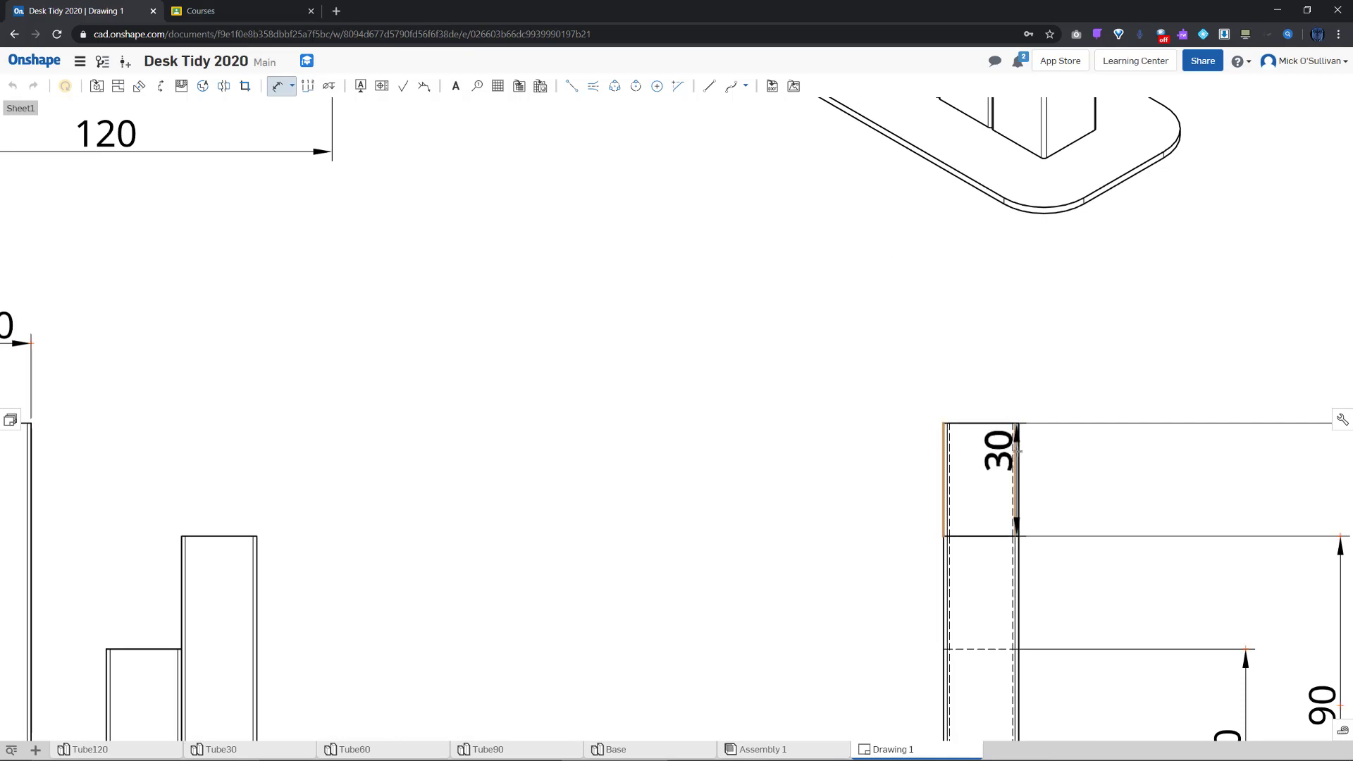
{"action": "left_click", "coordinate": [1008, 422]}
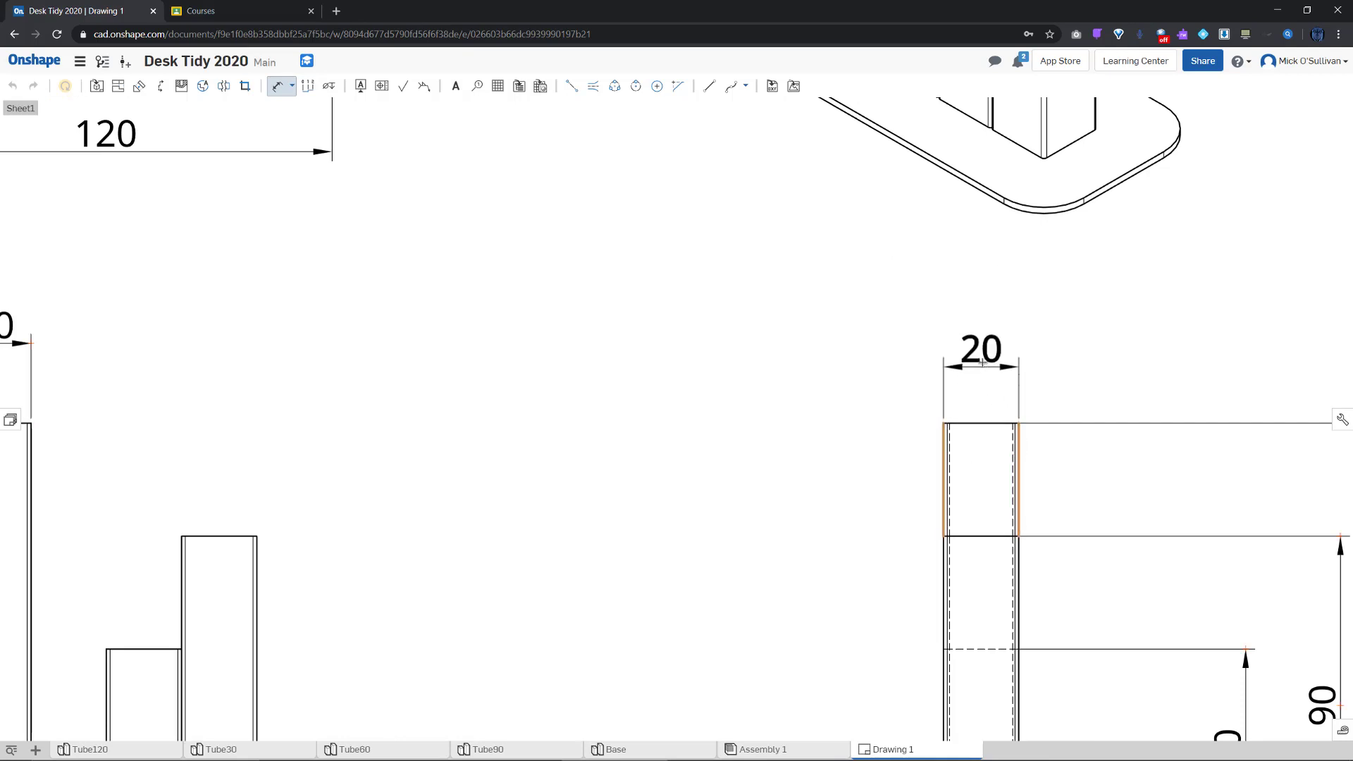
{"action": "left_click", "coordinate": [983, 345]}
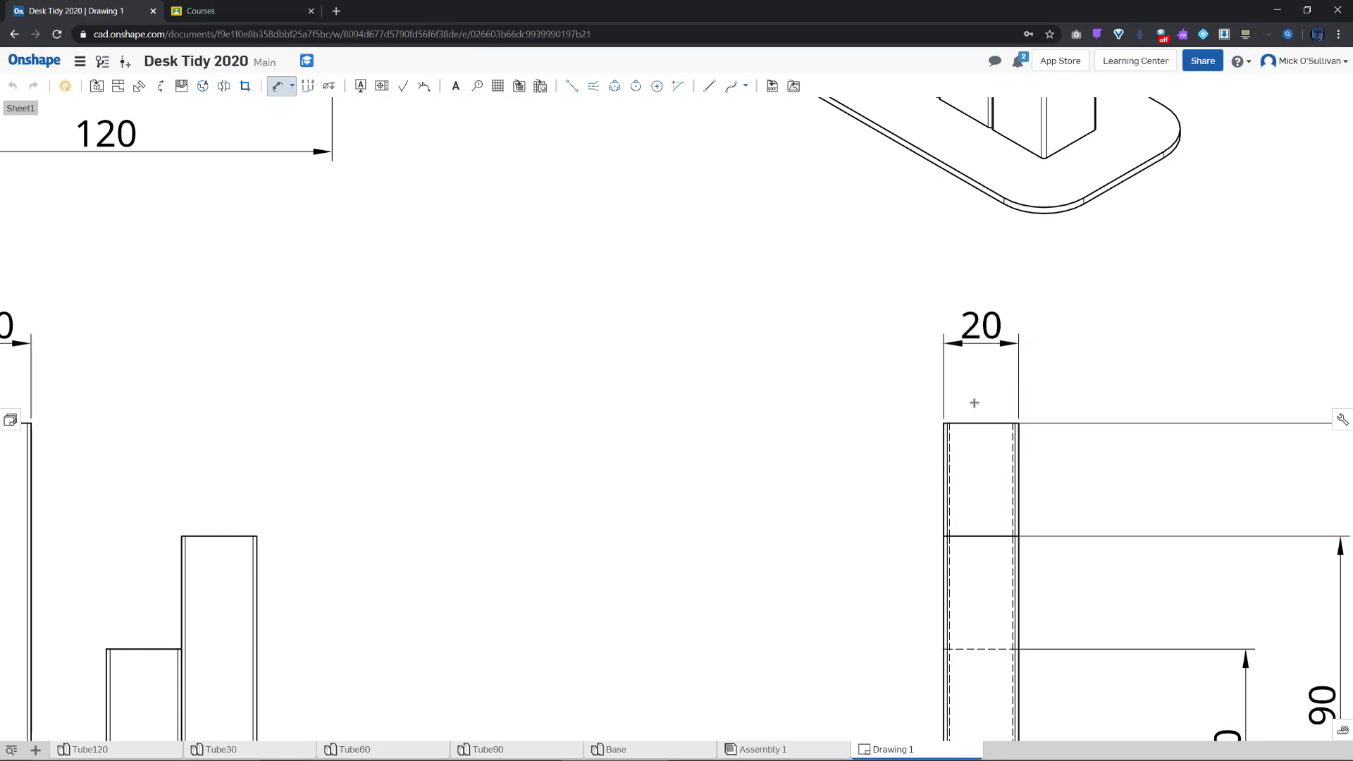
{"action": "scroll", "coordinate": [973, 422], "scroll_direction": "down", "scroll_amount": 6}
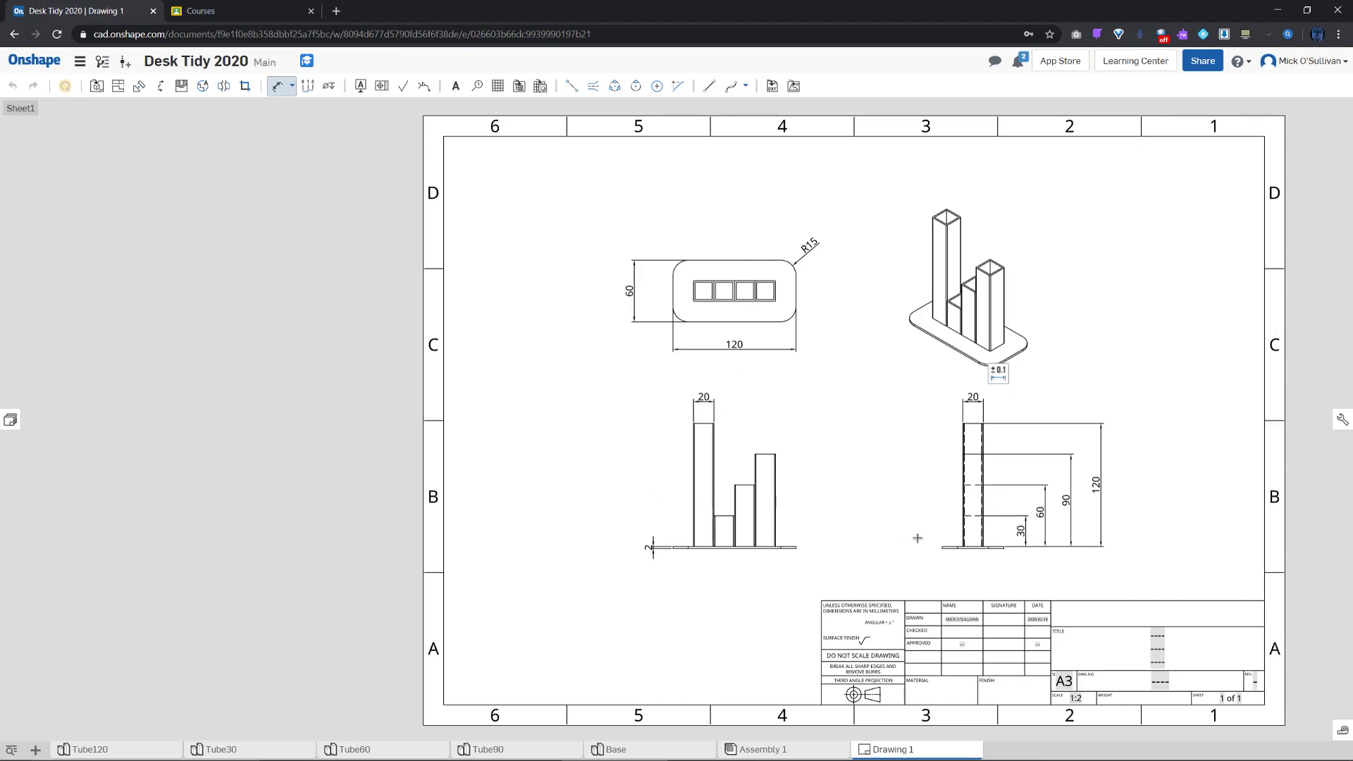
{"action": "scroll", "coordinate": [974, 552], "scroll_direction": "up", "scroll_amount": 4}
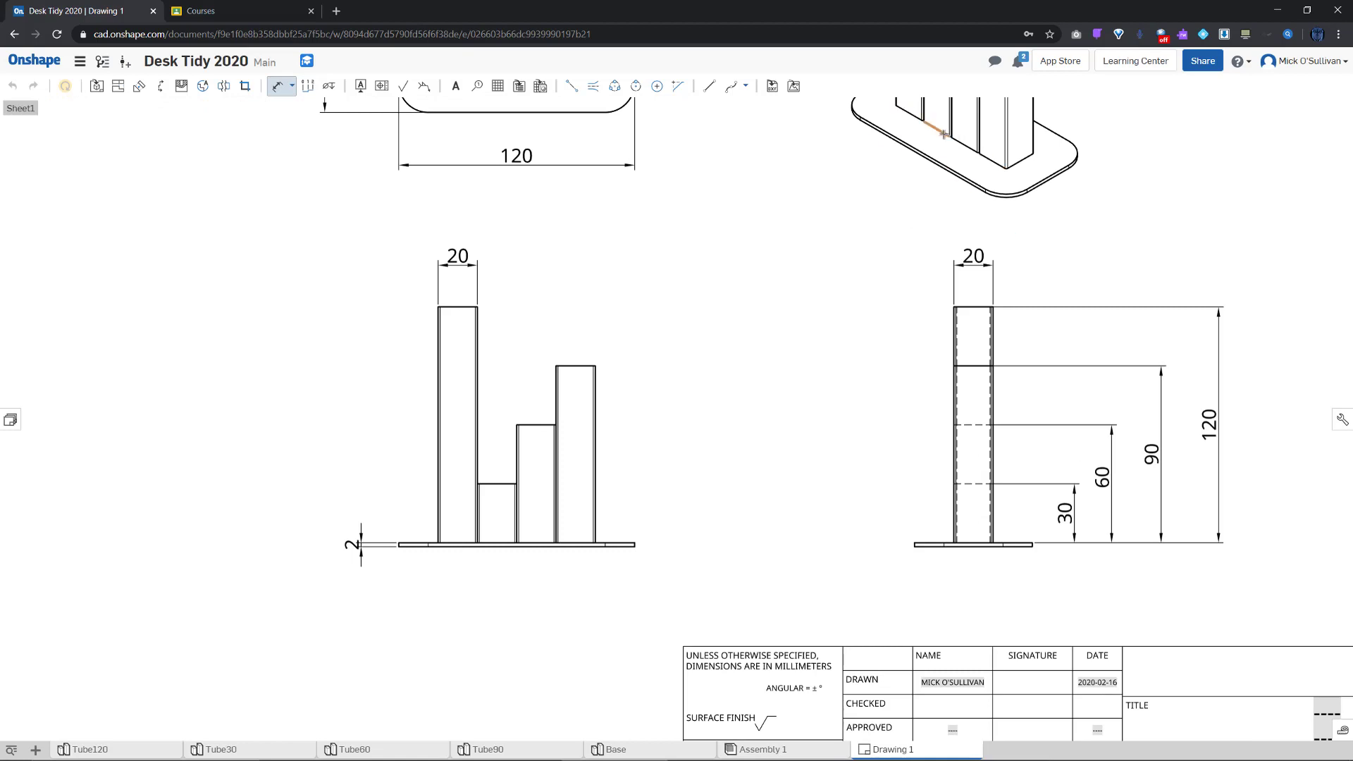
{"action": "left_click", "coordinate": [955, 533]}
Start a weld symbol with Fillet joint set for both the upper and lower sides
{"action": "left_click", "coordinate": [423, 92]}
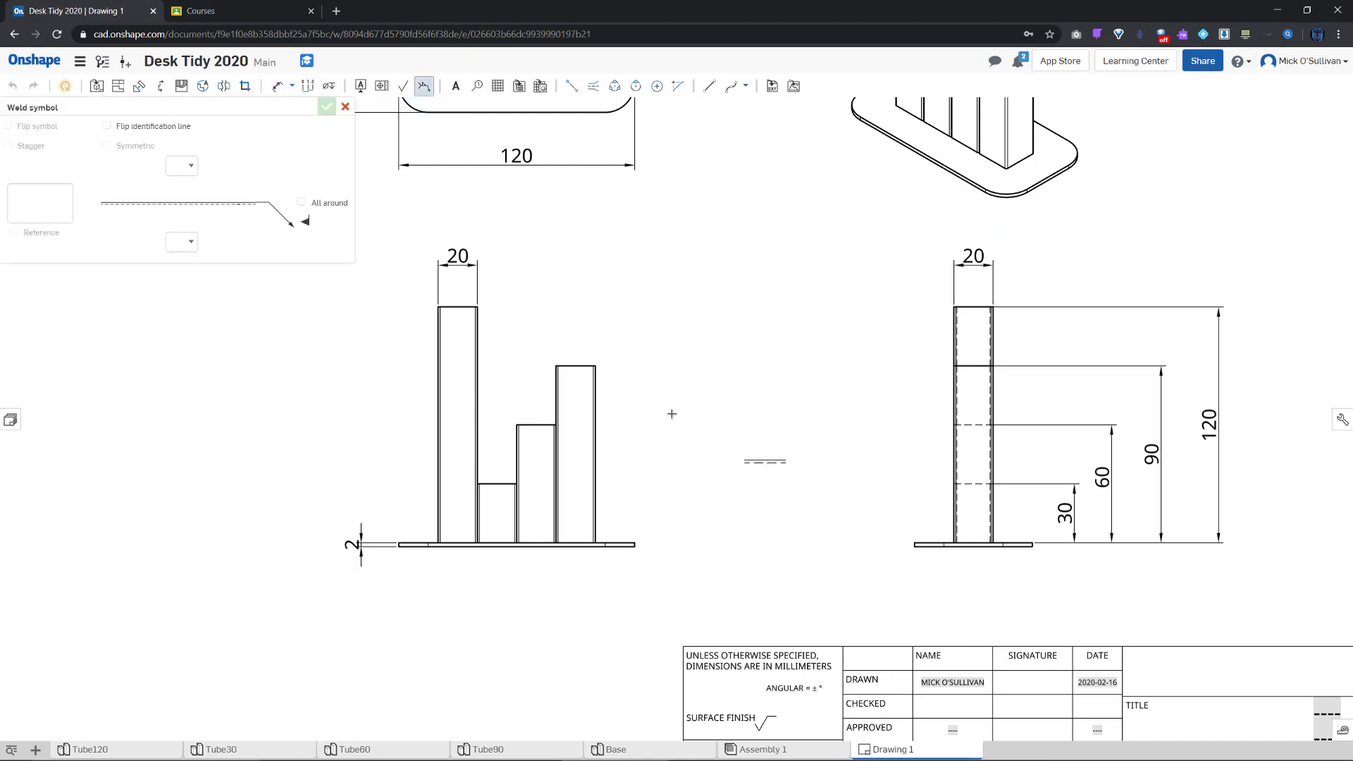
{"action": "left_click", "coordinate": [191, 166]}
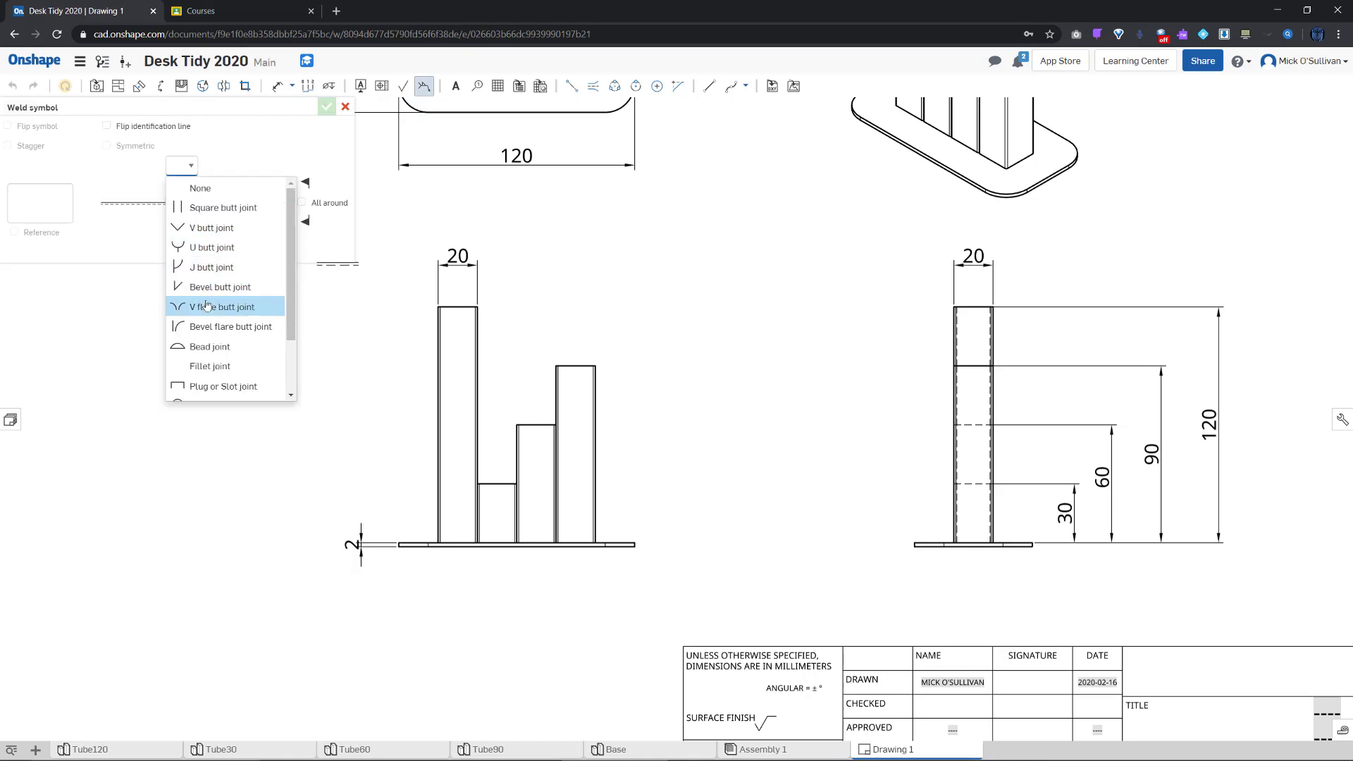
{"action": "left_click", "coordinate": [200, 323]}
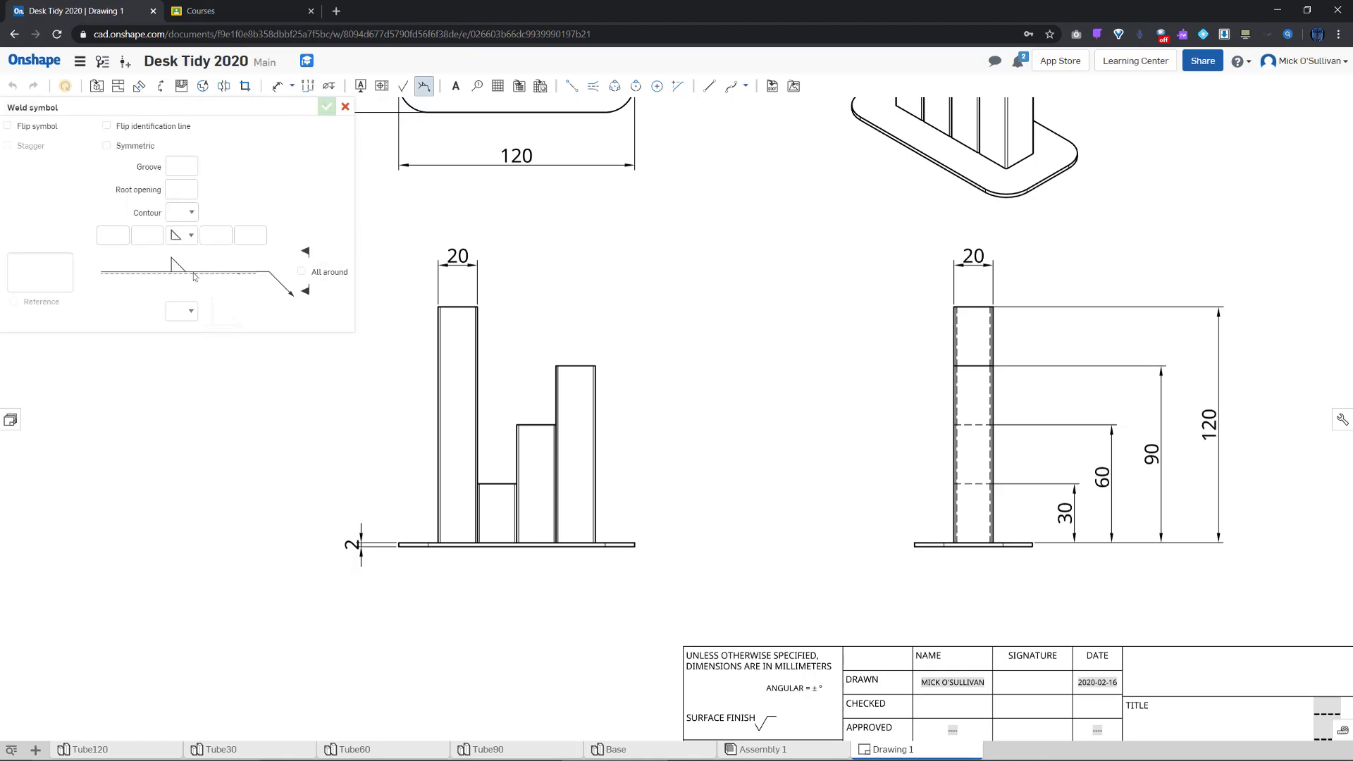
{"action": "left_click", "coordinate": [196, 311]}
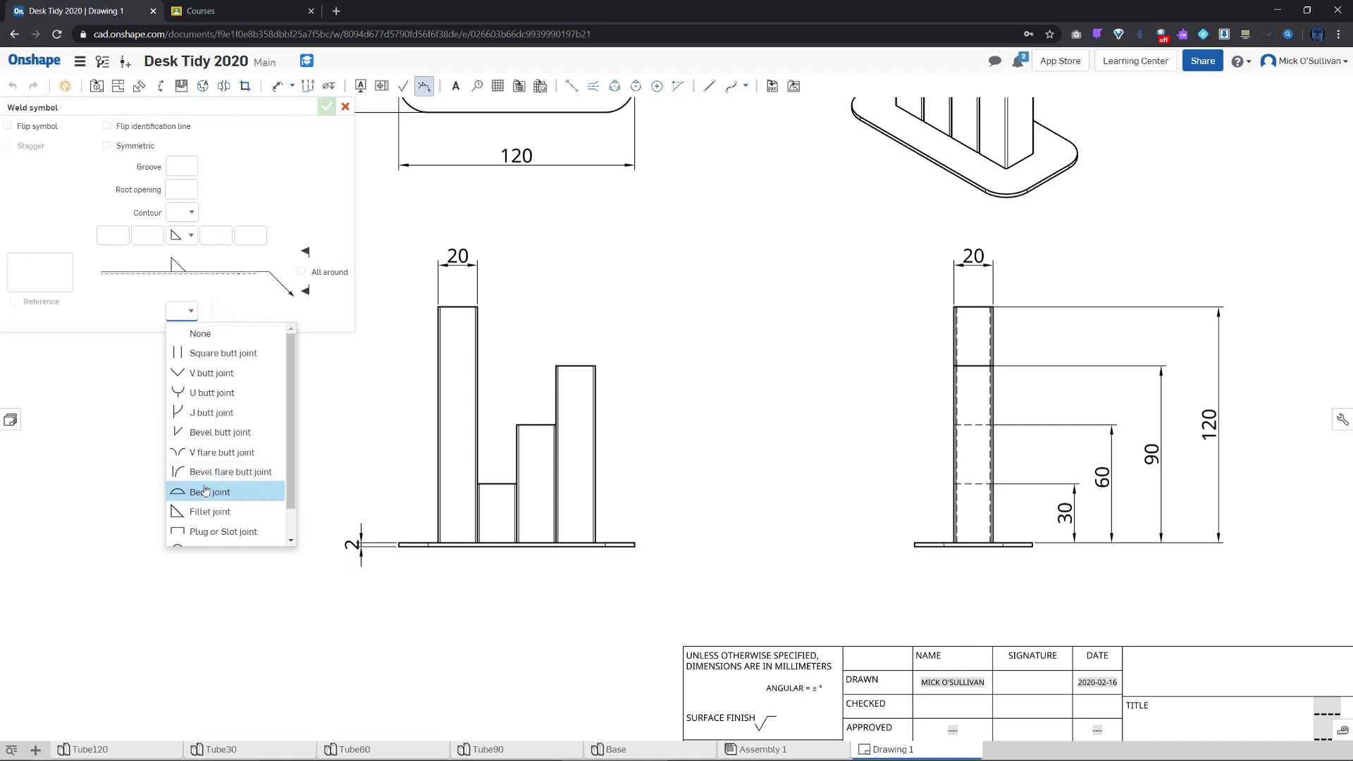
{"action": "left_click", "coordinate": [206, 512]}
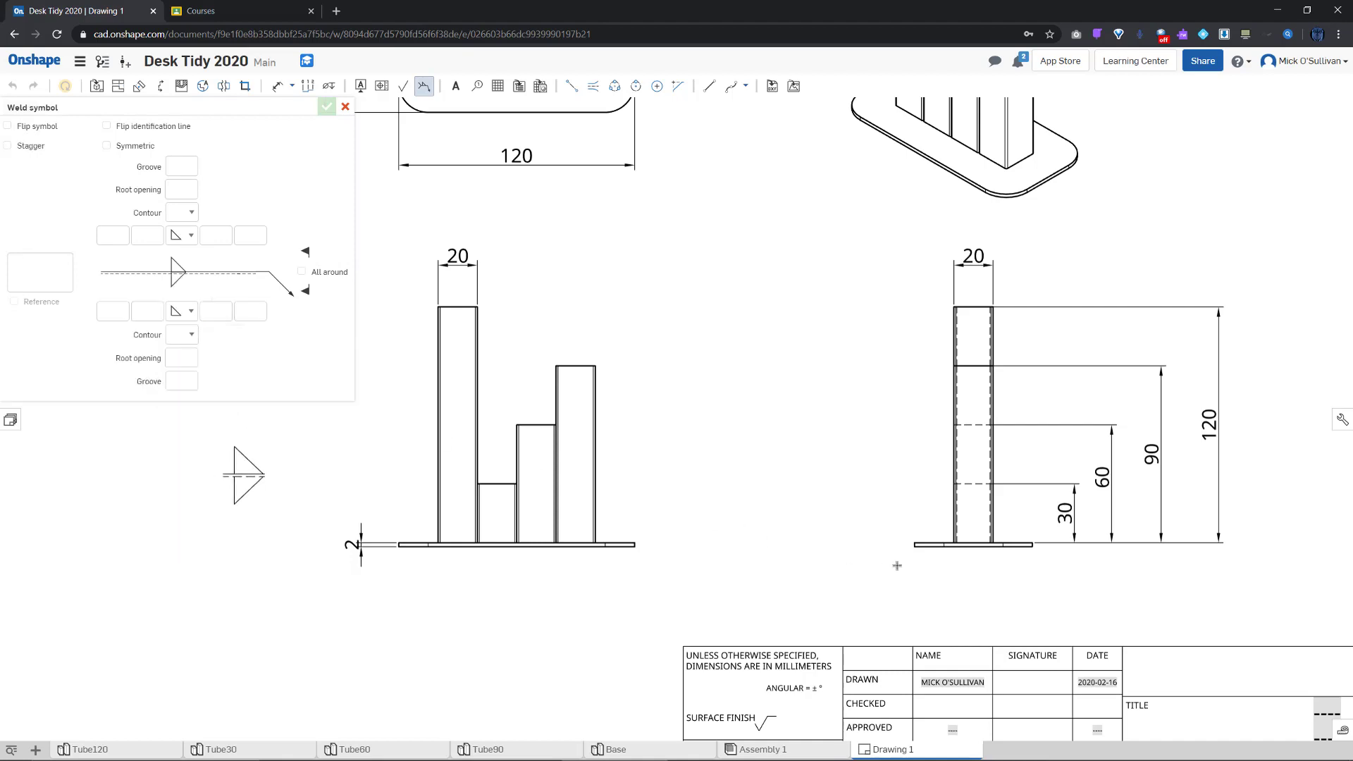
Anchor the weld symbol at the tube-to-base joint, place it upper-left, and confirm
{"action": "scroll", "coordinate": [953, 542], "scroll_direction": "up", "scroll_amount": 5}
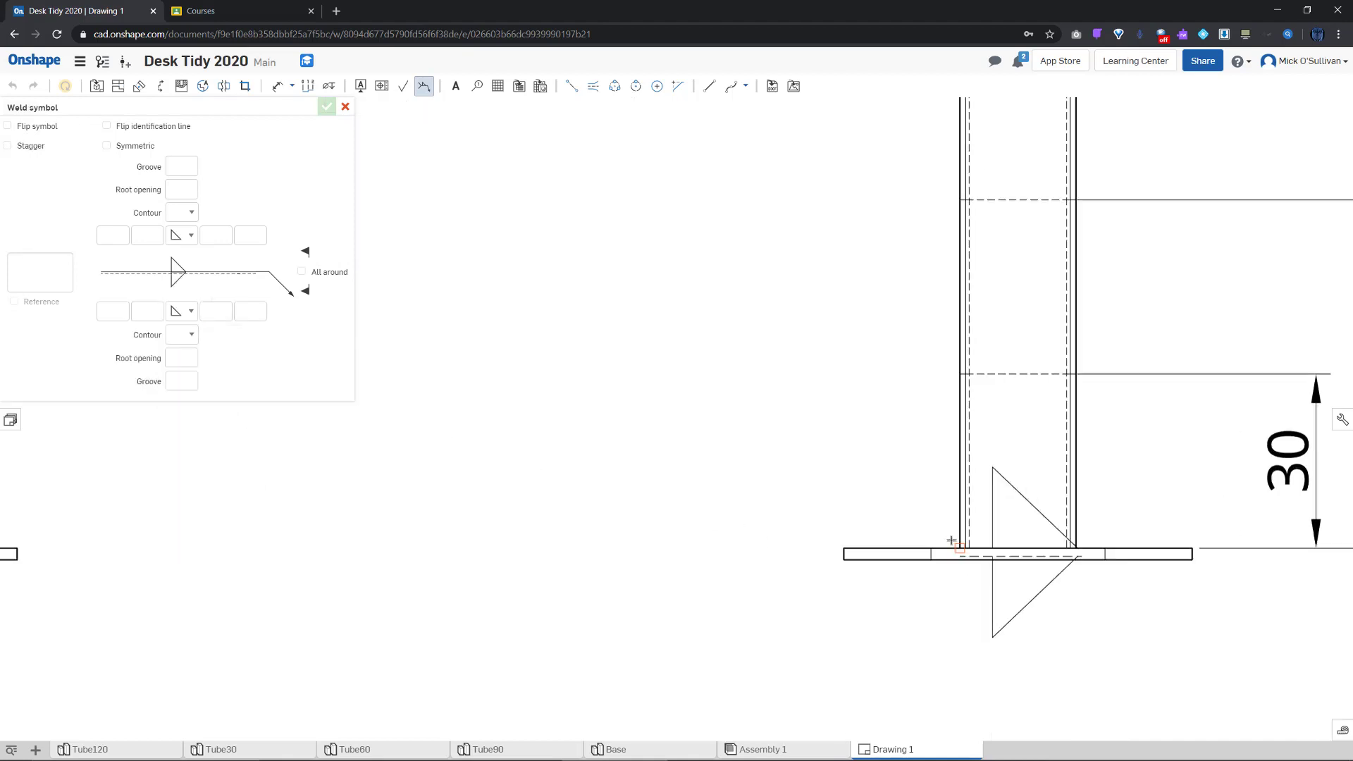
{"action": "left_click", "coordinate": [947, 533]}
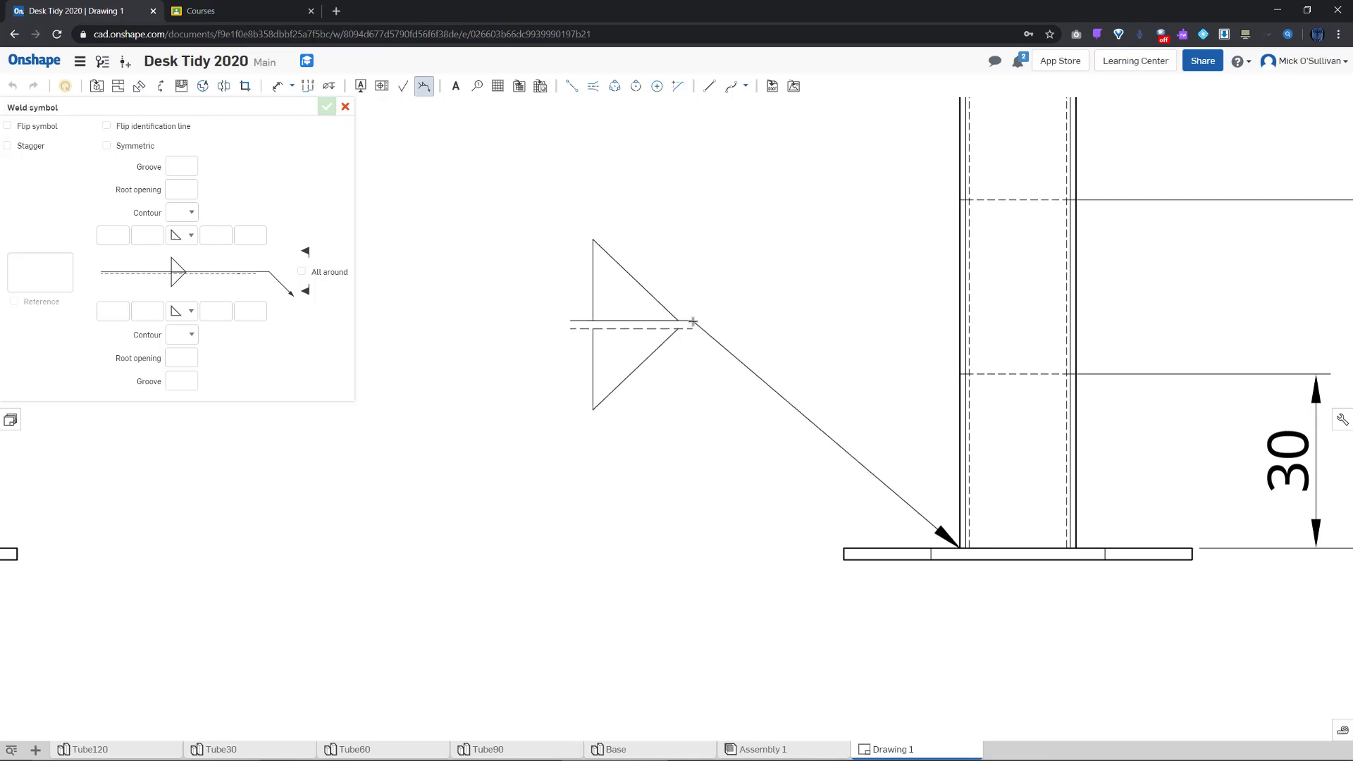
{"action": "left_click", "coordinate": [693, 321]}
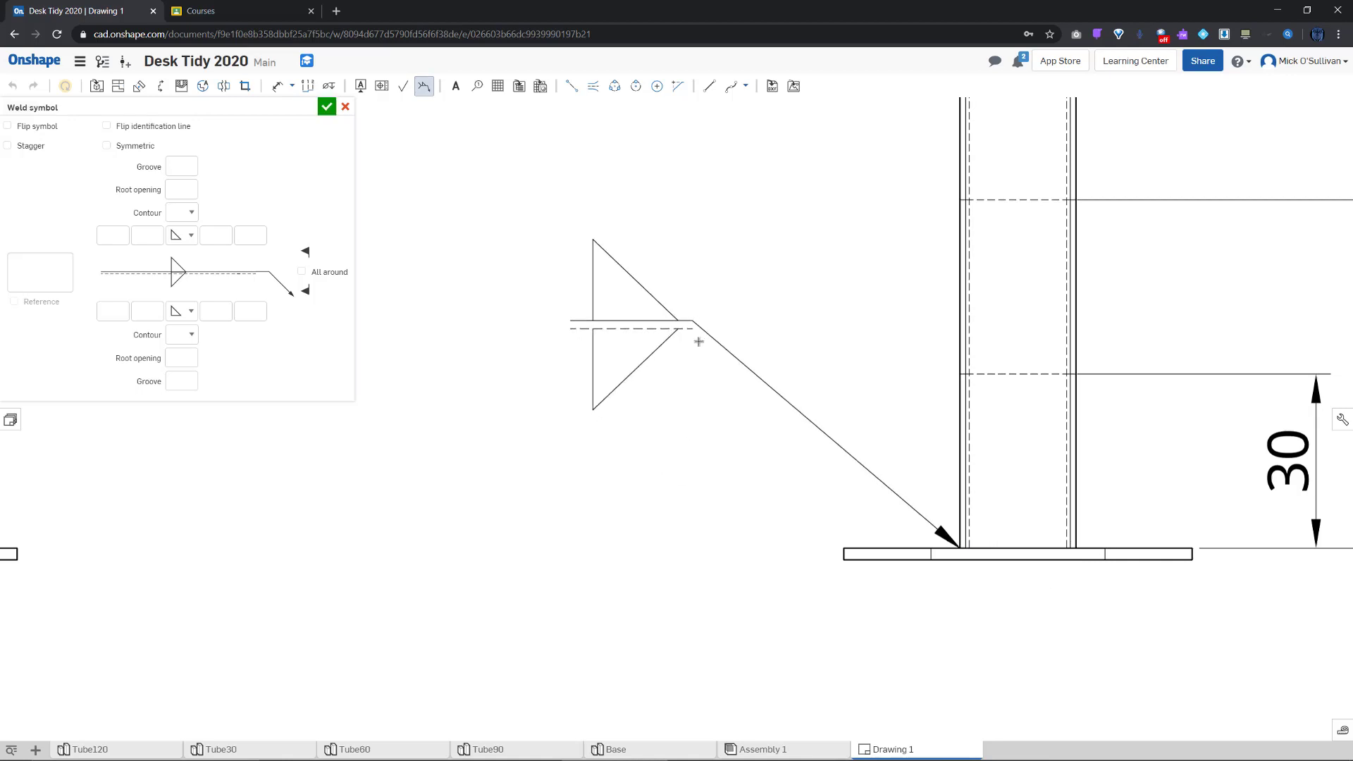
{"action": "left_click", "coordinate": [327, 108]}
{"action": "scroll", "coordinate": [472, 339], "scroll_direction": "down", "scroll_amount": 10}
{"action": "middle_click_drag", "start_coordinate": [477, 358], "coordinate": [542, 507]}
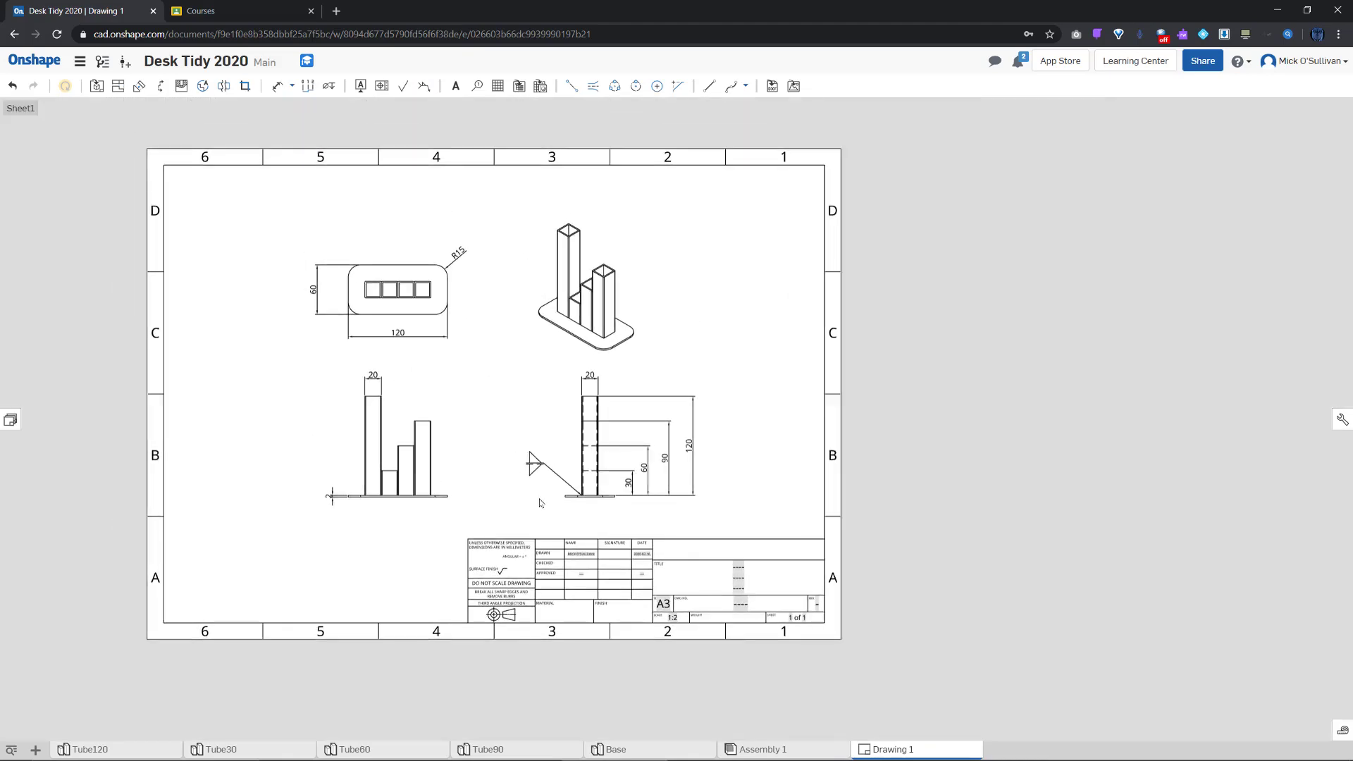
Replace the title field's placeholder dashes with DESK TIDY 2020
{"action": "scroll", "coordinate": [757, 571], "scroll_direction": "up", "scroll_amount": 5}
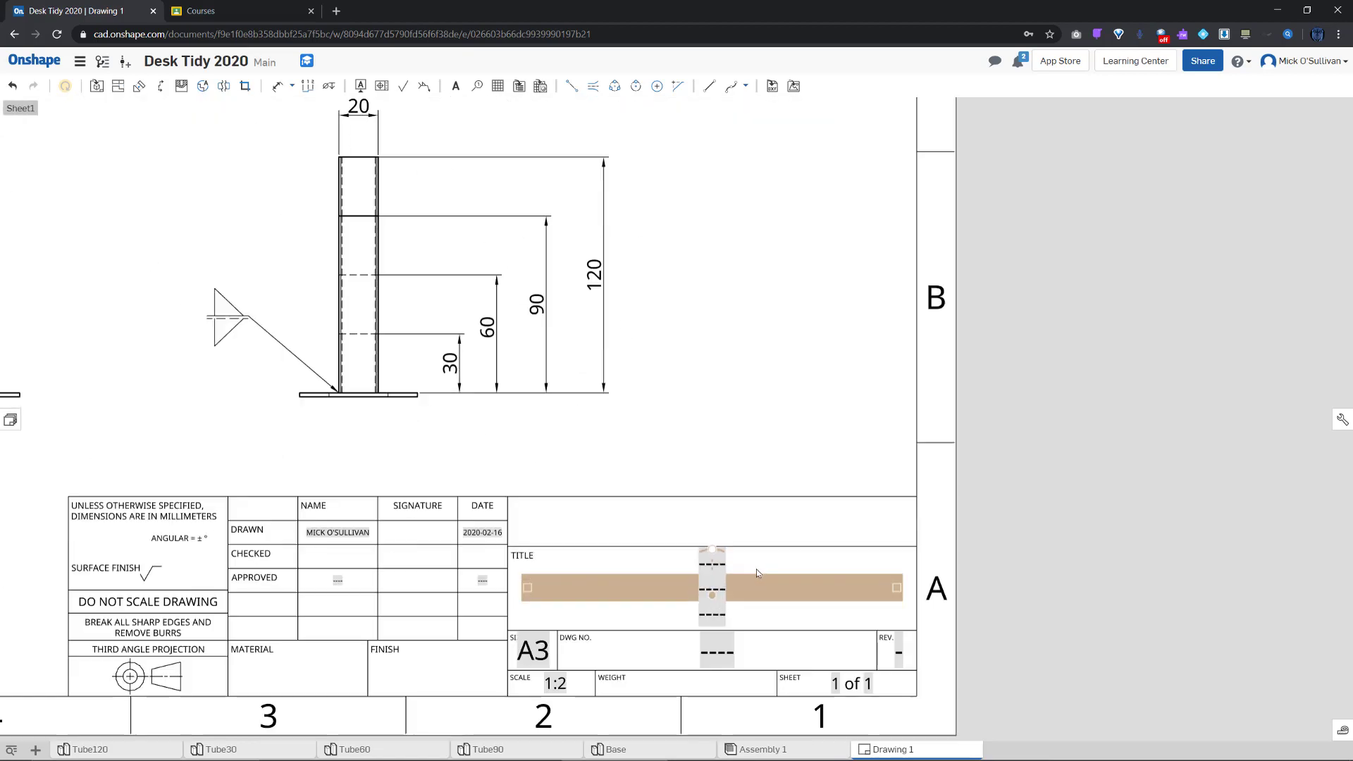
{"action": "double_click", "coordinate": [720, 564]}
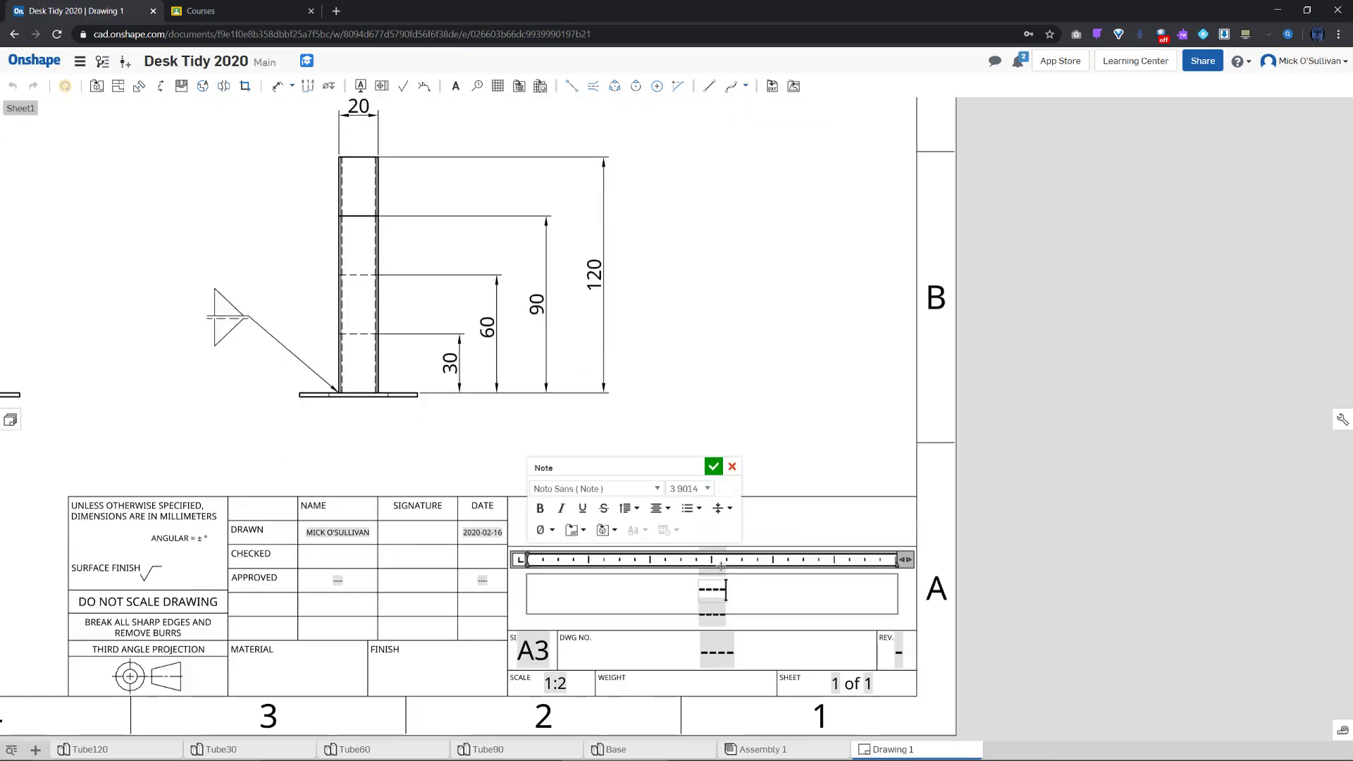
{"action": "key", "text": "BackSpace"}
{"action": "key", "text": "BackSpace"}
{"action": "key", "text": "BackSpace"}
{"action": "key", "text": "BackSpace"}
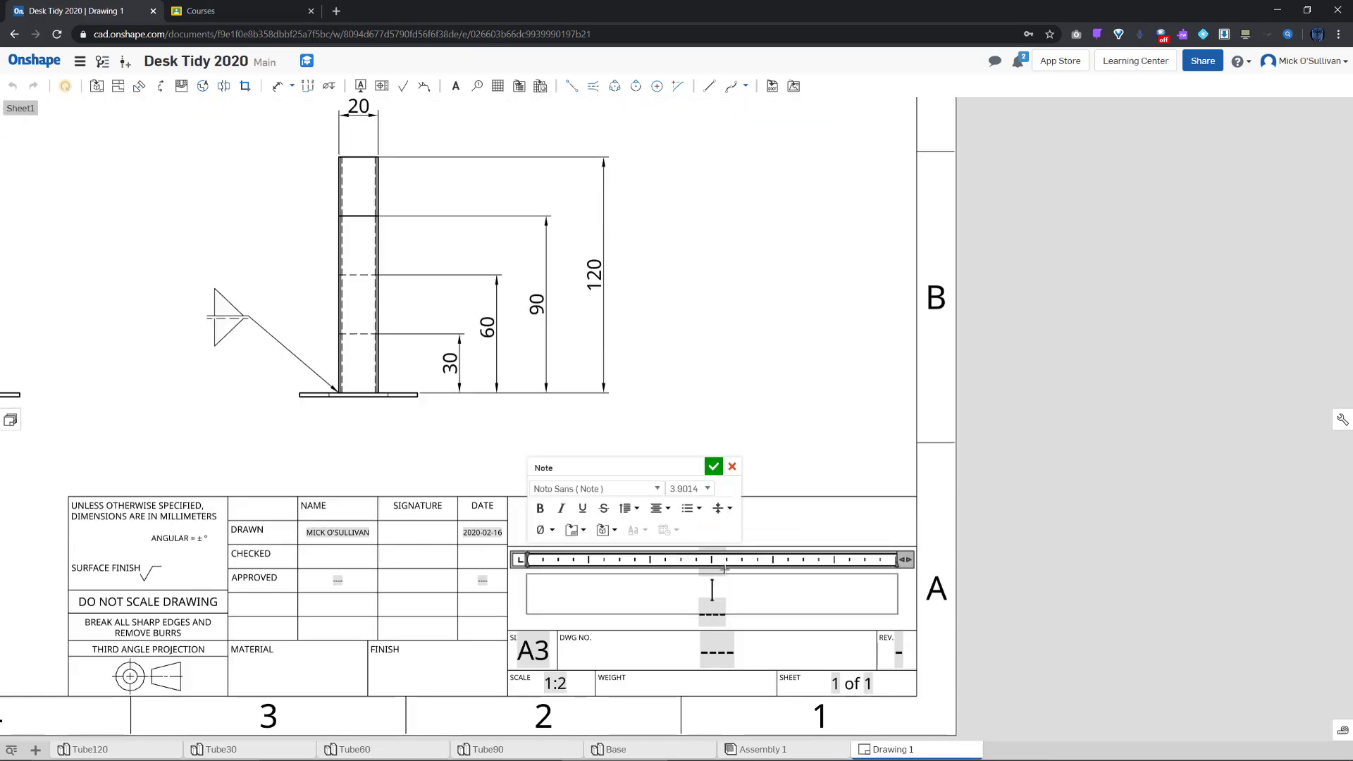
{"action": "type", "text": "DESK"}
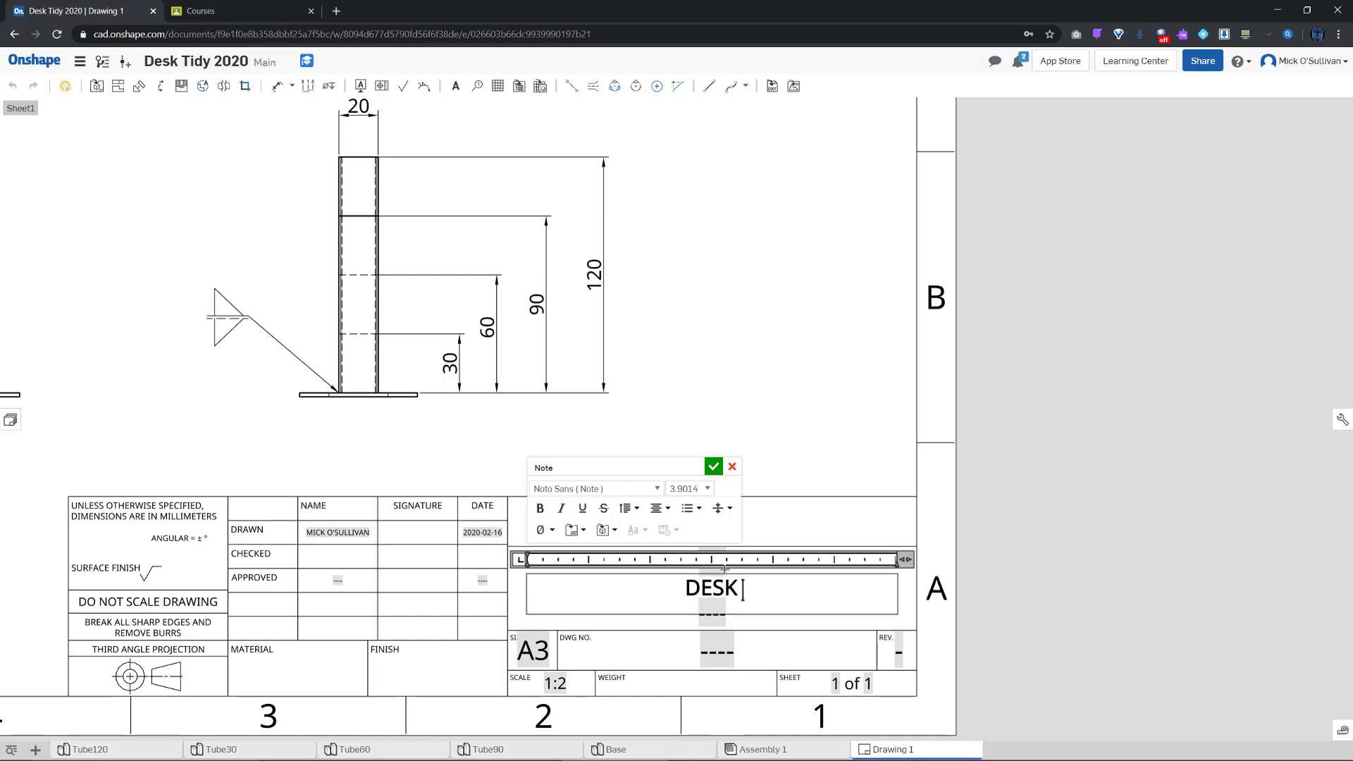
{"action": "type", "text": " TIDY"}
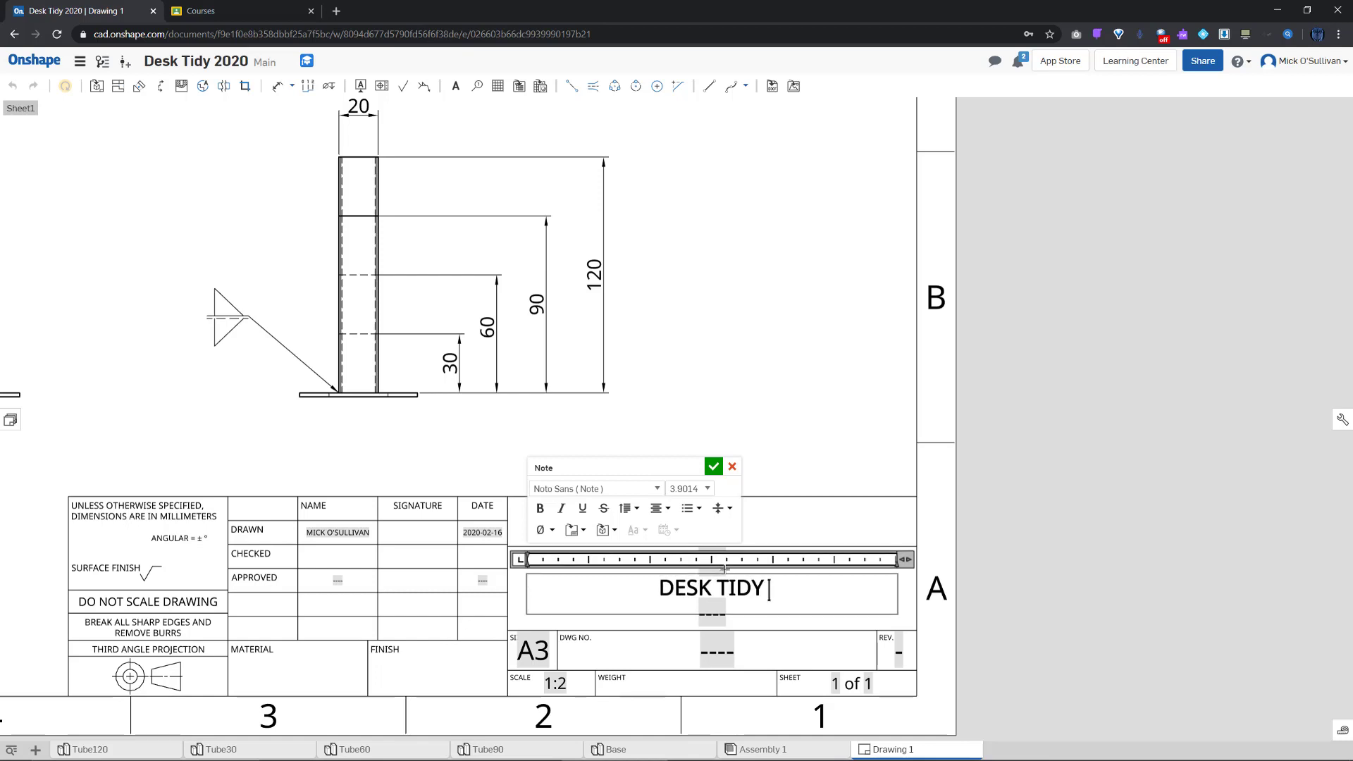
{"action": "type", "text": " 2020"}
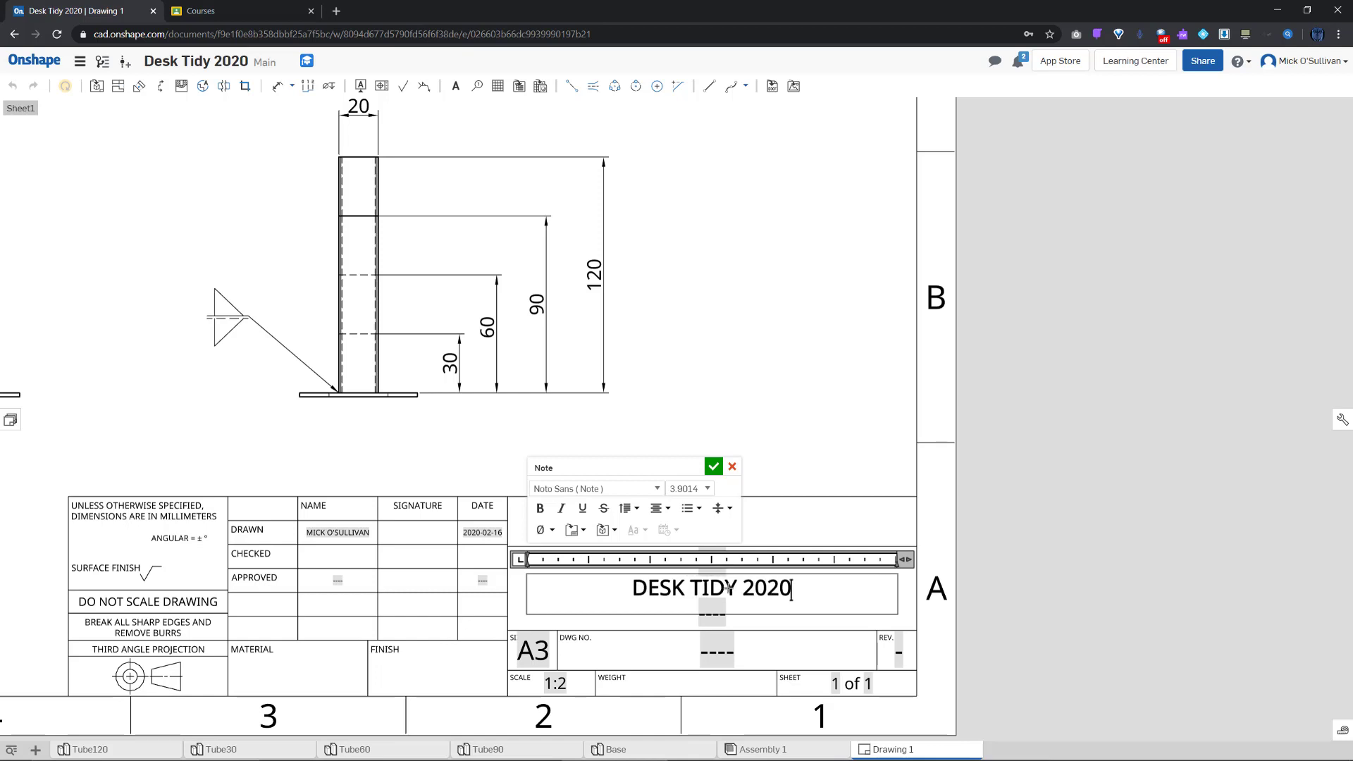
{"action": "double_click", "coordinate": [709, 589]}
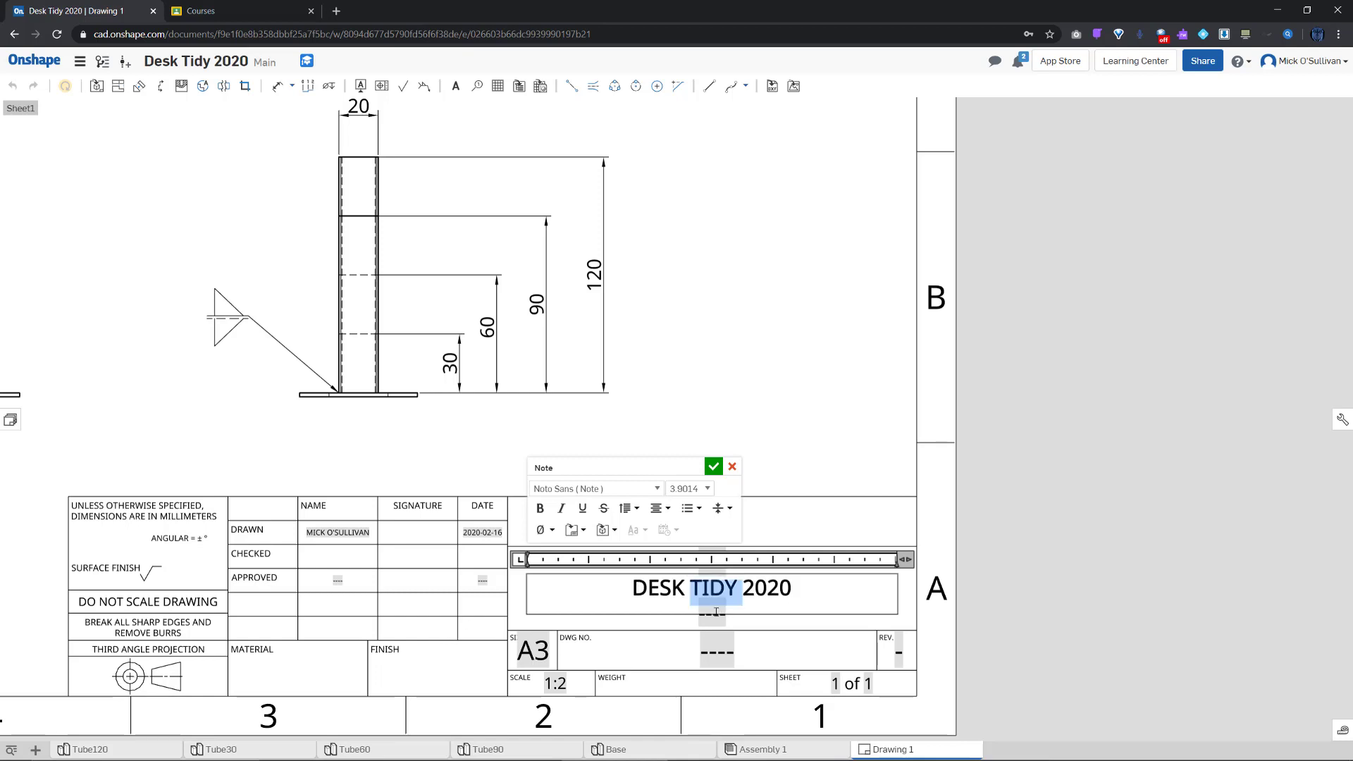
{"action": "left_click", "coordinate": [715, 616]}
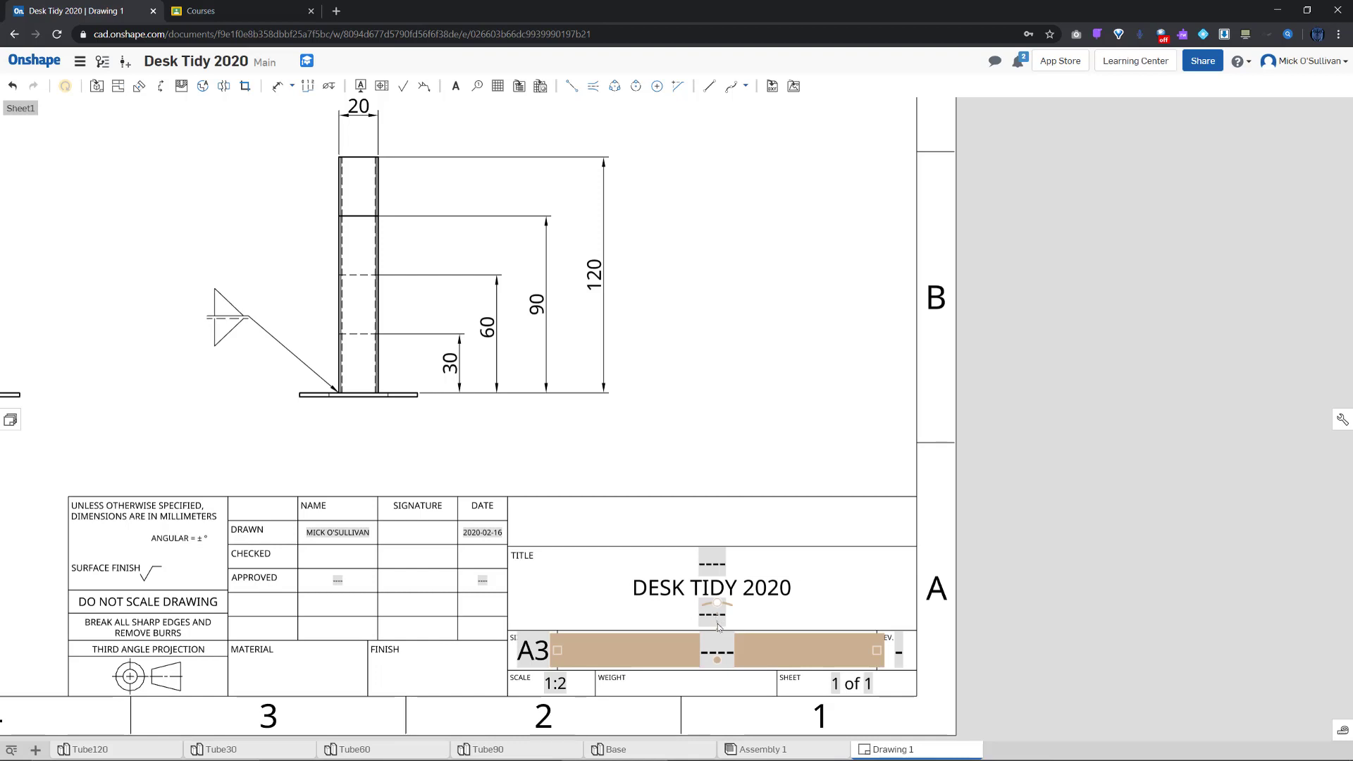
Try editing the empty subtitle field, then reopen and close the DESK TIDY 2020 title note
{"action": "left_click", "coordinate": [785, 606]}
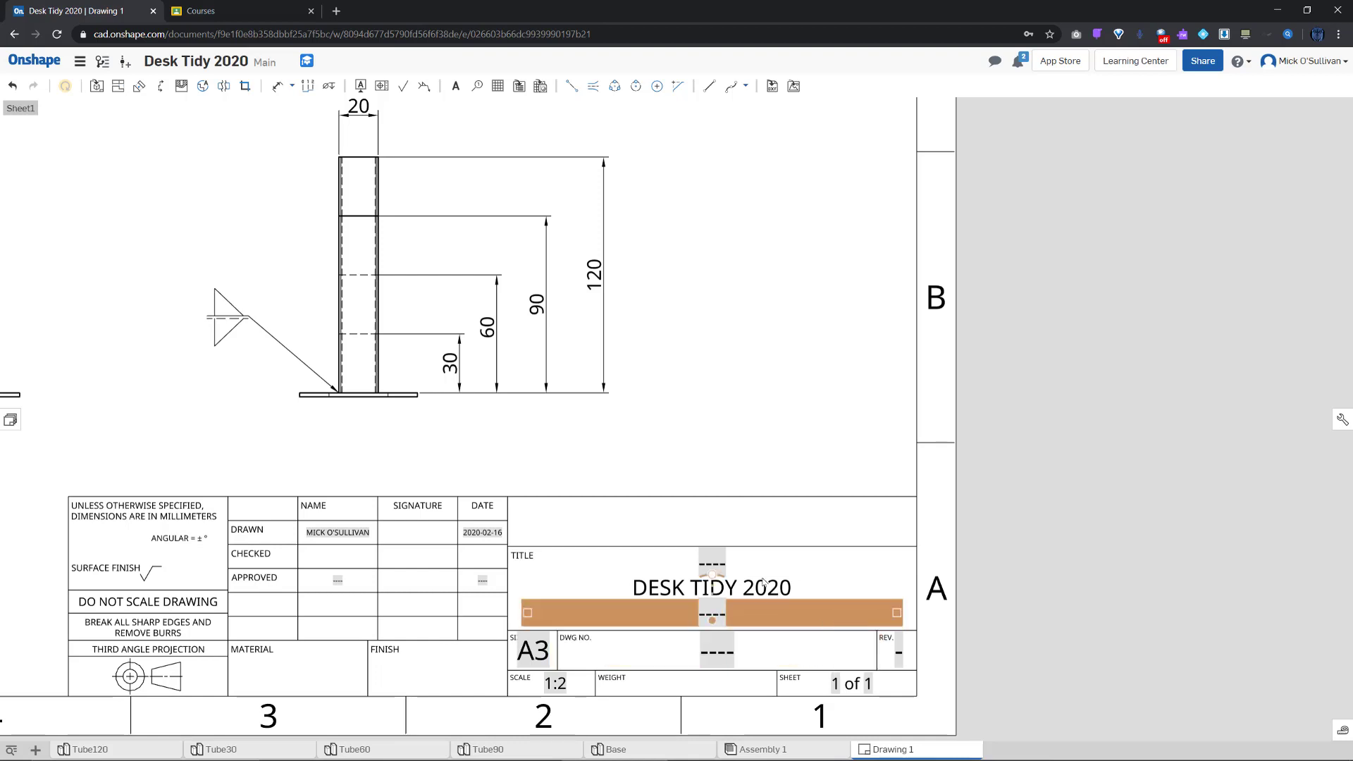
{"action": "double_click", "coordinate": [714, 605]}
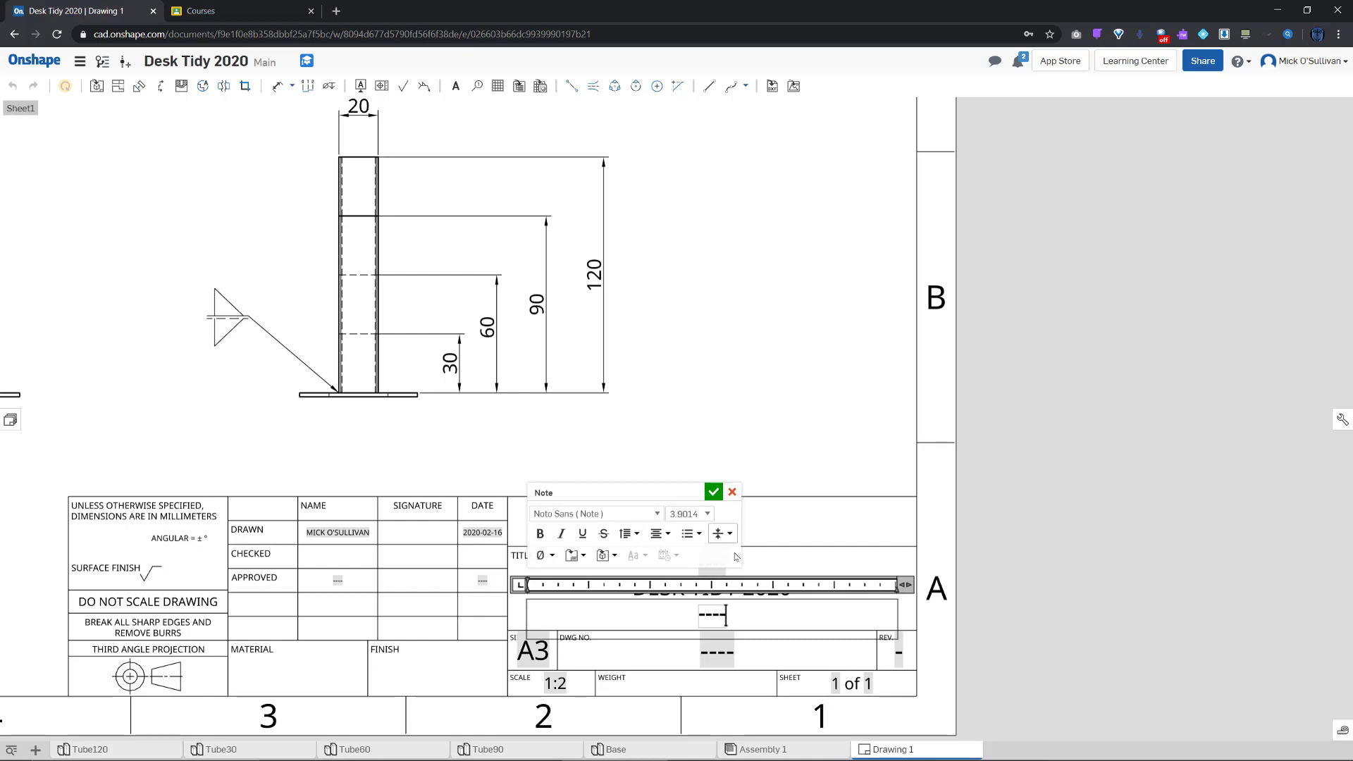
{"action": "left_click", "coordinate": [732, 492]}
{"action": "double_click", "coordinate": [724, 590]}
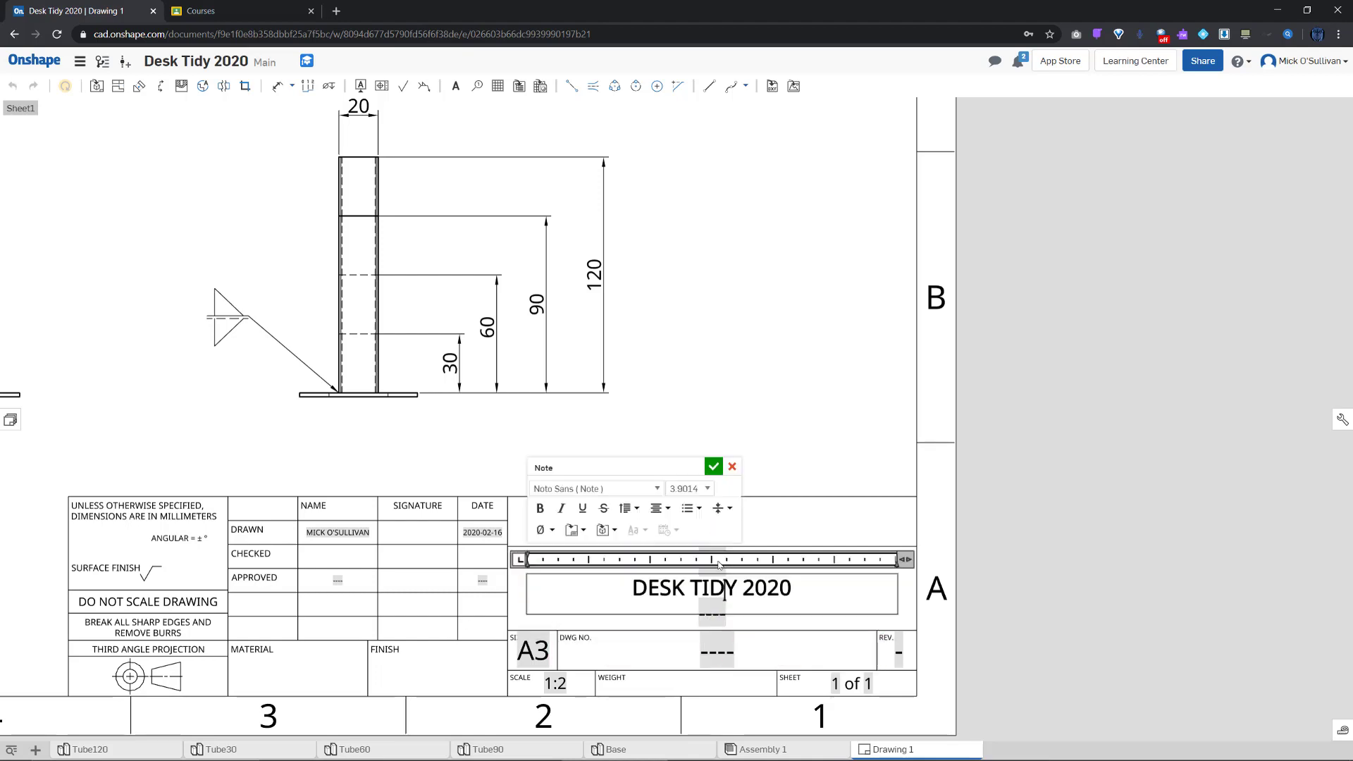
{"action": "left_click", "coordinate": [733, 466]}
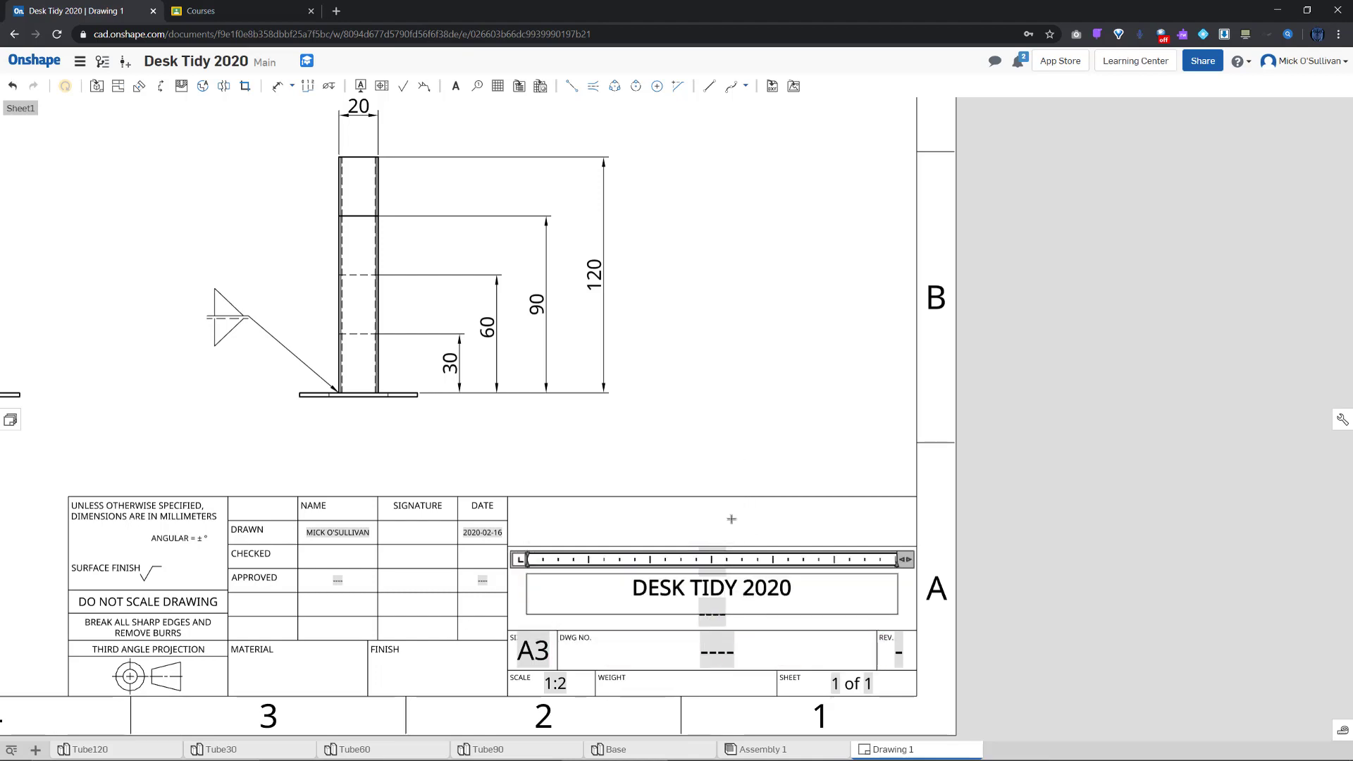
{"action": "double_click", "coordinate": [715, 559]}
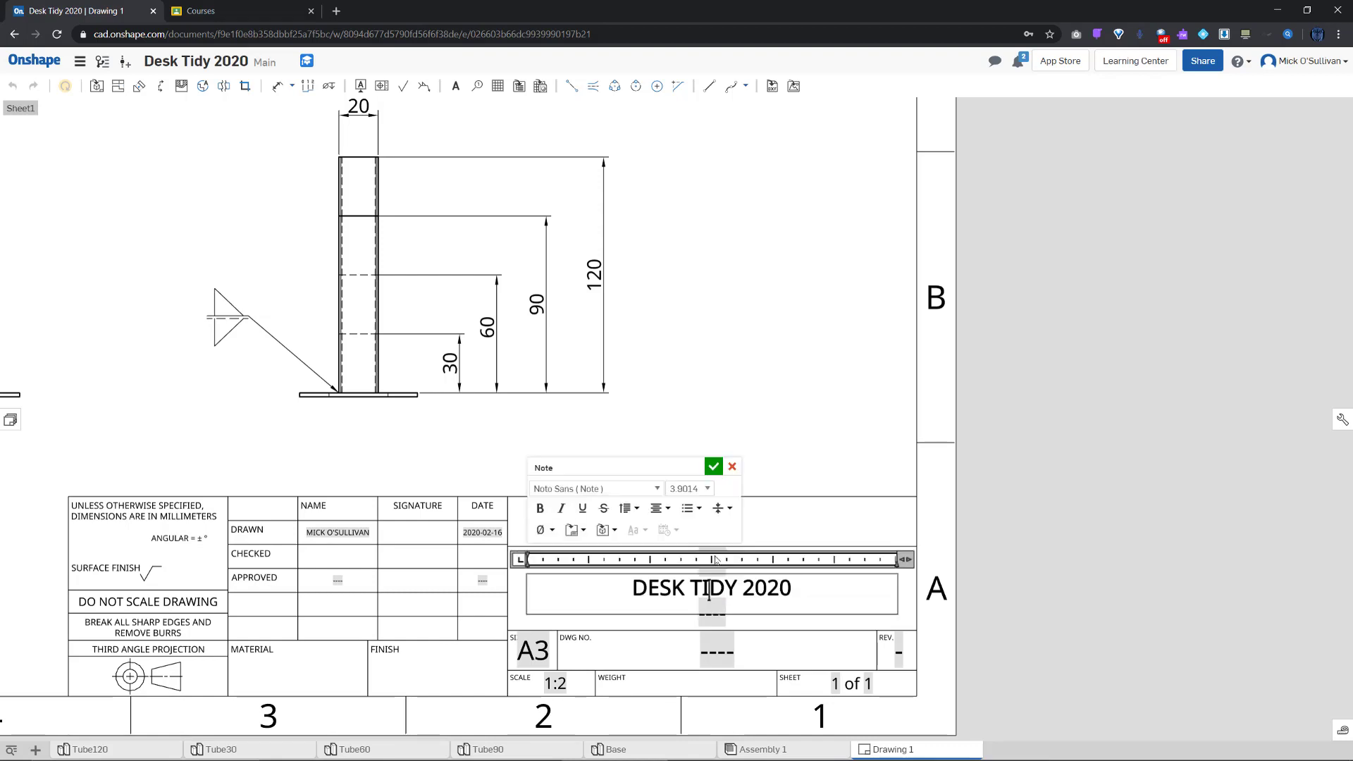
{"action": "left_click", "coordinate": [719, 659]}
{"action": "scroll", "coordinate": [719, 660], "scroll_direction": "down", "scroll_amount": 4}
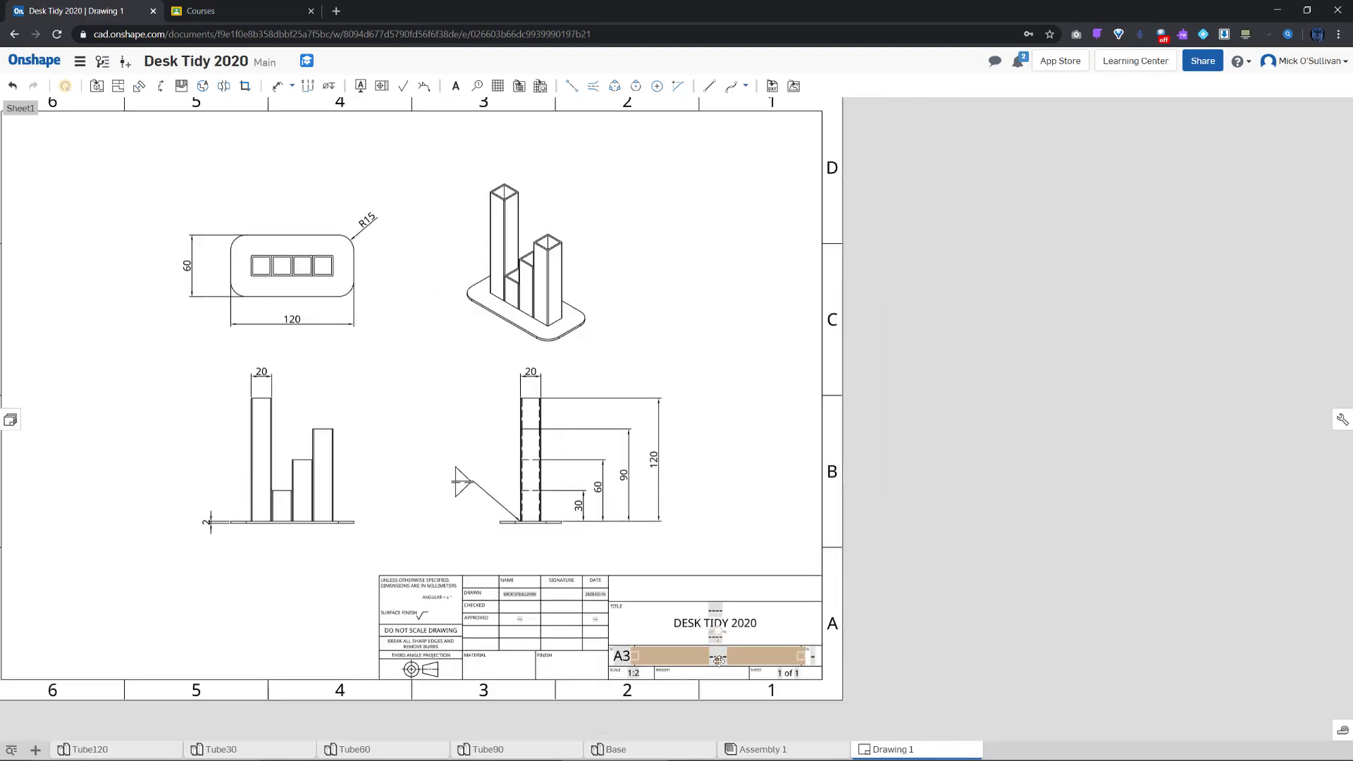
Delete the sheet-reference field from the title note and retype DESK TIDY 2020 as a two-line note
{"action": "left_click", "coordinate": [721, 629]}
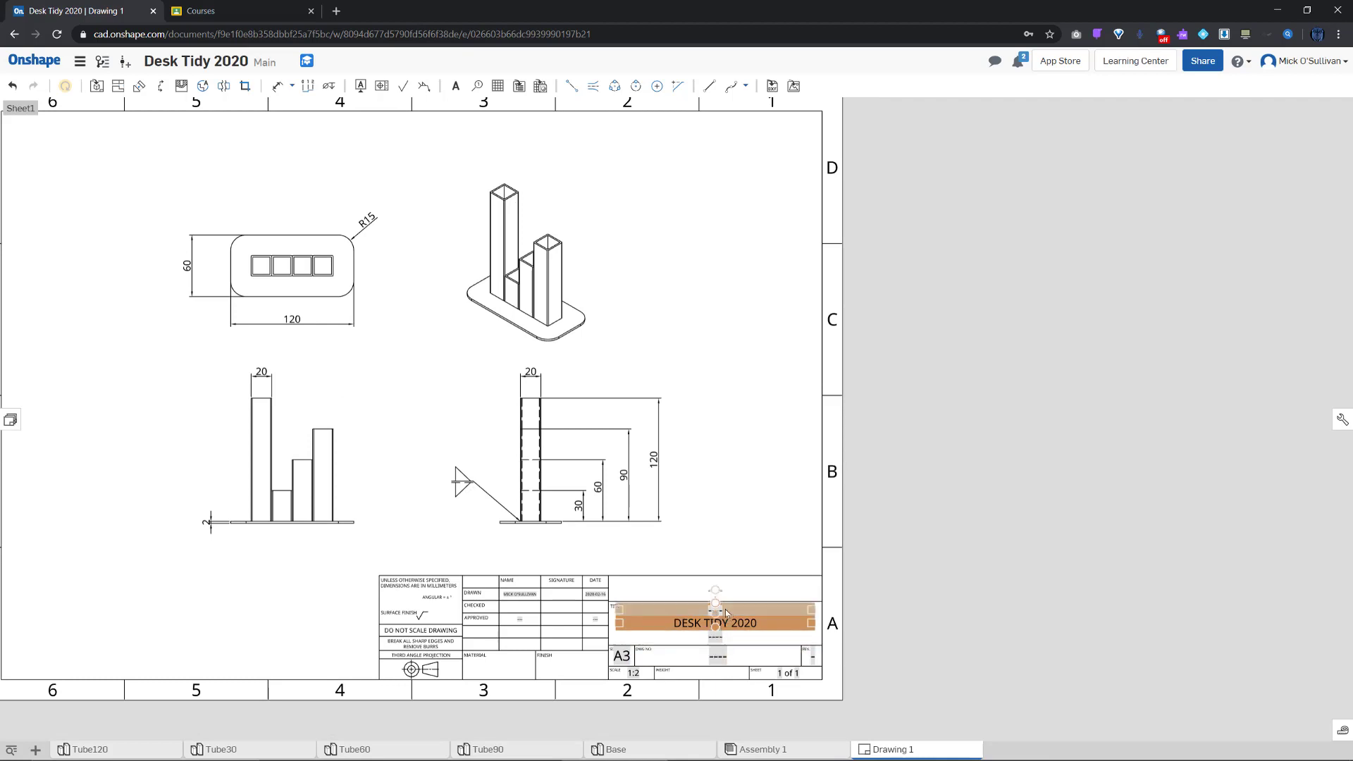
{"action": "double_click", "coordinate": [726, 609]}
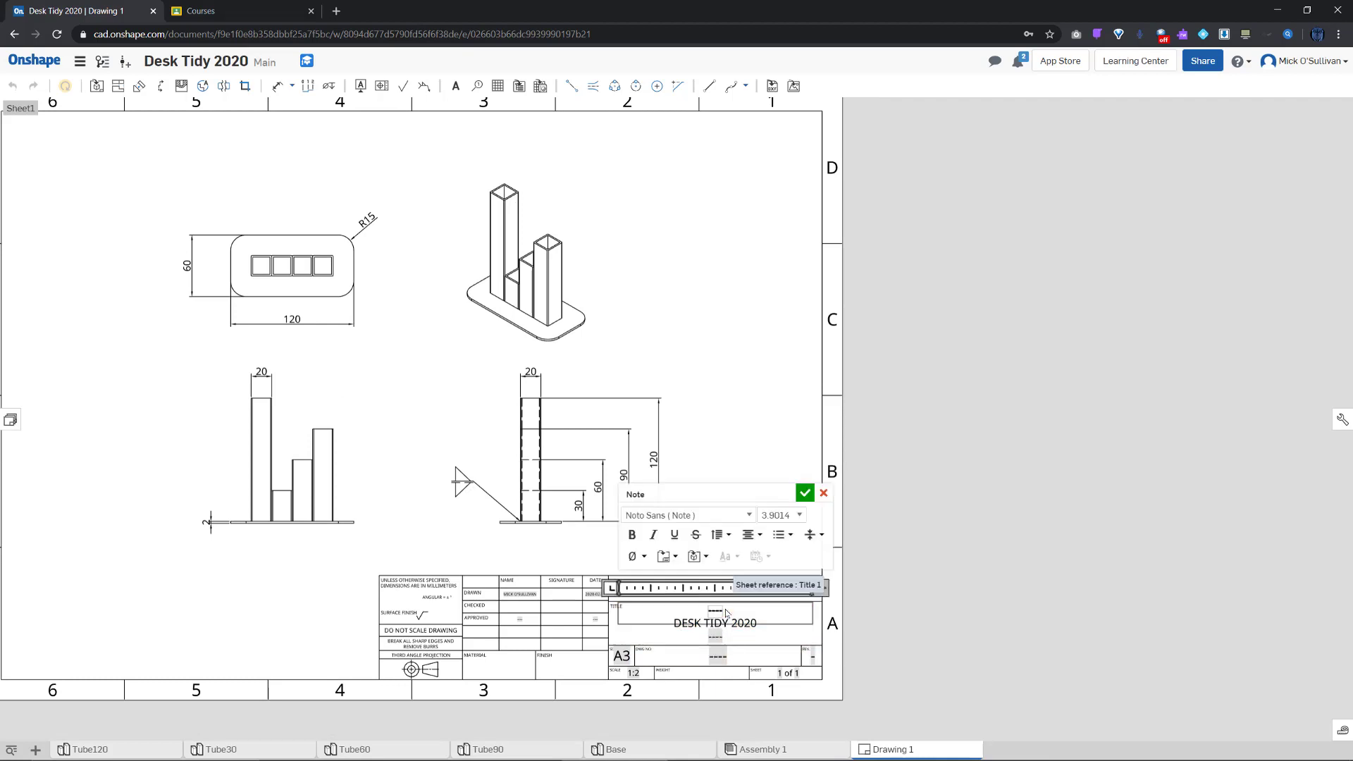
{"action": "key", "text": "BackSpace"}
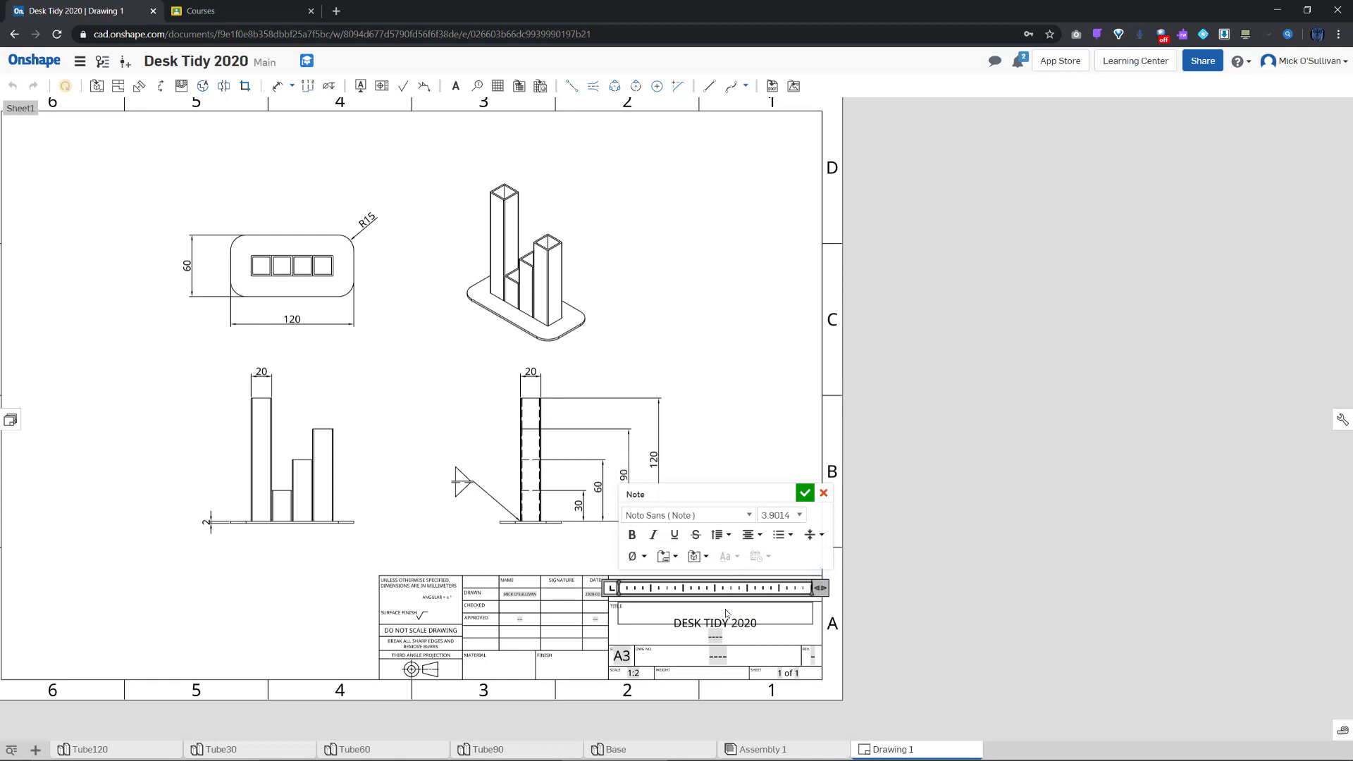
{"action": "type", "text": "d"}
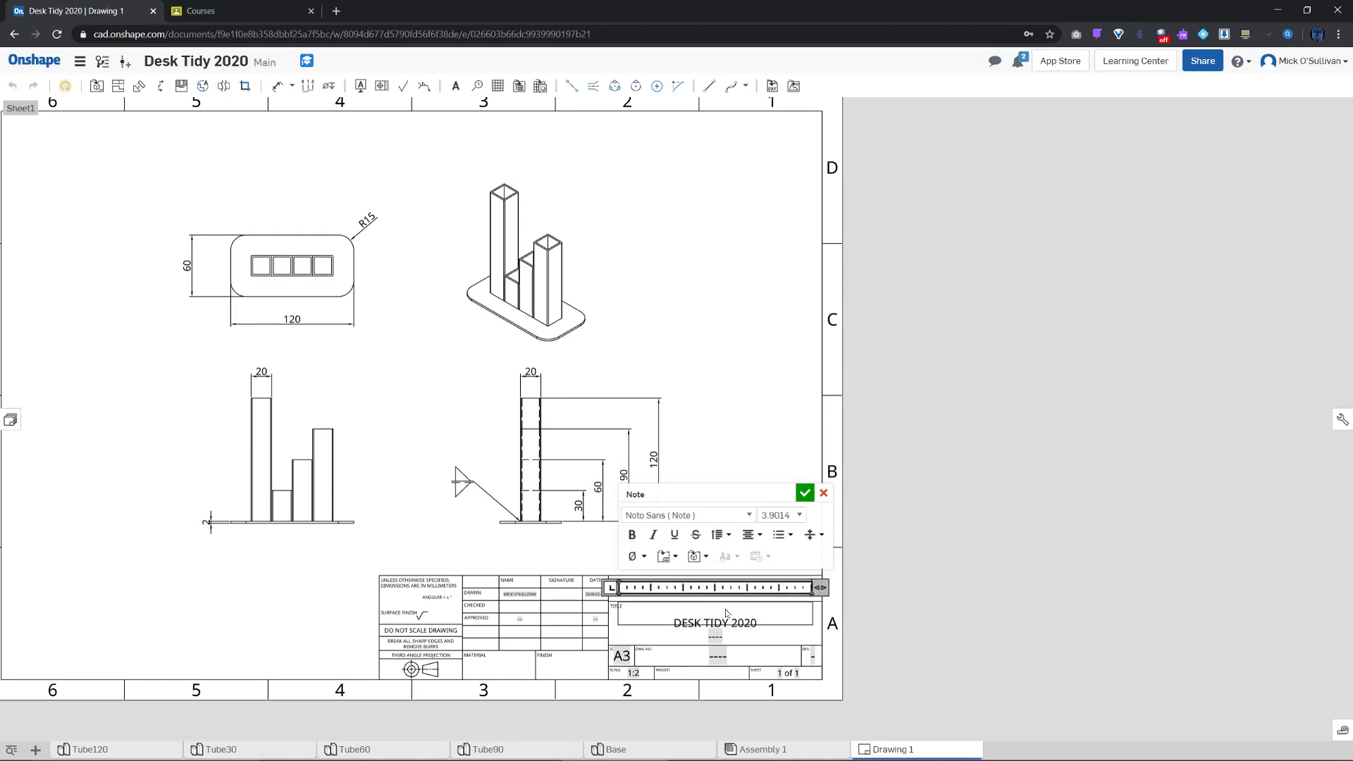
{"action": "type", "text": "DESK TIDY"}
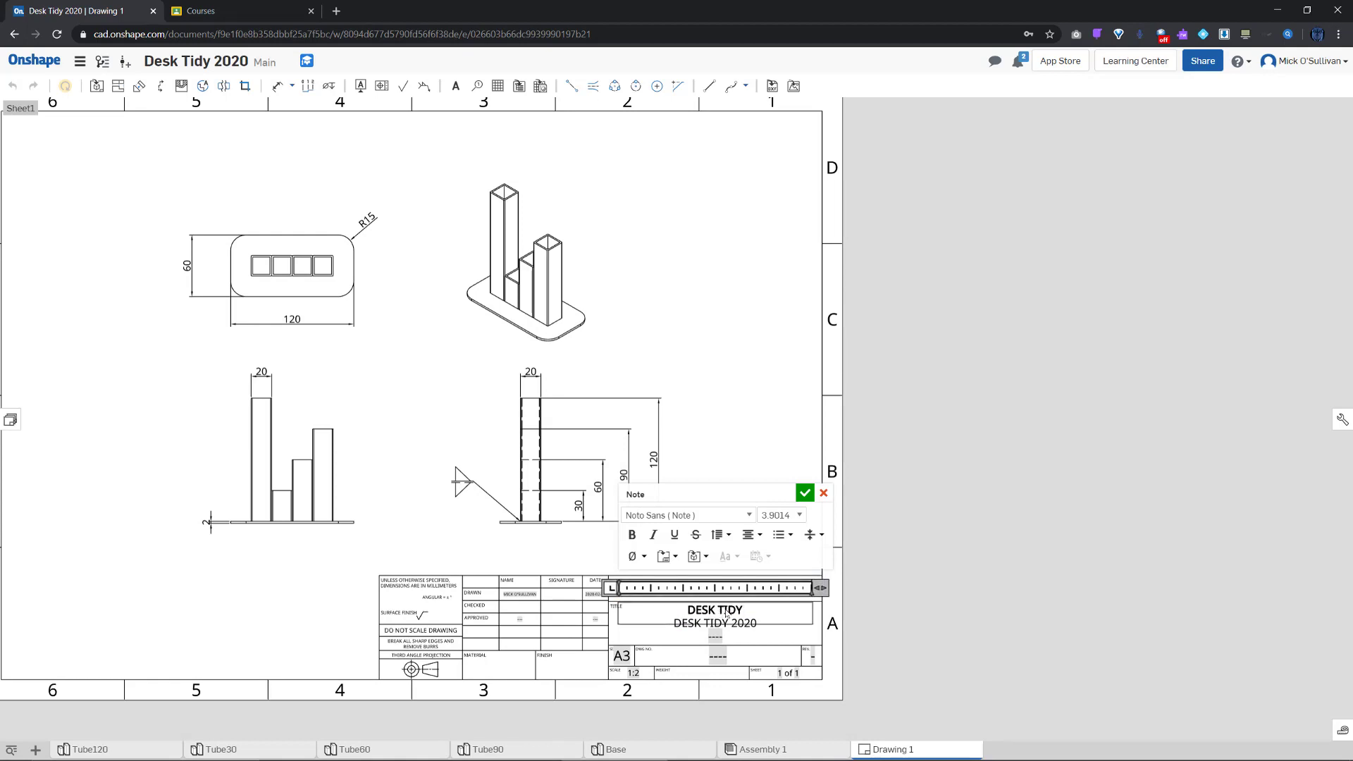
{"action": "type", "text": " 2020"}
{"action": "double_click", "coordinate": [741, 623]}
{"action": "left_click", "coordinate": [742, 641]}
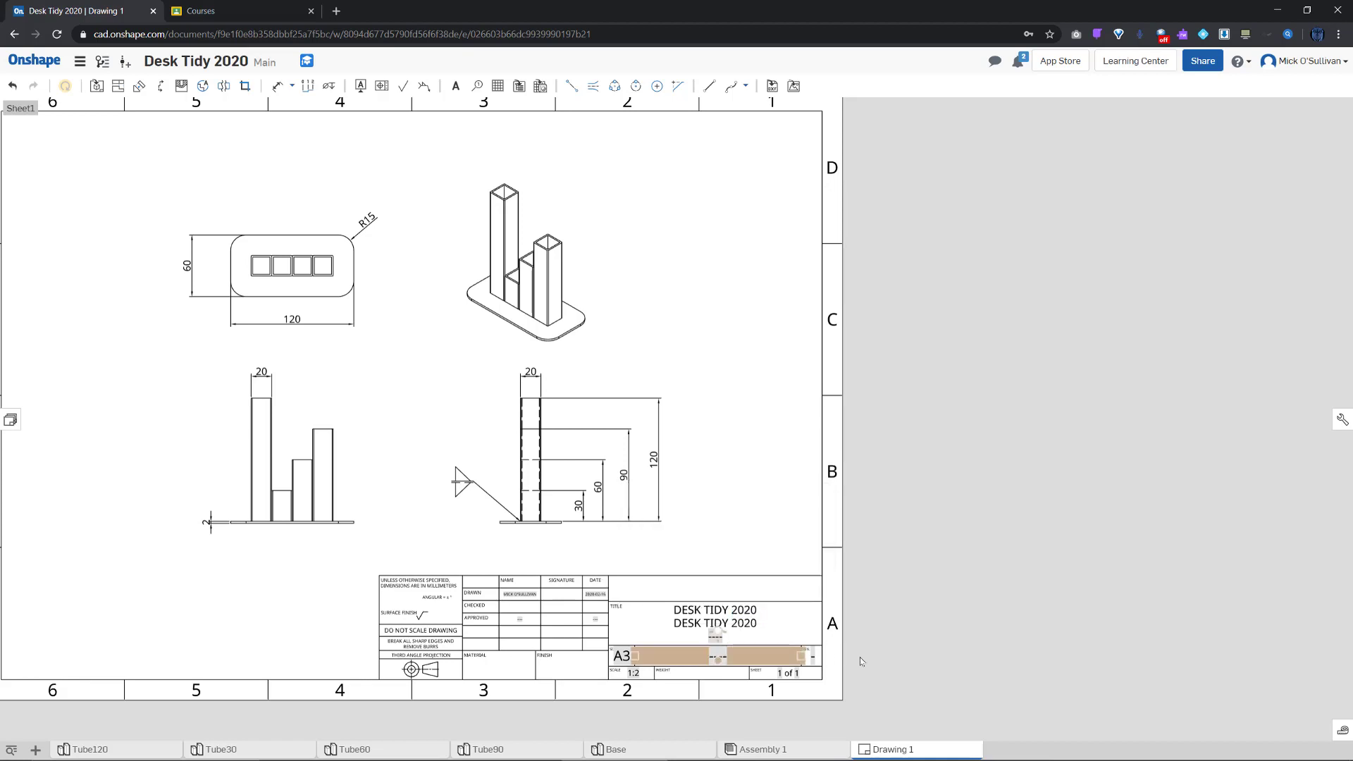
Replace the second title line with BRUTALIST DESIGN and commit the note
{"action": "double_click", "coordinate": [744, 625]}
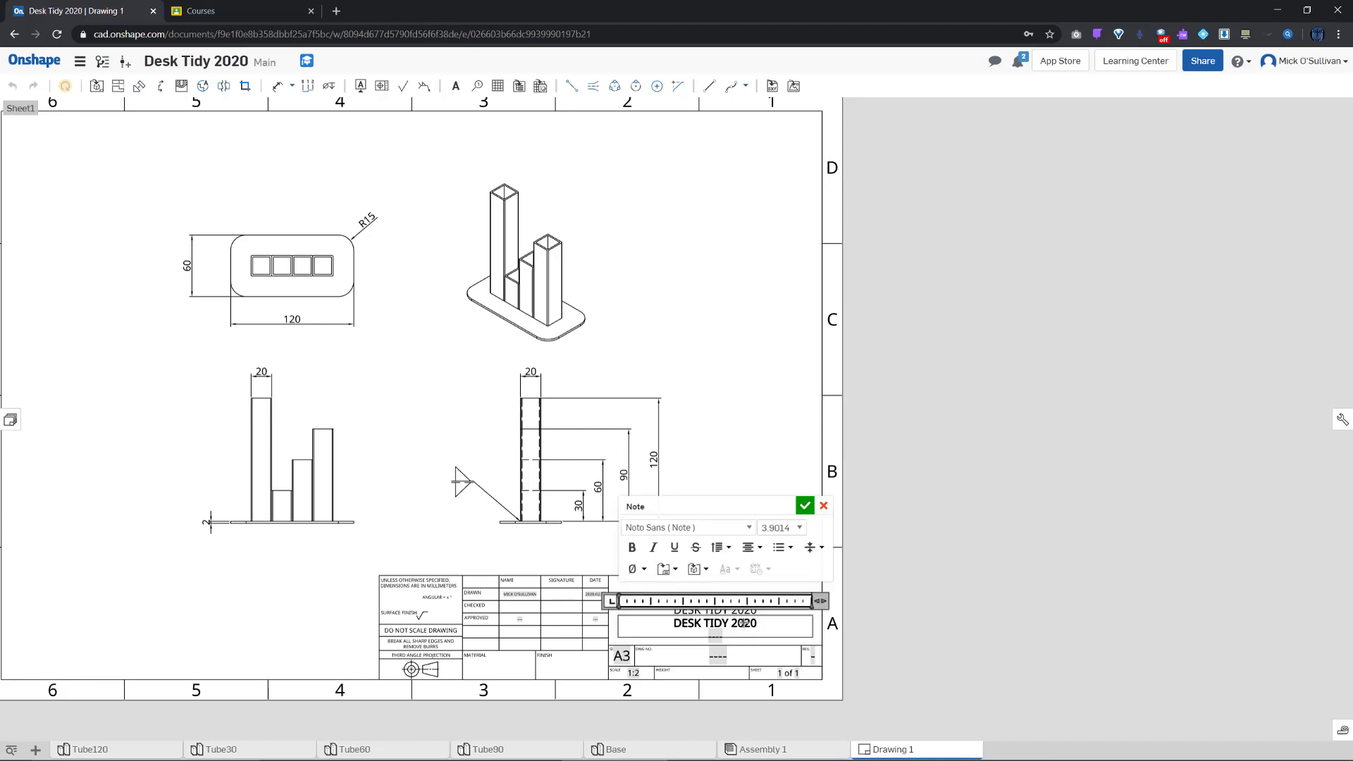
{"action": "double_click", "coordinate": [745, 624]}
{"action": "left_click", "coordinate": [765, 623]}
{"action": "left_click_drag", "start_coordinate": [645, 623], "coordinate": [636, 623]}
{"action": "type", "text": "BRUTALIST DESIGN"}
{"action": "left_click", "coordinate": [838, 645]}
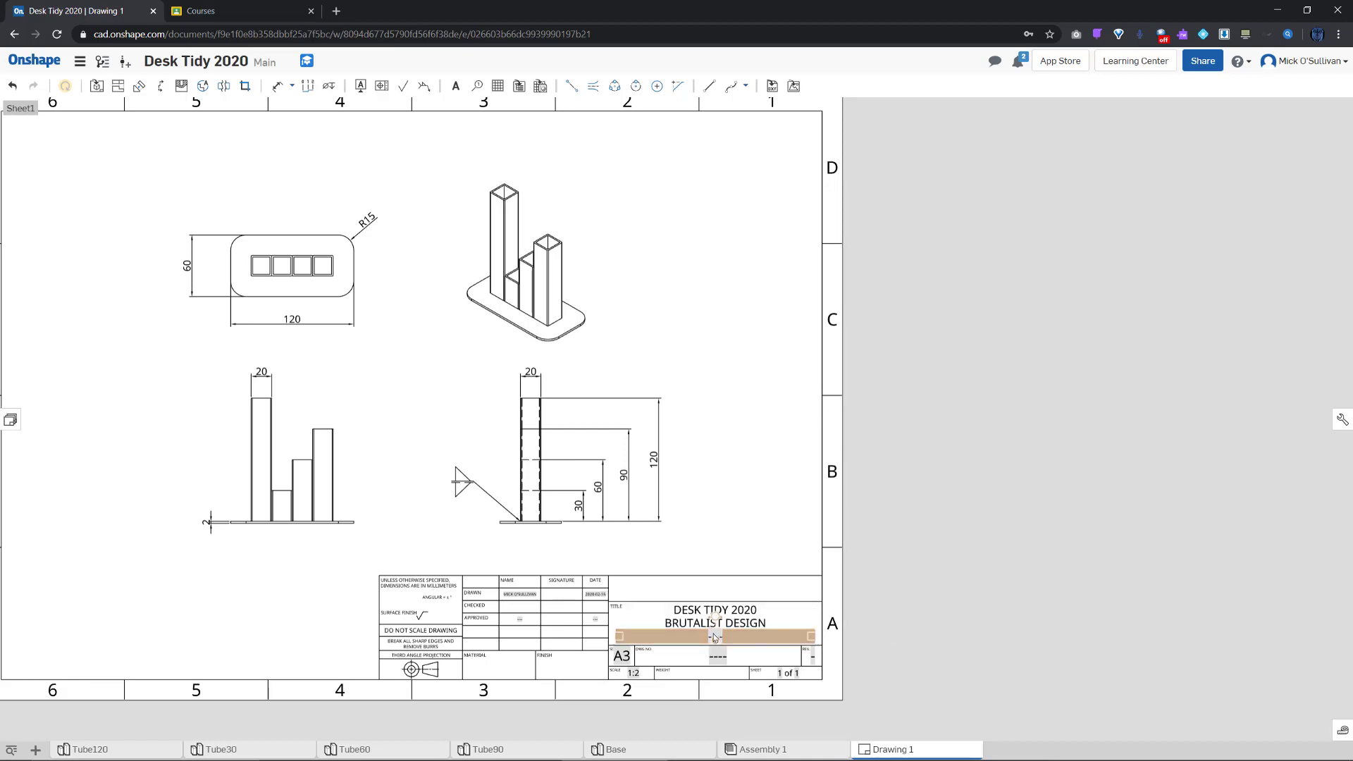
Replace the third title line's dashes with LYNEHAM HIGH SCHOOL, fixing typos, and confirm
{"action": "double_click", "coordinate": [715, 638]}
{"action": "double_click", "coordinate": [715, 636]}
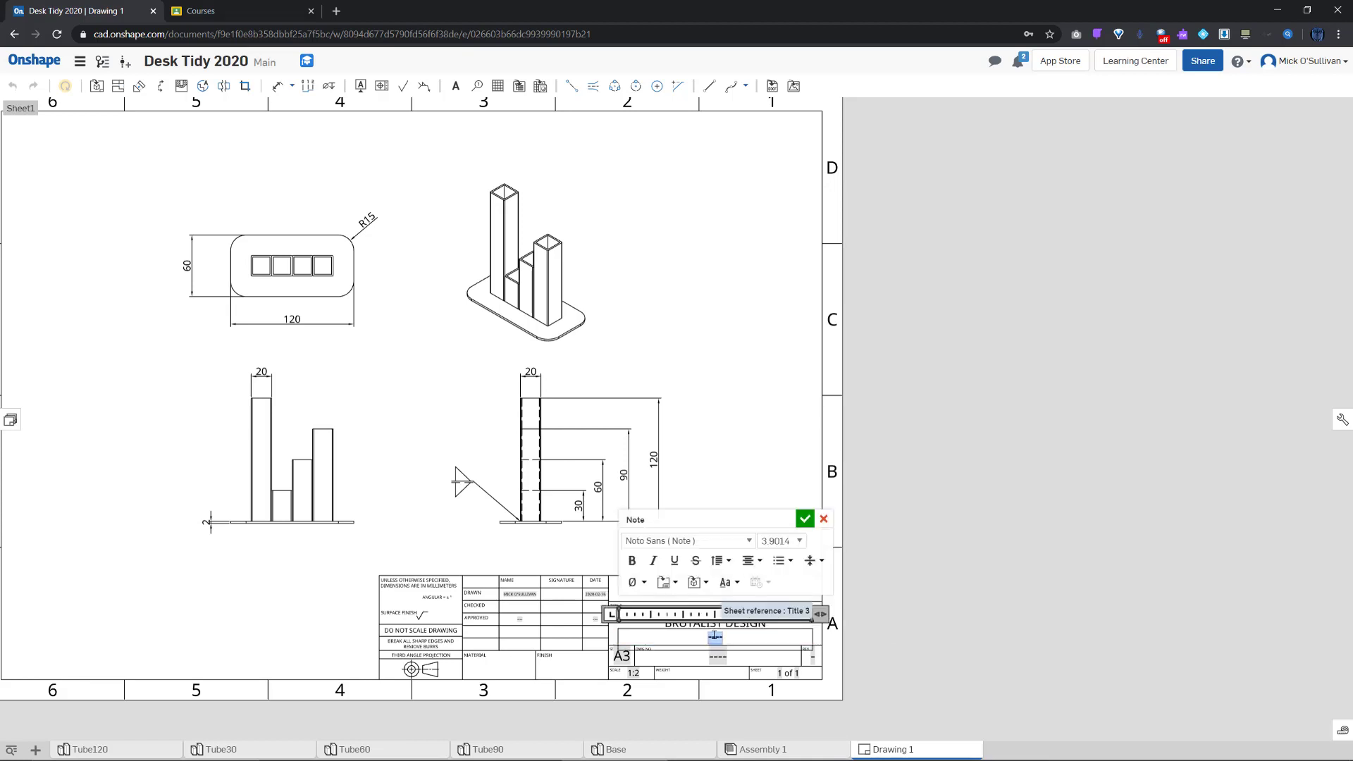
{"action": "type", "text": "META"}
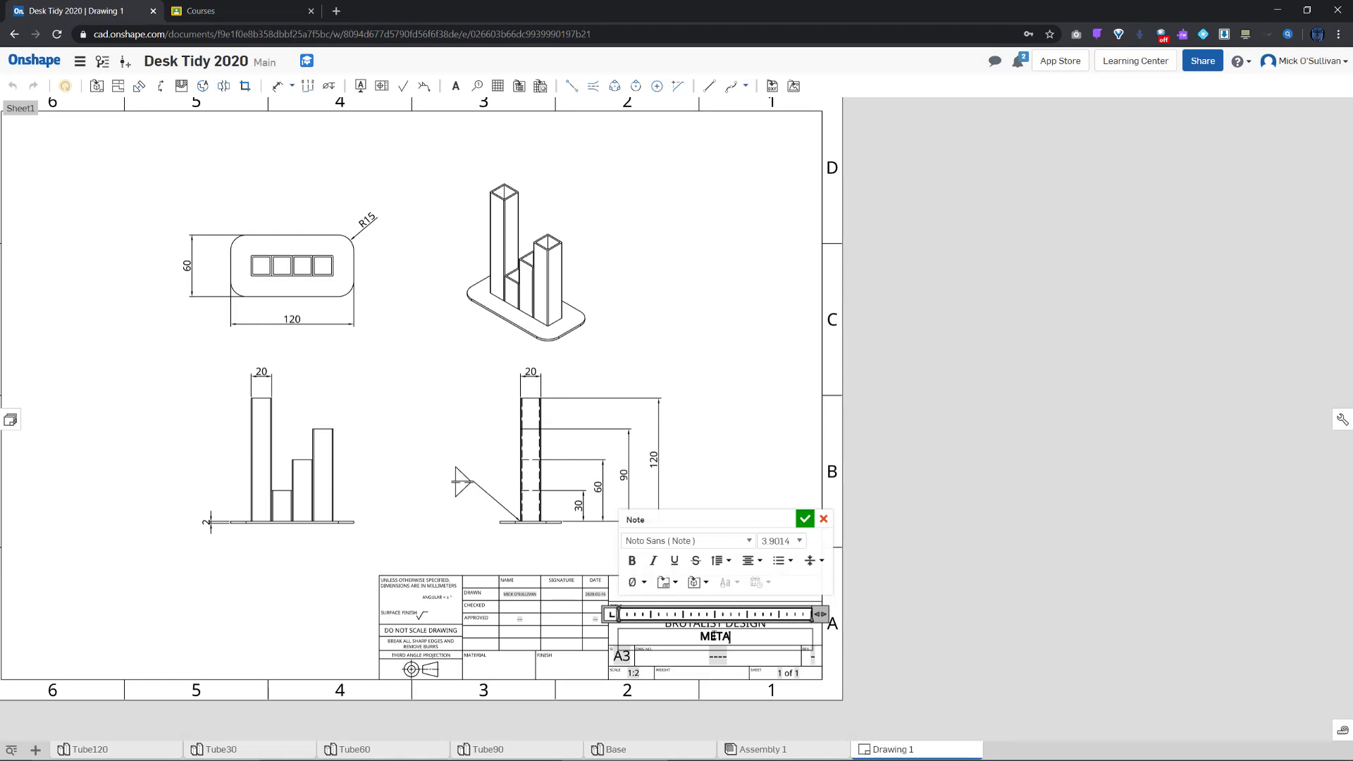
{"action": "type", "text": "LWO"}
{"action": "key", "text": "BackSpace"}
{"action": "key", "text": "BackSpace"}
{"action": "key", "text": "BackSpace"}
{"action": "key", "text": "BackSpace"}
{"action": "key", "text": "BackSpace"}
{"action": "key", "text": "BackSpace"}
{"action": "key", "text": "BackSpace"}
{"action": "type", "text": "LYNH"}
{"action": "key", "text": "BackSpace"}
{"action": "type", "text": "EHAM HIGH SCHOOL"}
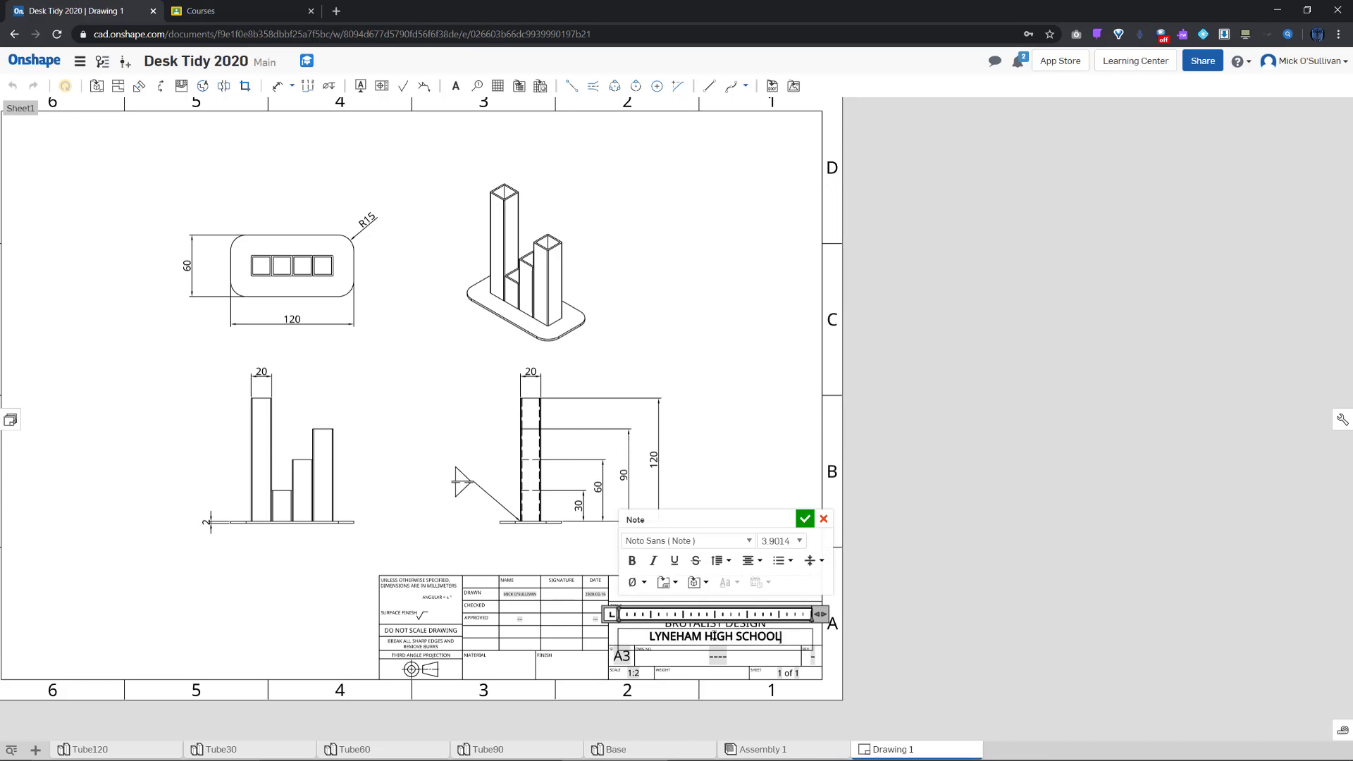
{"action": "left_click", "coordinate": [907, 635]}
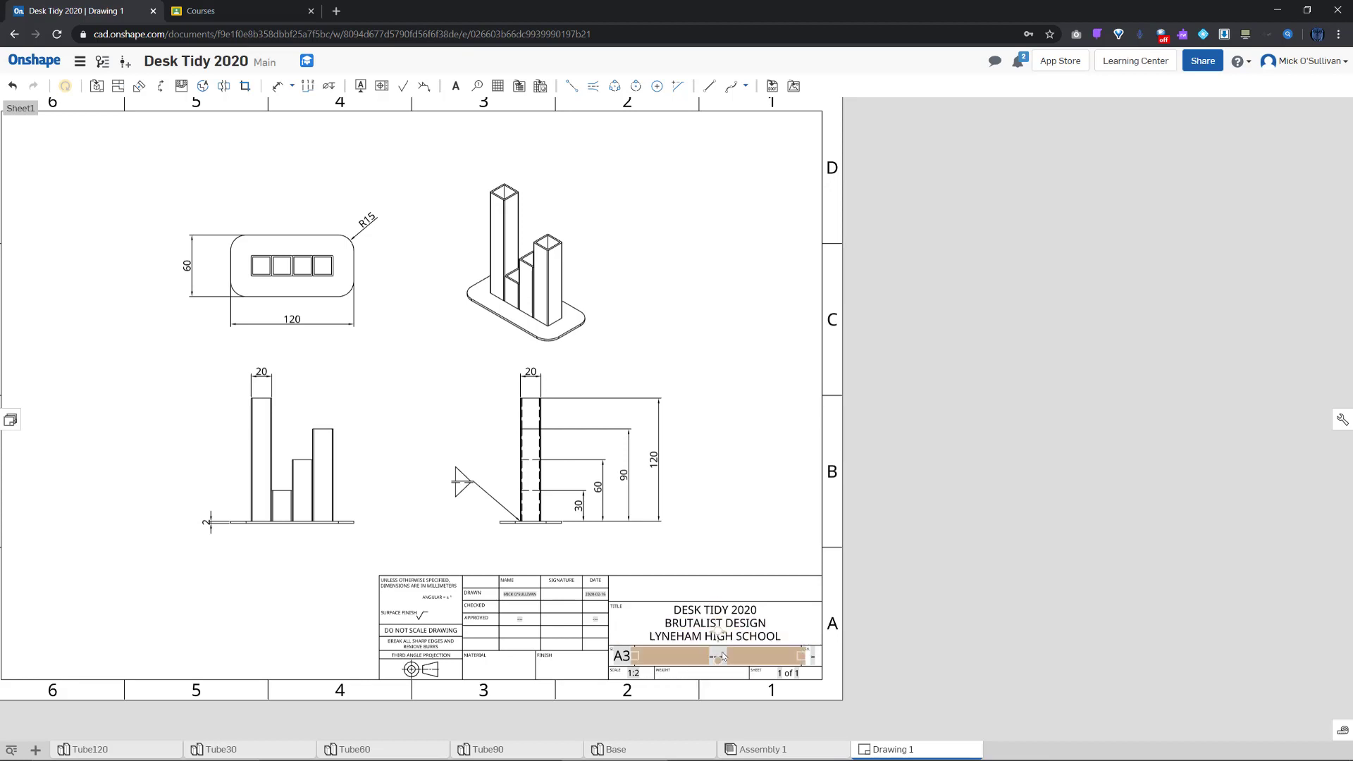
Replace the DWG NO. placeholder dashes with 2020.01 and confirm
{"action": "double_click", "coordinate": [721, 654]}
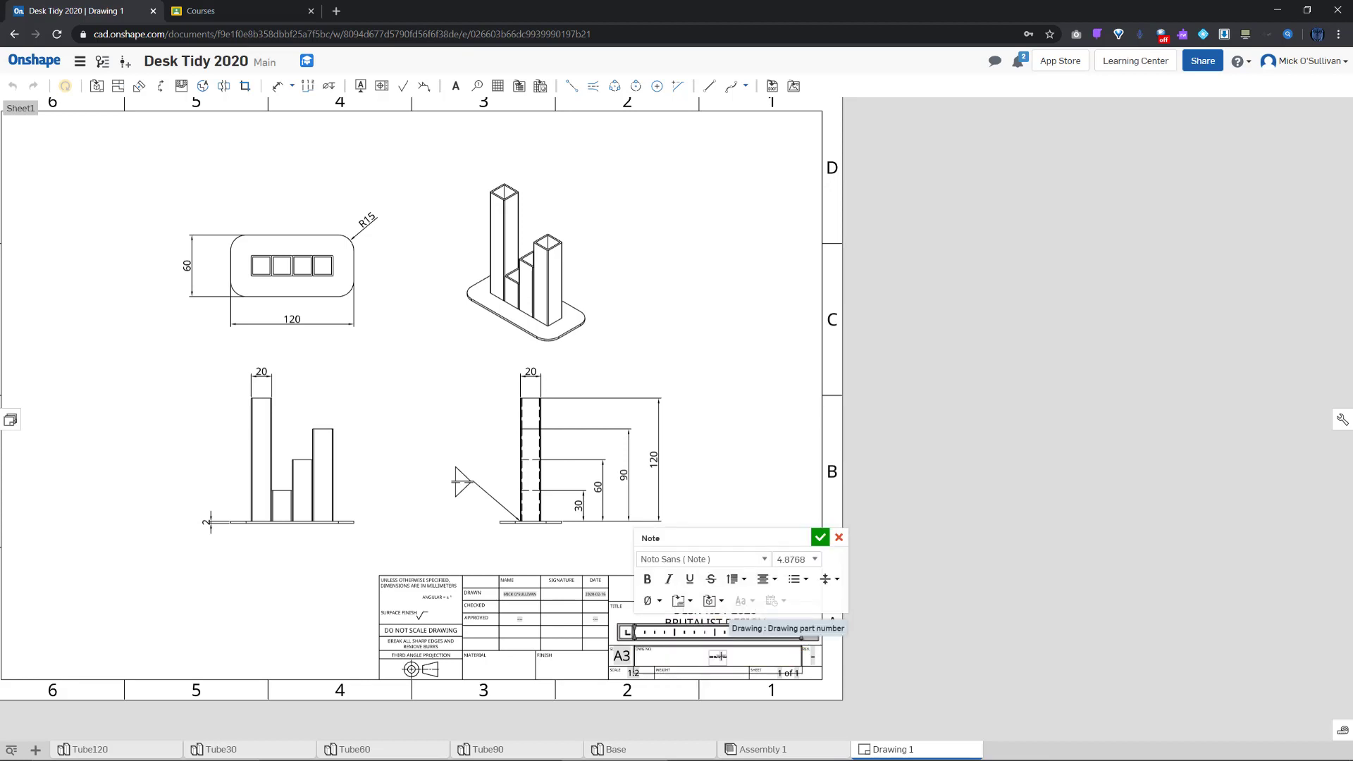
{"action": "double_click", "coordinate": [723, 657]}
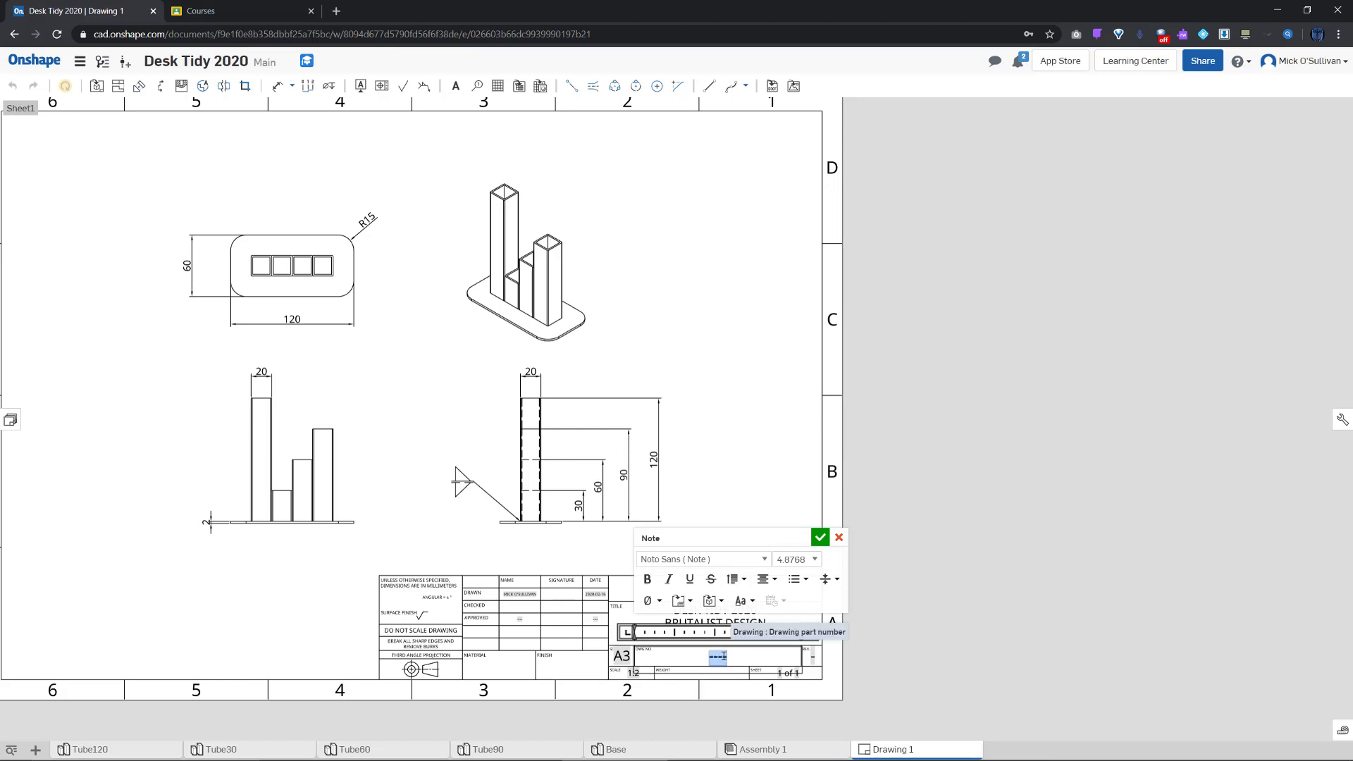
{"action": "type", "text": "2020"}
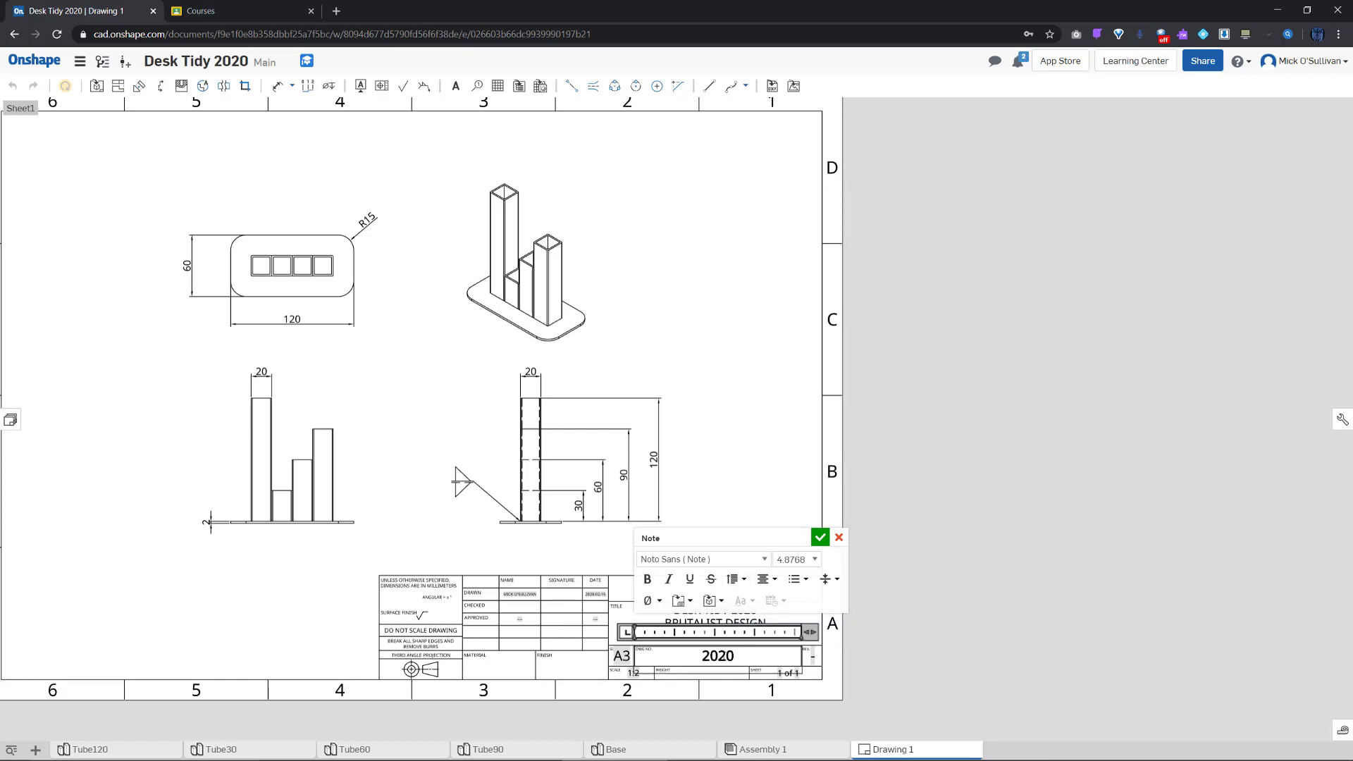
{"action": "type", "text": ".01"}
{"action": "left_click", "coordinate": [902, 661]}
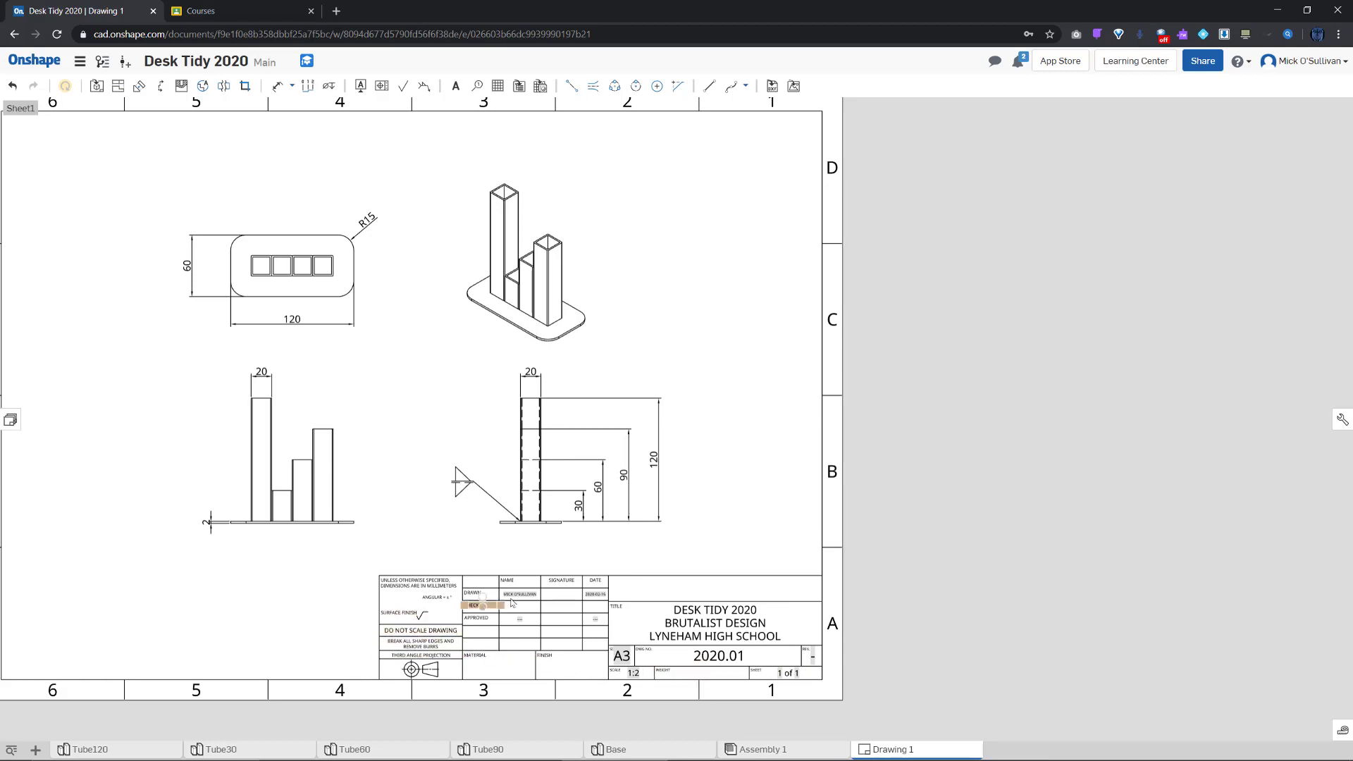
{"action": "scroll", "coordinate": [517, 600], "scroll_direction": "up", "scroll_amount": 3}
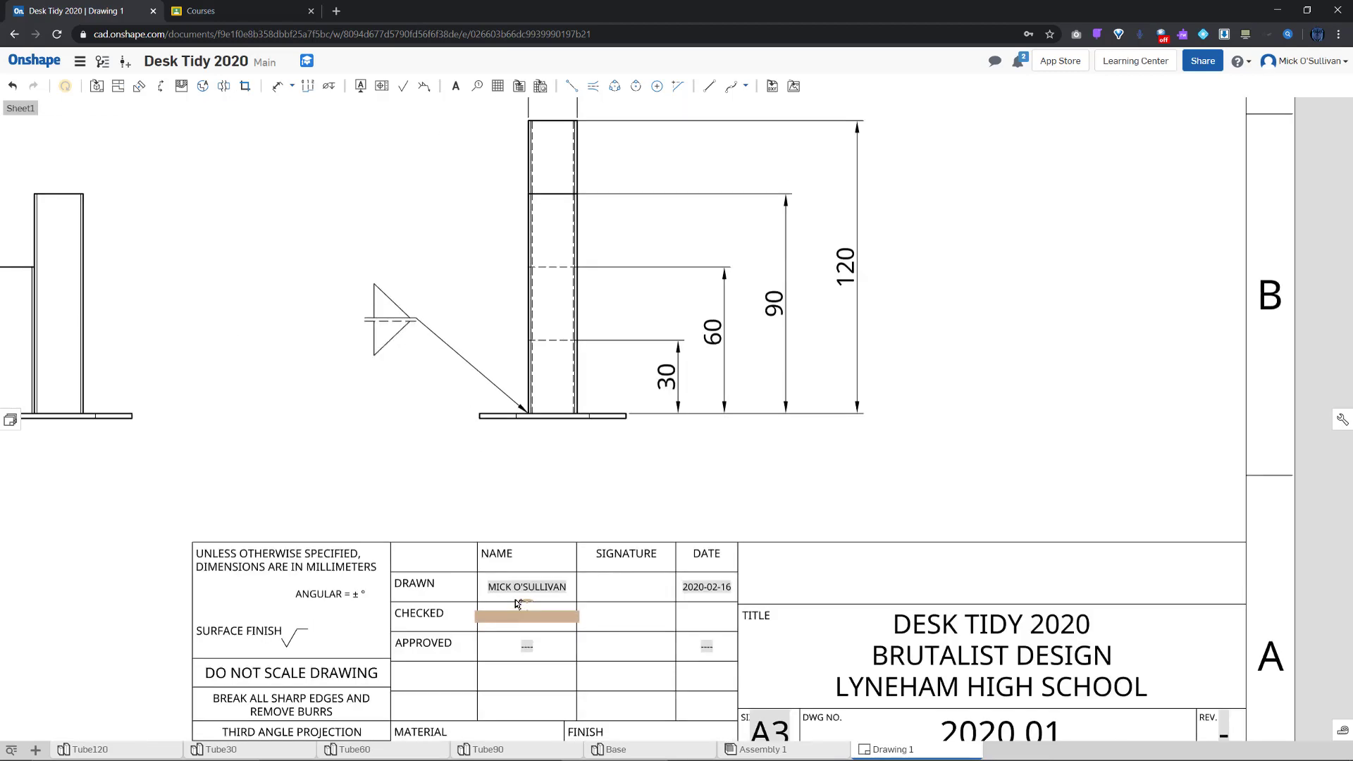
{"action": "scroll", "coordinate": [689, 603], "scroll_direction": "down", "scroll_amount": 1}
{"action": "scroll", "coordinate": [690, 603], "scroll_direction": "down", "scroll_amount": 3}
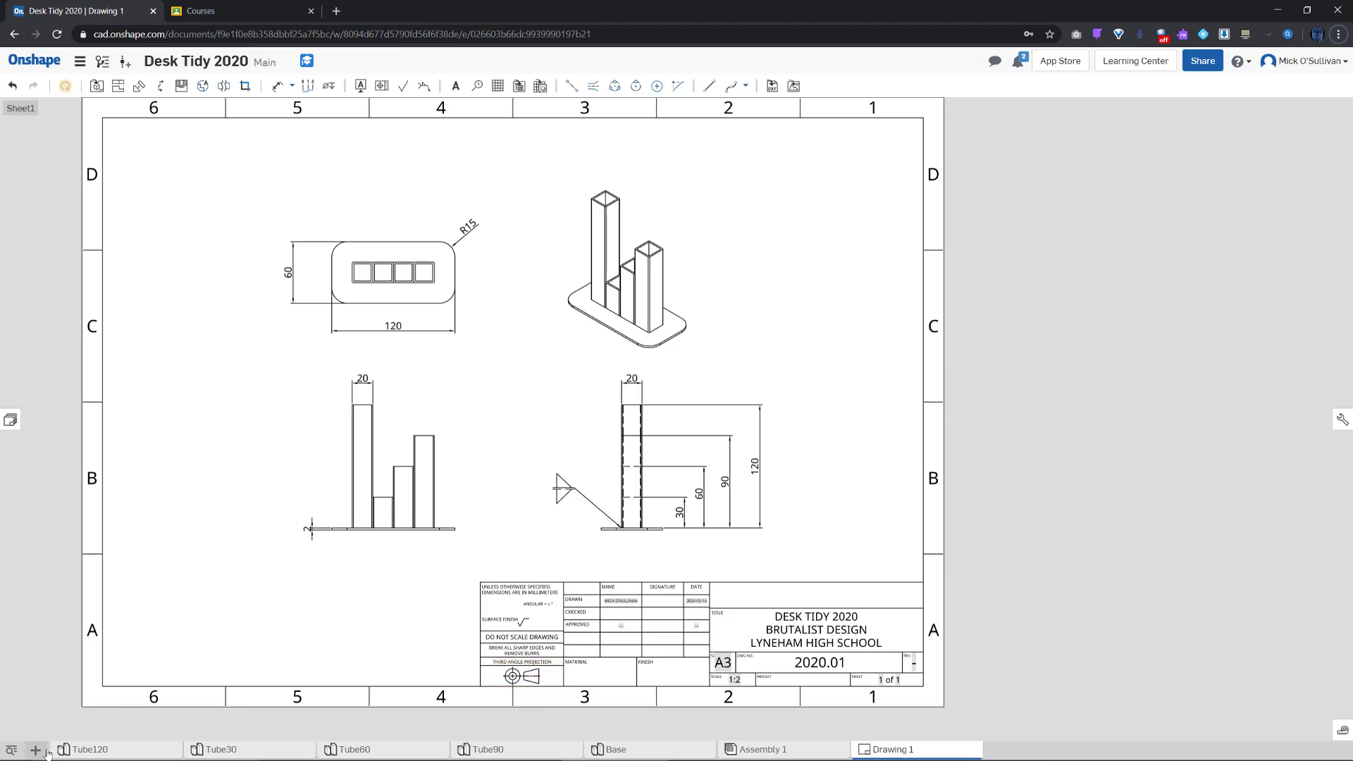
Export Drawing 1 as a downloaded PDF and open Drawing 1.pdf from the download bar
{"action": "right_click", "coordinate": [887, 753]}
{"action": "left_click", "coordinate": [885, 737]}
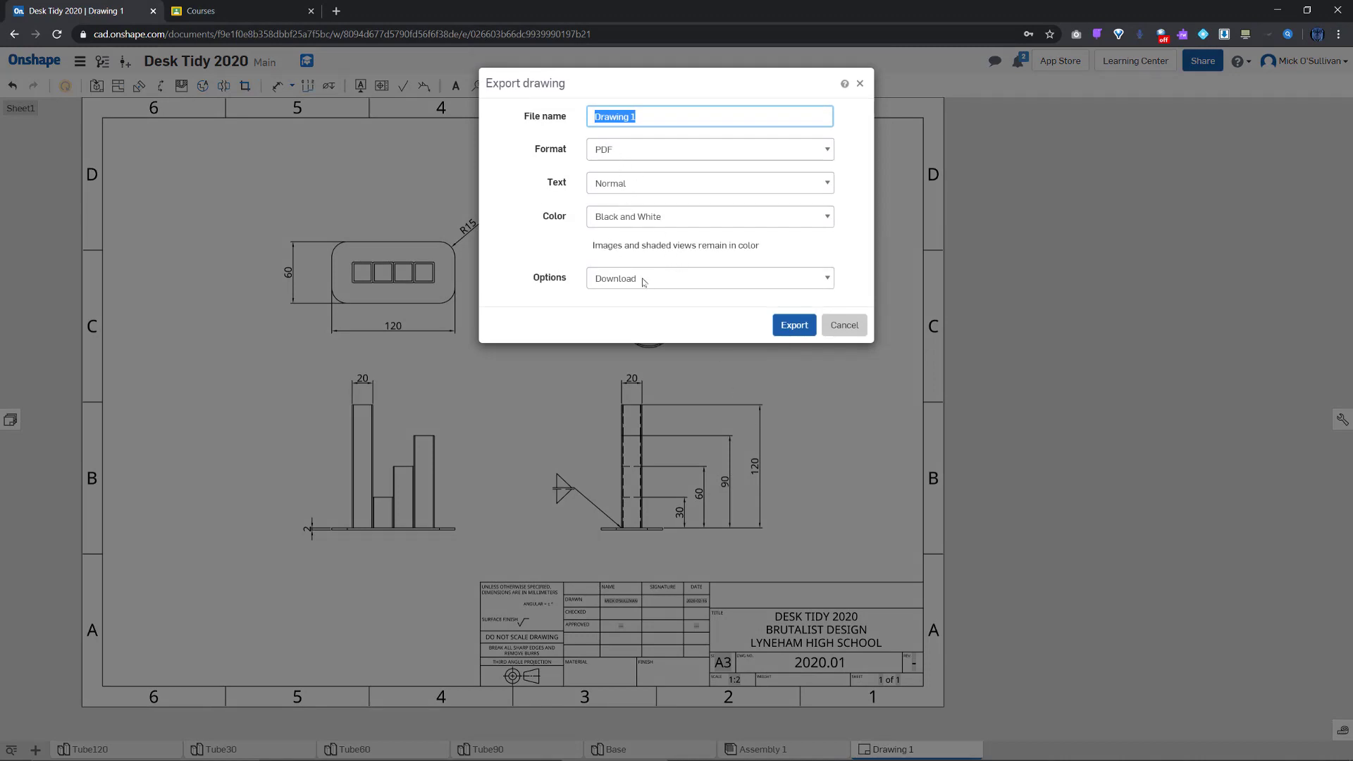
{"action": "left_click", "coordinate": [786, 324]}
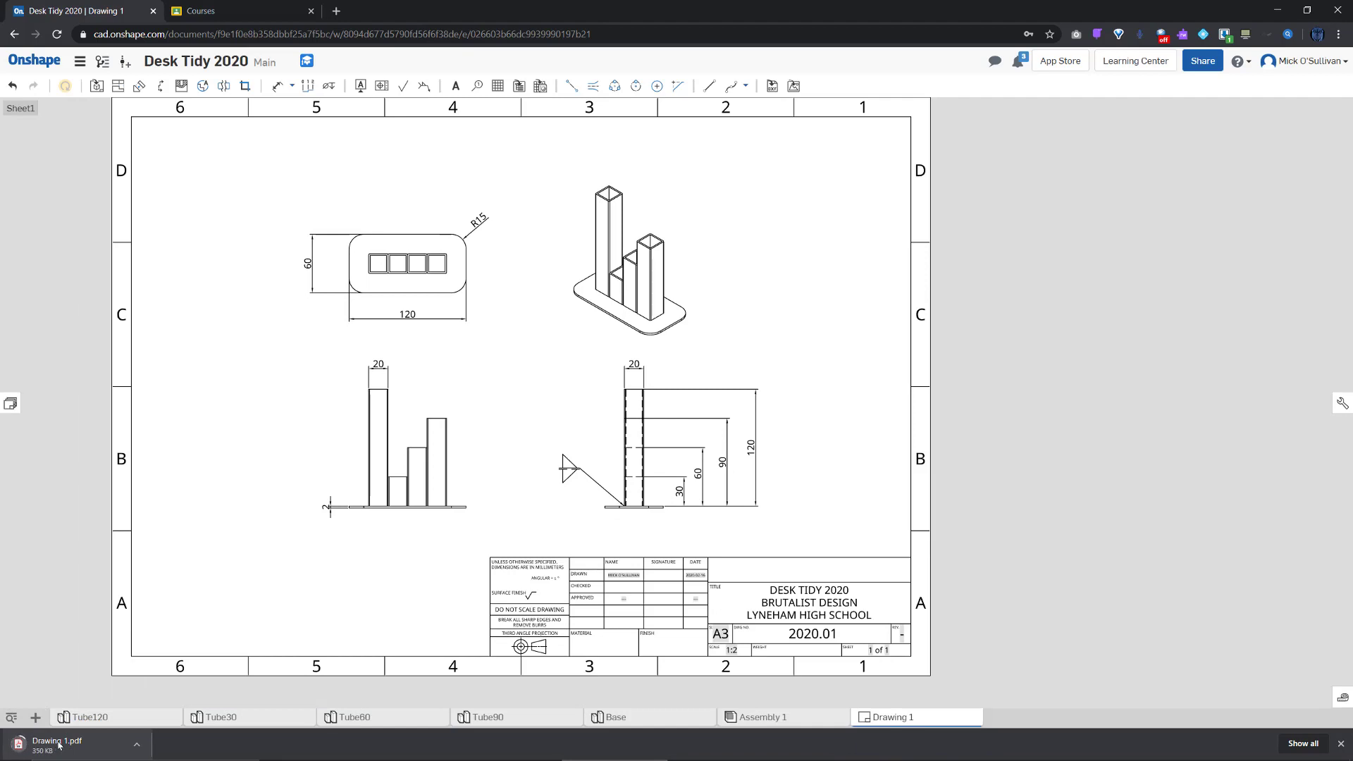
{"action": "left_click", "coordinate": [59, 746]}
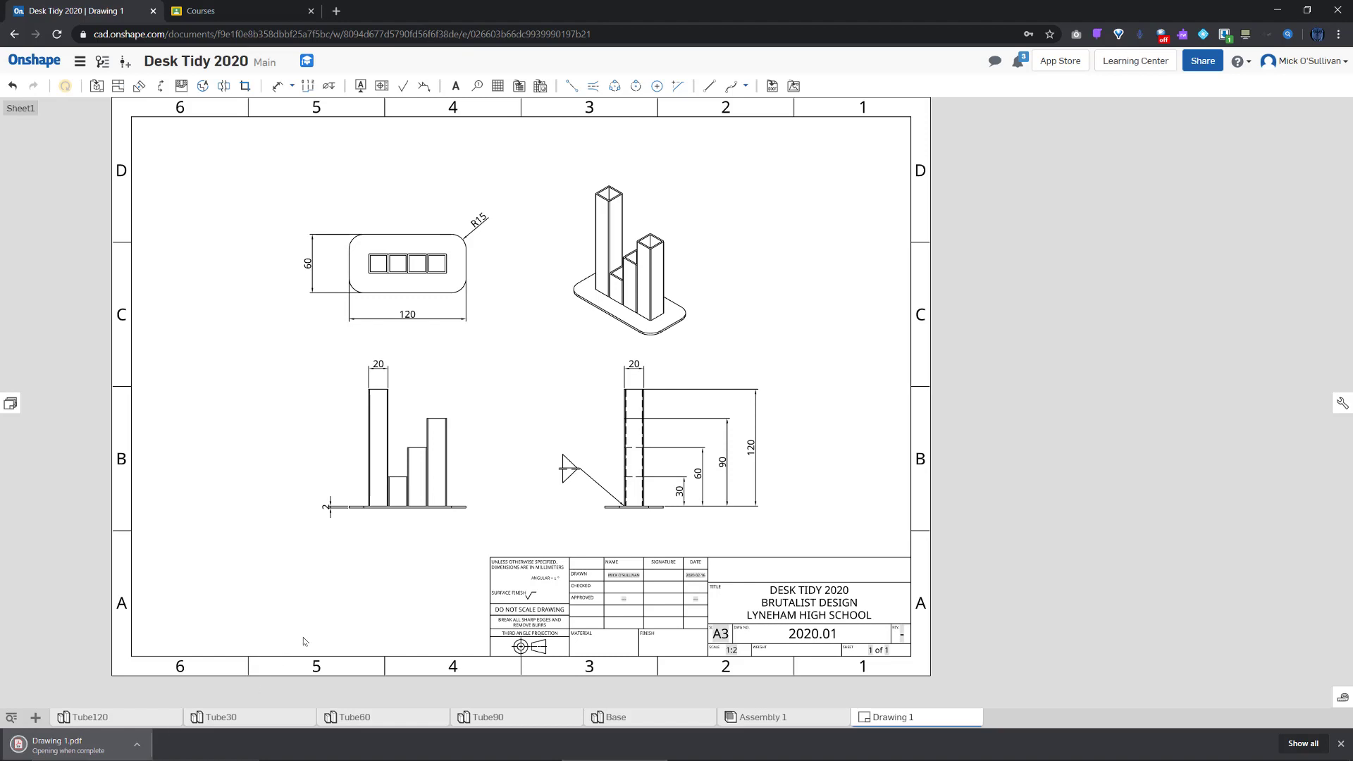
Scroll through Drawing 1.pdf to review the dimensioned views, weld symbol and title block
{"action": "scroll", "coordinate": [546, 543], "scroll_direction": "down", "scroll_amount": 1}
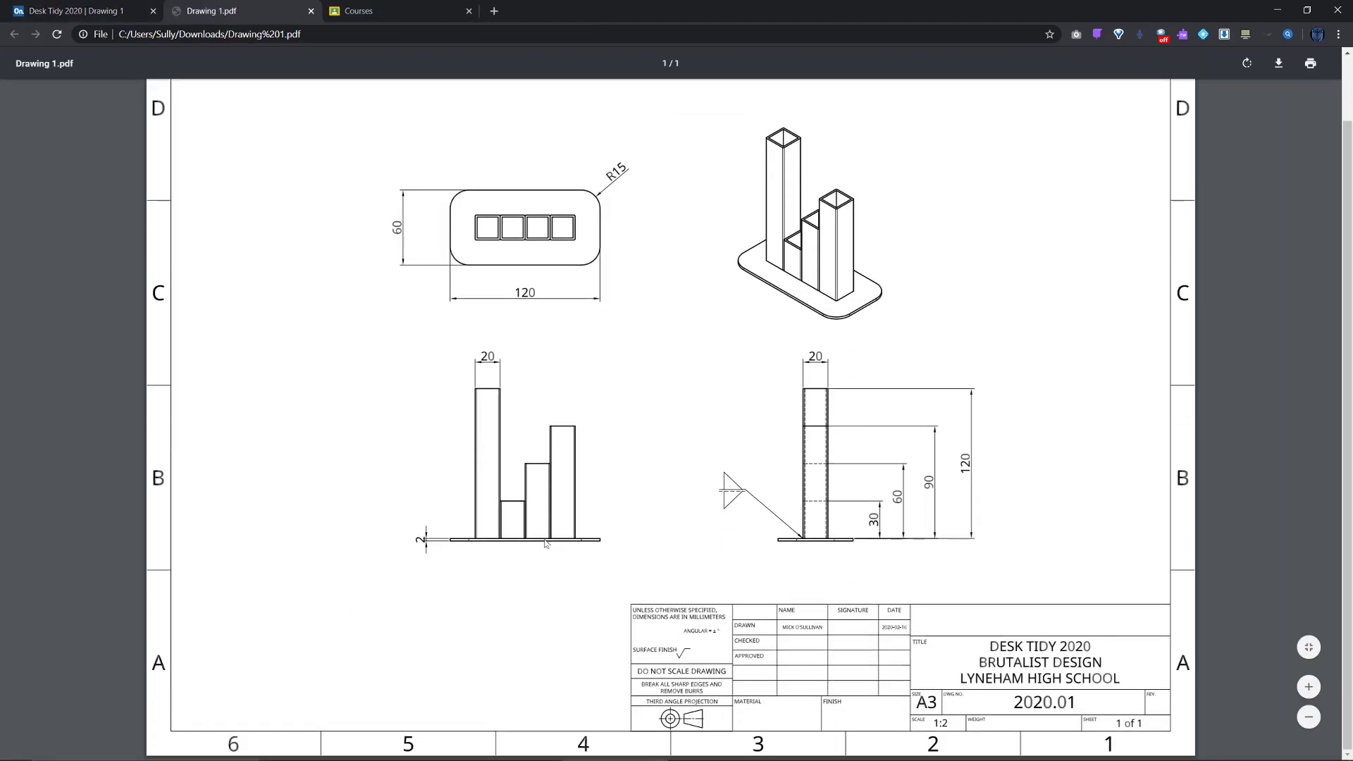
{"action": "scroll", "coordinate": [546, 542], "scroll_direction": "up", "scroll_amount": 1}
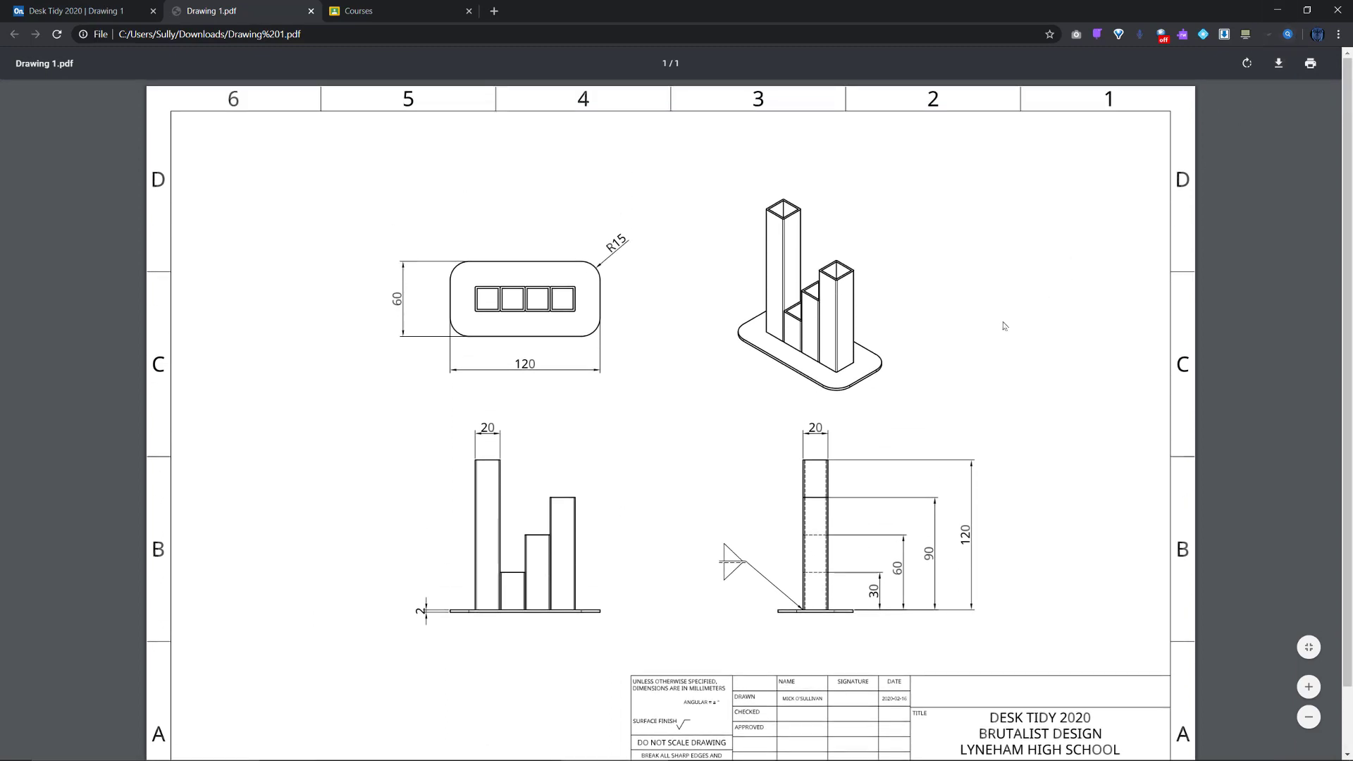
{"action": "scroll", "coordinate": [1157, 223], "scroll_direction": "down", "scroll_amount": 1}
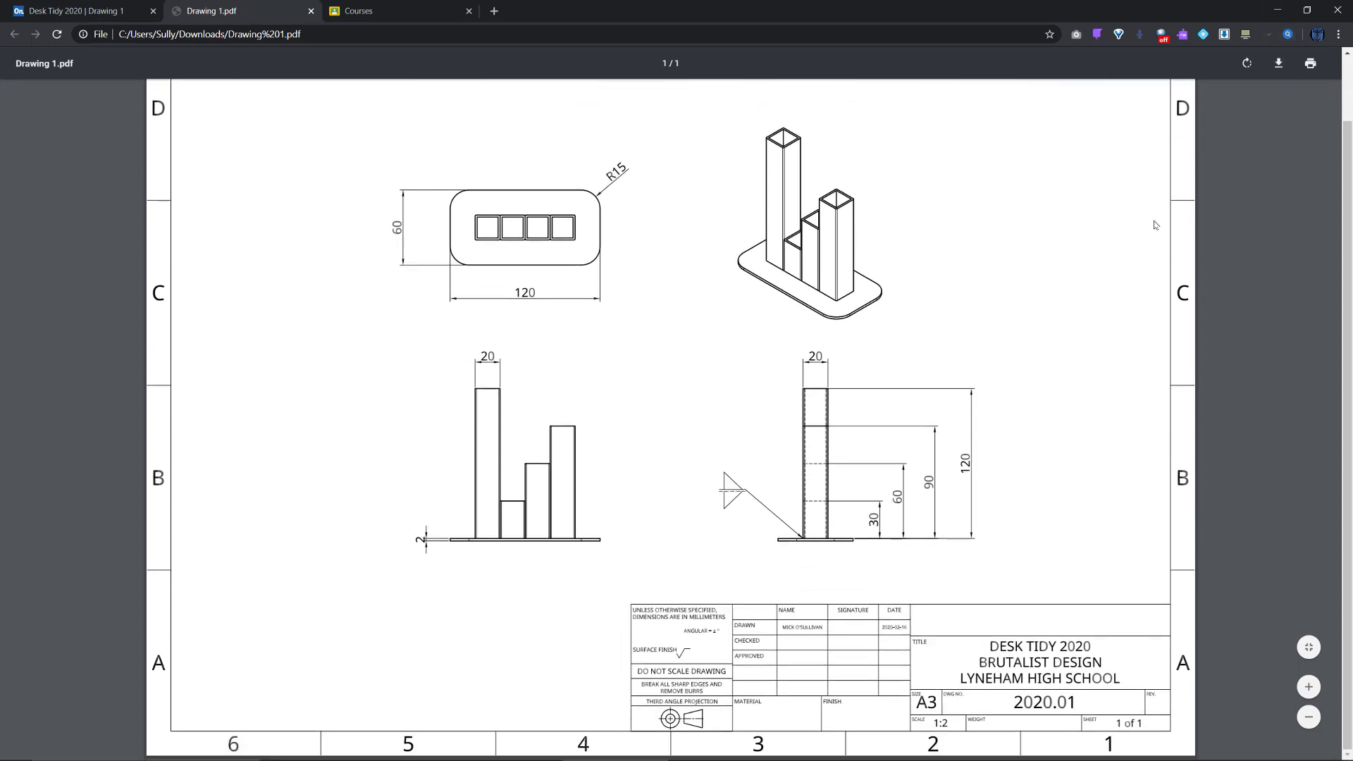